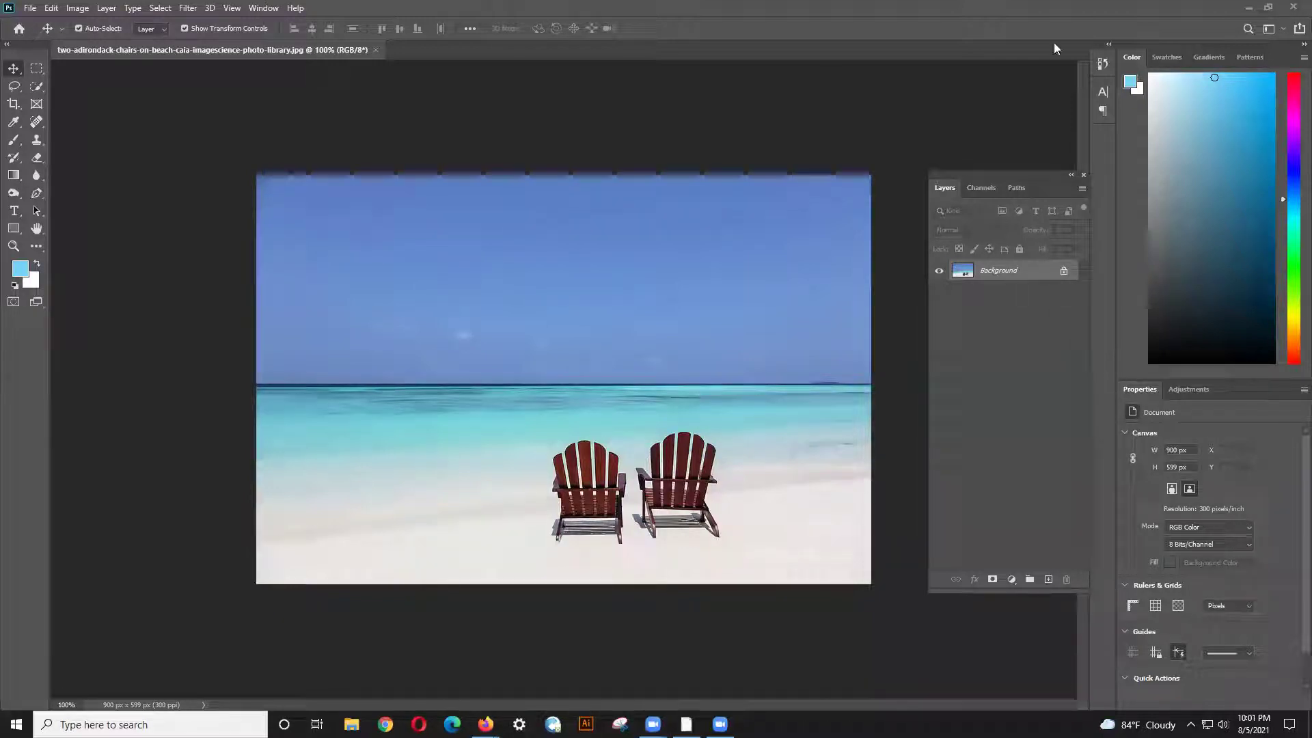
- Close the beach-chairs photo and restore Photoshop to a smaller window in the upper-left of the desktop
{"action": "left_click", "coordinate": [374, 49]}
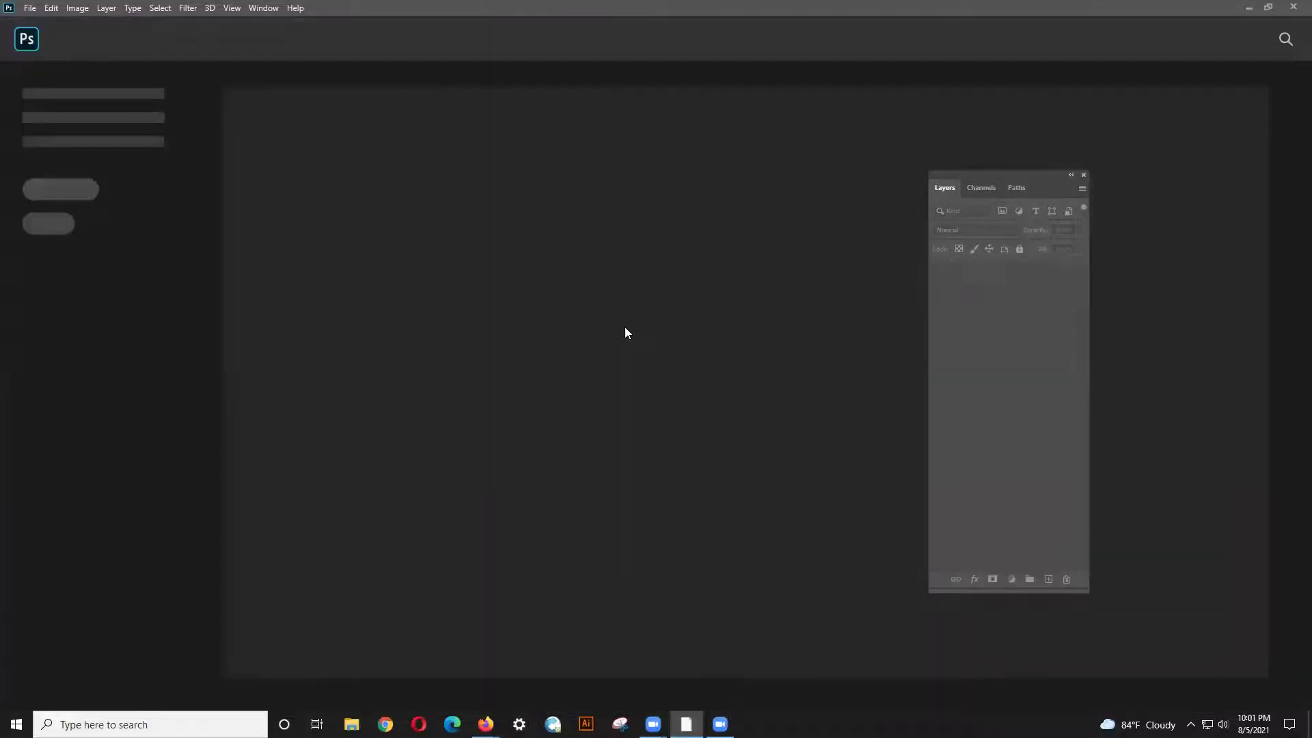
{"action": "double_click", "coordinate": [477, 15]}
{"action": "left_click_drag", "start_coordinate": [153, 72], "coordinate": [401, 219]}
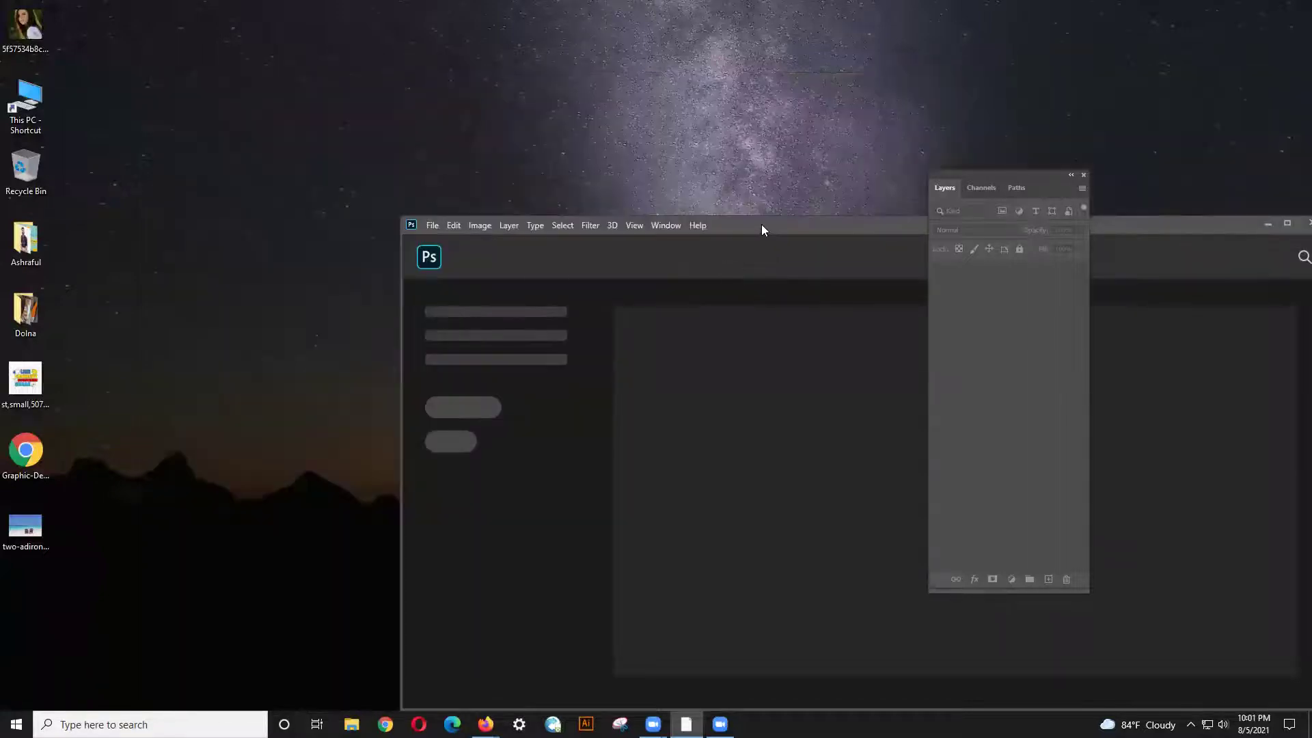
{"action": "left_click_drag", "start_coordinate": [761, 224], "coordinate": [665, 129]}
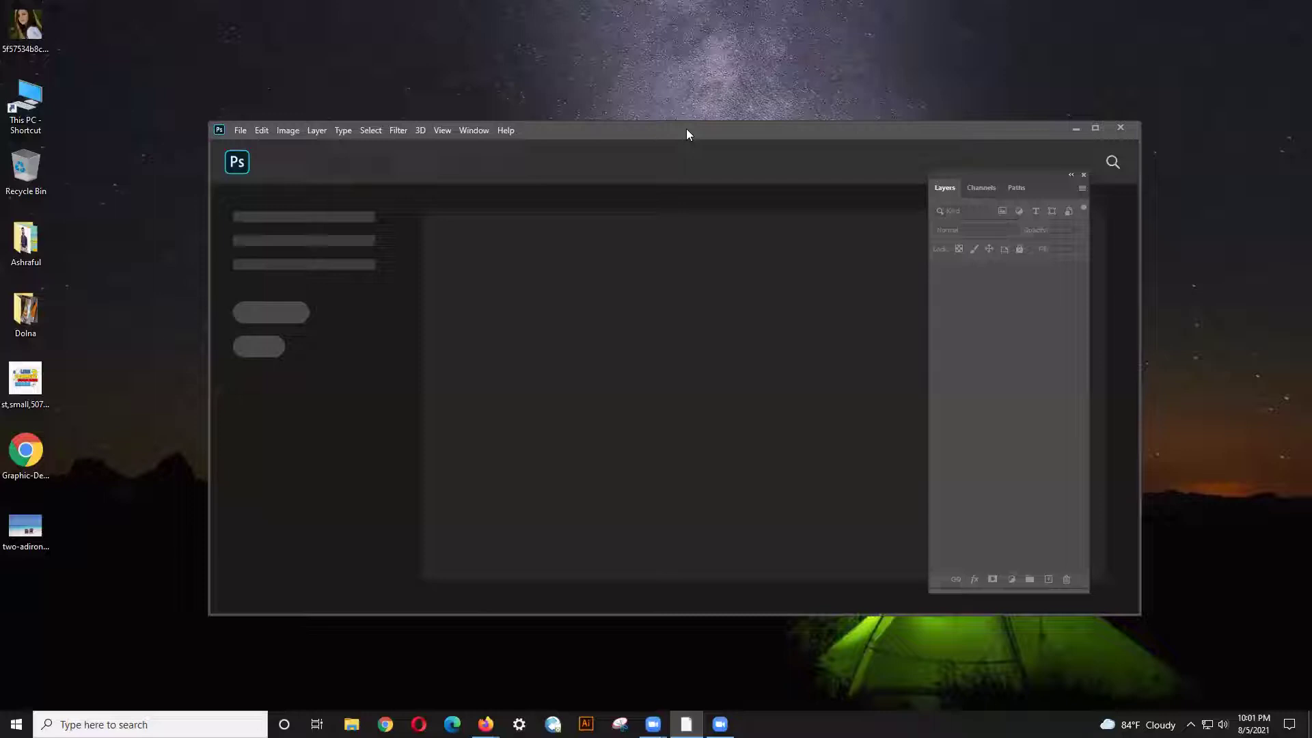
{"action": "left_click_drag", "start_coordinate": [686, 134], "coordinate": [656, 101]}
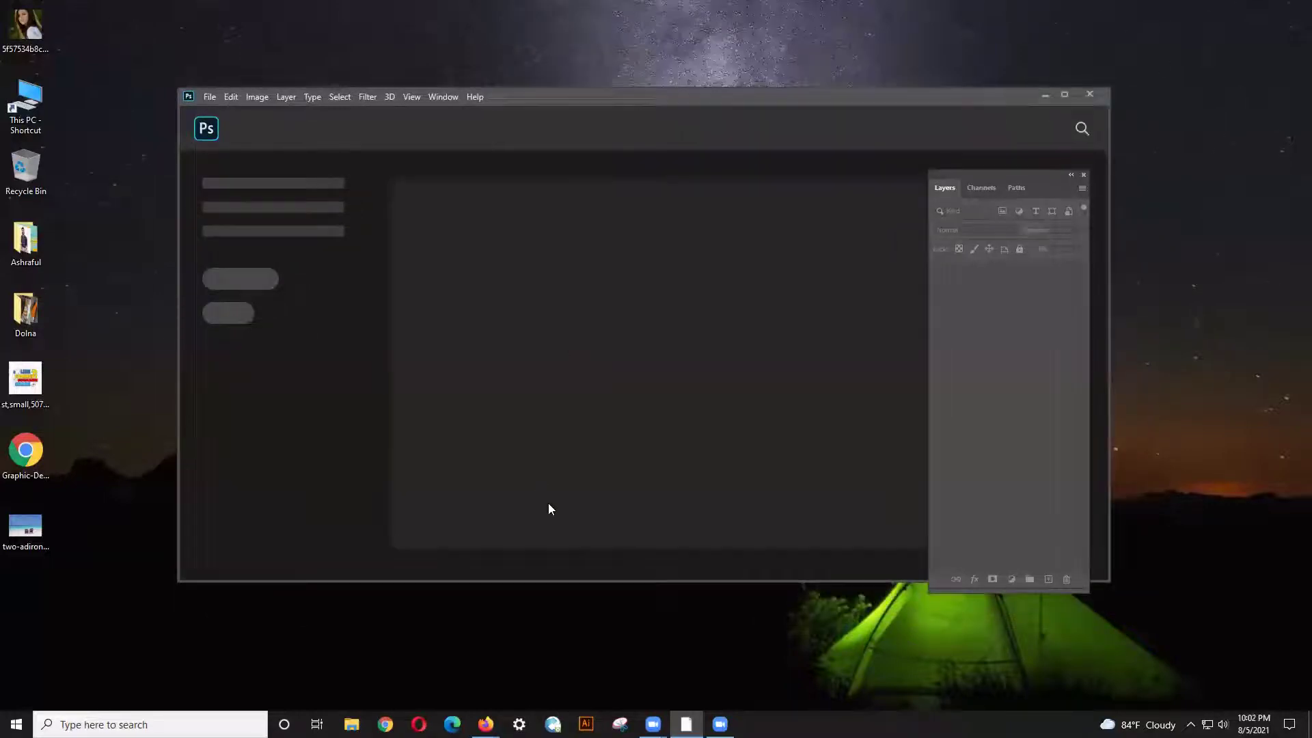
- Bring Firefox forward and rerun the 'sea beach' Google Images search
{"action": "mouse_move", "coordinate": [486, 724]}
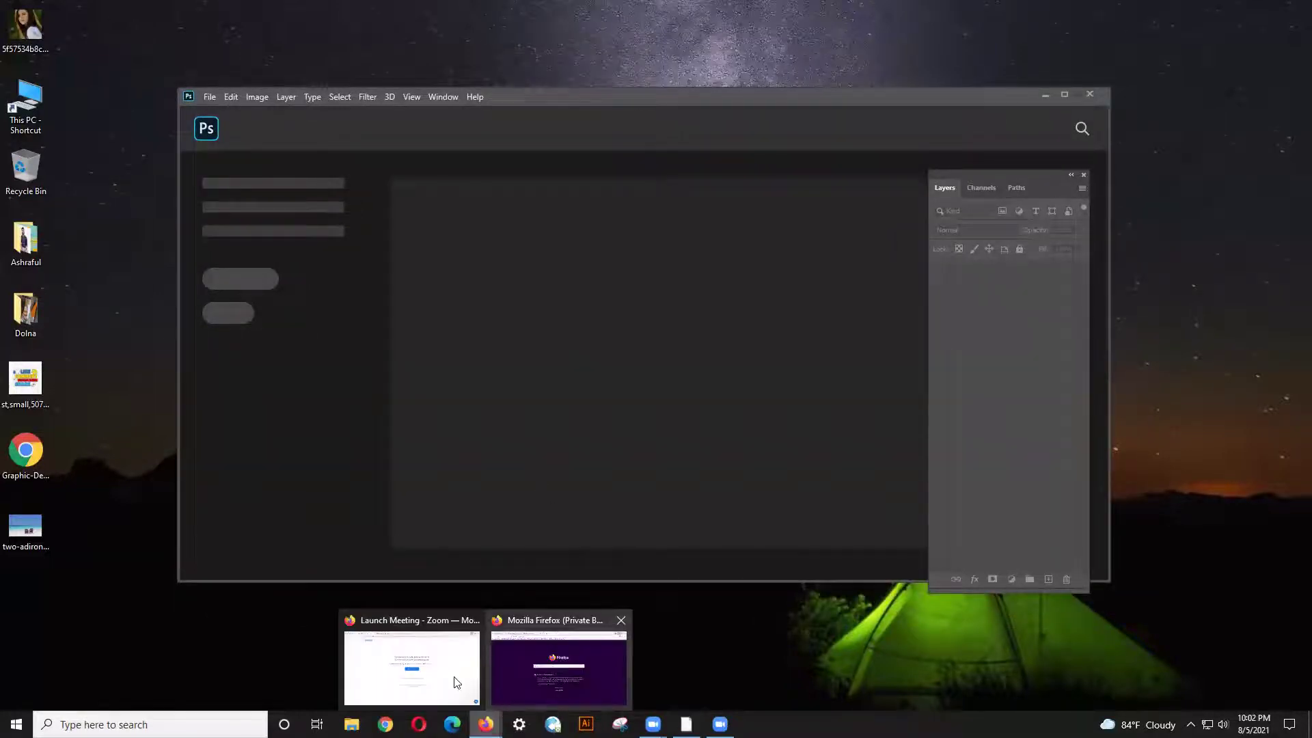
{"action": "left_click", "coordinate": [456, 682]}
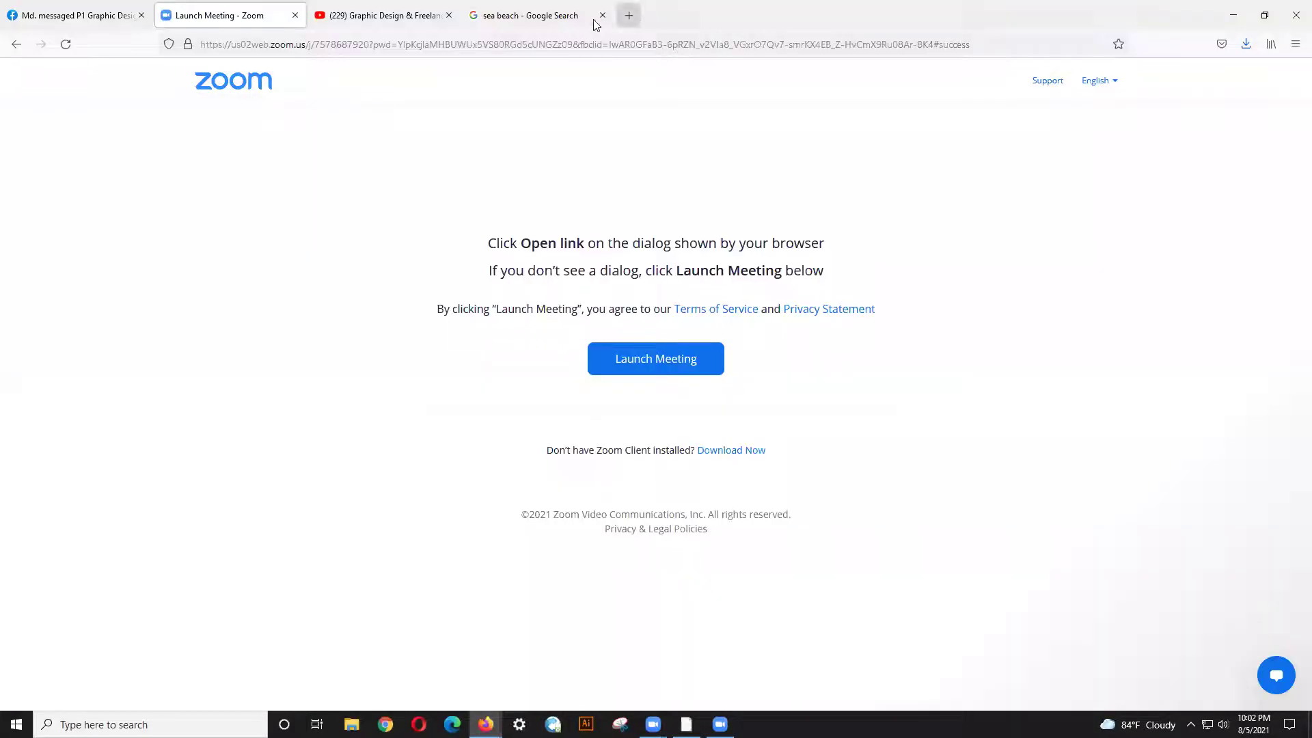
{"action": "left_click", "coordinate": [630, 17]}
{"action": "left_click", "coordinate": [518, 15]}
{"action": "scroll", "coordinate": [698, 270], "scroll_direction": "up", "scroll_amount": 10}
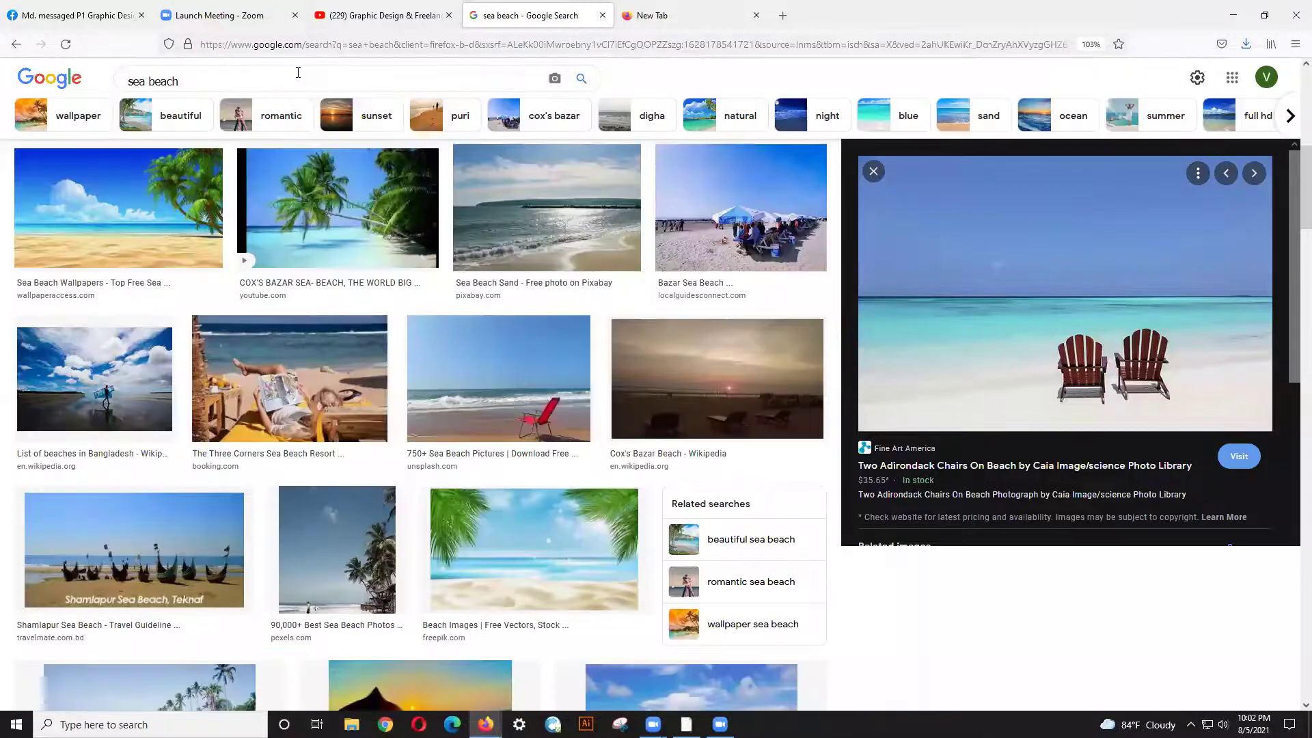
{"action": "left_click", "coordinate": [301, 75]}
{"action": "left_click", "coordinate": [581, 78]}
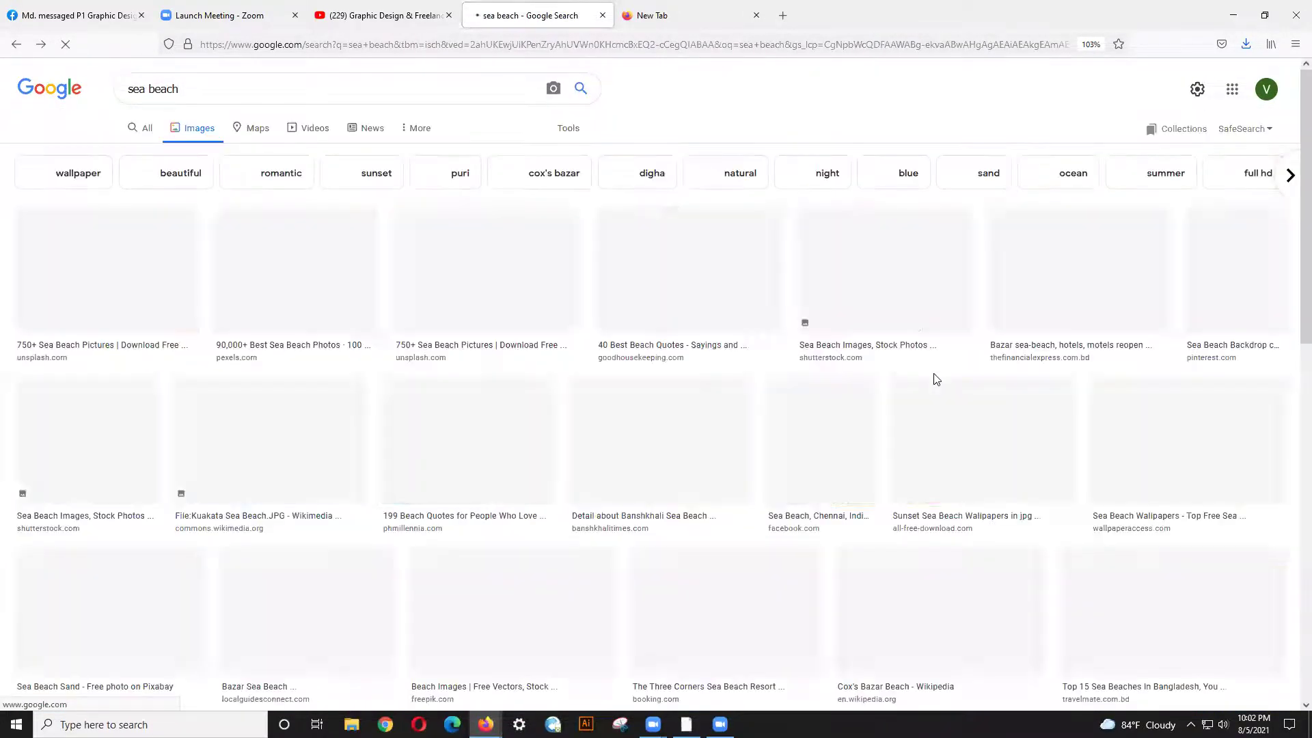
- Scroll the results and preview the Puri Beach near jagannath temple camel photo
{"action": "scroll", "coordinate": [930, 376], "scroll_direction": "down", "scroll_amount": 4}
{"action": "scroll", "coordinate": [930, 376], "scroll_direction": "down", "scroll_amount": 2}
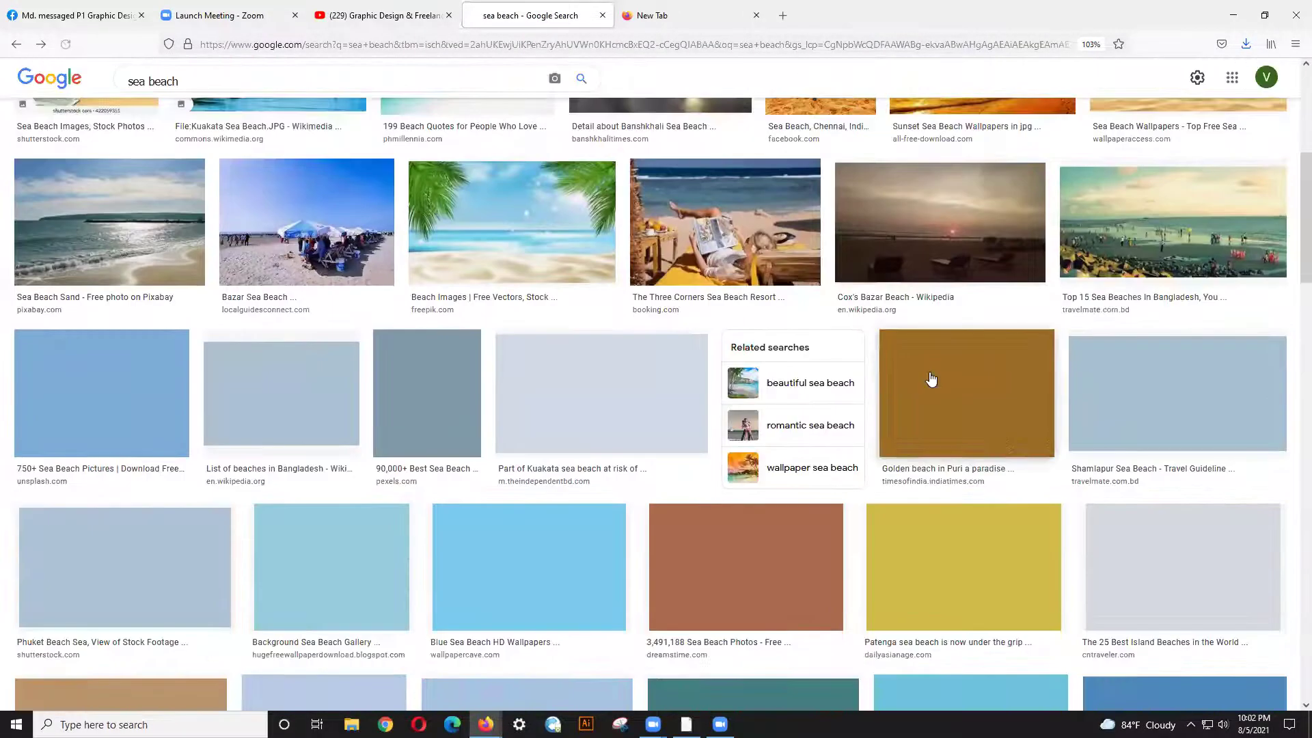
{"action": "scroll", "coordinate": [931, 376], "scroll_direction": "down", "scroll_amount": 2}
{"action": "scroll", "coordinate": [930, 376], "scroll_direction": "down", "scroll_amount": 9}
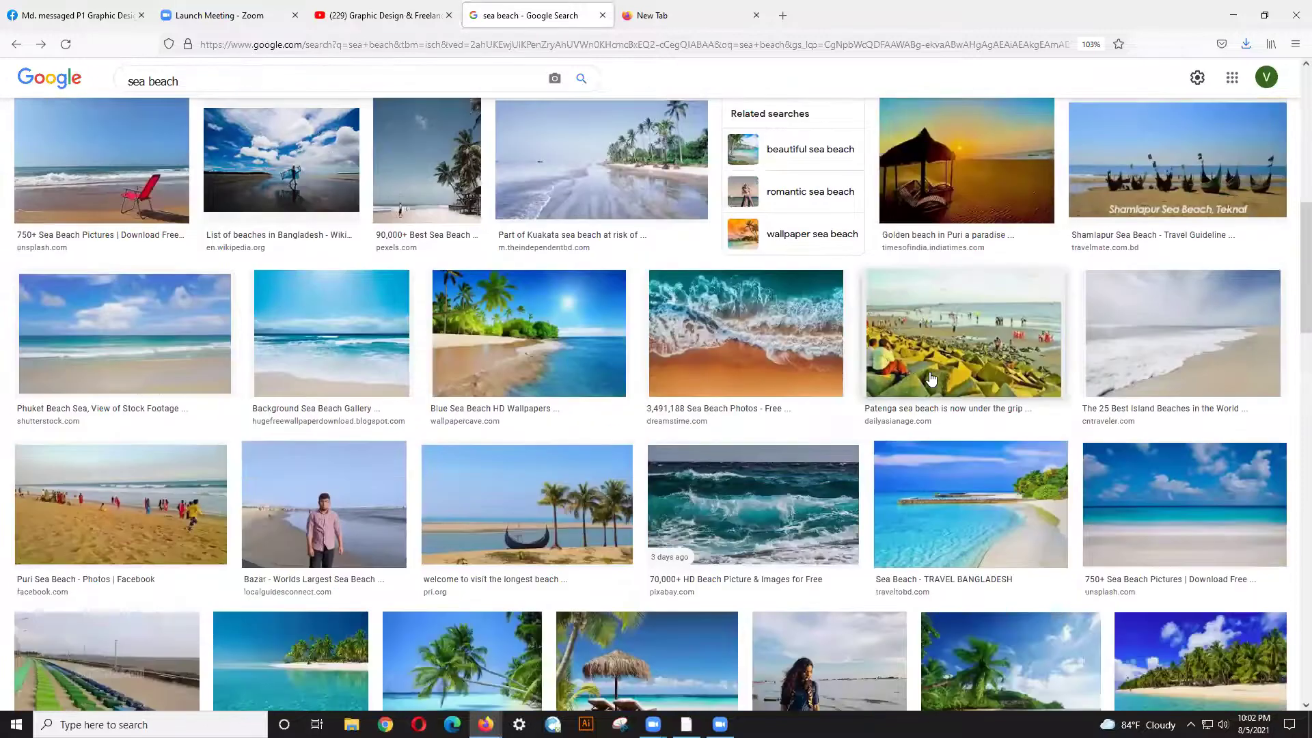
{"action": "scroll", "coordinate": [931, 377], "scroll_direction": "down", "scroll_amount": 10}
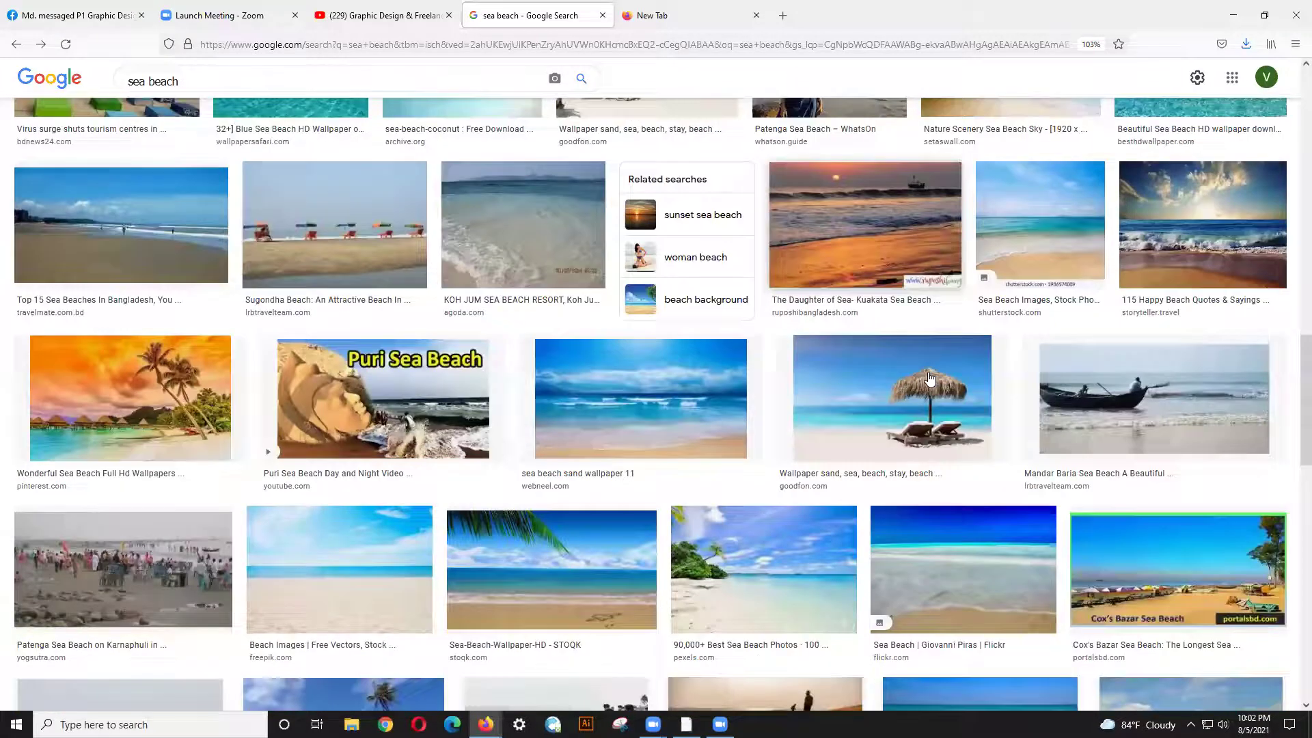
{"action": "scroll", "coordinate": [931, 378], "scroll_direction": "down", "scroll_amount": 7}
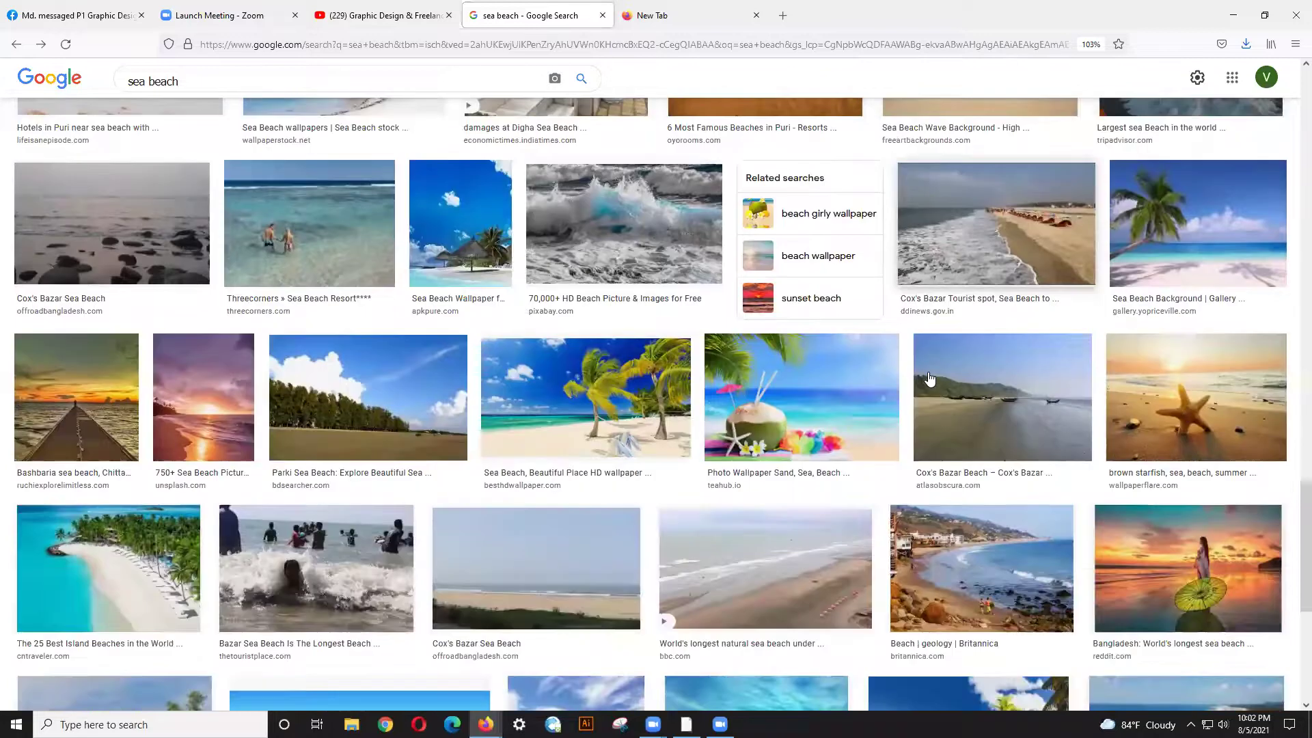
{"action": "scroll", "coordinate": [929, 379], "scroll_direction": "down", "scroll_amount": 7}
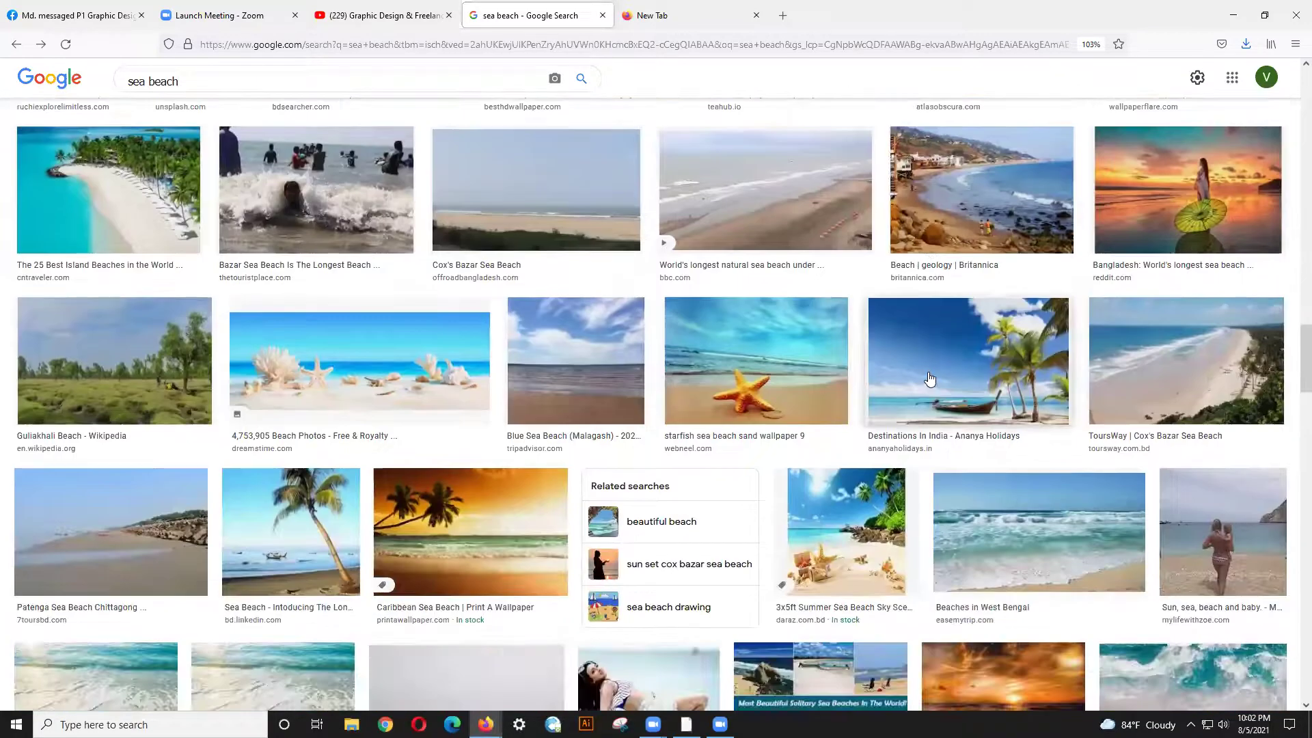
{"action": "scroll", "coordinate": [929, 379], "scroll_direction": "down", "scroll_amount": 7}
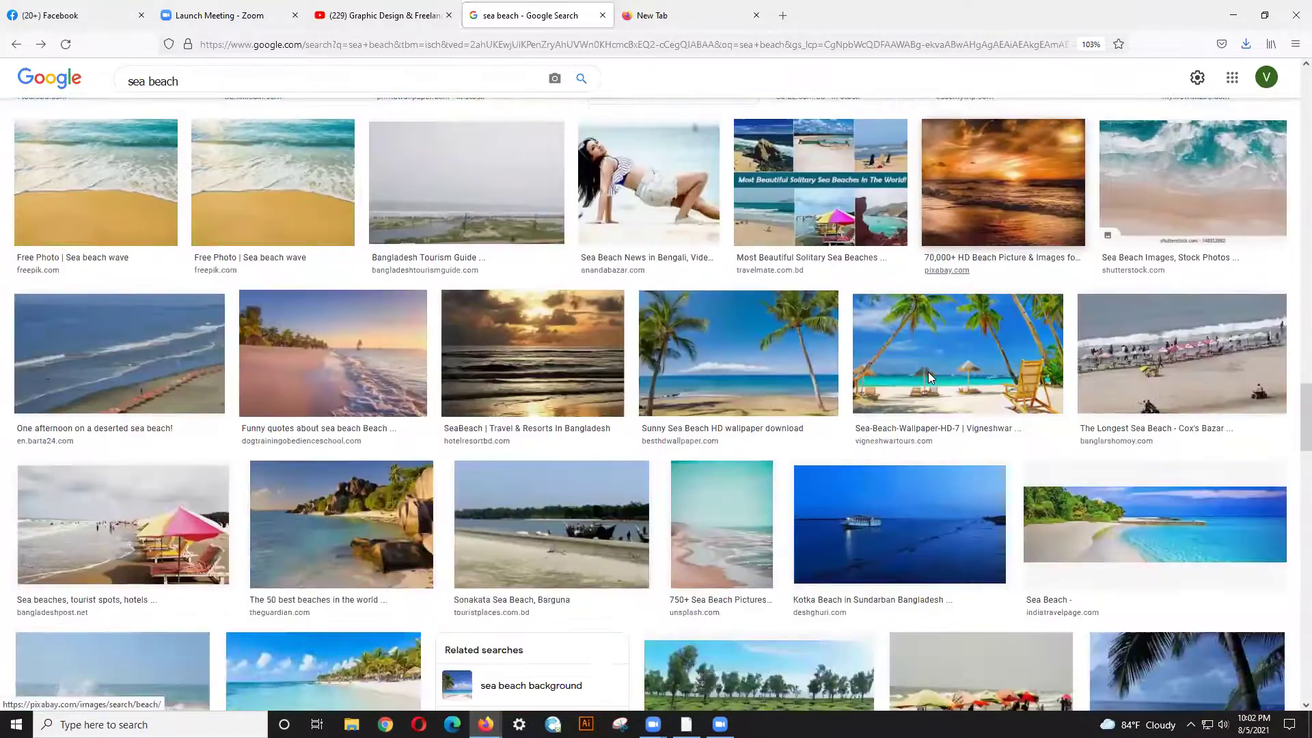
{"action": "scroll", "coordinate": [929, 378], "scroll_direction": "down", "scroll_amount": 3}
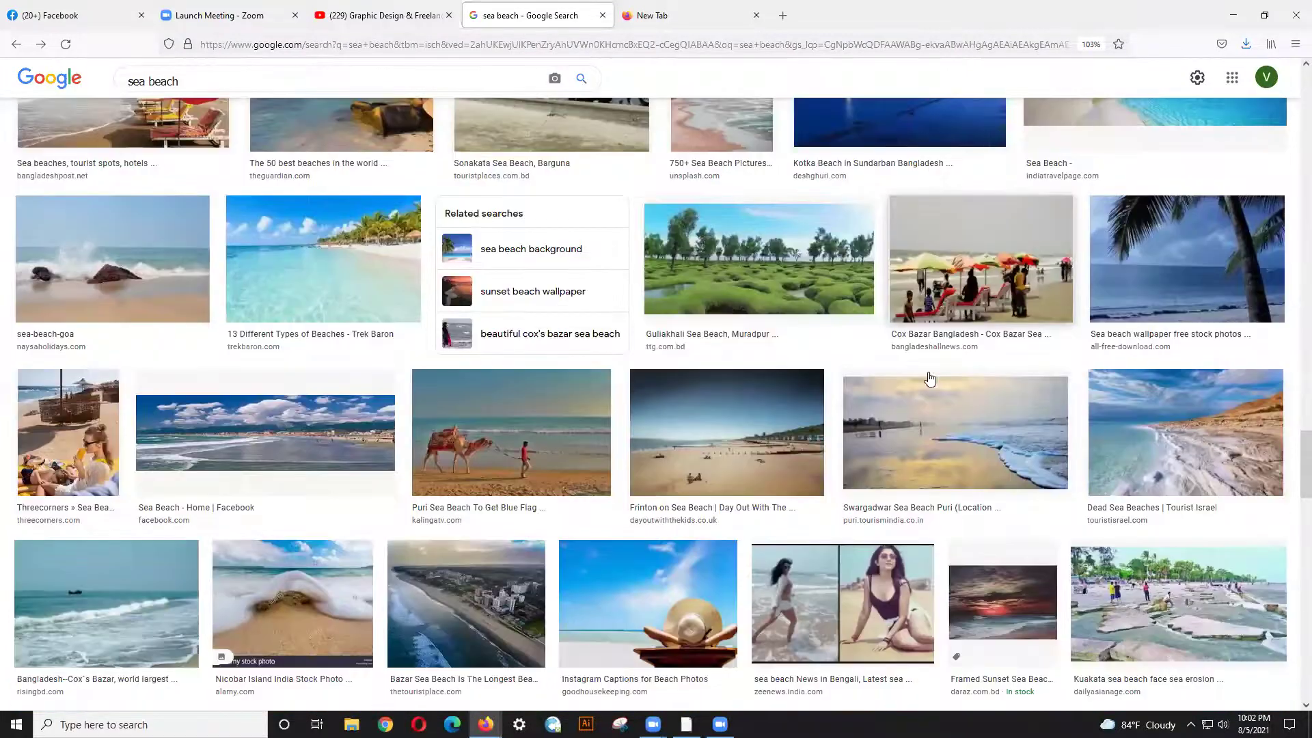
{"action": "left_click", "coordinate": [477, 285]}
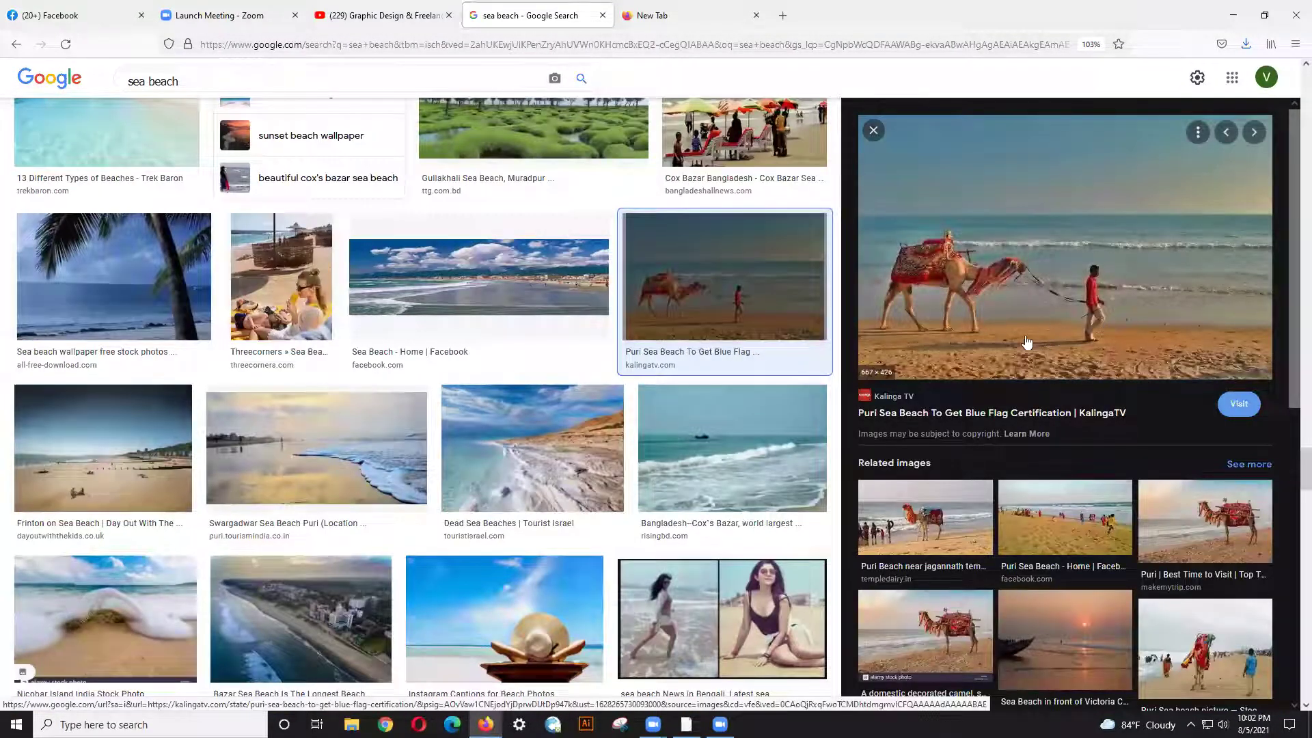
{"action": "left_click", "coordinate": [938, 518]}
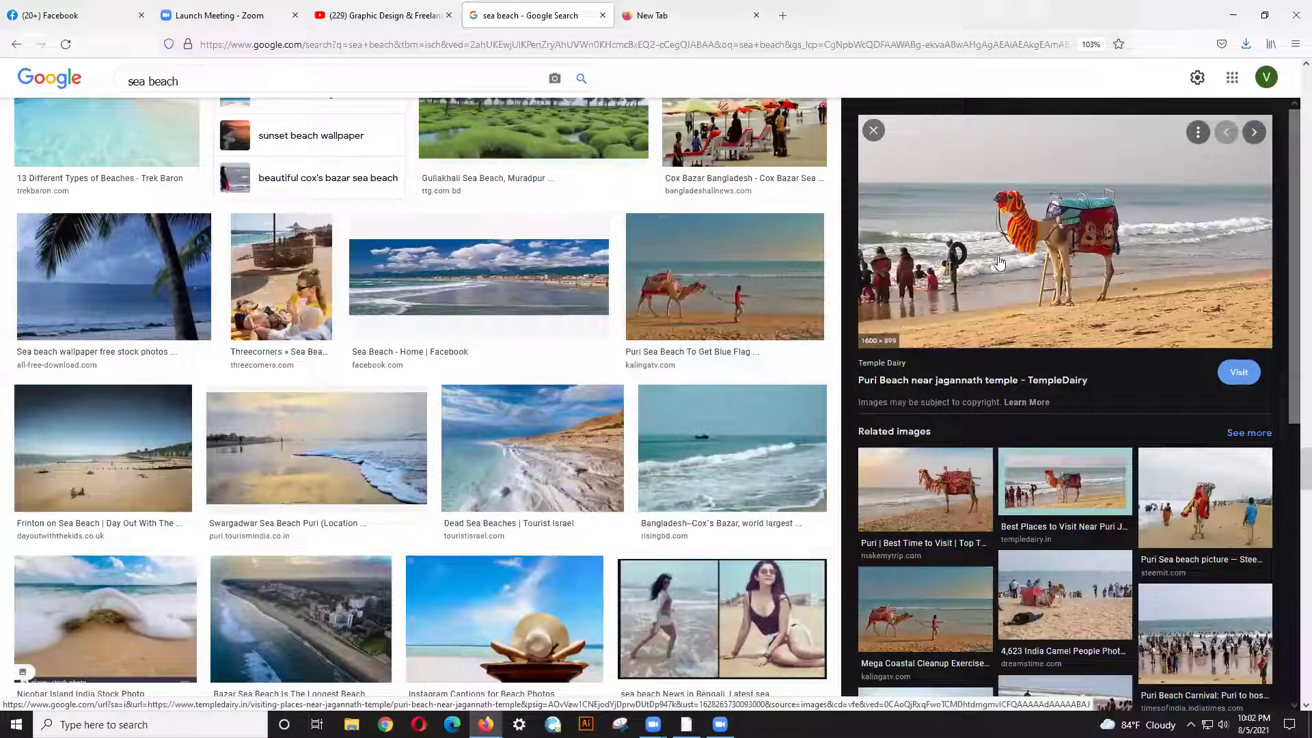
- Save the previewed Puri Beach camel photo to the desktop
{"action": "right_click", "coordinate": [969, 250]}
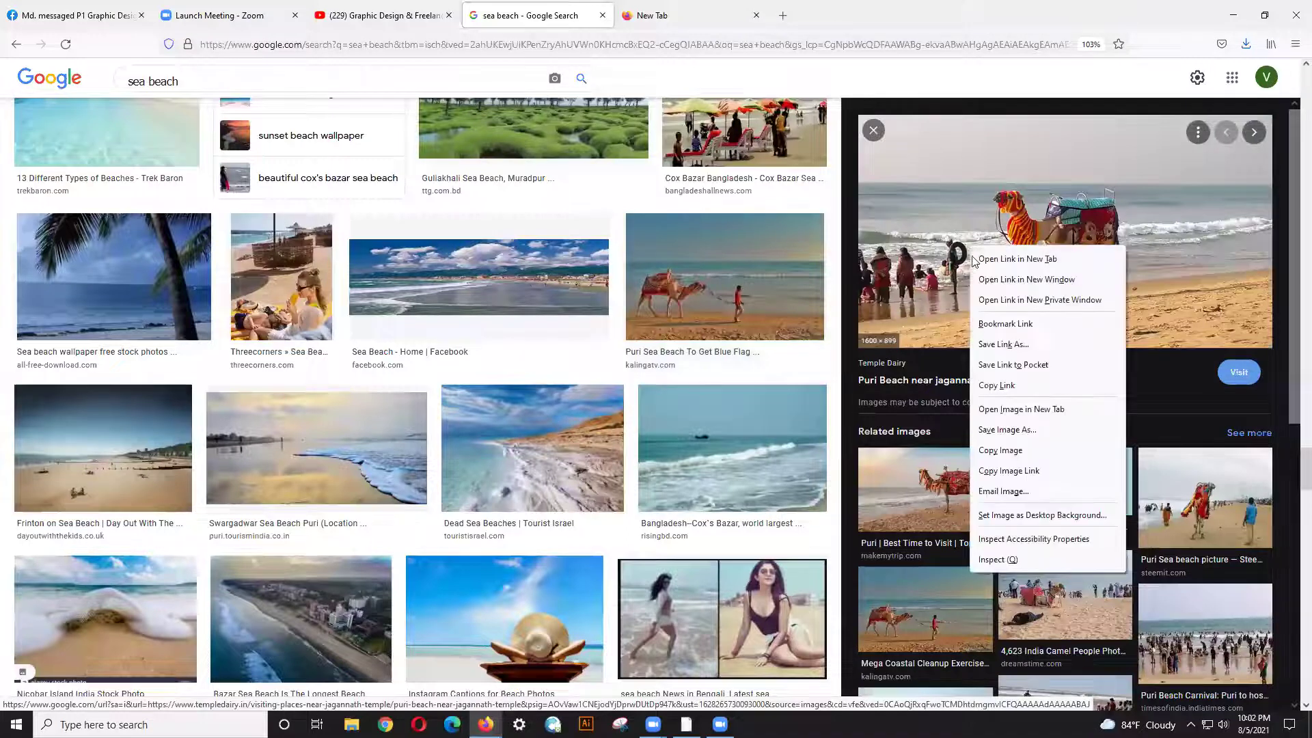
{"action": "left_click", "coordinate": [1004, 430]}
{"action": "left_click", "coordinate": [1197, 688]}
- Find the photo of the group posing on the sand and save it to the desktop
{"action": "scroll", "coordinate": [1081, 394], "scroll_direction": "down", "scroll_amount": 2}
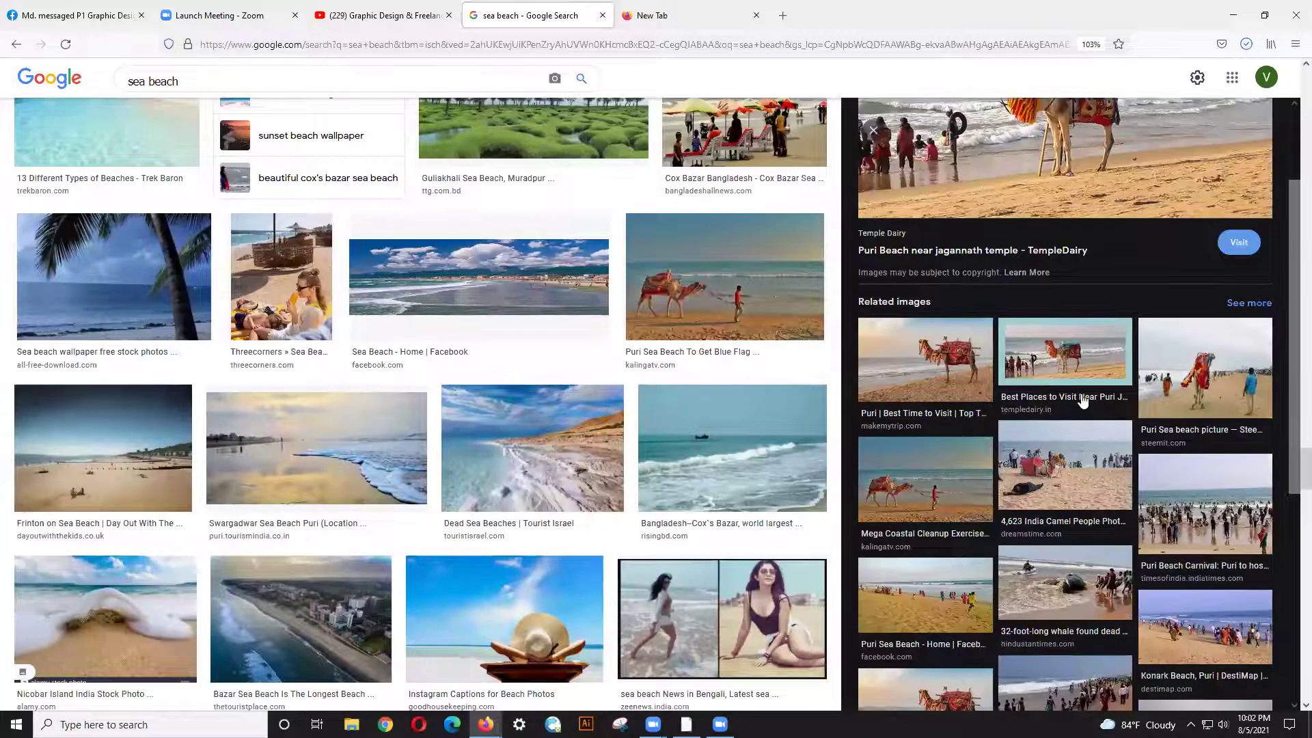
{"action": "scroll", "coordinate": [1083, 401], "scroll_direction": "down", "scroll_amount": 2}
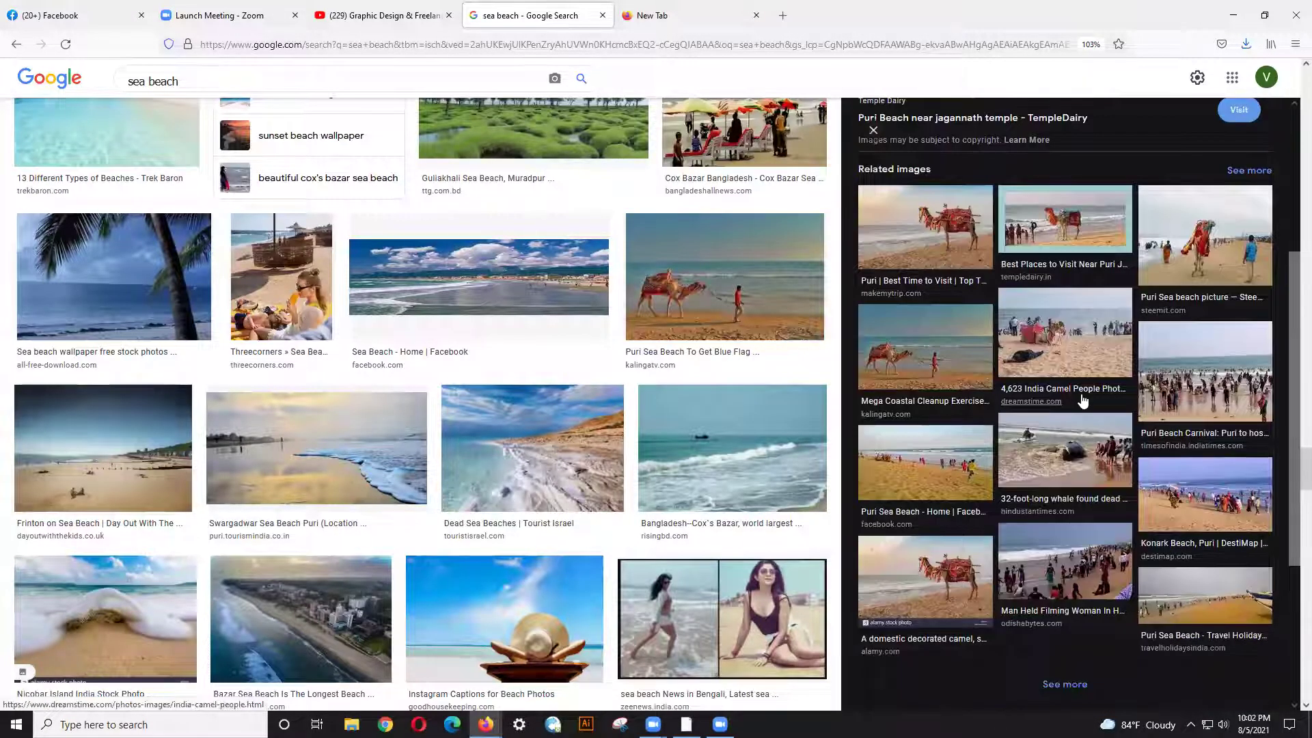
{"action": "left_click", "coordinate": [937, 447]}
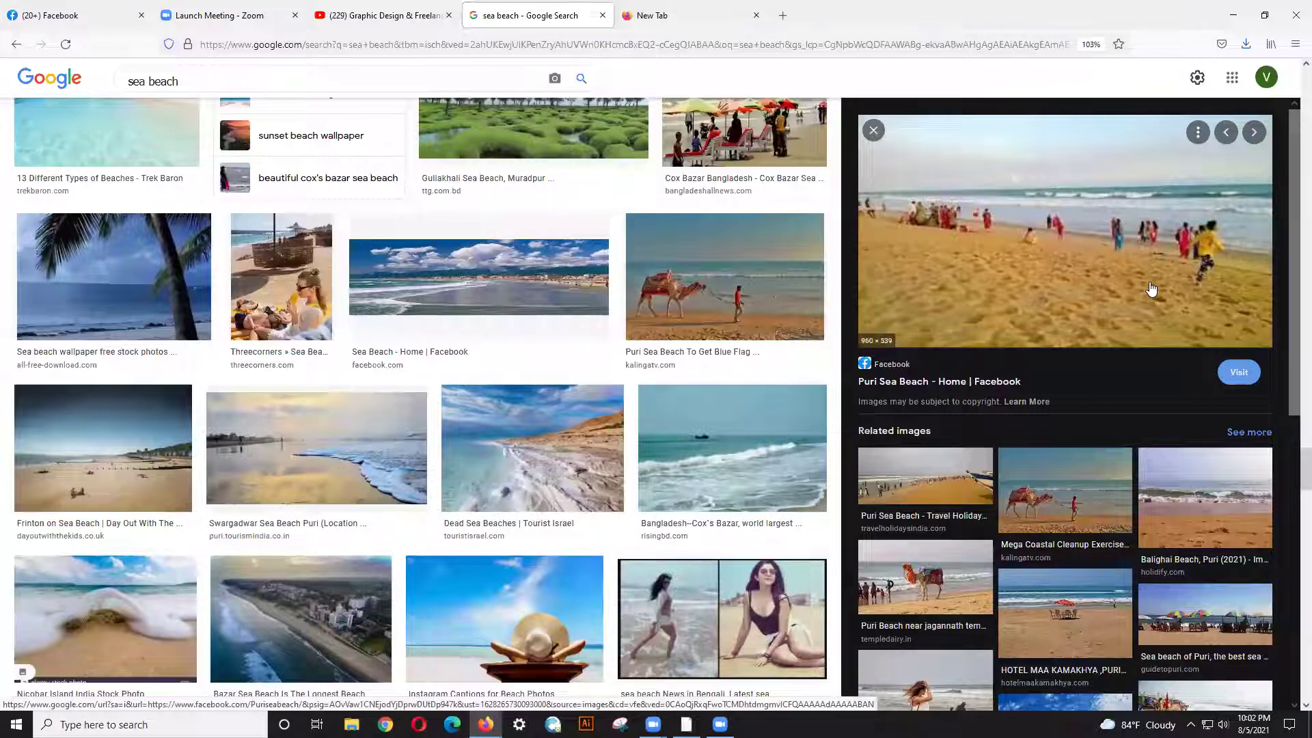
{"action": "scroll", "coordinate": [1176, 266], "scroll_direction": "down", "scroll_amount": 2}
{"action": "scroll", "coordinate": [1186, 205], "scroll_direction": "up", "scroll_amount": 2}
{"action": "scroll", "coordinate": [1182, 207], "scroll_direction": "down", "scroll_amount": 7}
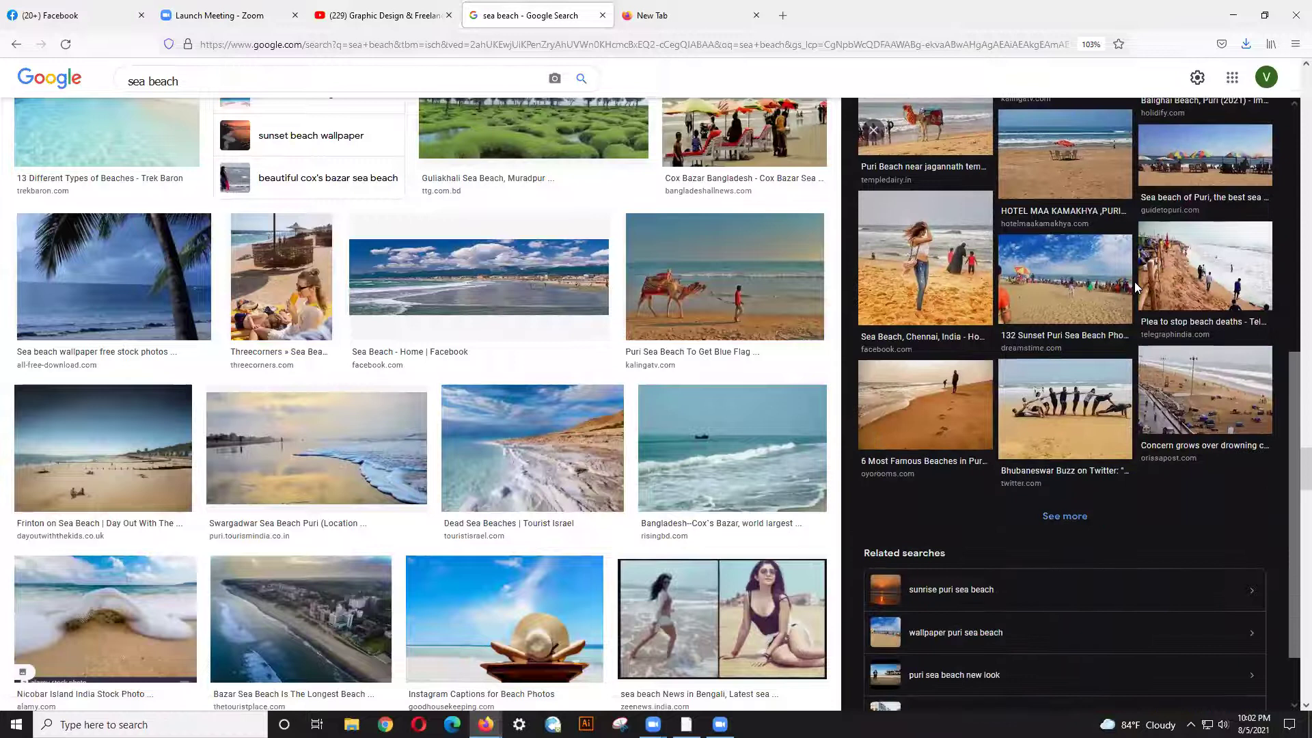
{"action": "scroll", "coordinate": [1134, 282], "scroll_direction": "down", "scroll_amount": 1}
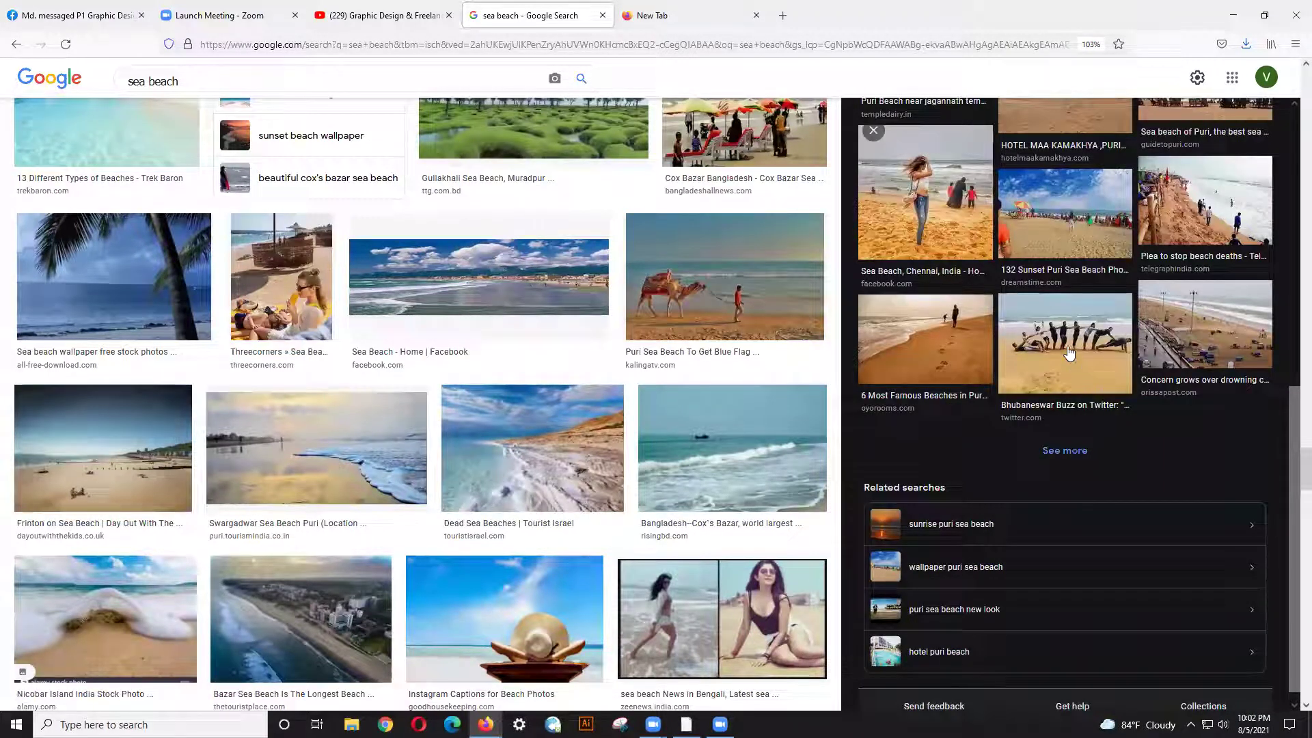
{"action": "left_click", "coordinate": [1069, 353]}
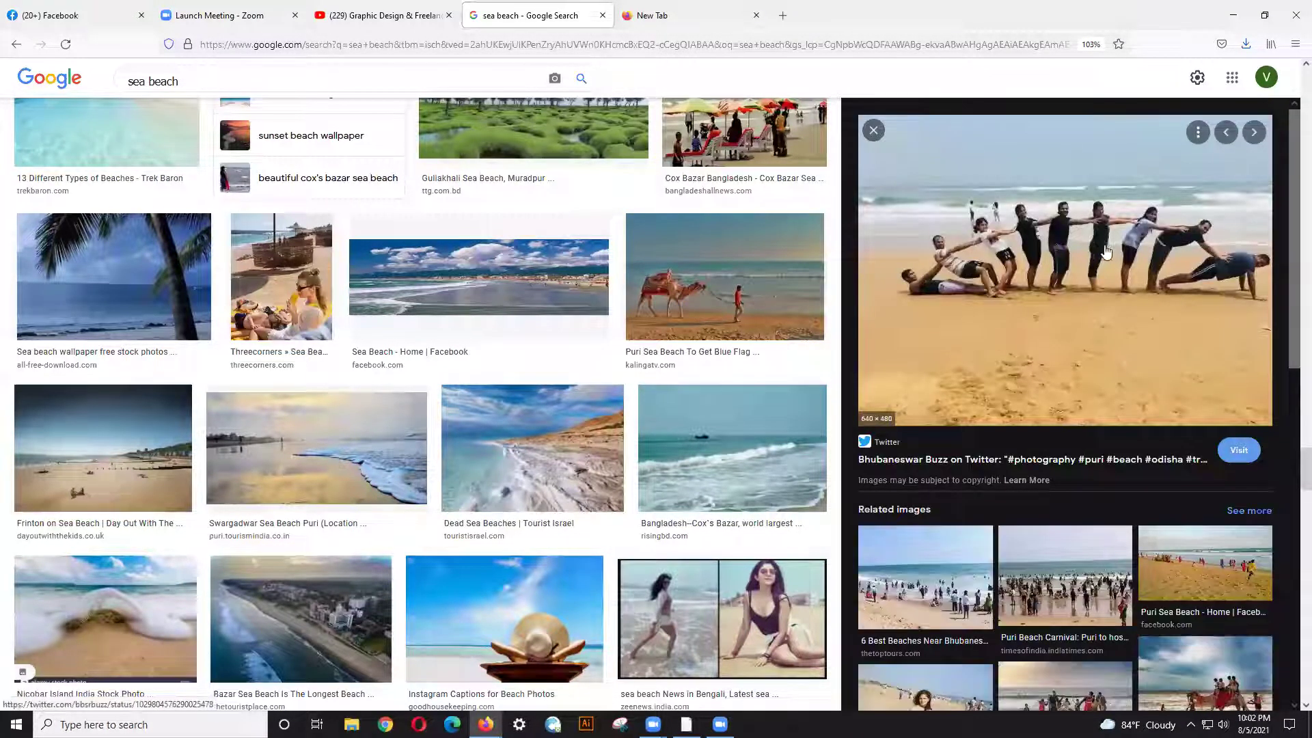
{"action": "right_click", "coordinate": [999, 227]}
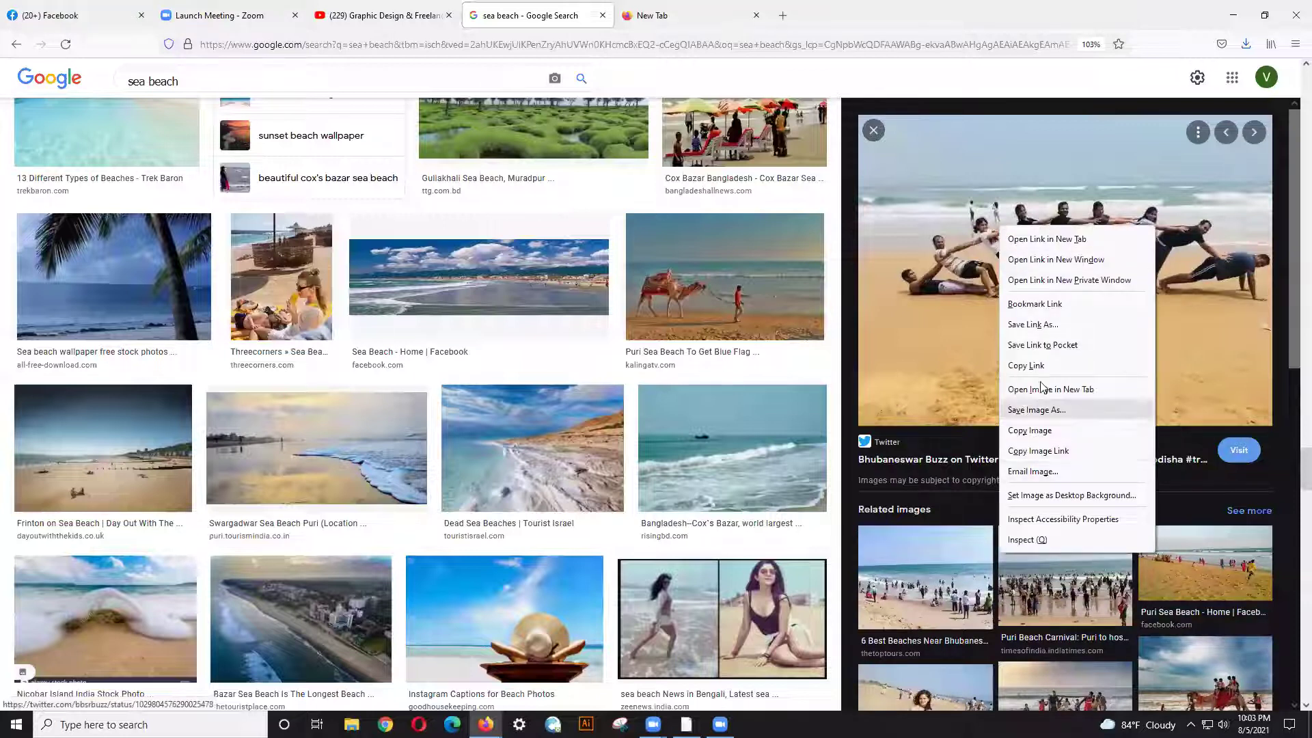
{"action": "left_click", "coordinate": [1034, 410]}
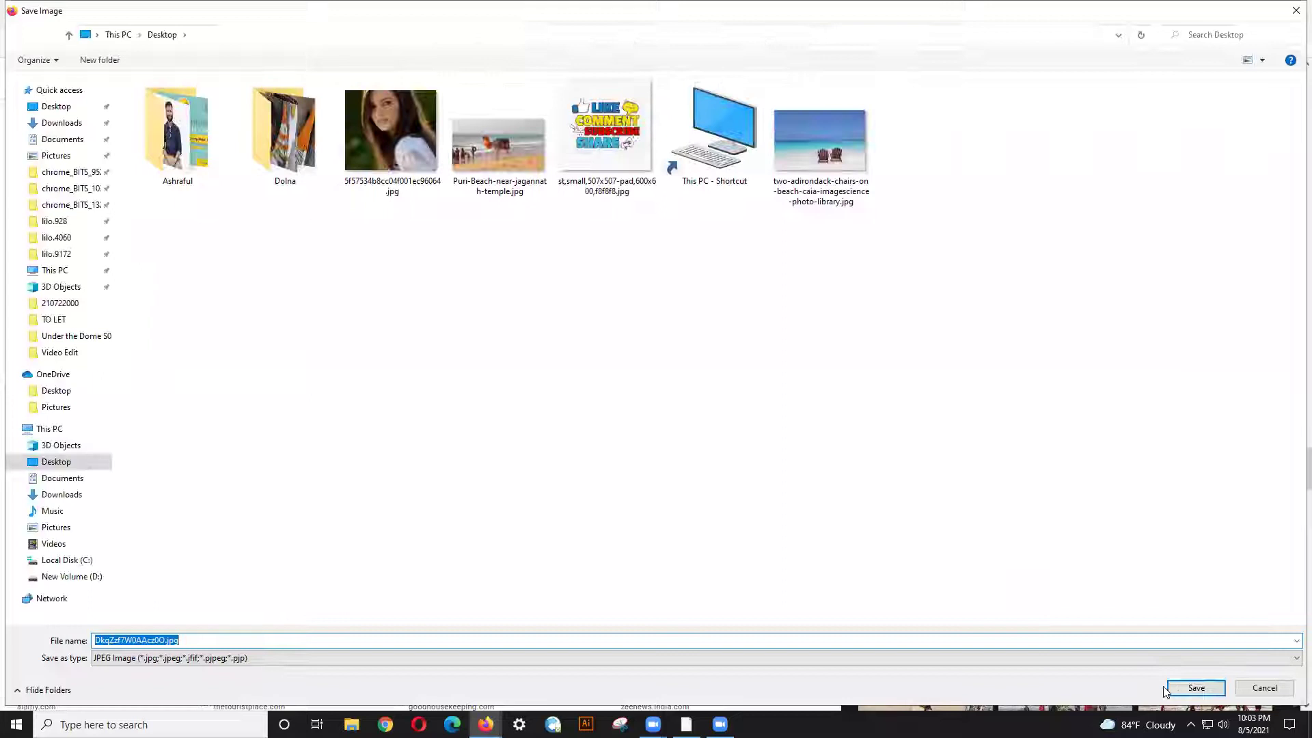
{"action": "left_click", "coordinate": [1193, 682]}
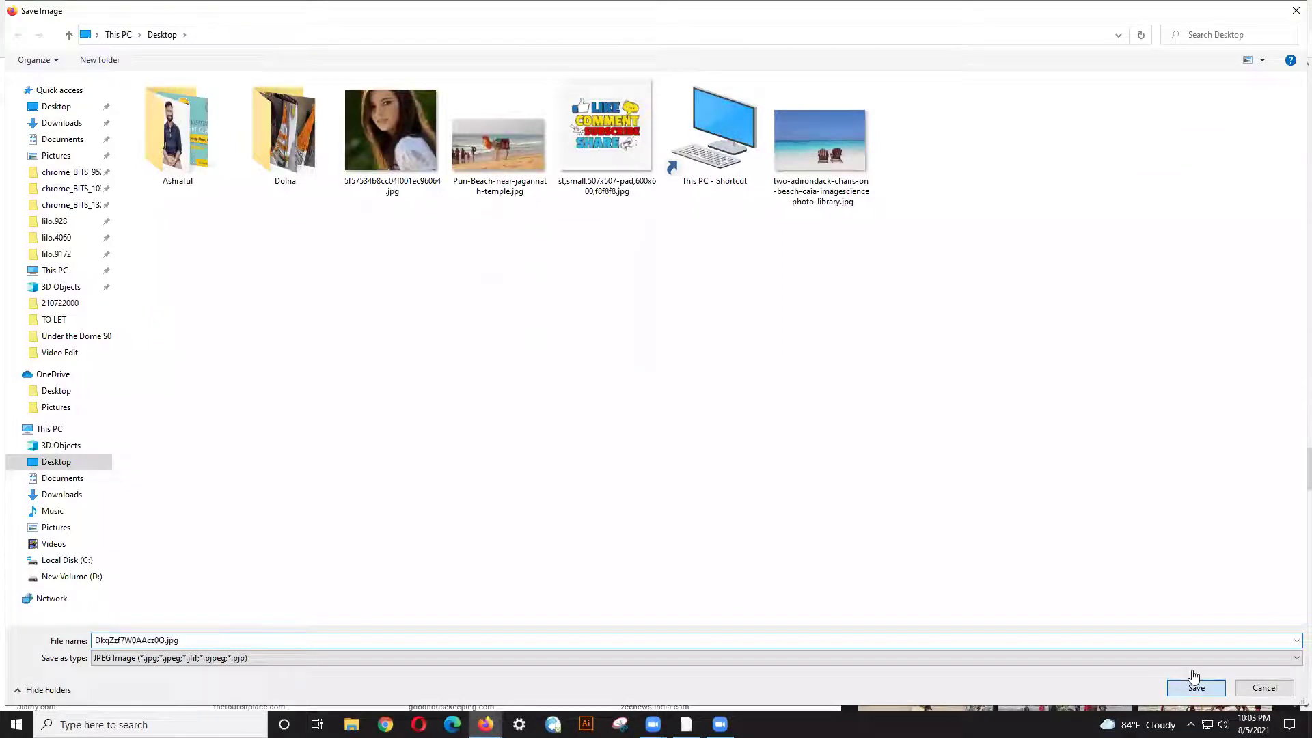
- Save the woman-on-the-beach photo to the desktop
{"action": "scroll", "coordinate": [1029, 441], "scroll_direction": "down", "scroll_amount": 3}
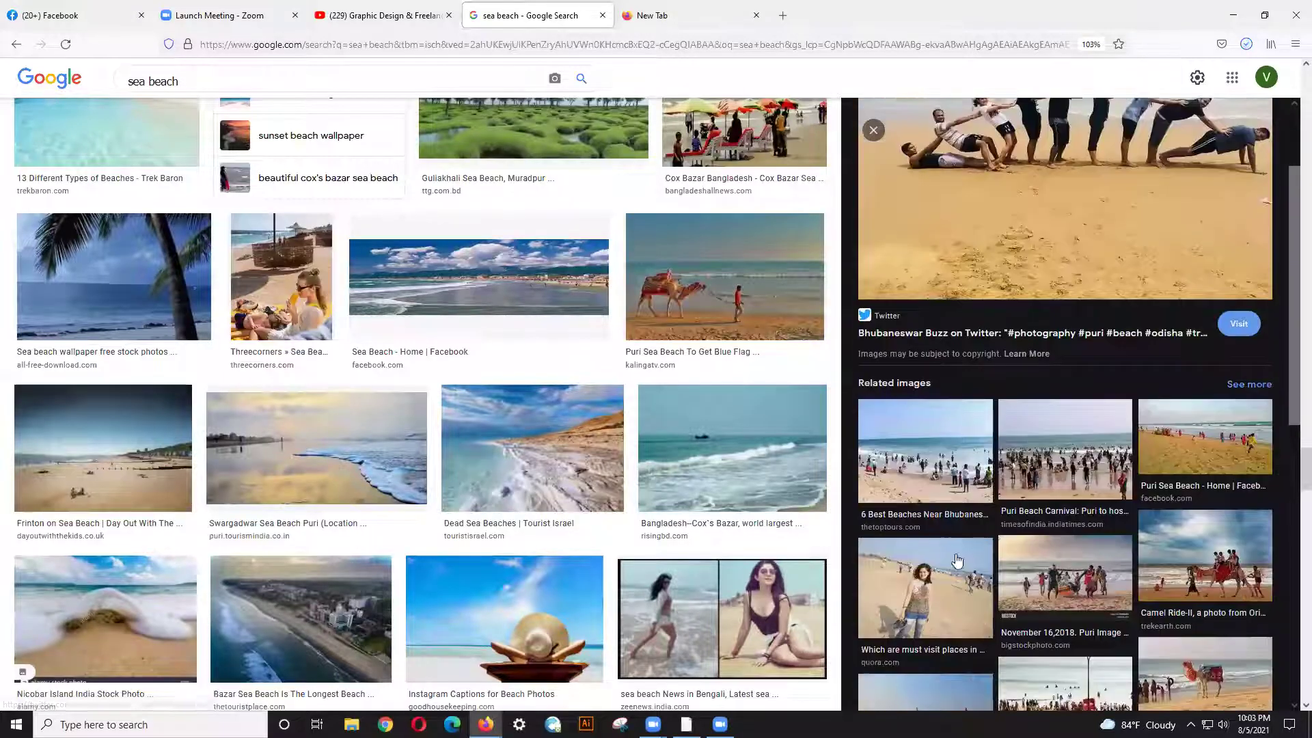
{"action": "left_click", "coordinate": [948, 576]}
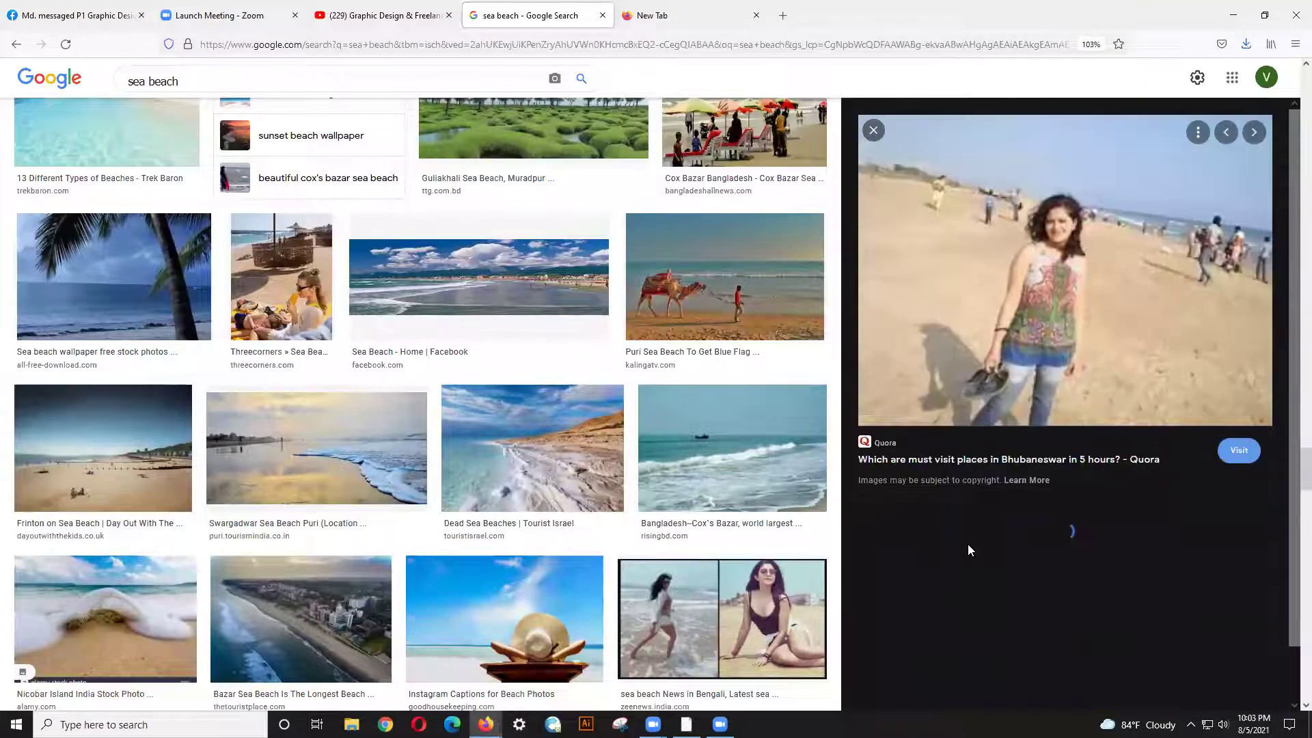
{"action": "right_click", "coordinate": [1032, 278]}
{"action": "left_click", "coordinate": [1067, 459]}
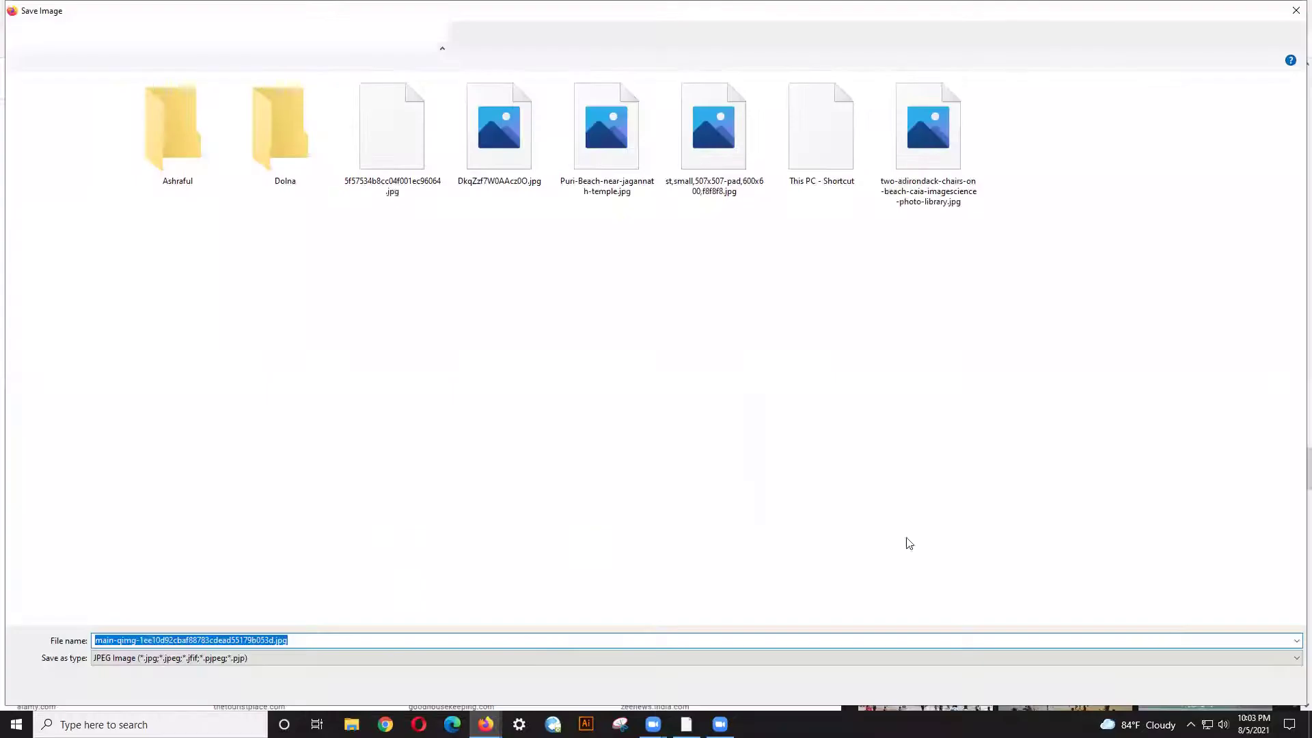
{"action": "left_click", "coordinate": [1200, 685]}
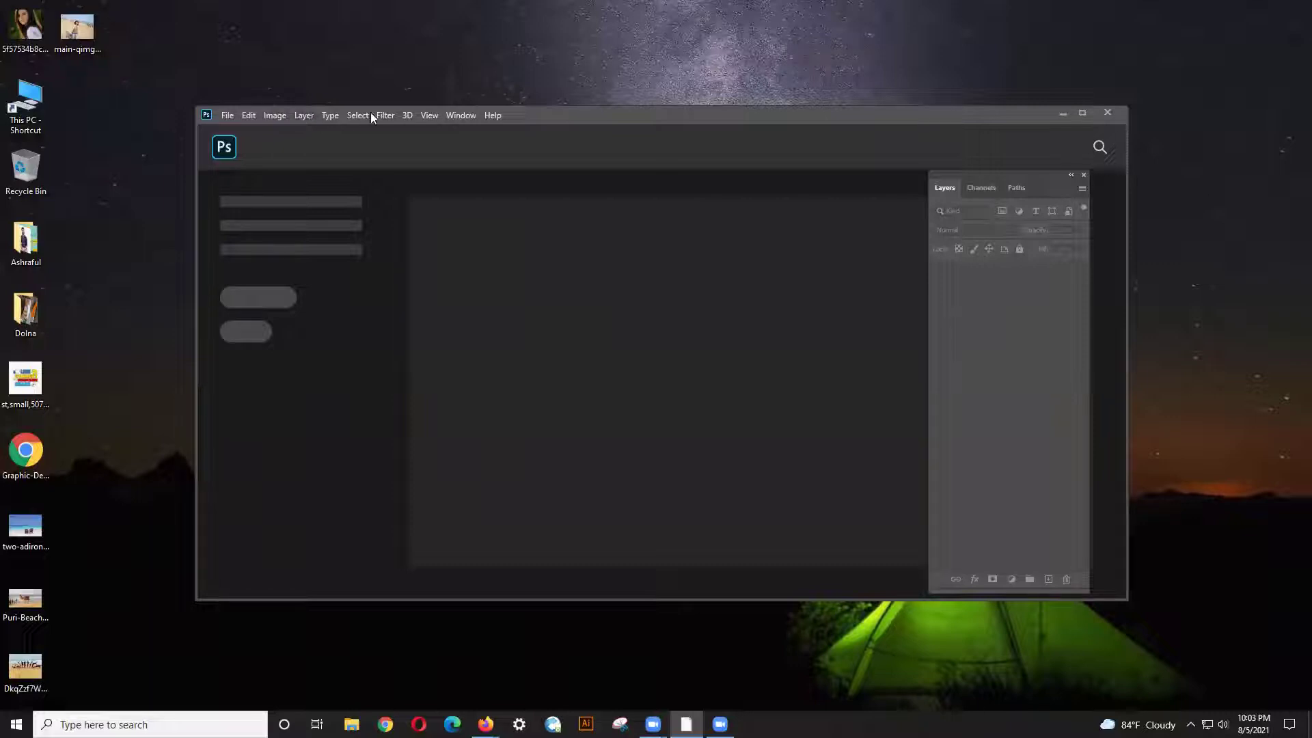
- Open the Adirondack red beach chairs JPG through File > Open
{"action": "left_click", "coordinate": [226, 116]}
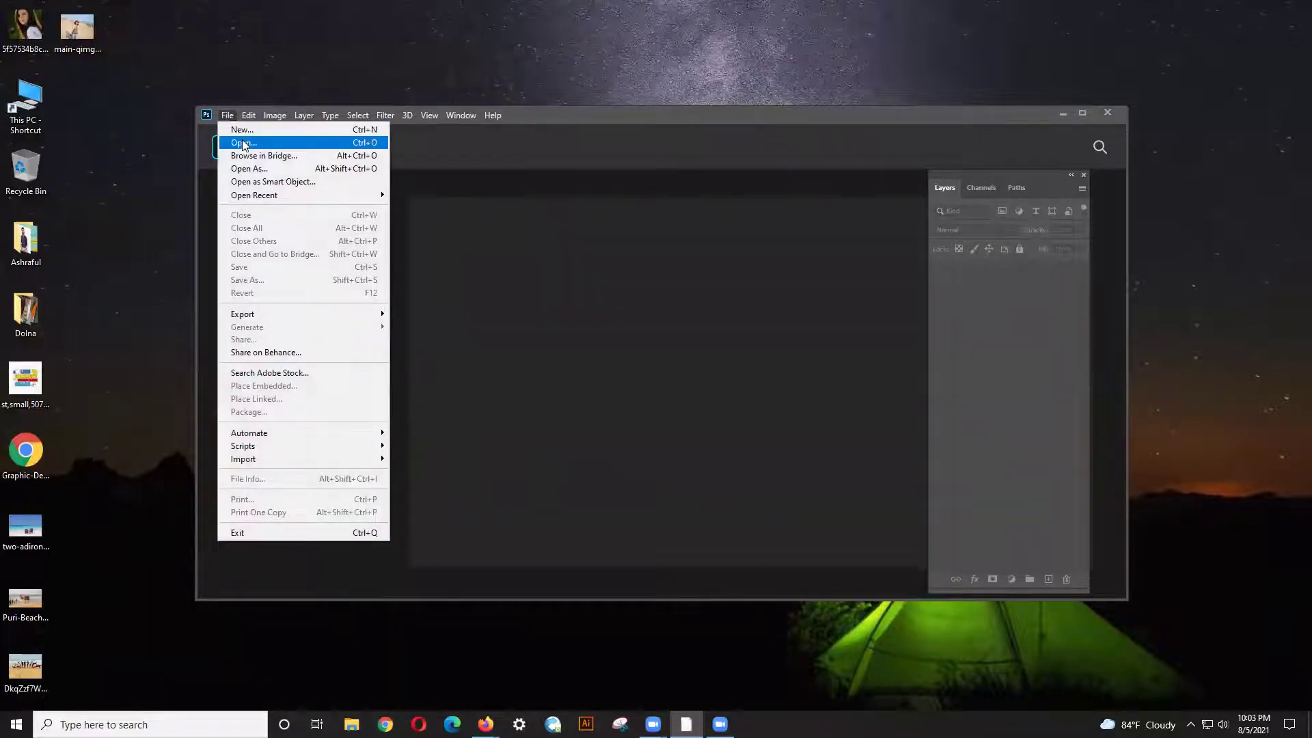
{"action": "left_click", "coordinate": [234, 144]}
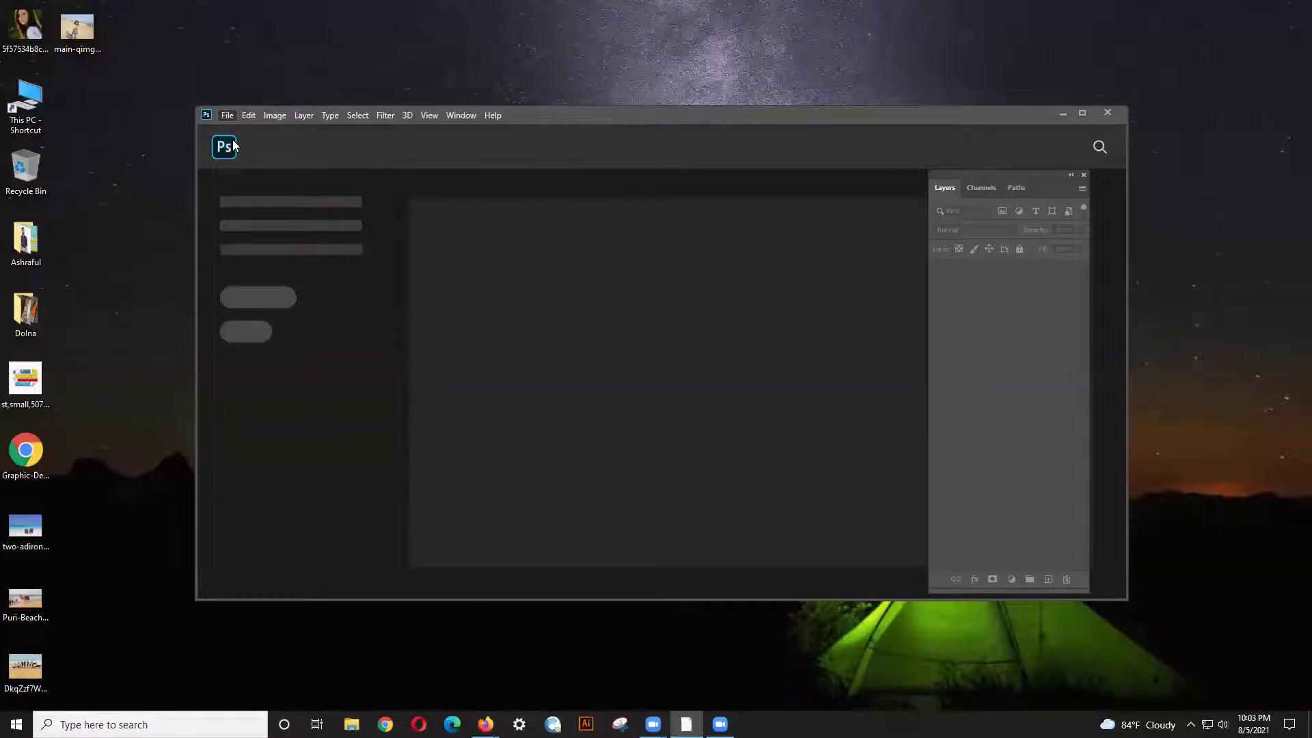
{"action": "left_click", "coordinate": [516, 389]}
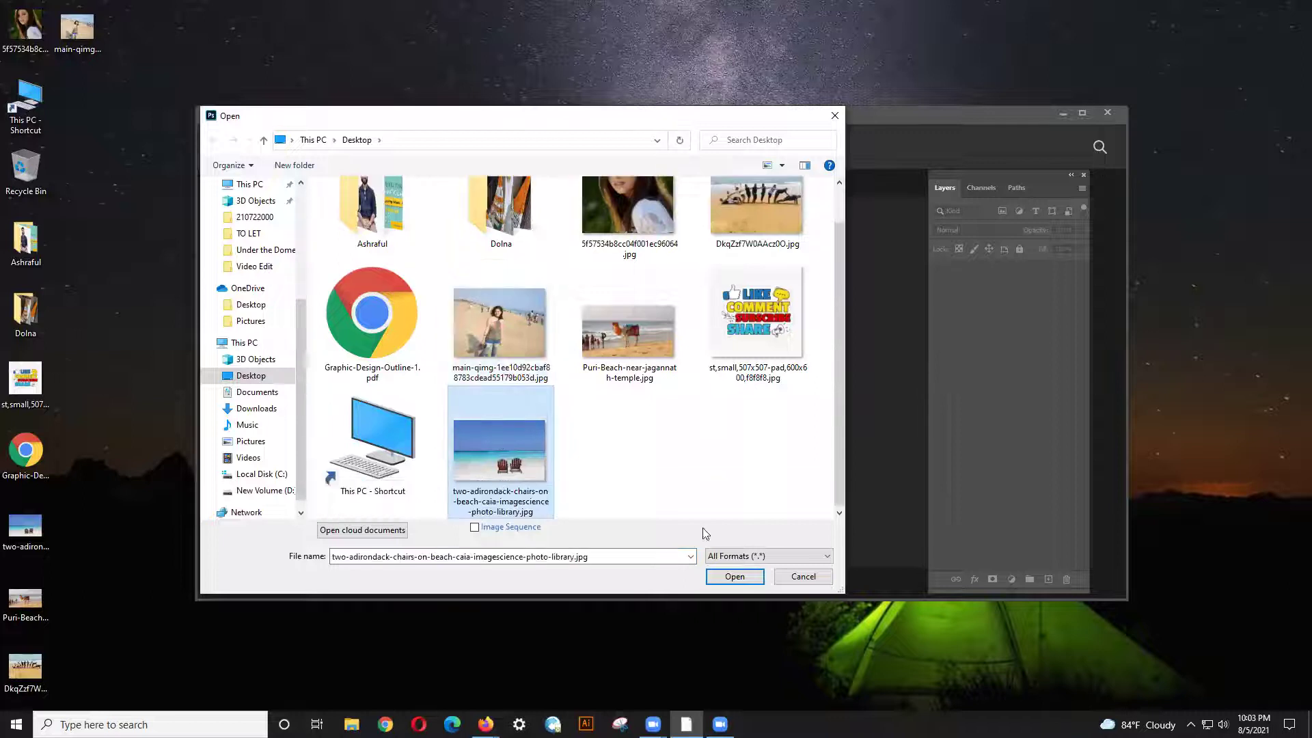
{"action": "left_click", "coordinate": [747, 576]}
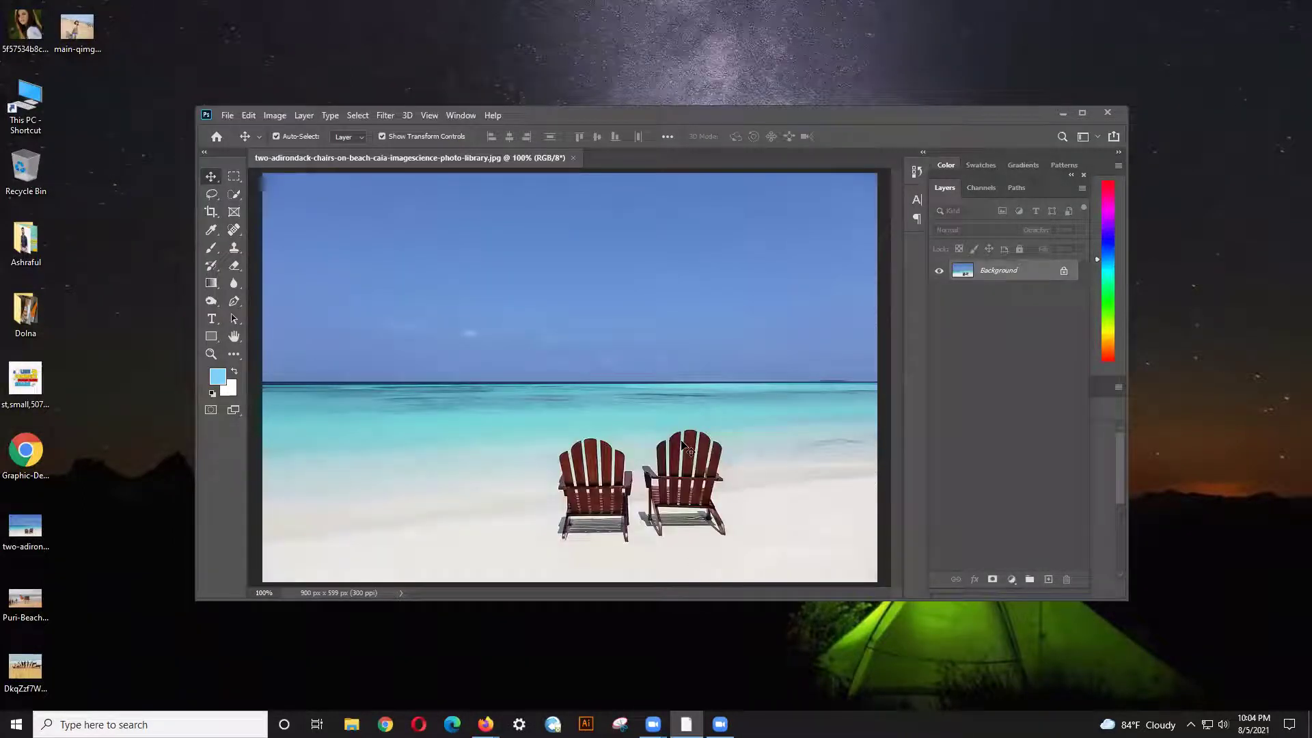
- Maximize the Photoshop window, nudge the Layers panel, and deselect with Ctrl+D
{"action": "mouse_move", "coordinate": [924, 117]}
{"action": "left_mouse_down"}
{"action": "mouse_move", "coordinate": [867, 121]}
{"action": "mouse_move", "coordinate": [918, 136]}
{"action": "left_mouse_up"}
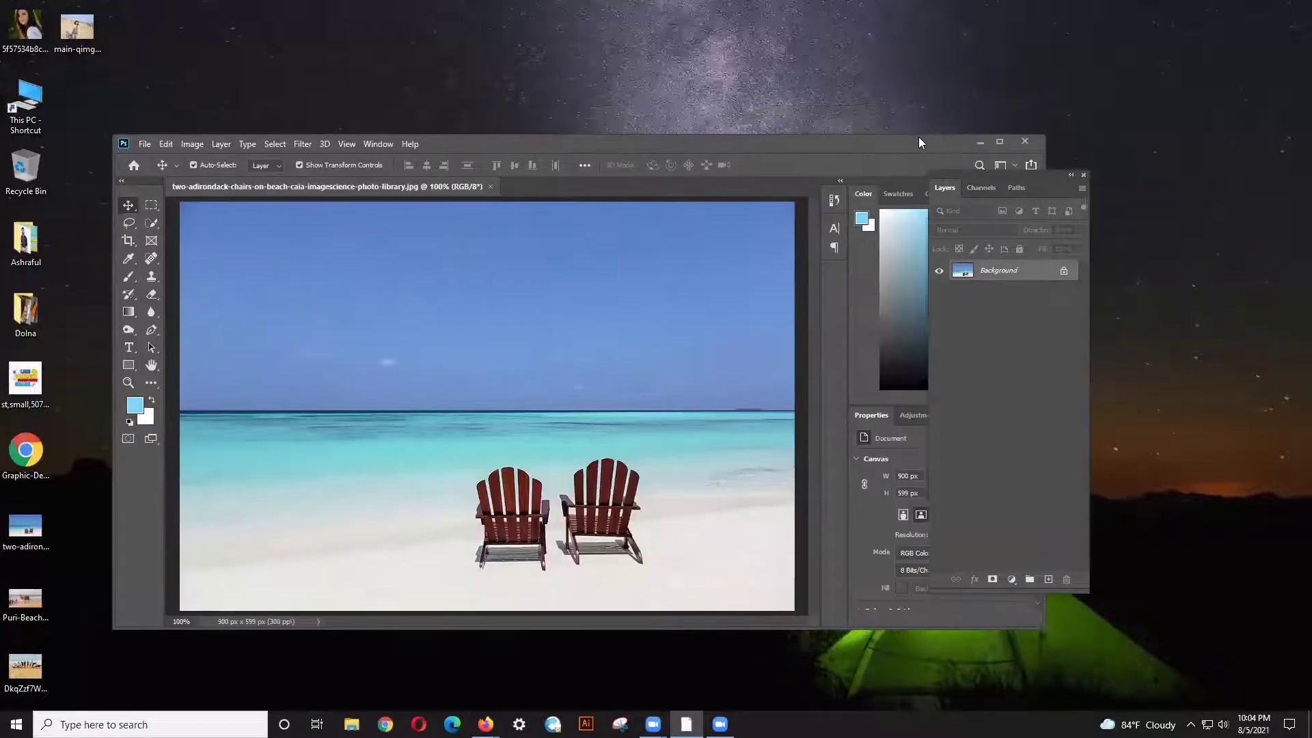
{"action": "left_click", "coordinate": [1002, 142]}
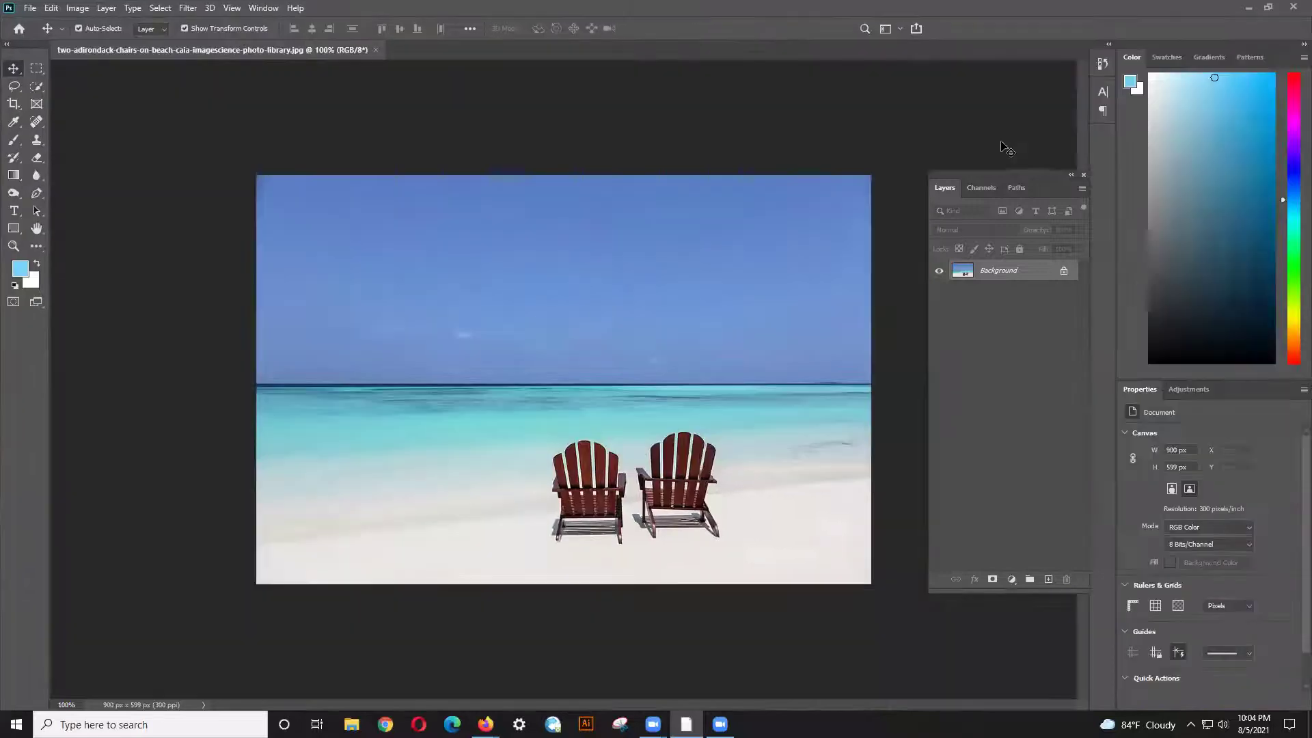
{"action": "mouse_move", "coordinate": [1001, 170]}
{"action": "left_mouse_down"}
{"action": "mouse_move", "coordinate": [1022, 196]}
{"action": "mouse_move", "coordinate": [981, 185]}
{"action": "left_mouse_up"}
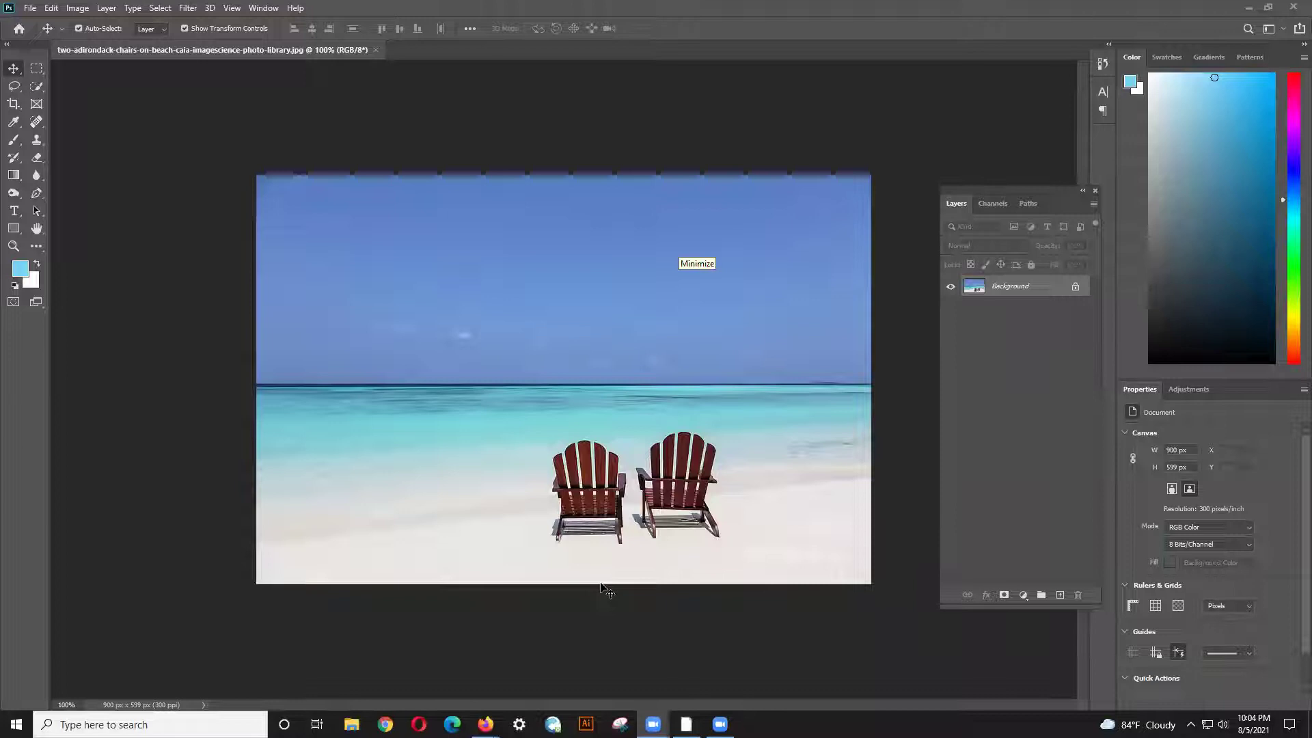
{"action": "key", "text": "ctrl+d"}
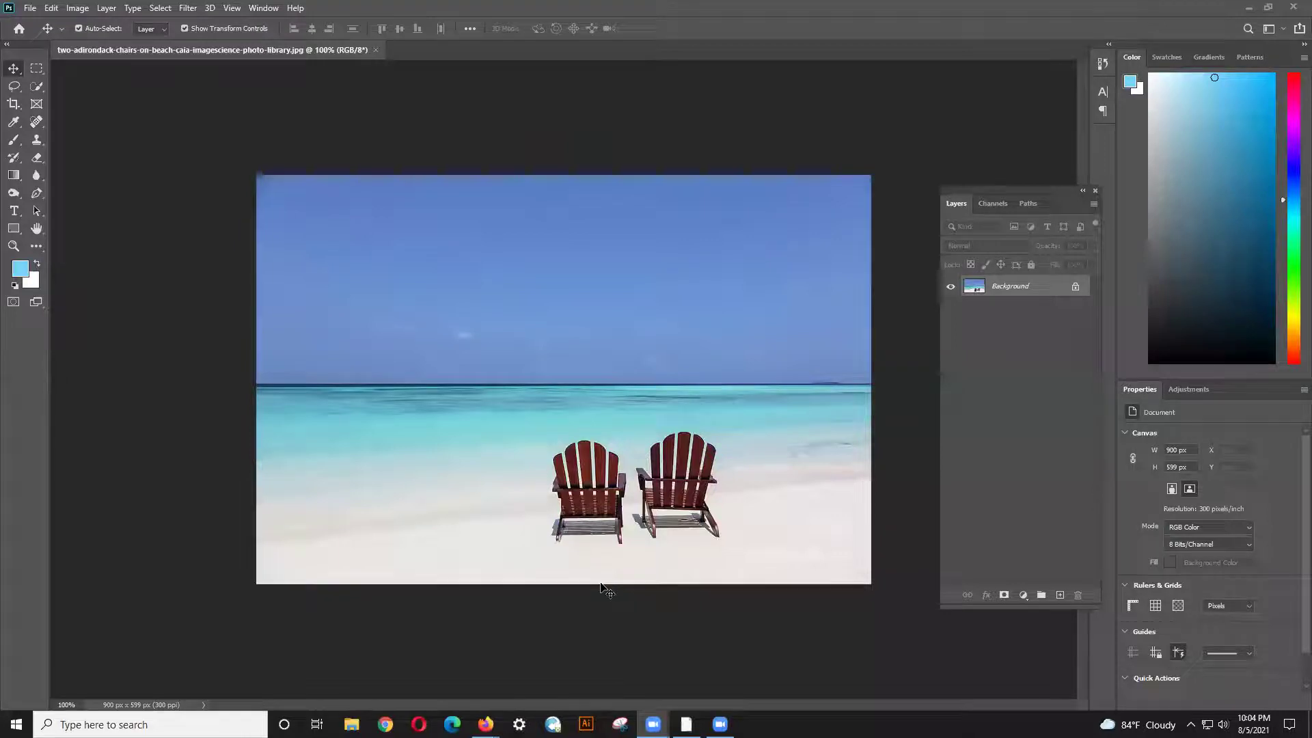
{"action": "left_click", "coordinate": [30, 8]}
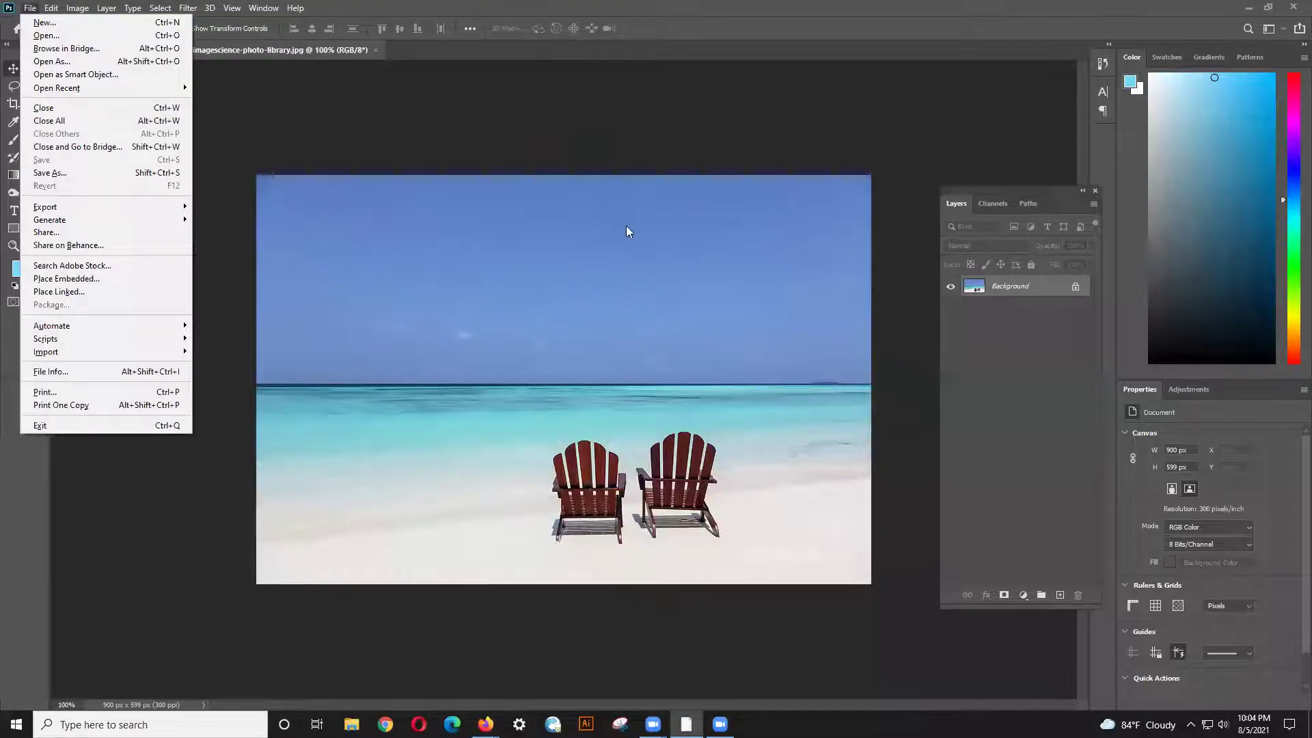
{"action": "left_click", "coordinate": [708, 548]}
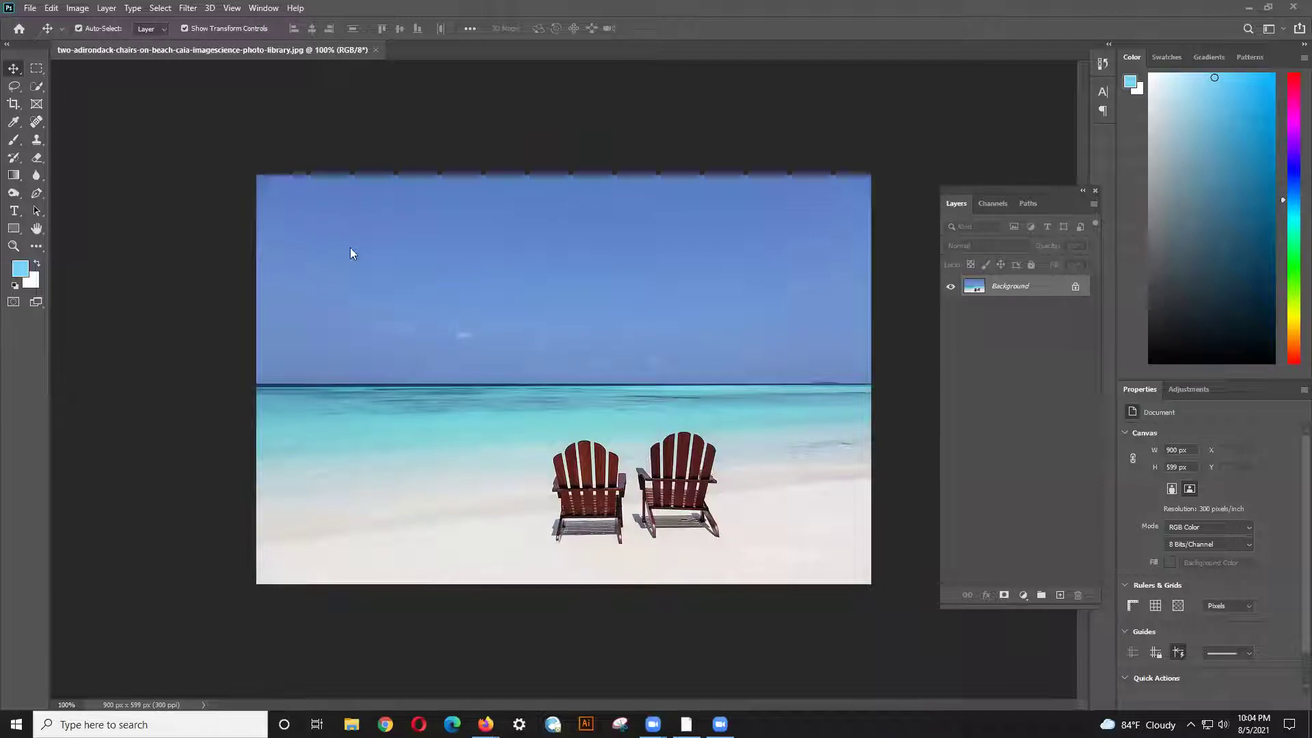
{"action": "key", "text": "ctrl+d"}
{"action": "key", "text": "ctrl+d"}
- Close the chairs photo and open the main-qimg woman-on-the-beach photo
{"action": "left_click", "coordinate": [374, 50]}
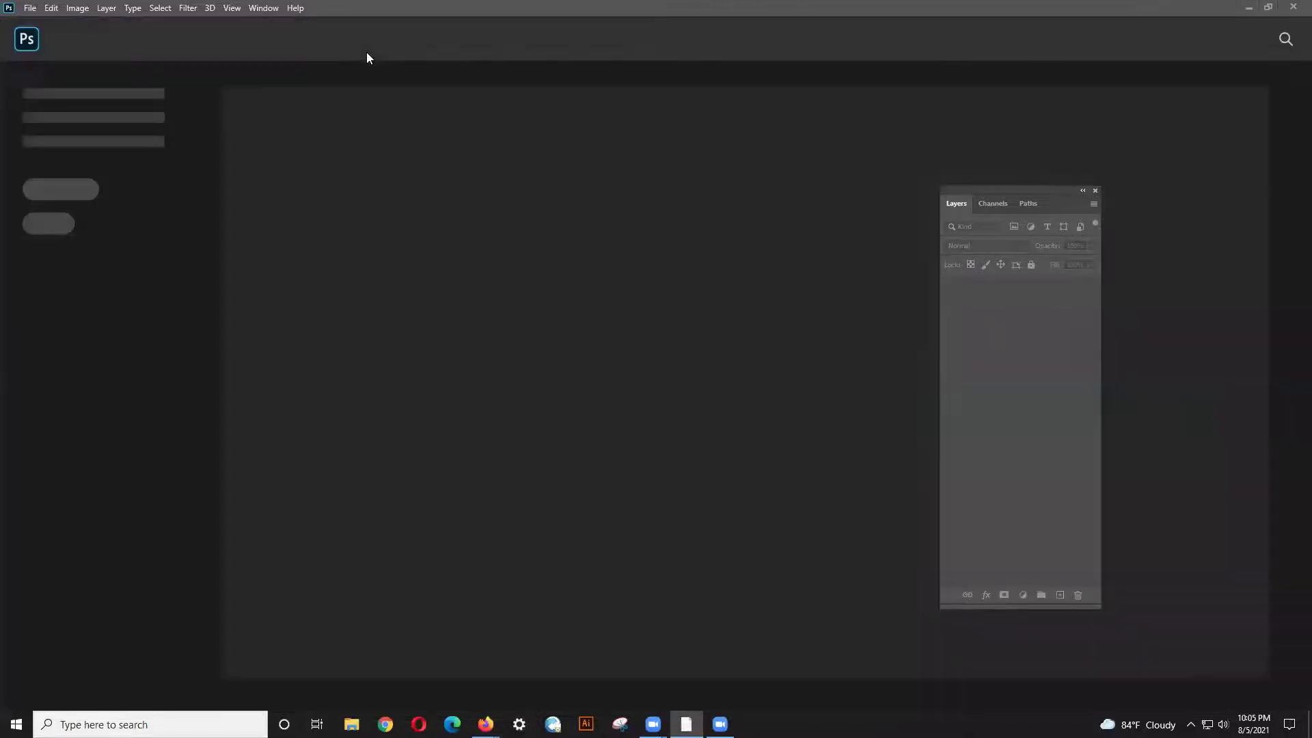
{"action": "left_click", "coordinate": [30, 8]}
{"action": "left_click", "coordinate": [40, 30]}
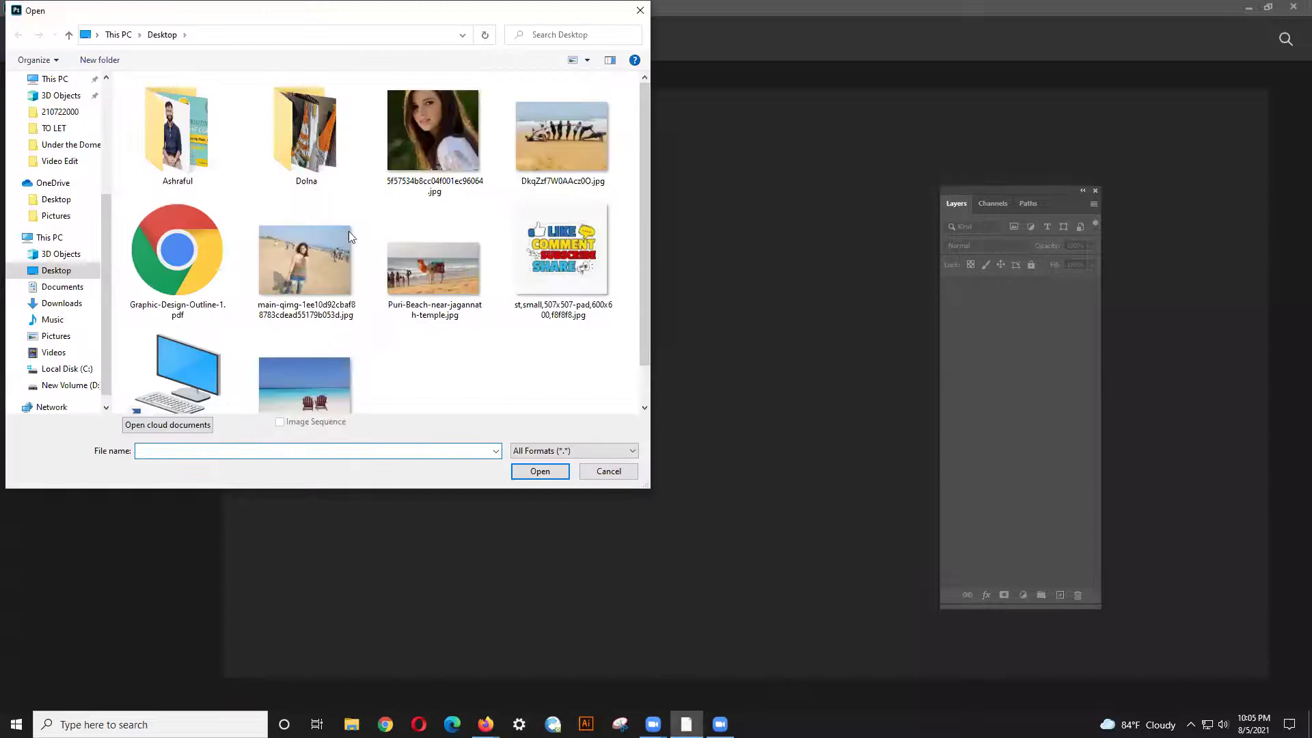
{"action": "left_click", "coordinate": [318, 257]}
{"action": "double_click", "coordinate": [319, 257]}
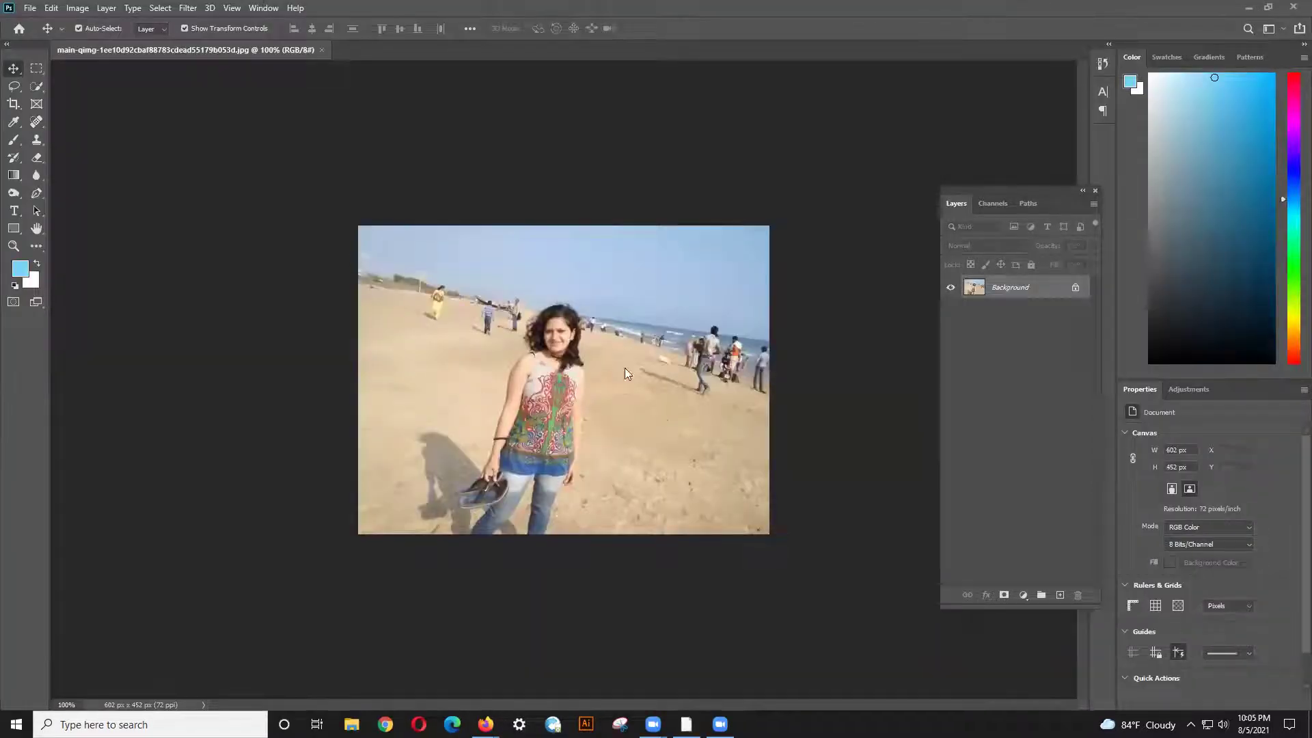
{"action": "left_click_drag", "start_coordinate": [1055, 193], "coordinate": [997, 186]}
- Close the Properties and Color panel groups and move the Layers panel clear of the photo
{"action": "left_click", "coordinate": [1302, 390]}
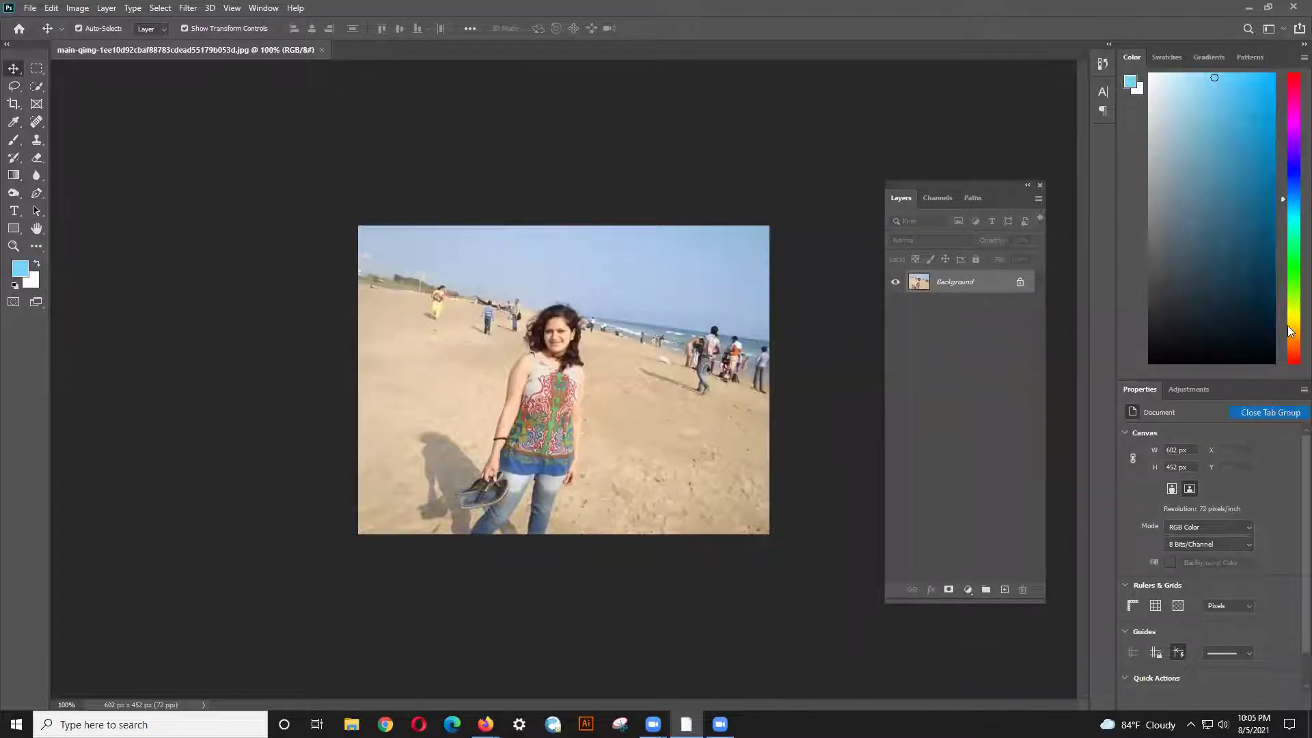
{"action": "left_click", "coordinate": [1270, 412]}
{"action": "left_click", "coordinate": [1302, 58]}
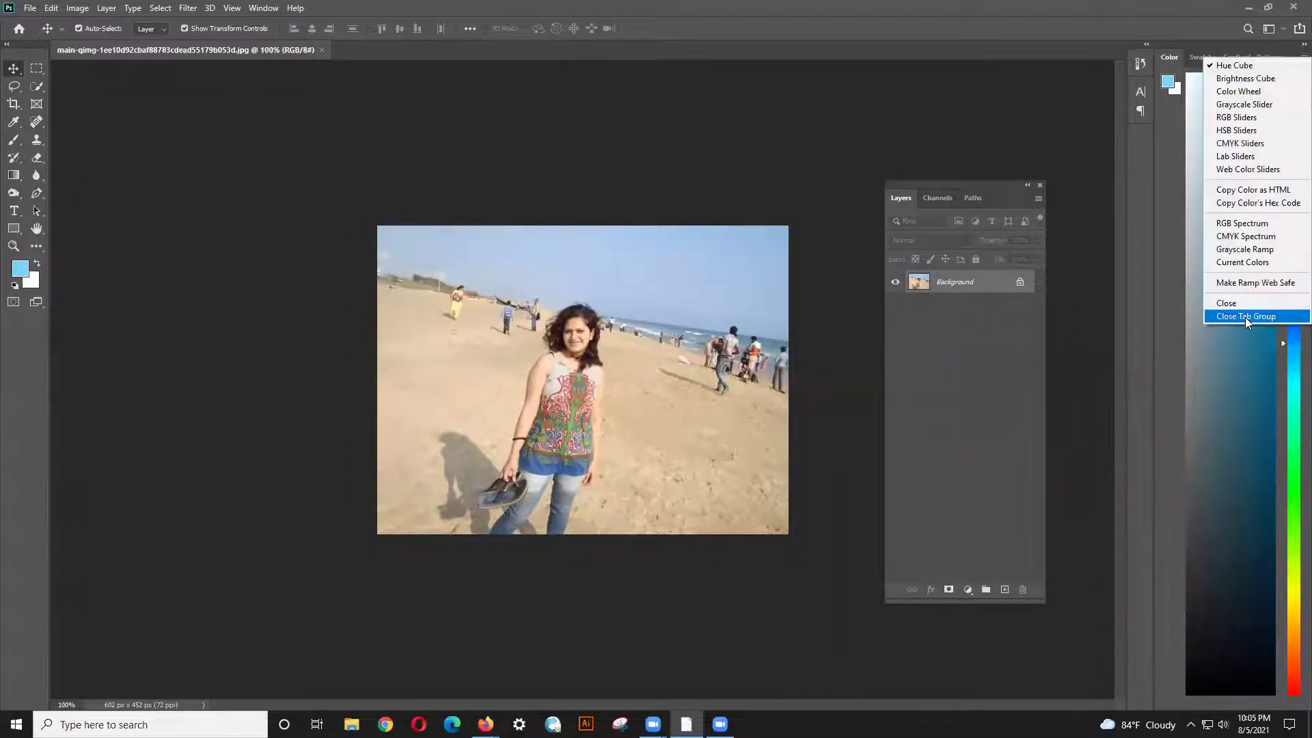
{"action": "left_click", "coordinate": [1245, 316]}
{"action": "left_click_drag", "start_coordinate": [987, 191], "coordinate": [929, 222]}
{"action": "left_click_drag", "start_coordinate": [724, 195], "coordinate": [1159, 230]}
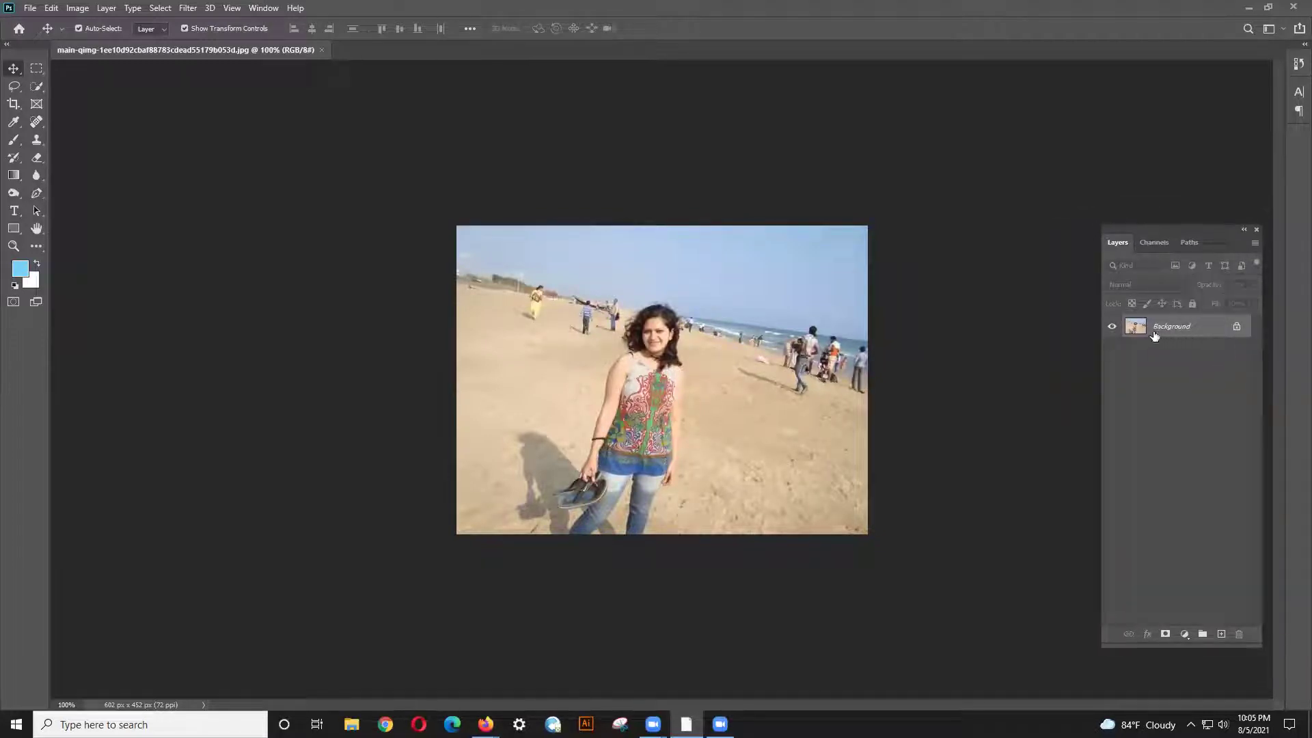
{"action": "left_click", "coordinate": [1236, 328]}
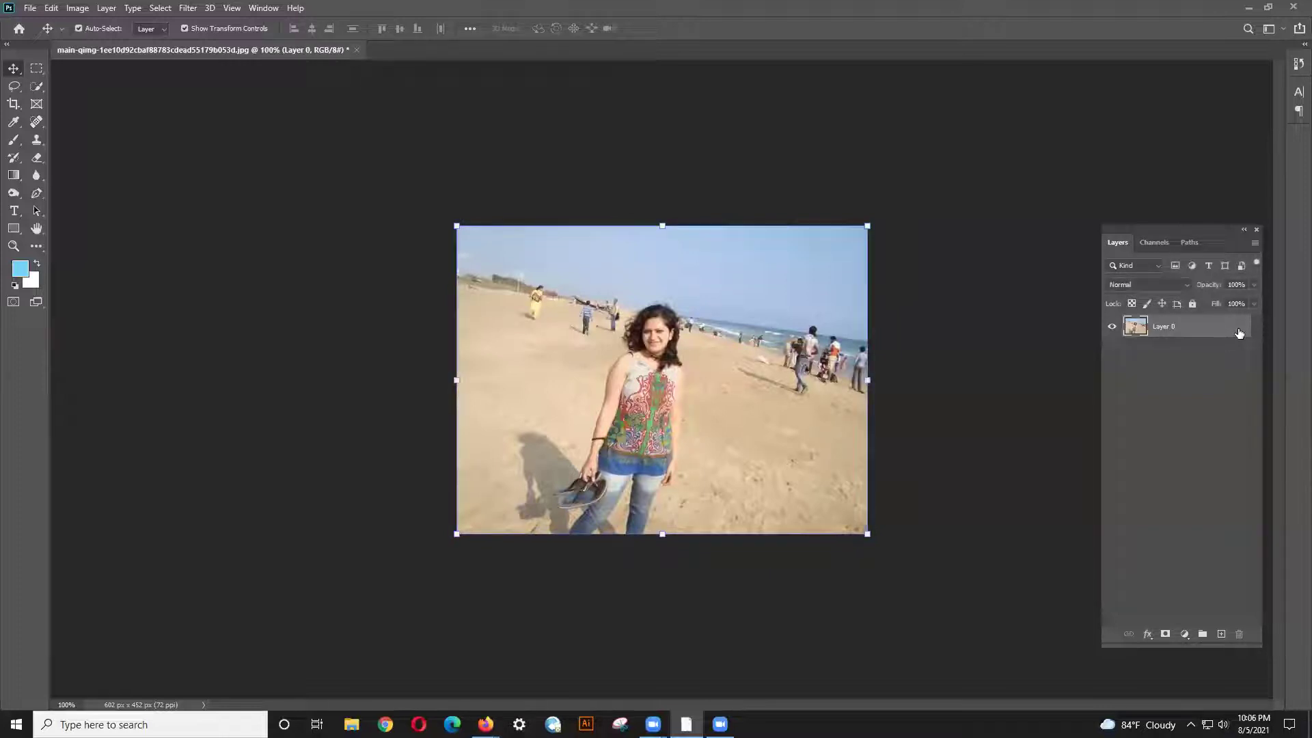
{"action": "key", "text": "ctrl"}
{"action": "key", "text": "ctrl+z"}
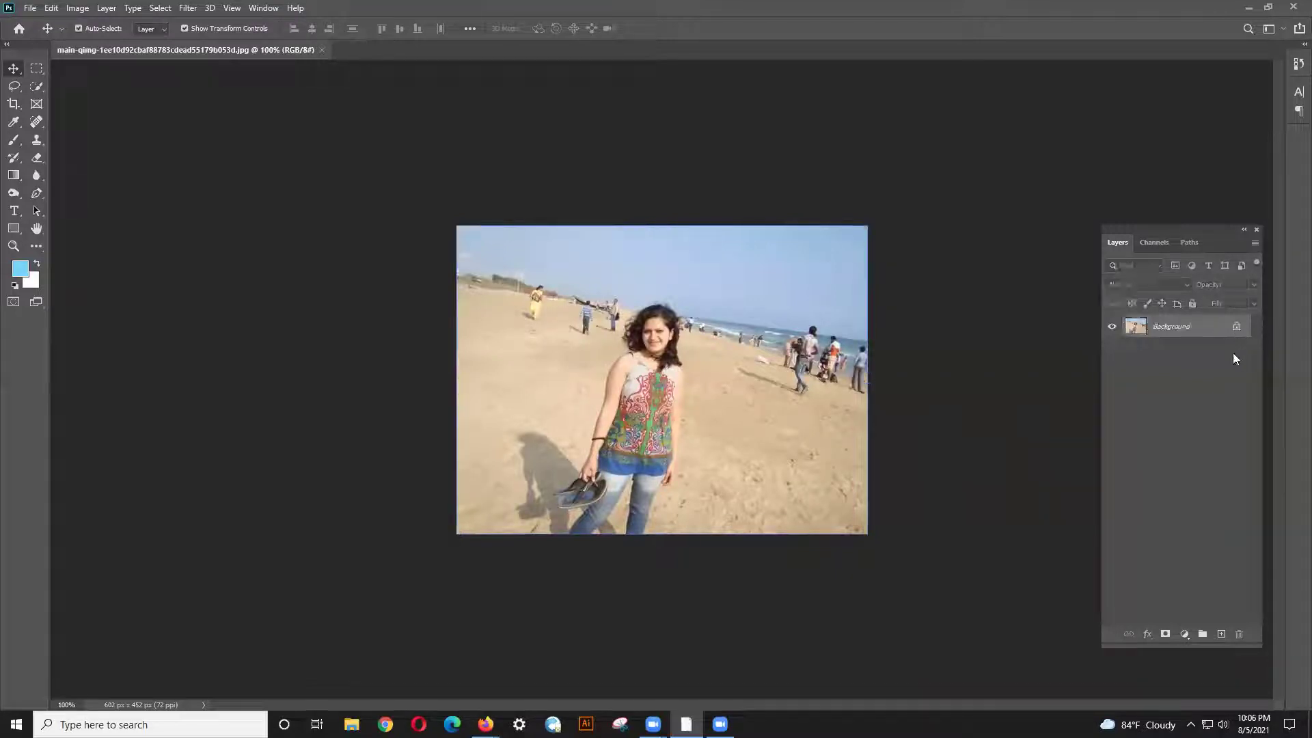
{"action": "left_click_drag", "start_coordinate": [1237, 329], "coordinate": [1242, 633]}
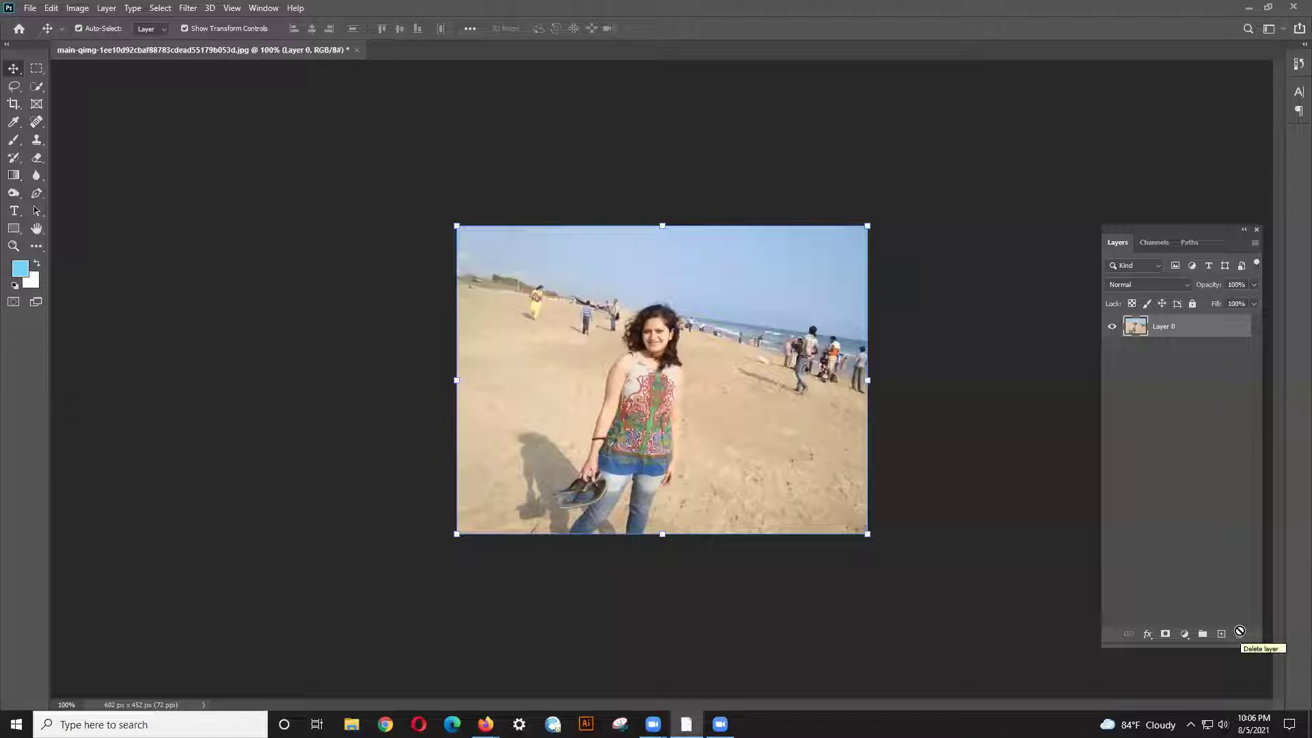
{"action": "key", "text": "ctrl+z"}
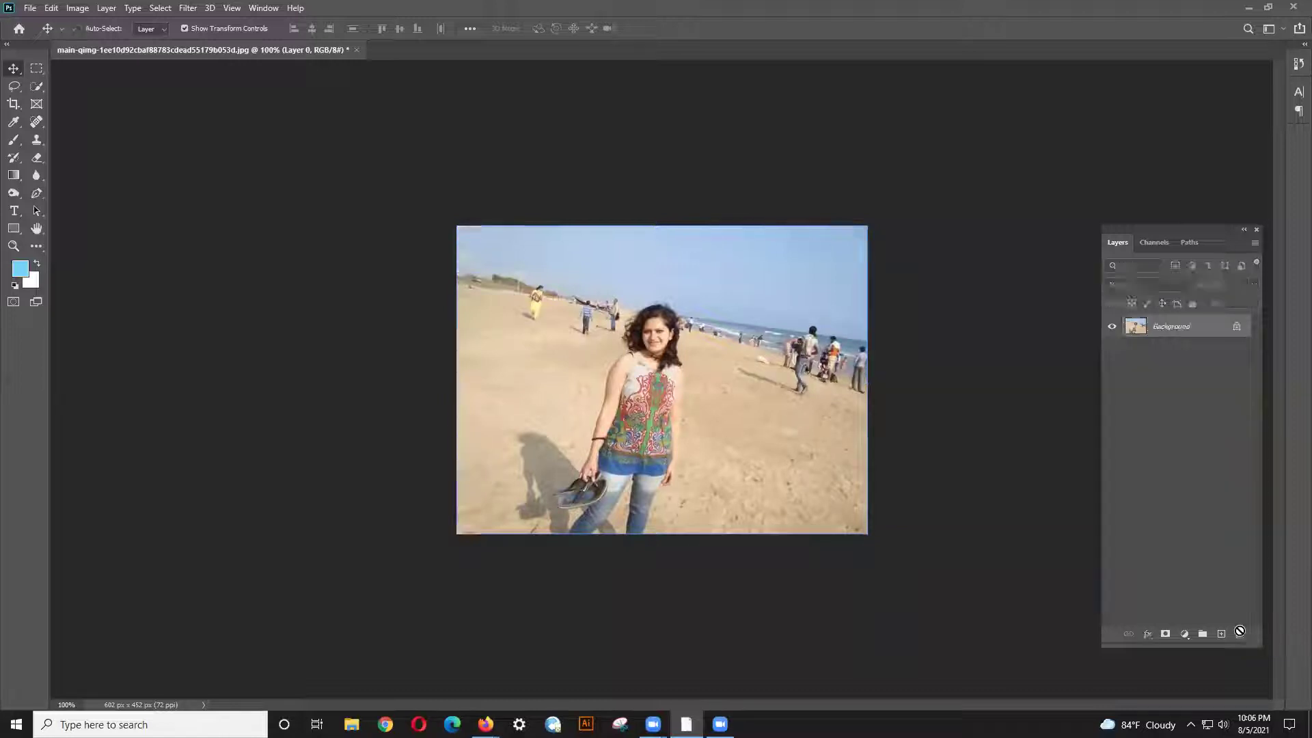
{"action": "left_click_drag", "start_coordinate": [1219, 644], "coordinate": [1211, 505]}
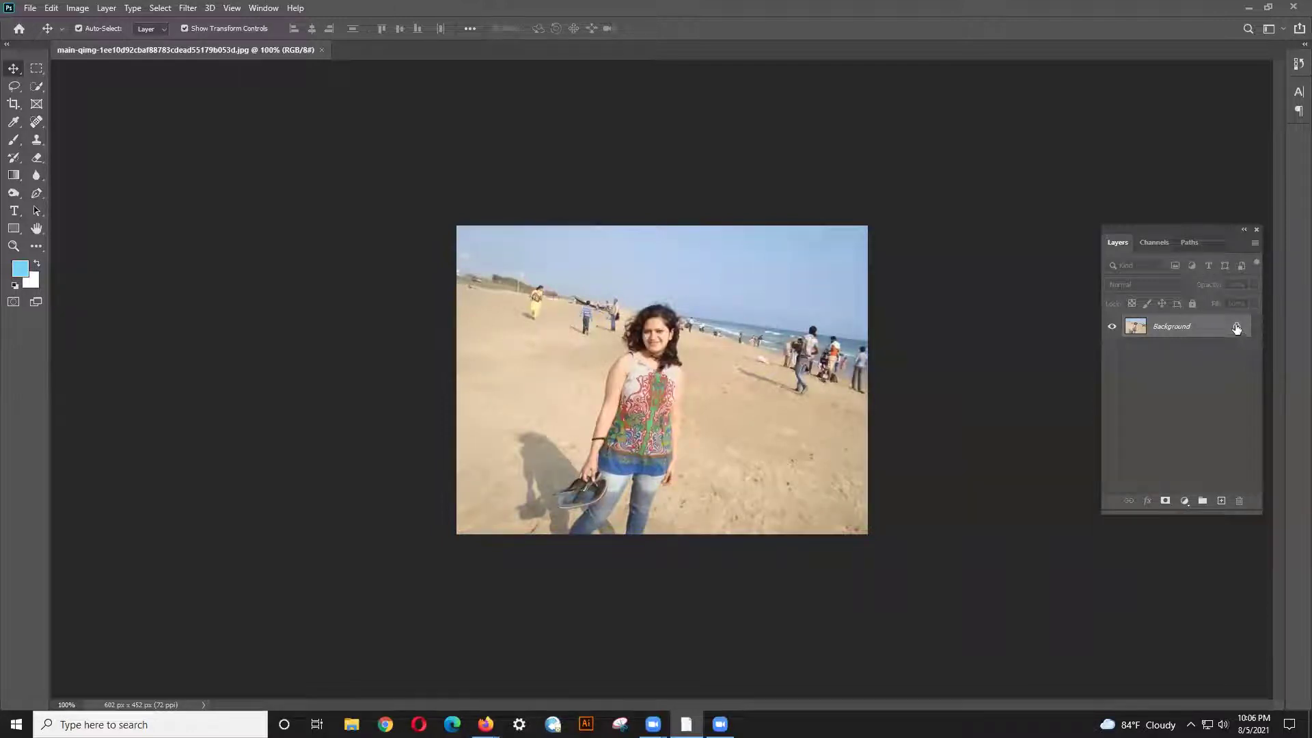
{"action": "left_click_drag", "start_coordinate": [1237, 329], "coordinate": [1240, 496]}
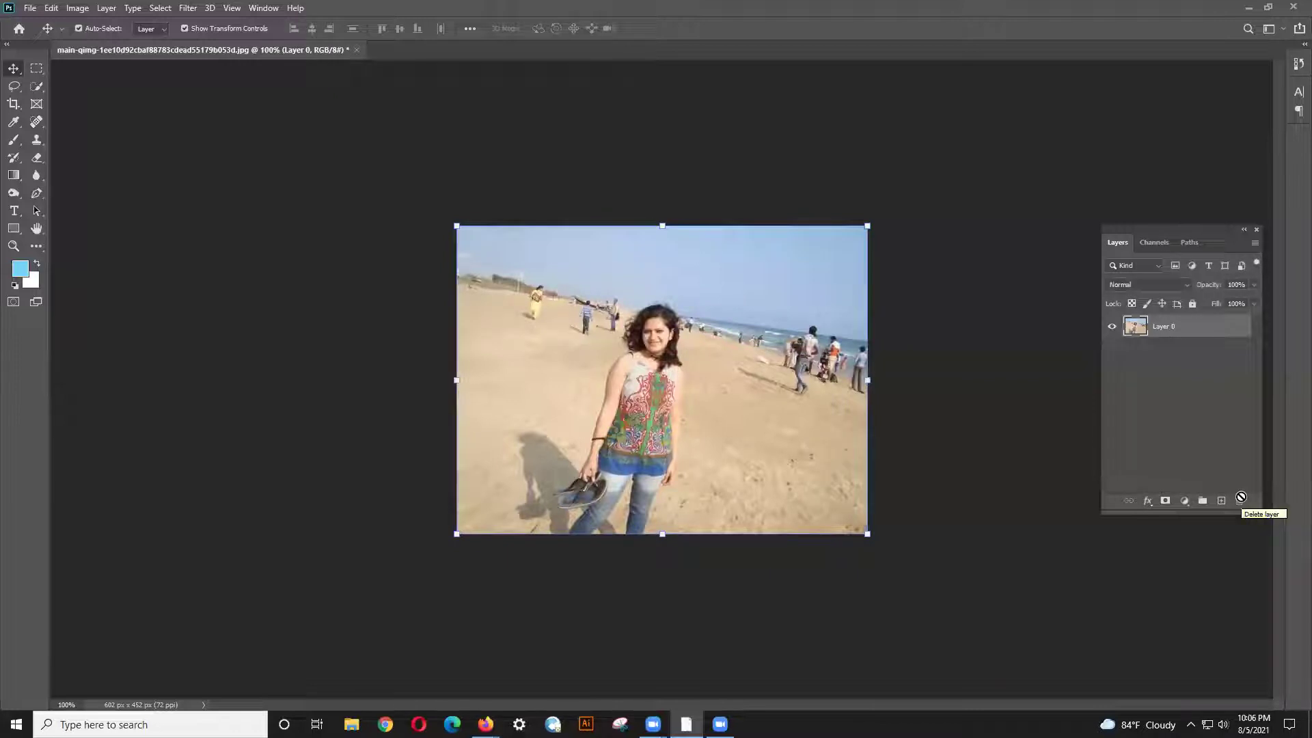
{"action": "key", "text": "ctrl+z"}
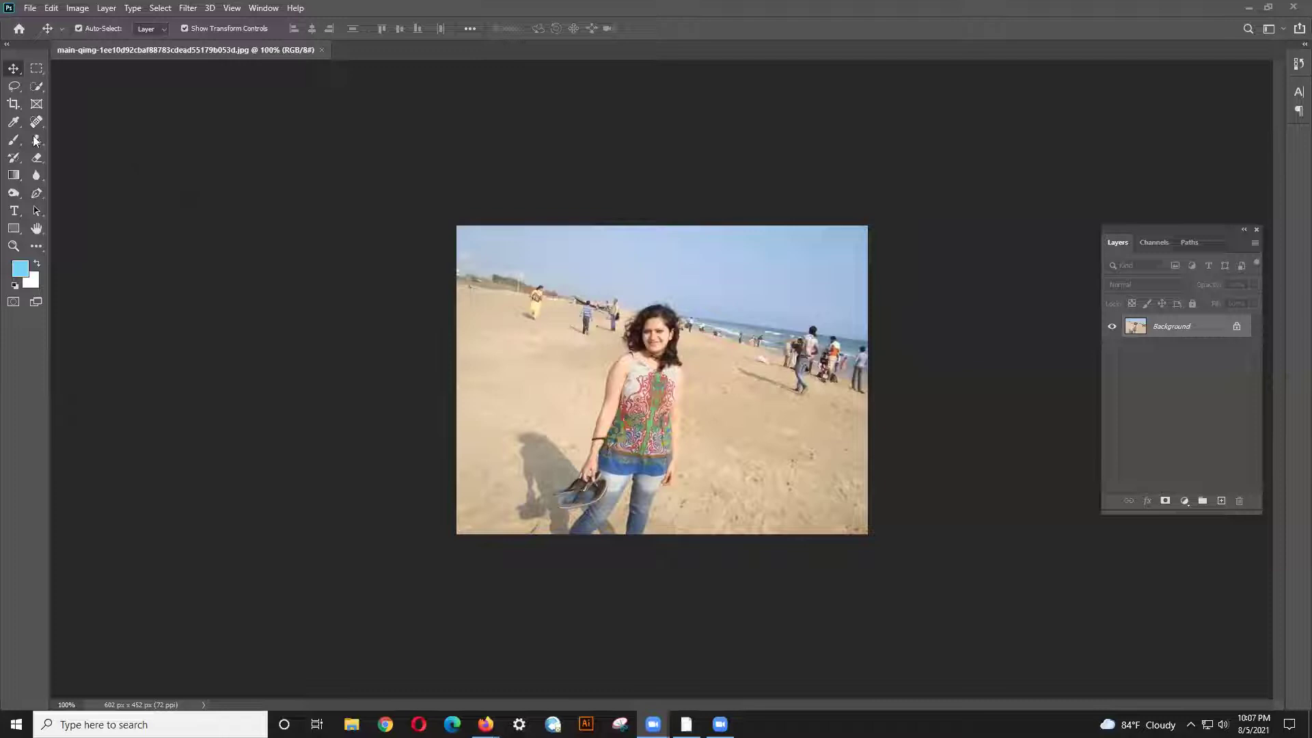
- Undock the Tools panel and float it beside the photo
{"action": "left_click_drag", "start_coordinate": [24, 45], "coordinate": [63, 70]}
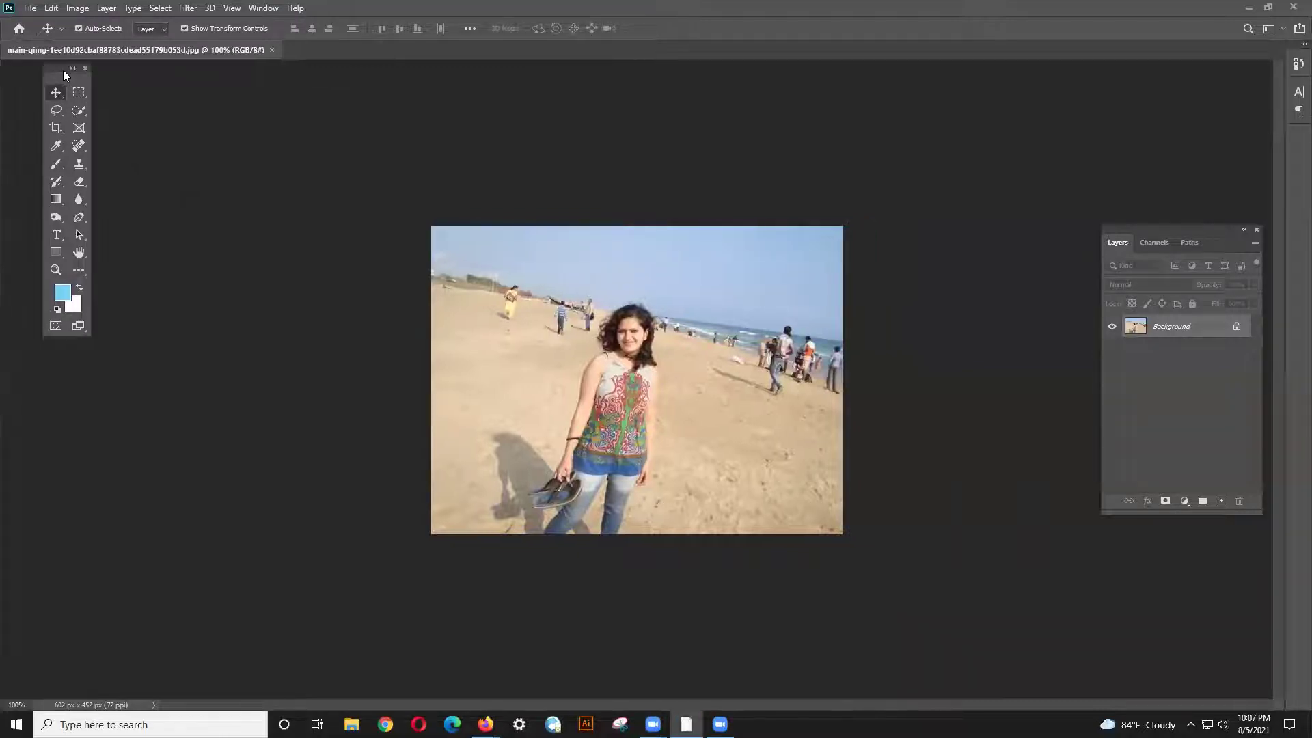
{"action": "left_click_drag", "start_coordinate": [45, 119], "coordinate": [3, 118]}
{"action": "left_click_drag", "start_coordinate": [32, 47], "coordinate": [42, 126]}
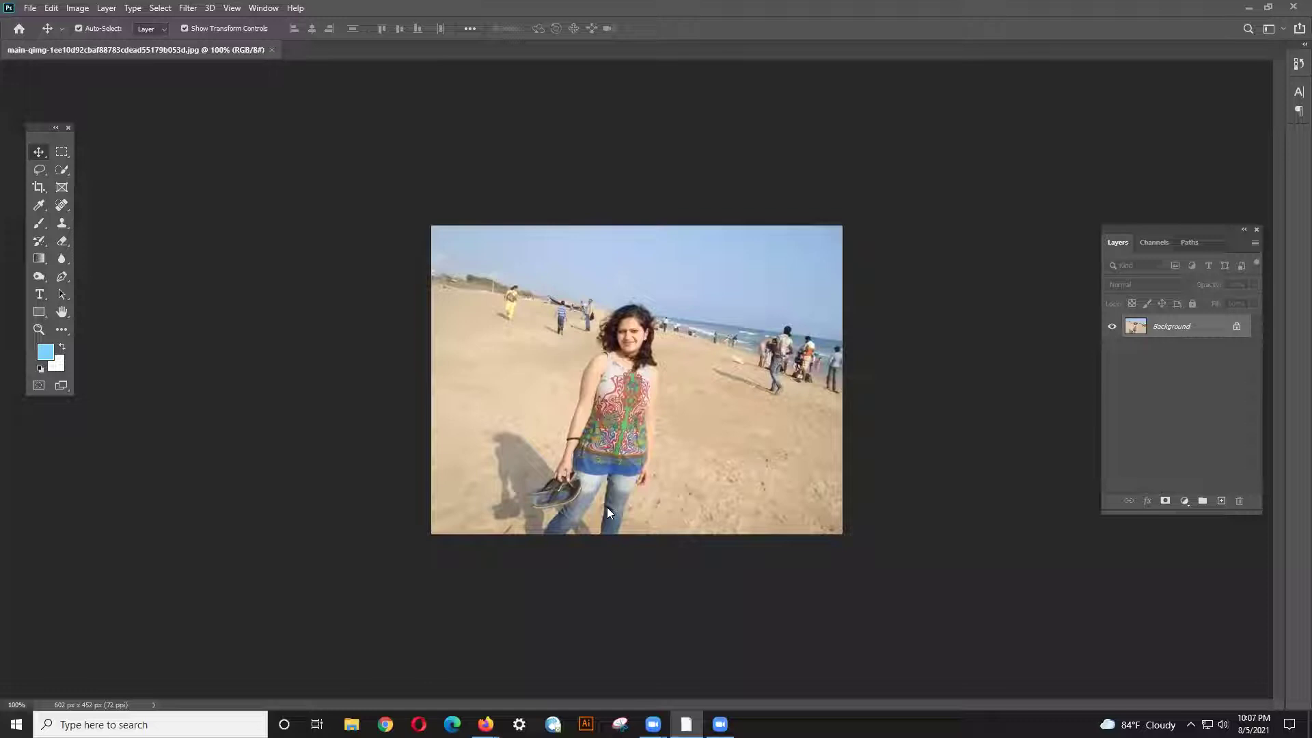
- Switch between Marquee and Move tools and inspect the Move tool group's flyout
{"action": "key", "text": "m"}
{"action": "left_click", "coordinate": [40, 153]}
{"action": "right_click", "coordinate": [41, 150]}
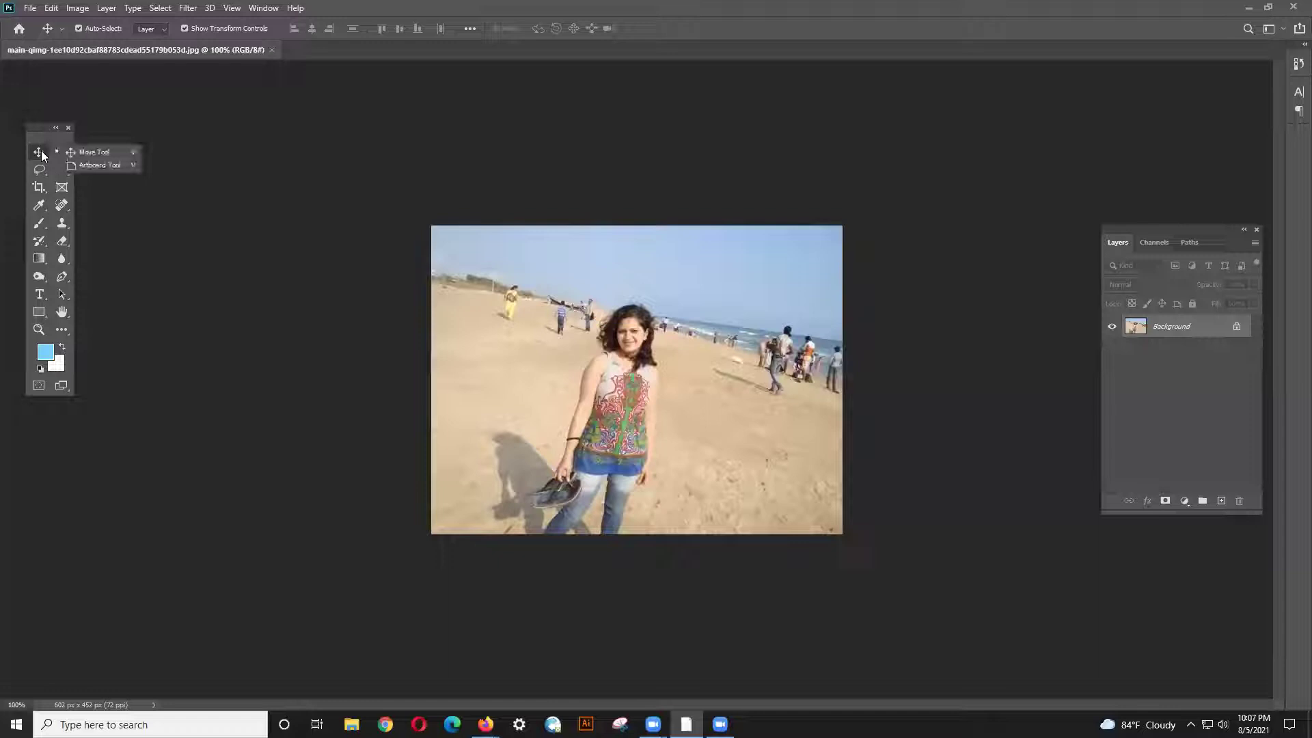
{"action": "left_click", "coordinate": [78, 153]}
{"action": "right_click", "coordinate": [43, 152]}
{"action": "left_click", "coordinate": [47, 153]}
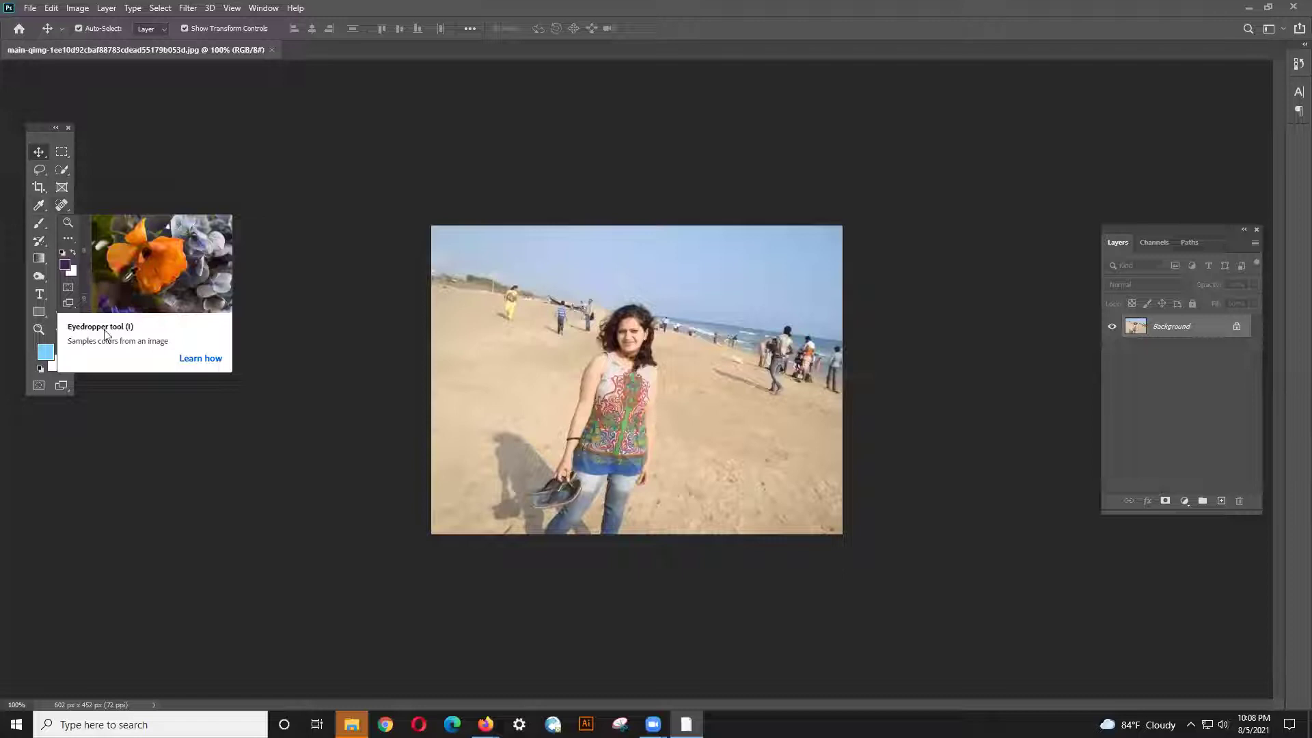
- Unlock the Background into Layer 0 and choose the plain Lasso tool
{"action": "left_click", "coordinate": [39, 171]}
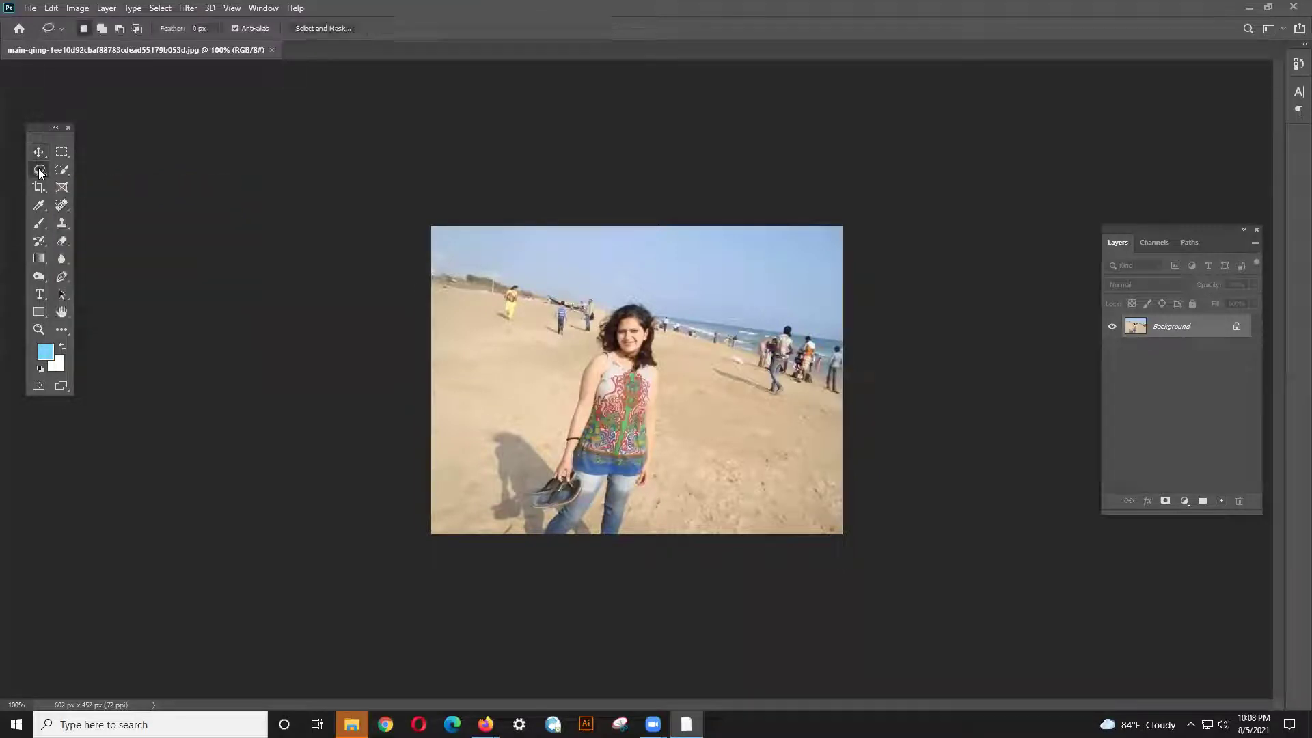
{"action": "left_click_drag", "start_coordinate": [1179, 232], "coordinate": [1045, 263]}
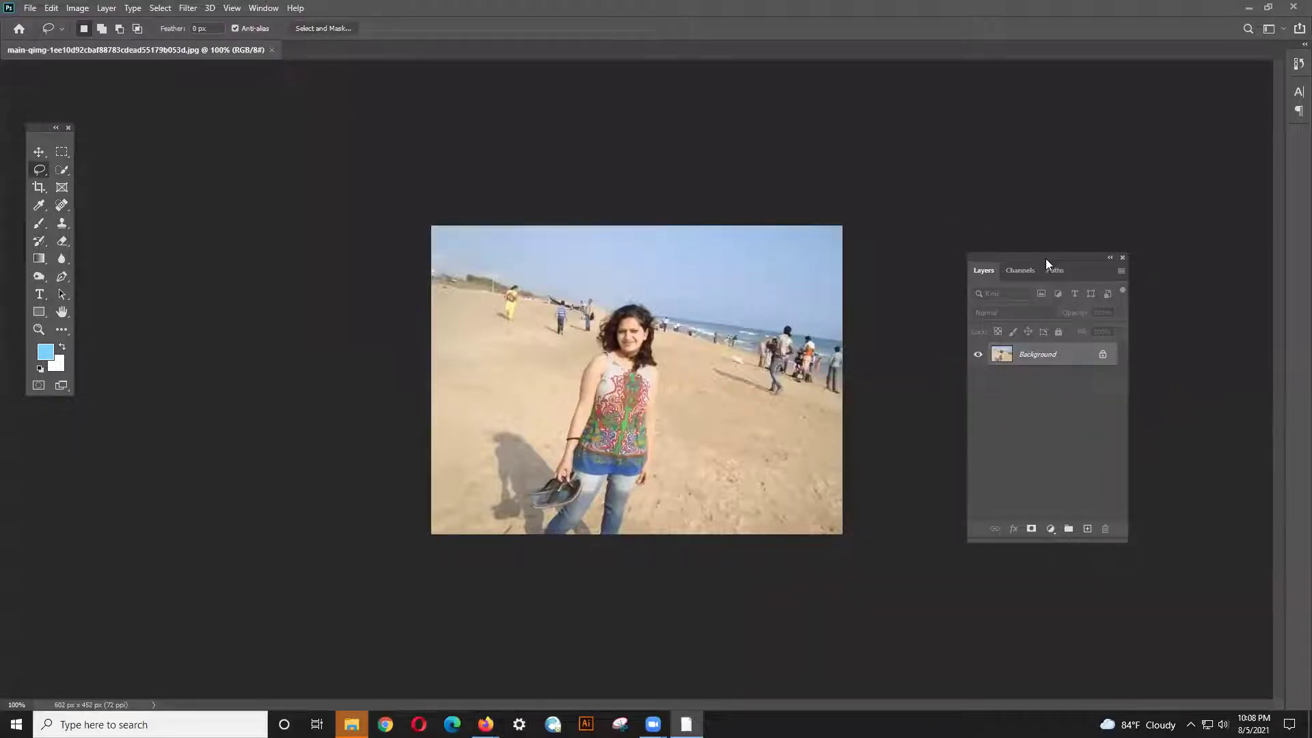
{"action": "left_click", "coordinate": [1103, 356]}
{"action": "left_click_drag", "start_coordinate": [1057, 257], "coordinate": [1185, 207]}
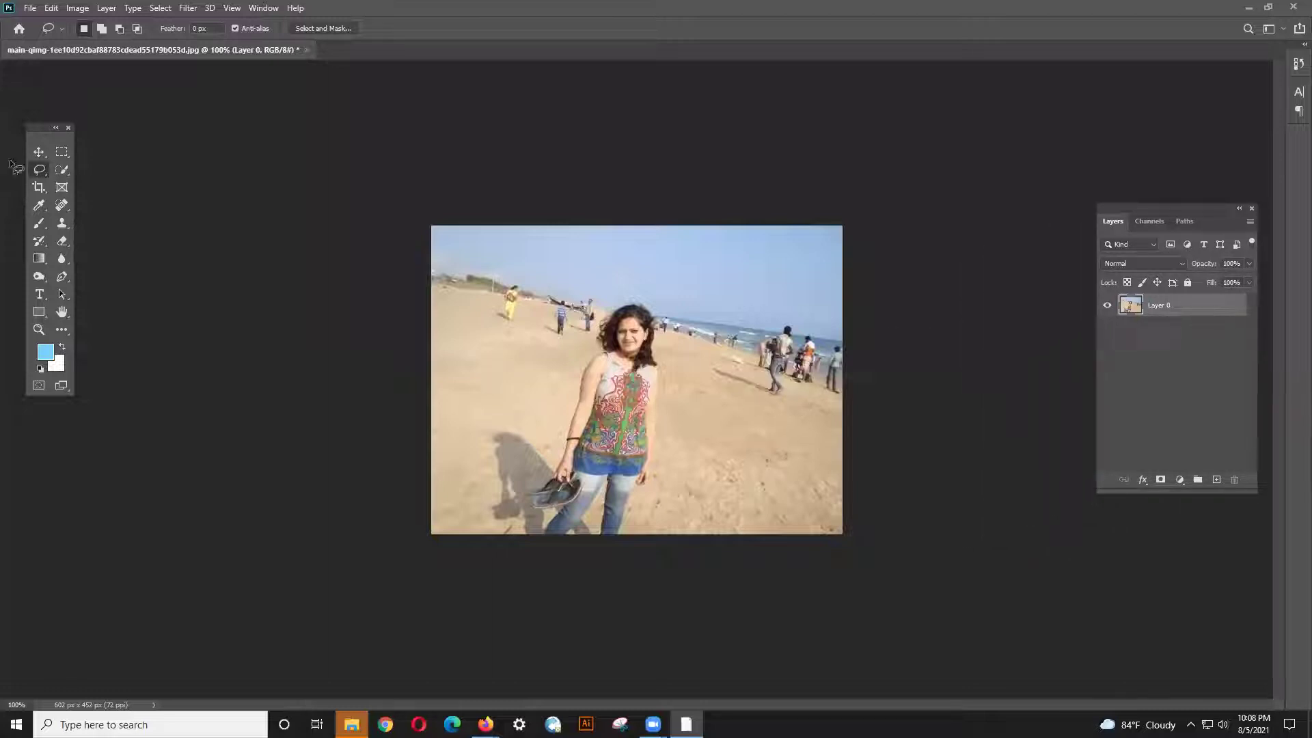
{"action": "right_click", "coordinate": [39, 170]}
{"action": "left_click", "coordinate": [71, 168]}
- Erase the yellow-clad figure with a Content-Aware fill, then lasso the next distant person
{"action": "mouse_move", "coordinate": [519, 322]}
{"action": "left_mouse_down"}
{"action": "mouse_move", "coordinate": [490, 311]}
{"action": "mouse_move", "coordinate": [525, 285]}
{"action": "mouse_move", "coordinate": [520, 321]}
{"action": "left_mouse_up"}
{"action": "right_click", "coordinate": [520, 315]}
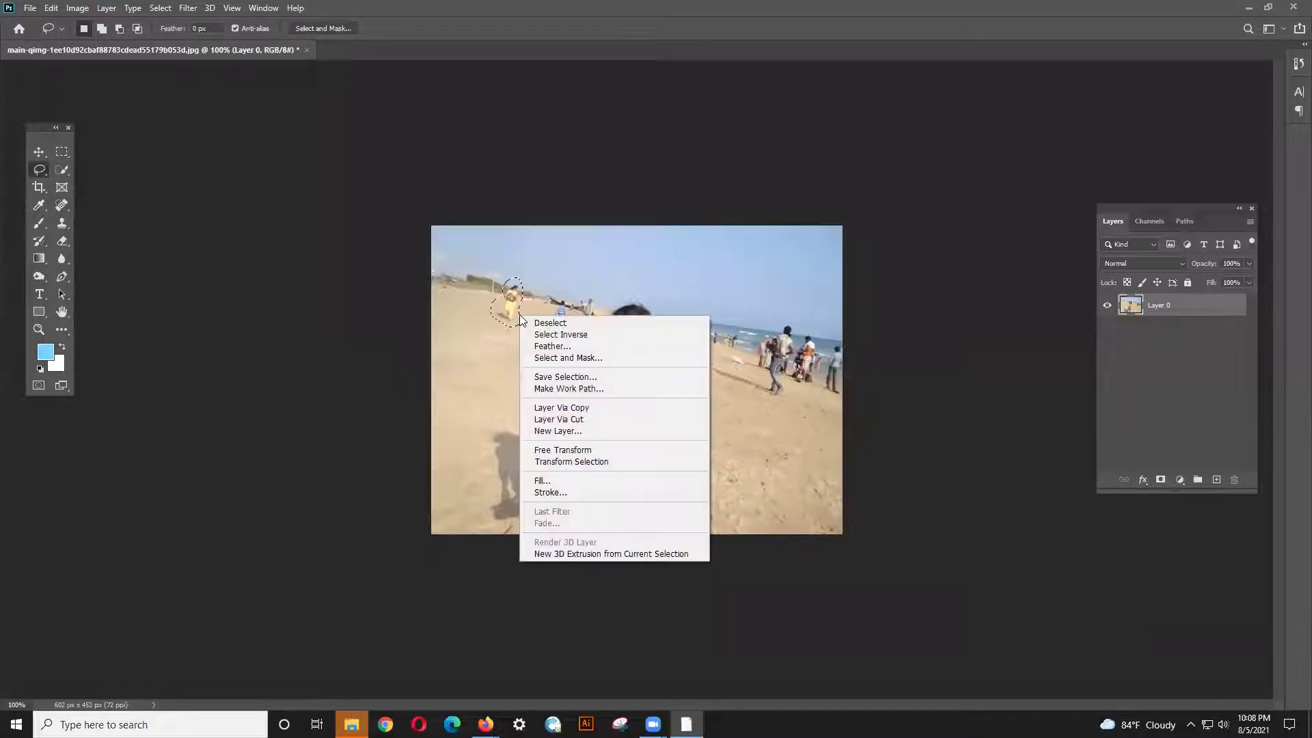
{"action": "left_click", "coordinate": [564, 481]}
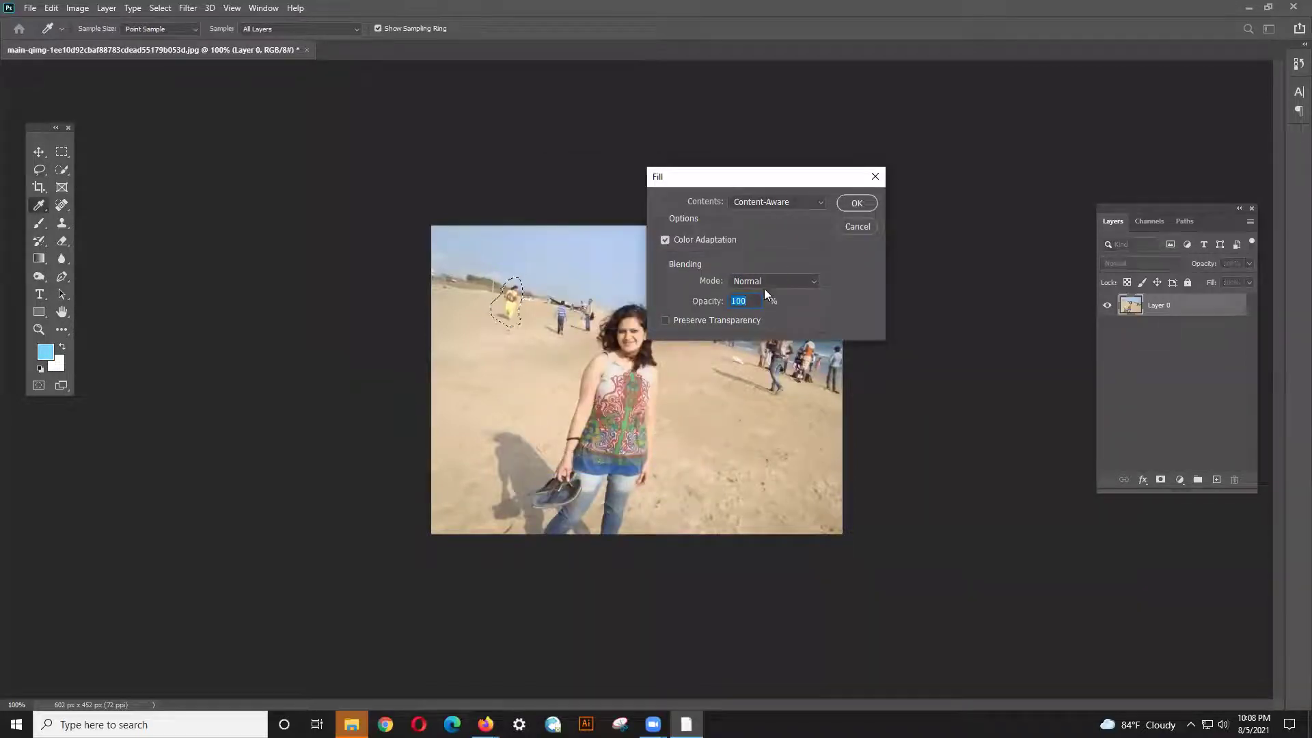
{"action": "left_click", "coordinate": [853, 204]}
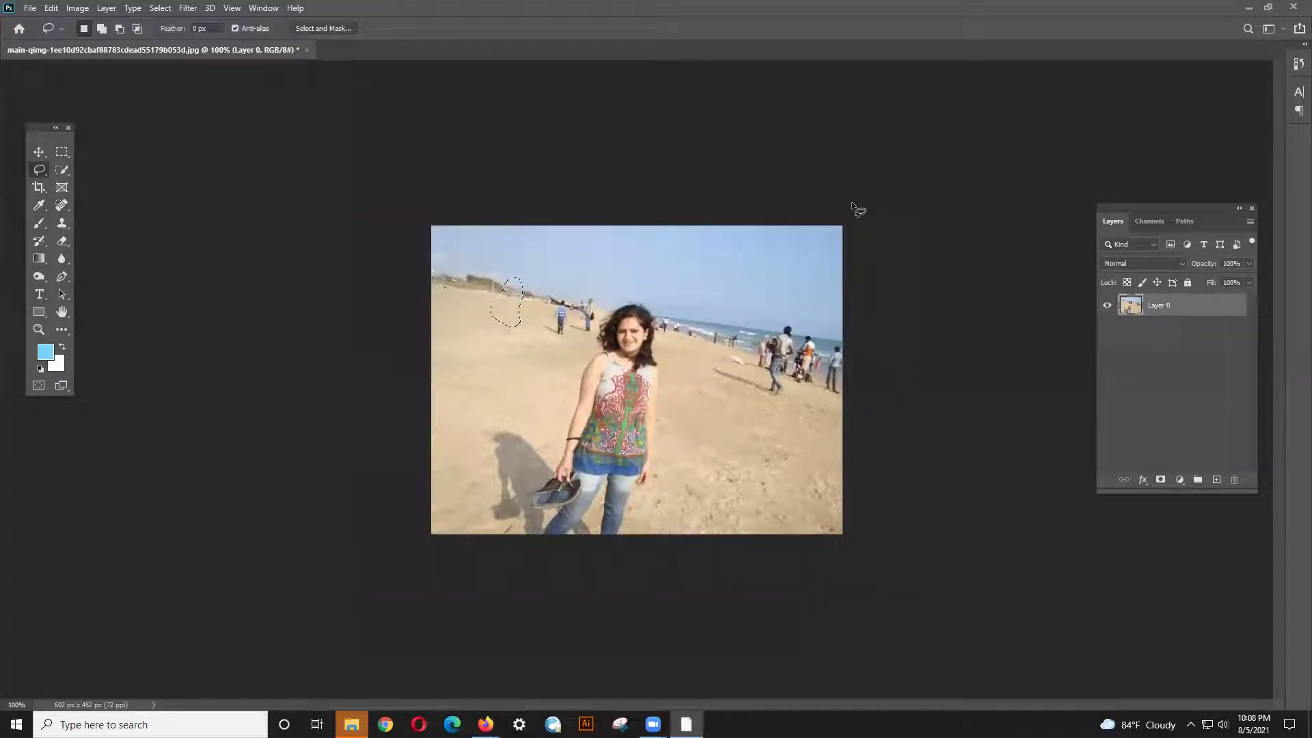
{"action": "left_click", "coordinate": [738, 382]}
{"action": "left_click_drag", "start_coordinate": [548, 330], "coordinate": [567, 326]}
{"action": "right_click", "coordinate": [556, 309]}
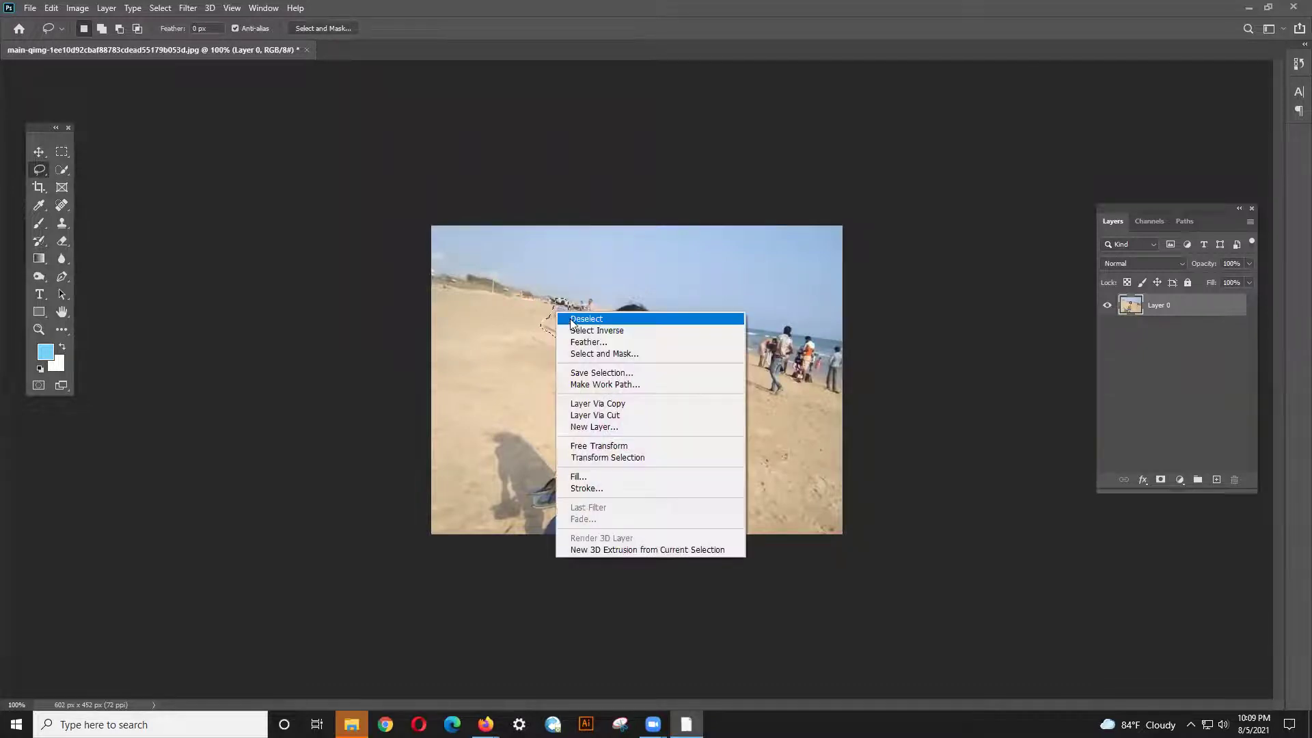
- Content-Aware fill the small distant figure, then lasso and fill the figures on the right
{"action": "left_click", "coordinate": [578, 478]}
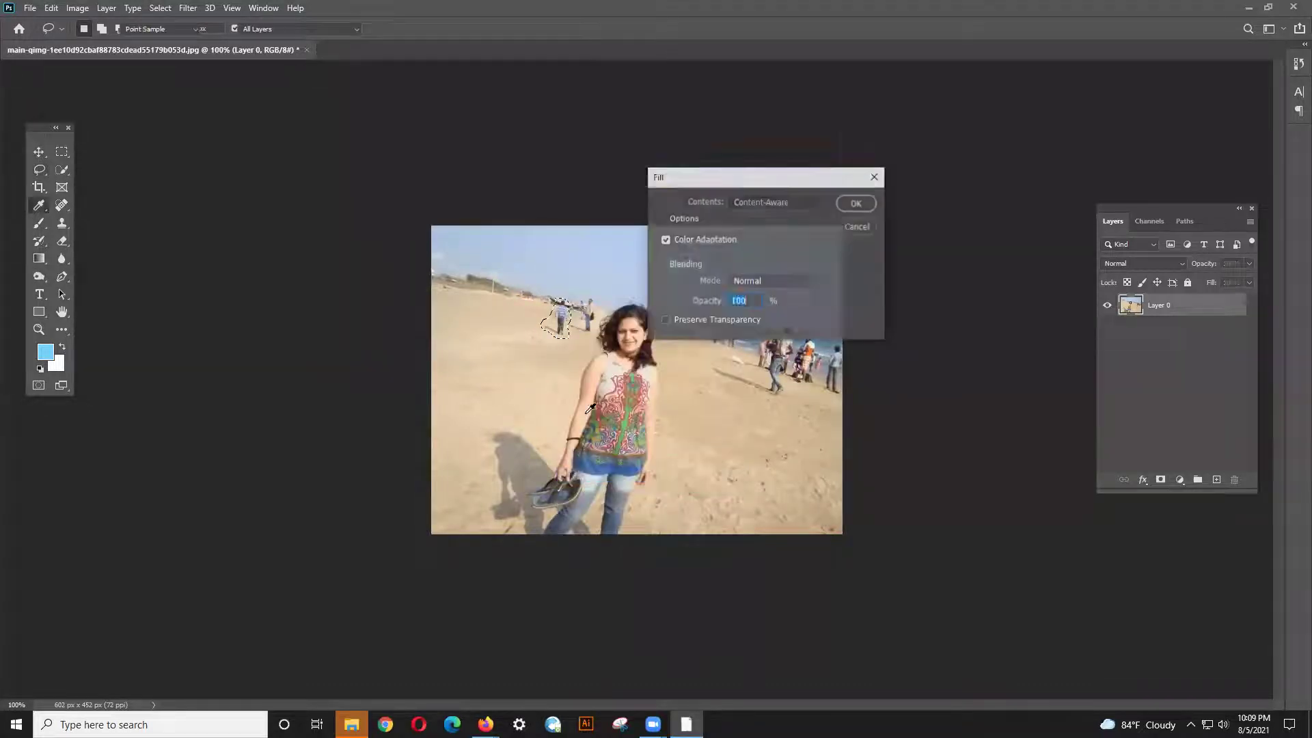
{"action": "left_click", "coordinate": [855, 203]}
{"action": "key", "text": "ctrl+d"}
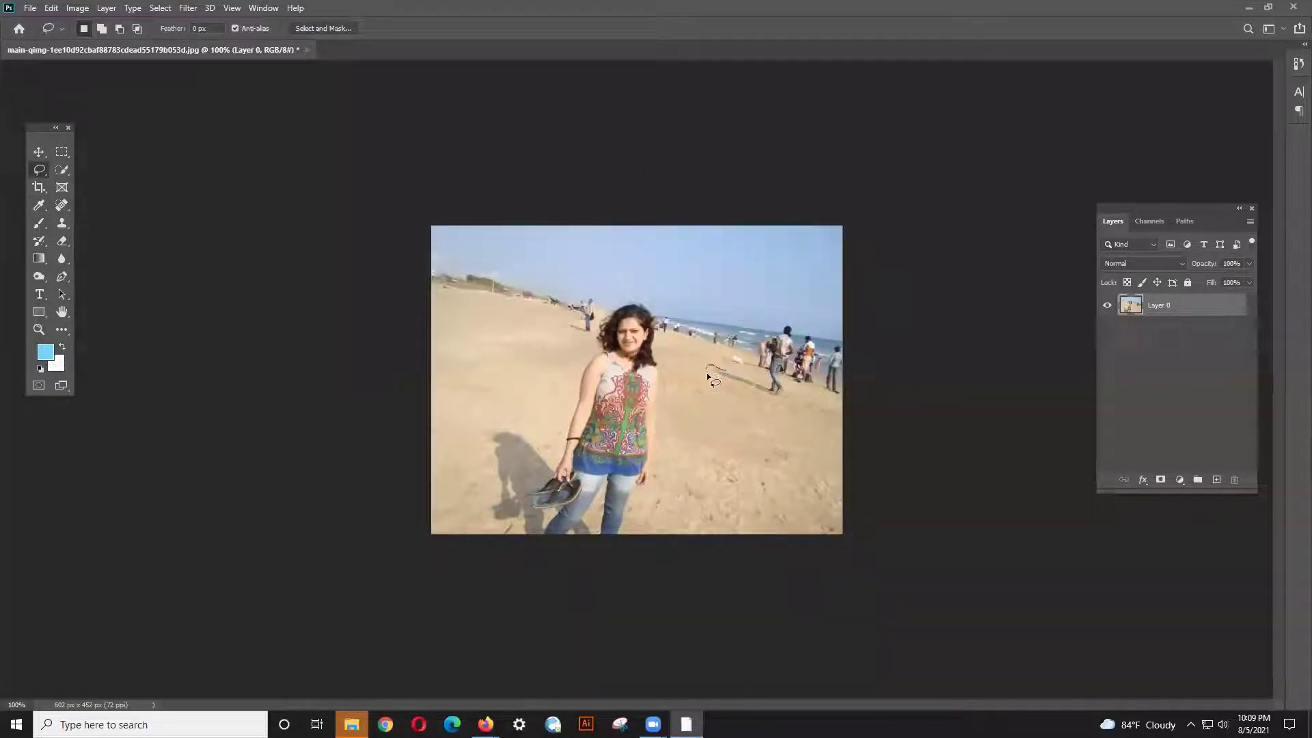
{"action": "mouse_move", "coordinate": [738, 388]}
{"action": "left_mouse_down"}
{"action": "mouse_move", "coordinate": [776, 400]}
{"action": "mouse_move", "coordinate": [788, 390]}
{"action": "mouse_move", "coordinate": [800, 349]}
{"action": "mouse_move", "coordinate": [786, 328]}
{"action": "mouse_move", "coordinate": [725, 371]}
{"action": "left_mouse_up"}
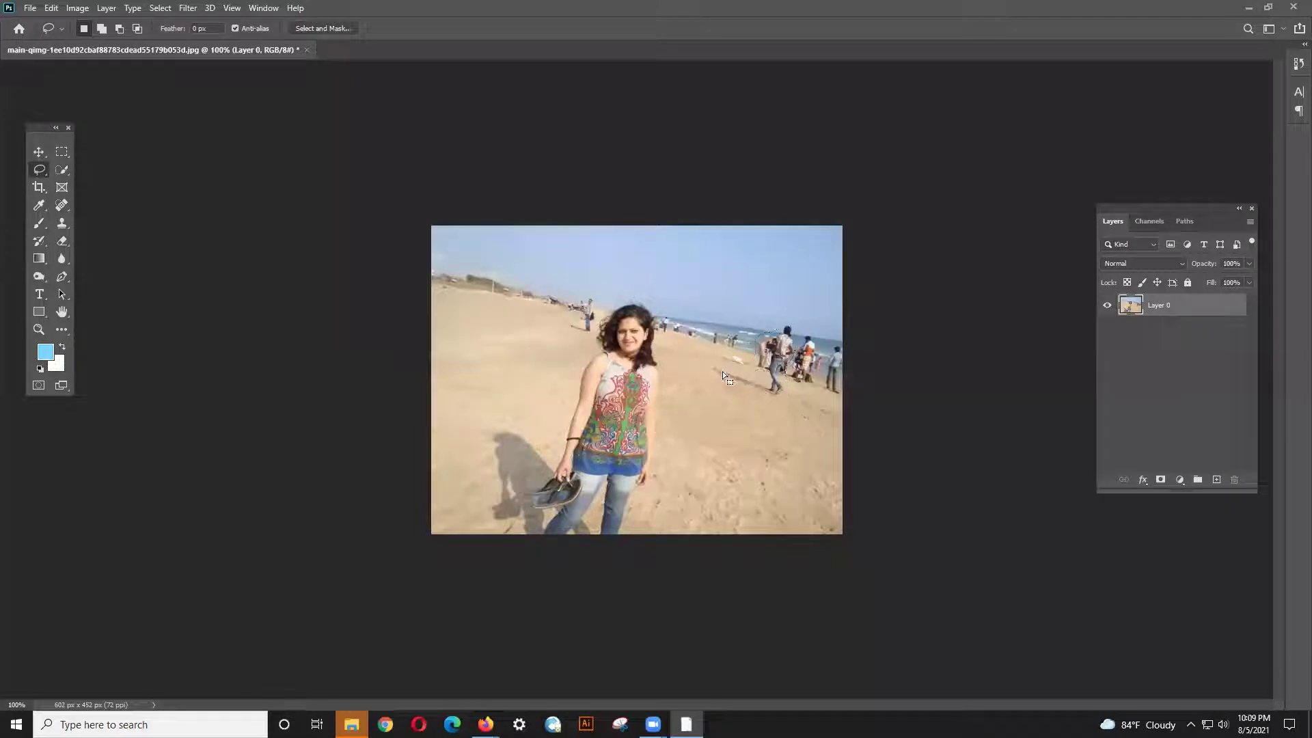
{"action": "right_click", "coordinate": [762, 373]}
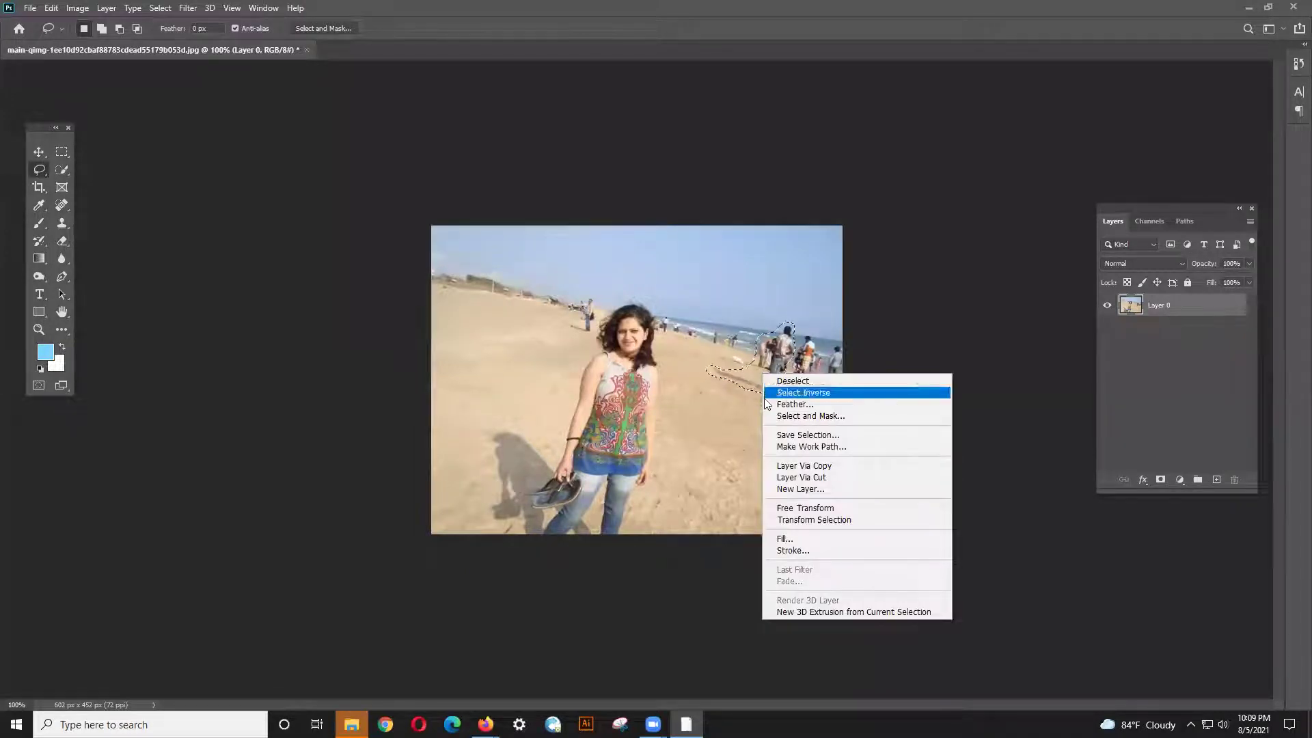
{"action": "left_click", "coordinate": [803, 538]}
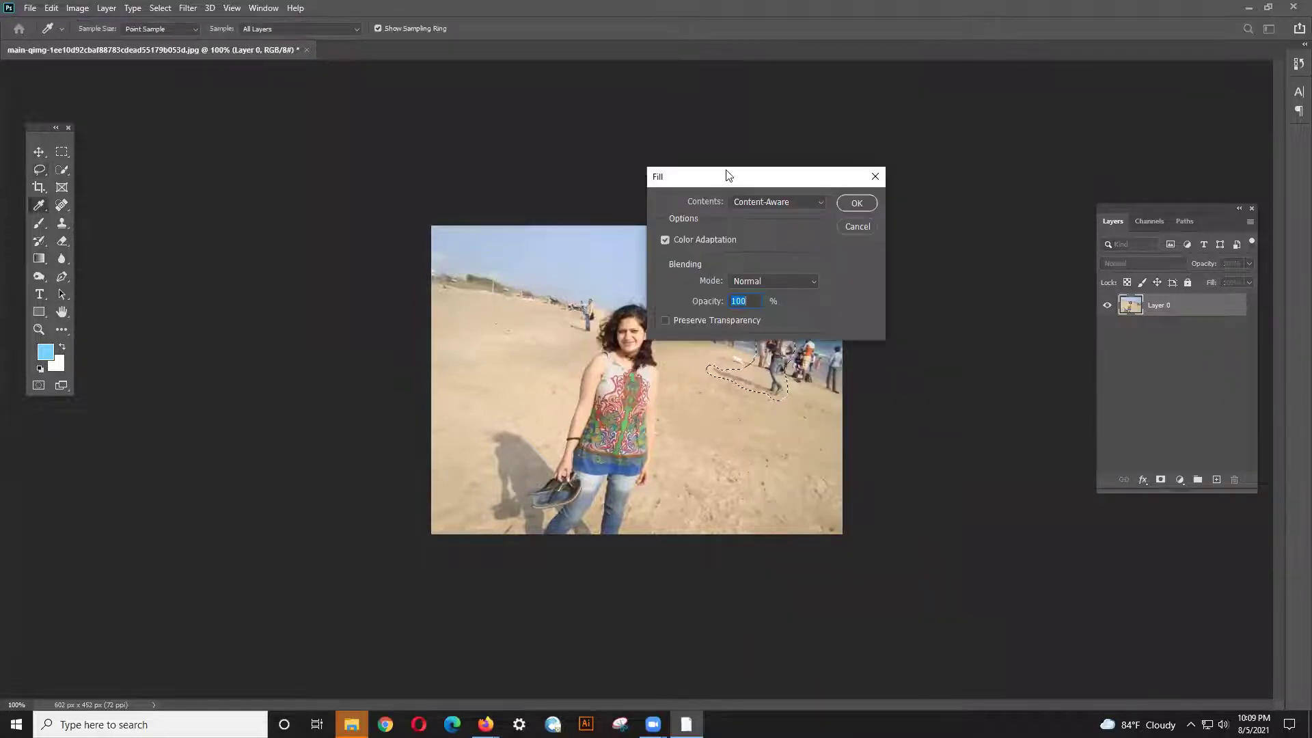
{"action": "left_click_drag", "start_coordinate": [729, 176], "coordinate": [542, 263]}
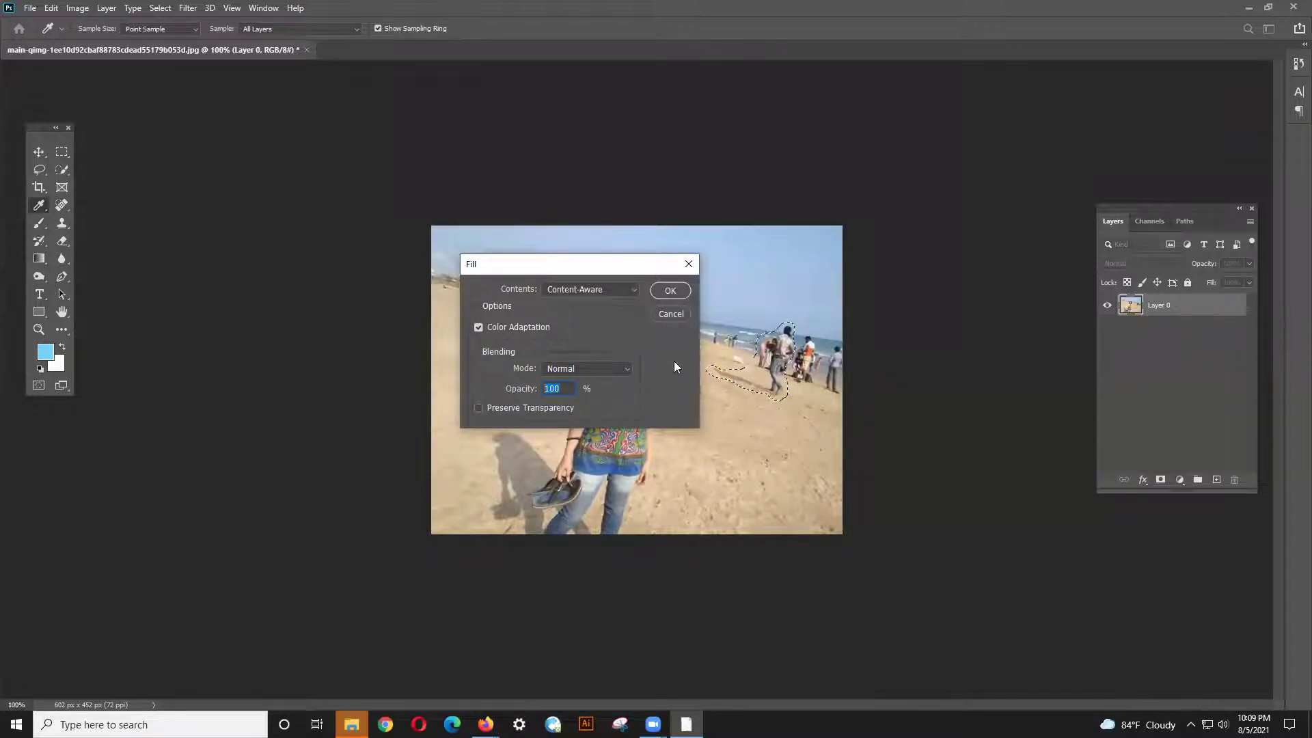
{"action": "left_click", "coordinate": [672, 291]}
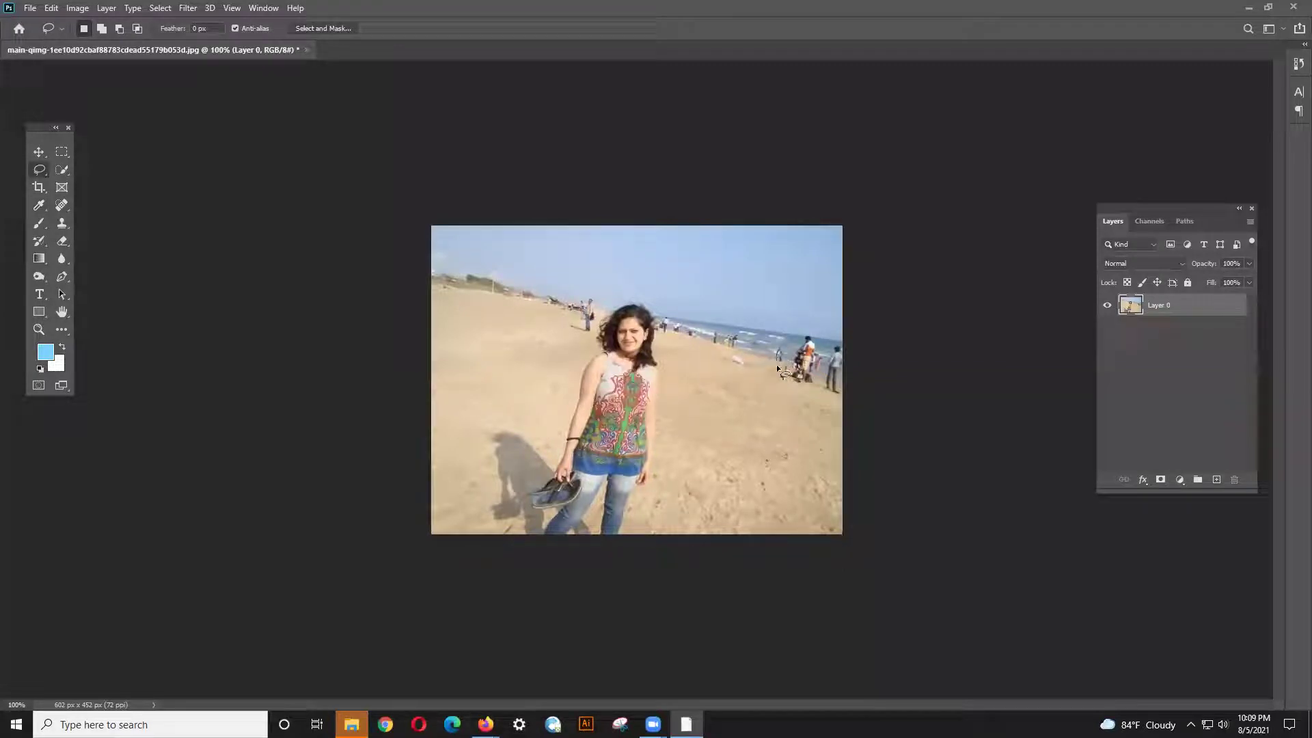
- Lasso and Content-Aware fill the remaining group of people at the right of the beach
{"action": "left_click_drag", "start_coordinate": [842, 394], "coordinate": [844, 373]}
{"action": "left_click_drag", "start_coordinate": [799, 333], "coordinate": [781, 355]}
{"action": "right_click", "coordinate": [789, 362]}
{"action": "left_click", "coordinate": [813, 527]}
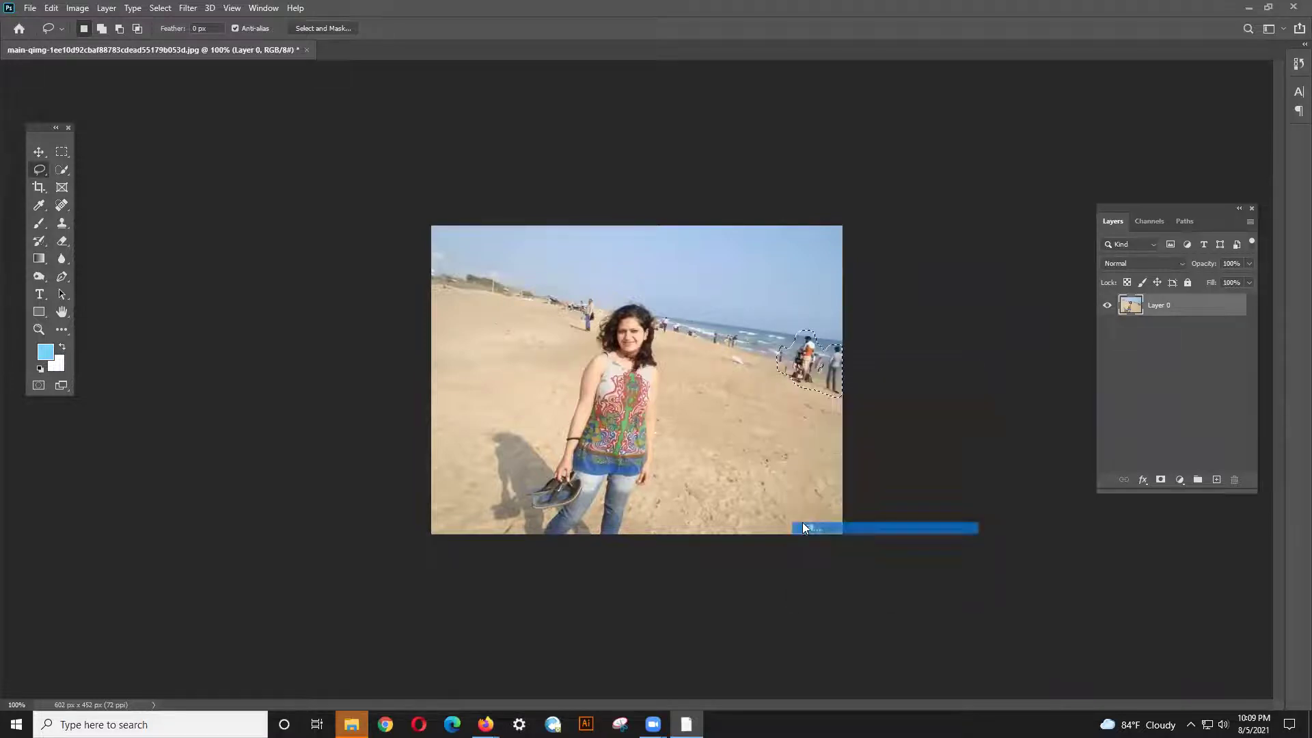
{"action": "left_click", "coordinate": [671, 291]}
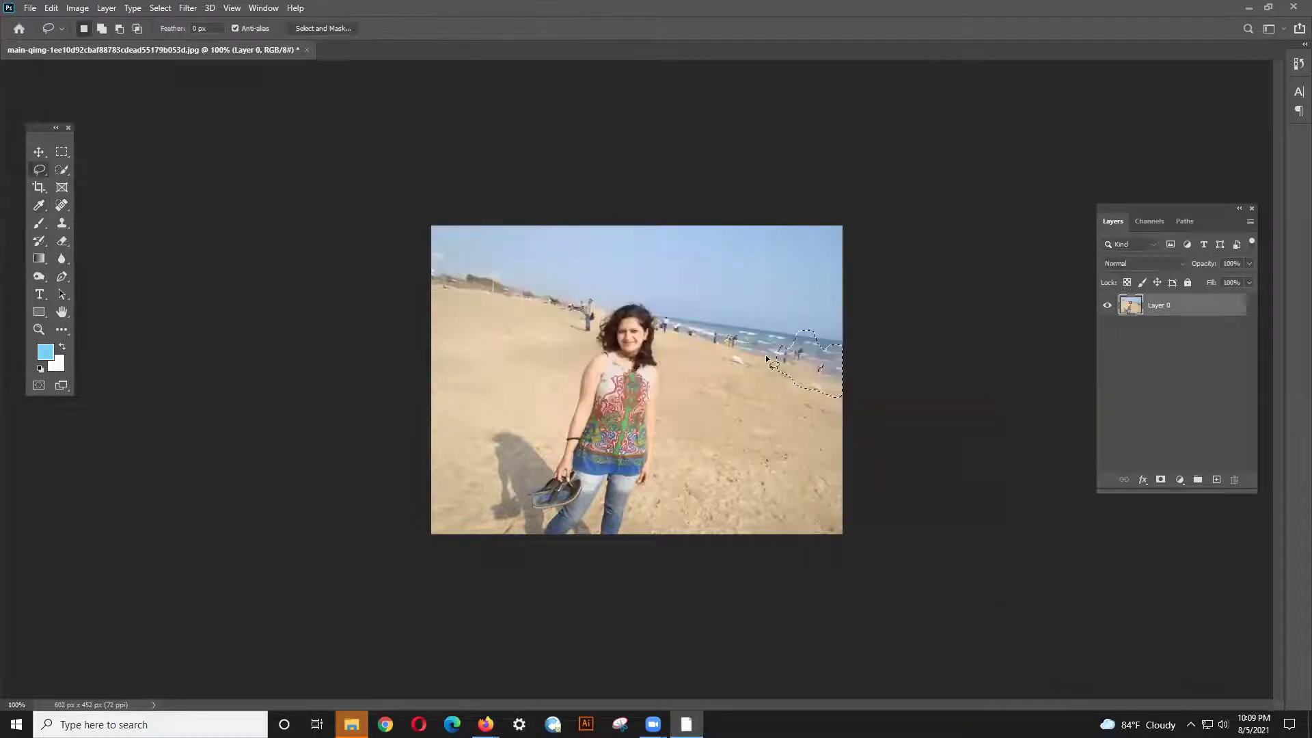
{"action": "key", "text": "ctrl+d"}
{"action": "mouse_move", "coordinate": [806, 361]}
{"action": "left_mouse_down"}
{"action": "mouse_move", "coordinate": [777, 363]}
{"action": "mouse_move", "coordinate": [809, 346]}
{"action": "left_mouse_up"}
{"action": "right_click", "coordinate": [799, 356]}
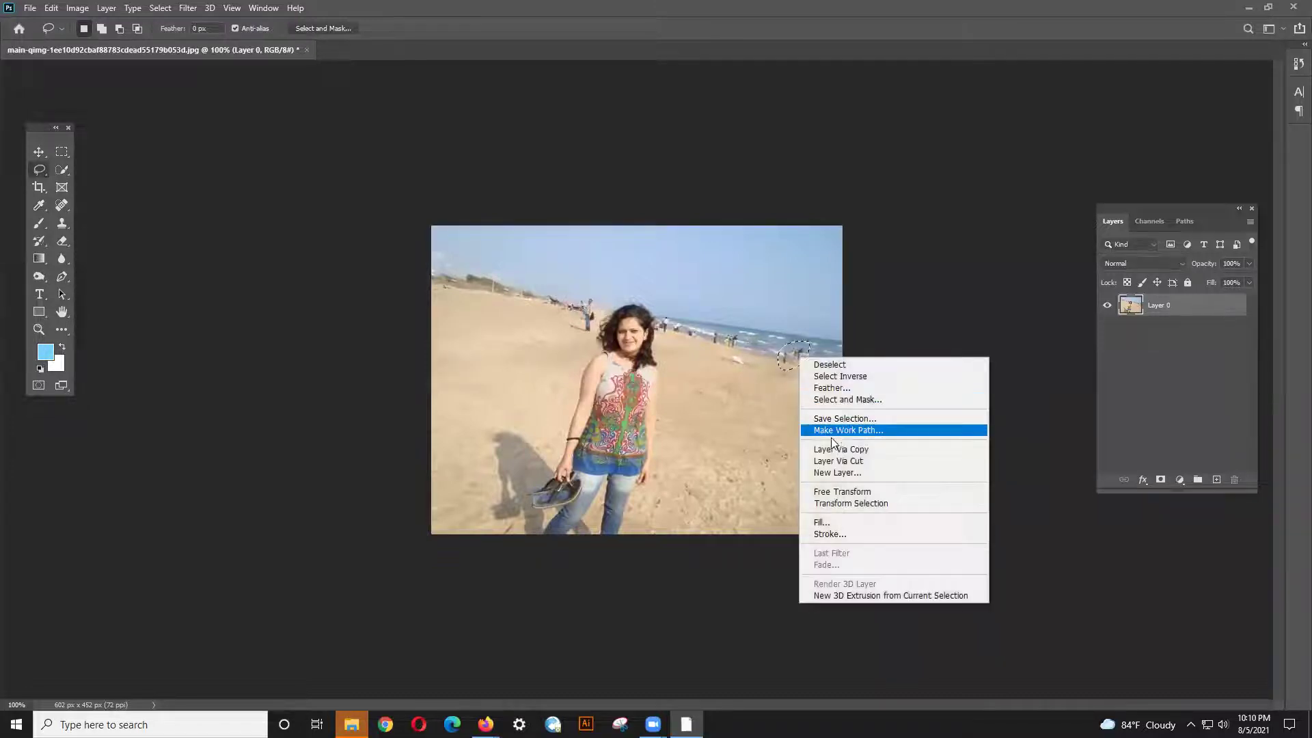
{"action": "left_click", "coordinate": [822, 522]}
{"action": "left_click", "coordinate": [671, 291]}
{"action": "key", "text": "ctrl+d"}
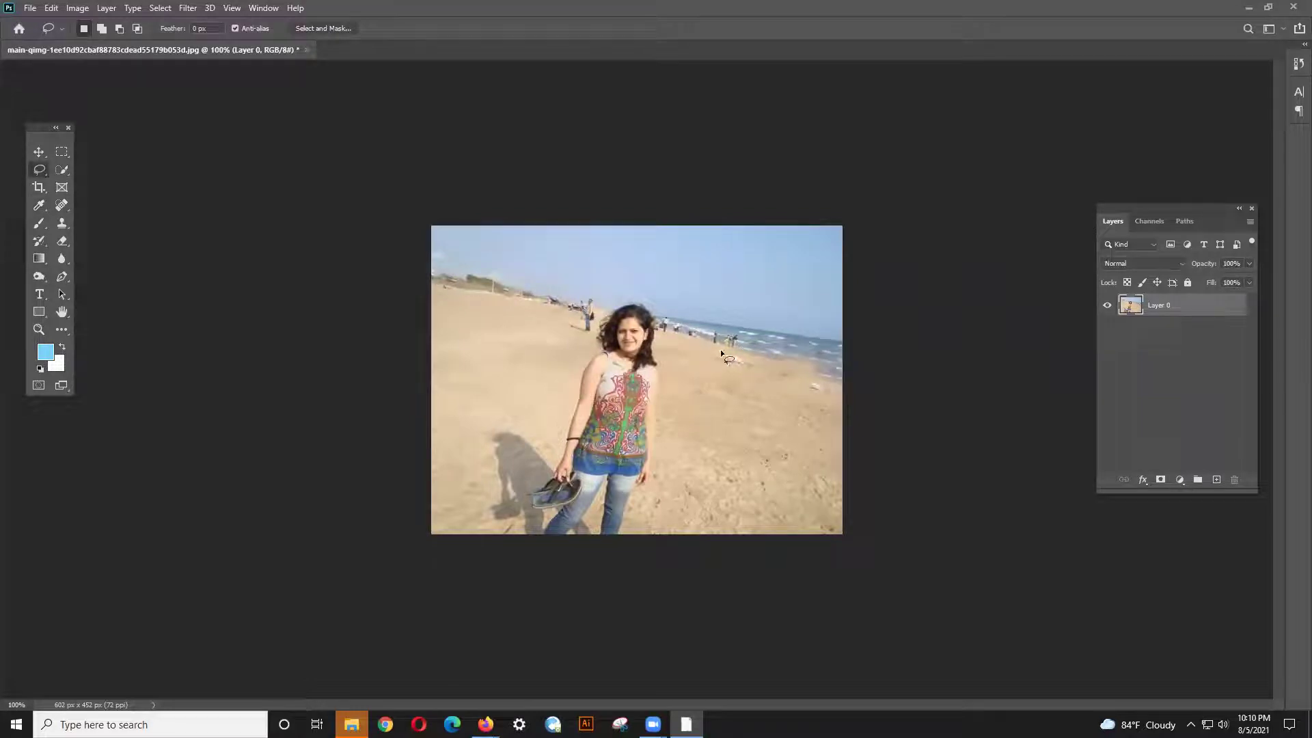
- Remove the distant people and leftover figure by the sea with Content-Aware fills
{"action": "left_click_drag", "start_coordinate": [743, 338], "coordinate": [724, 346]}
{"action": "right_click", "coordinate": [724, 347]}
{"action": "left_click", "coordinate": [765, 512]}
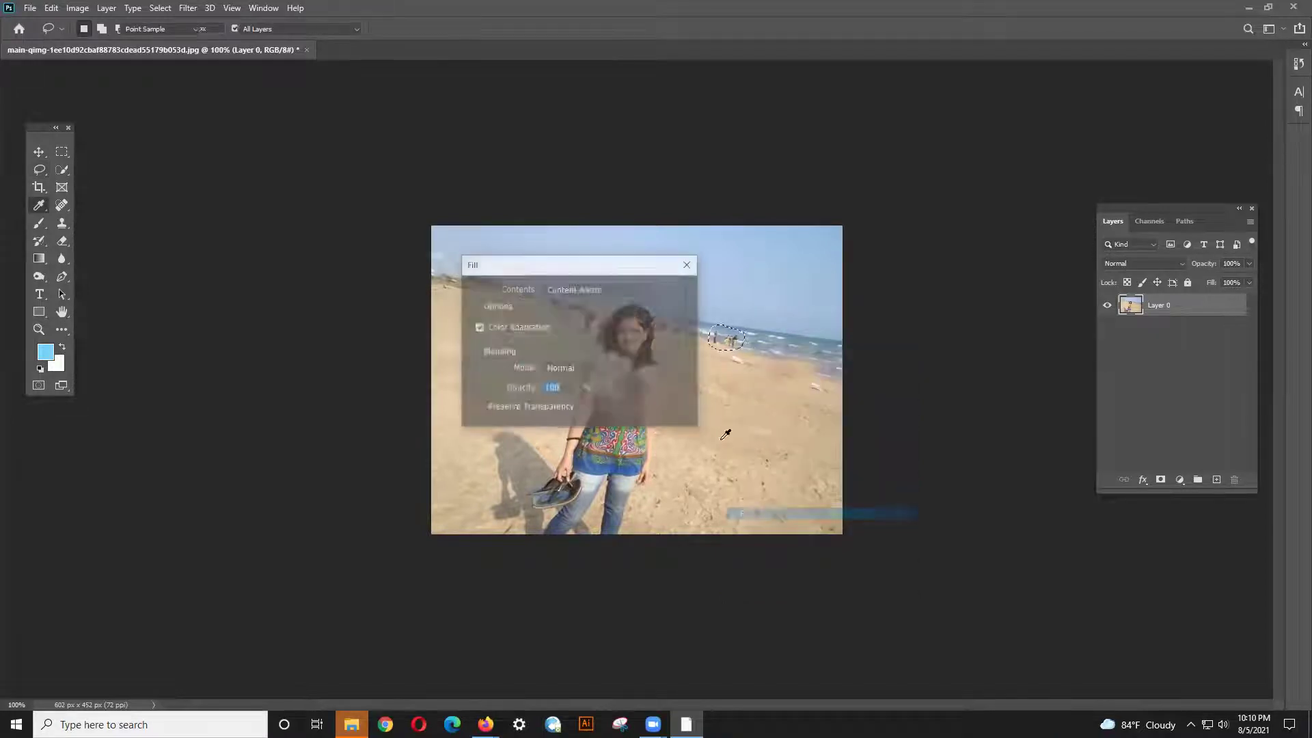
{"action": "left_click", "coordinate": [668, 291]}
{"action": "key", "text": "ctrl+d"}
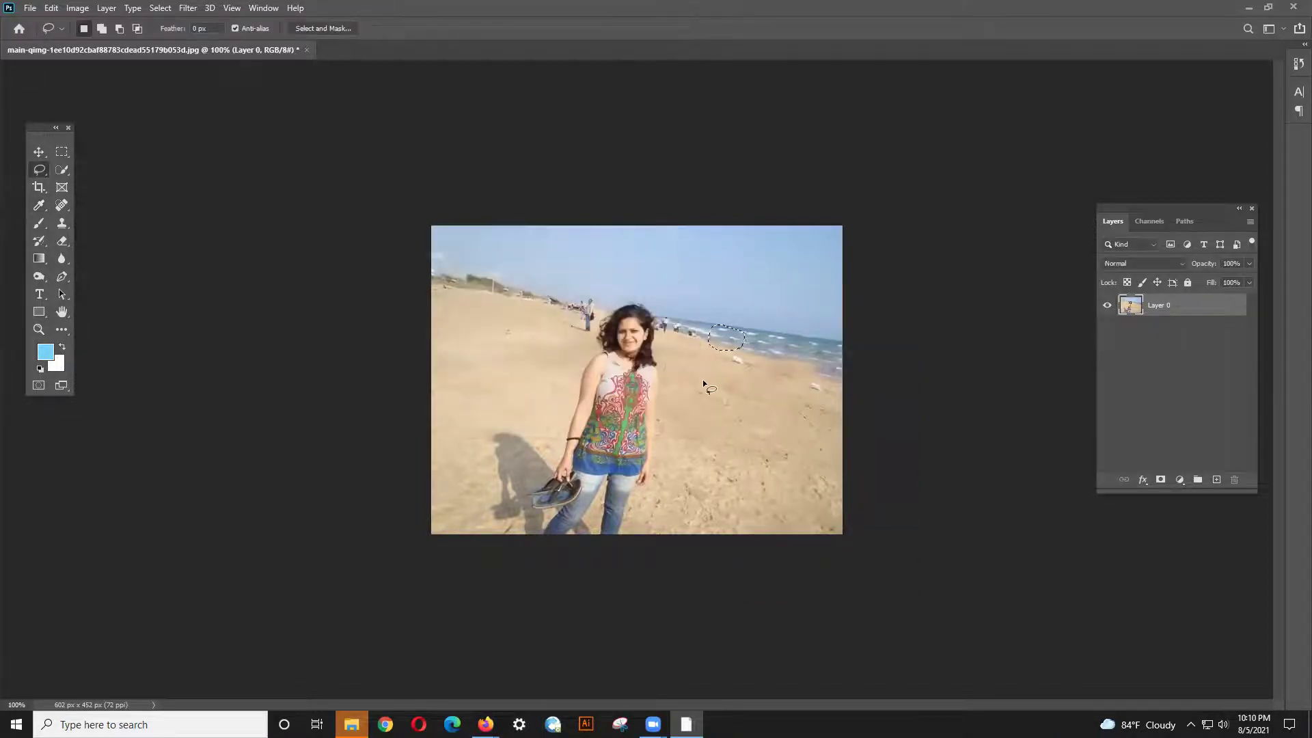
{"action": "right_click", "coordinate": [690, 330]}
{"action": "left_click", "coordinate": [713, 498]}
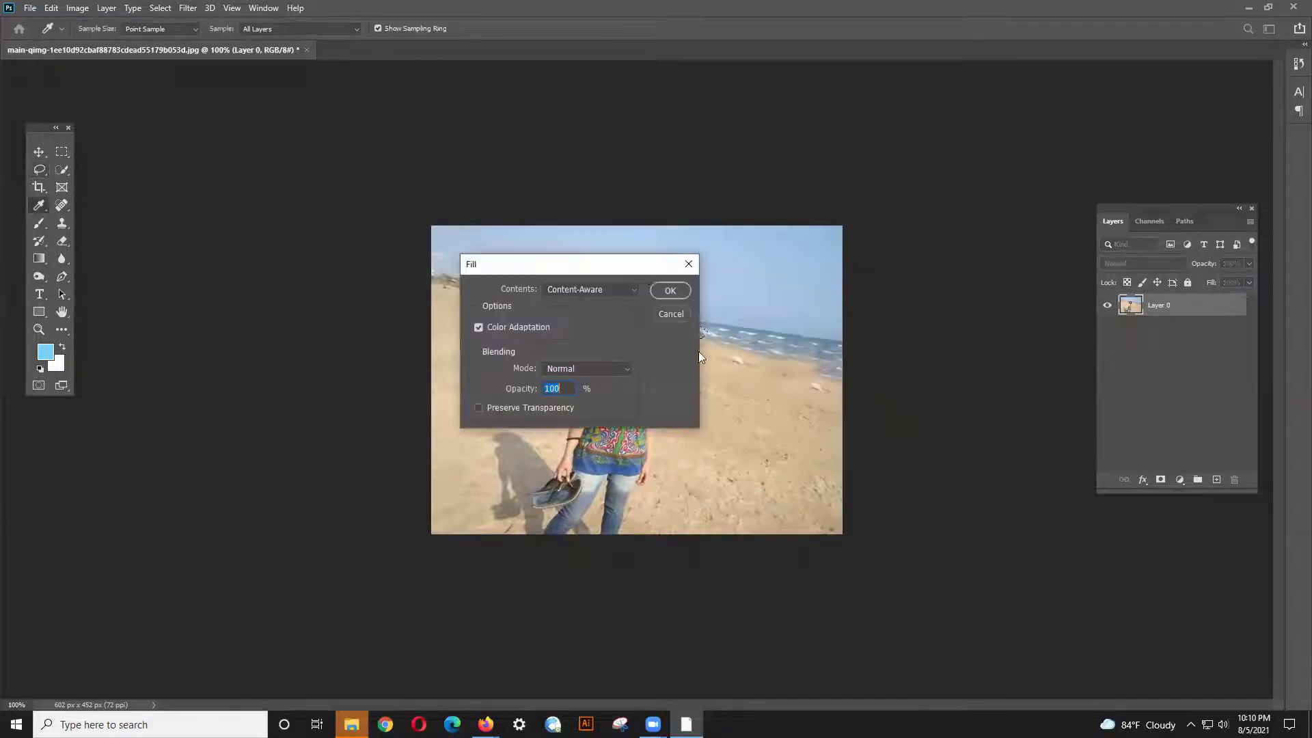
{"action": "left_click", "coordinate": [670, 291]}
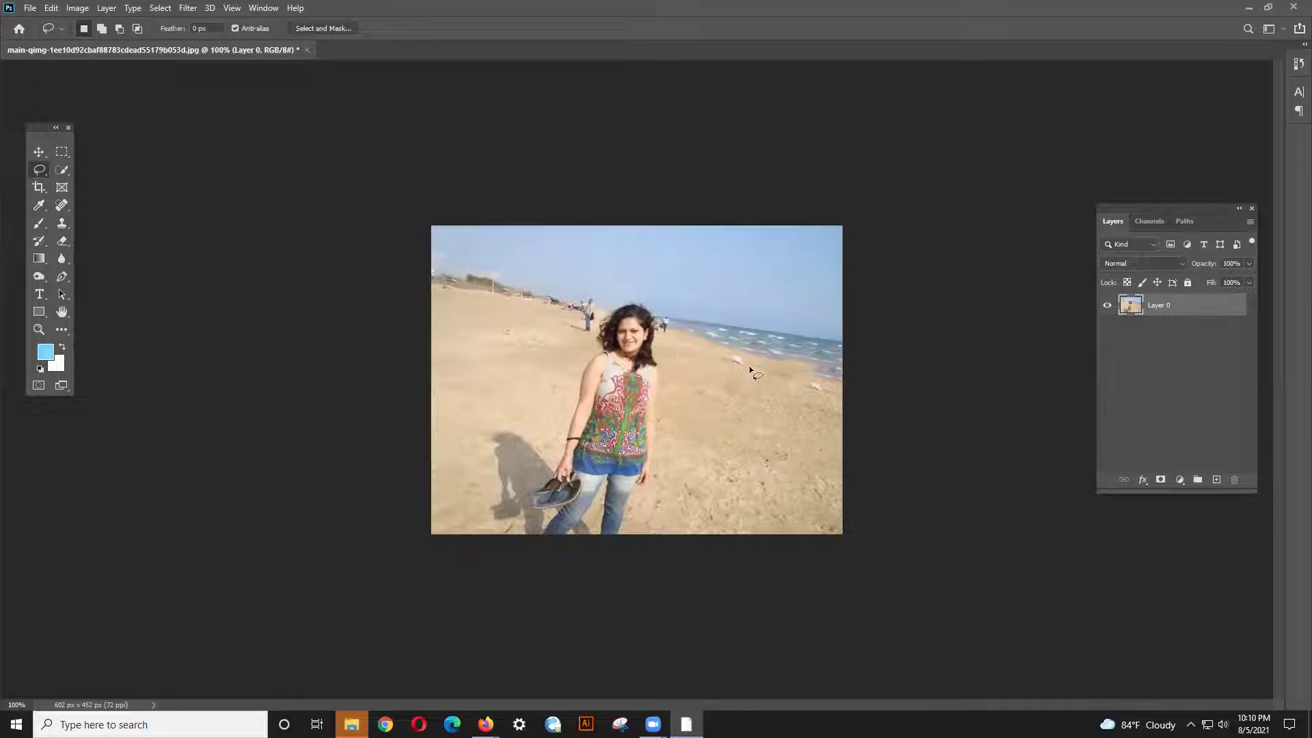
- Discard edits to the woman-on-beach photo and open DkqZzf7W0AAcz0O.jpg from the Desktop
{"action": "left_click", "coordinate": [306, 51]}
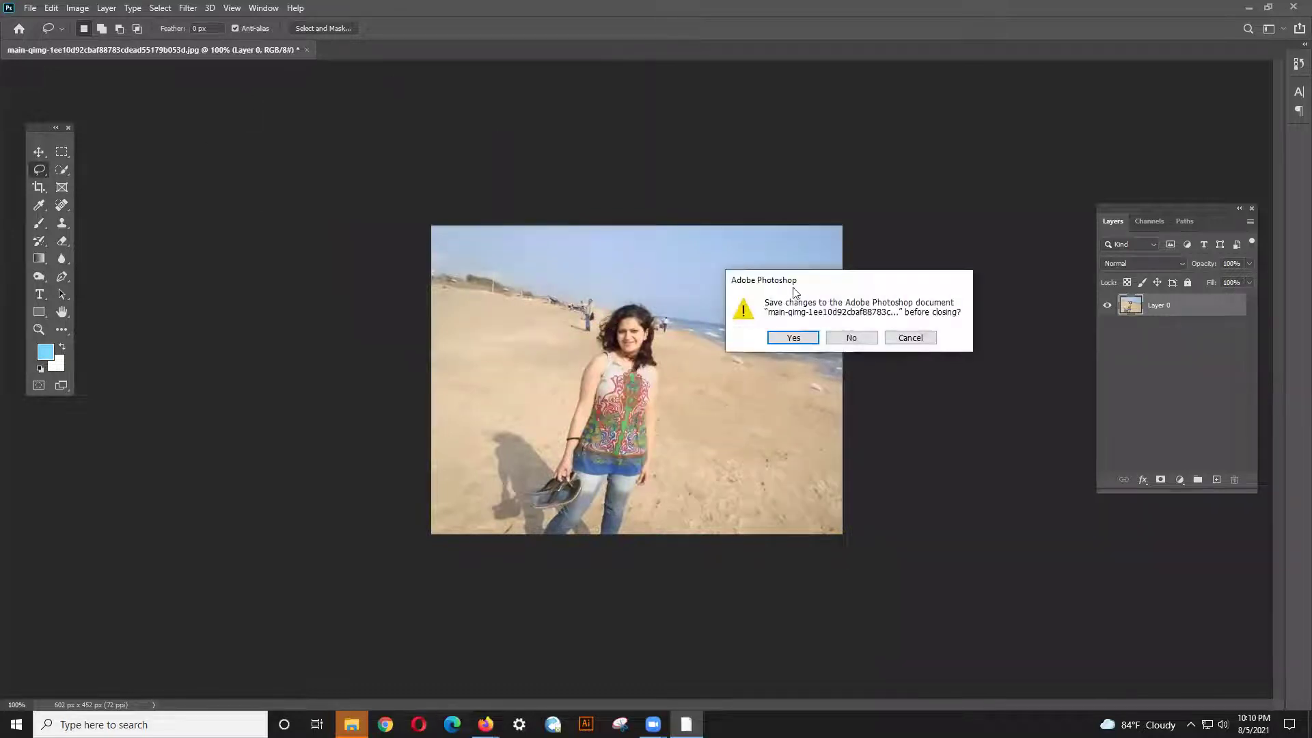
{"action": "left_click", "coordinate": [849, 337]}
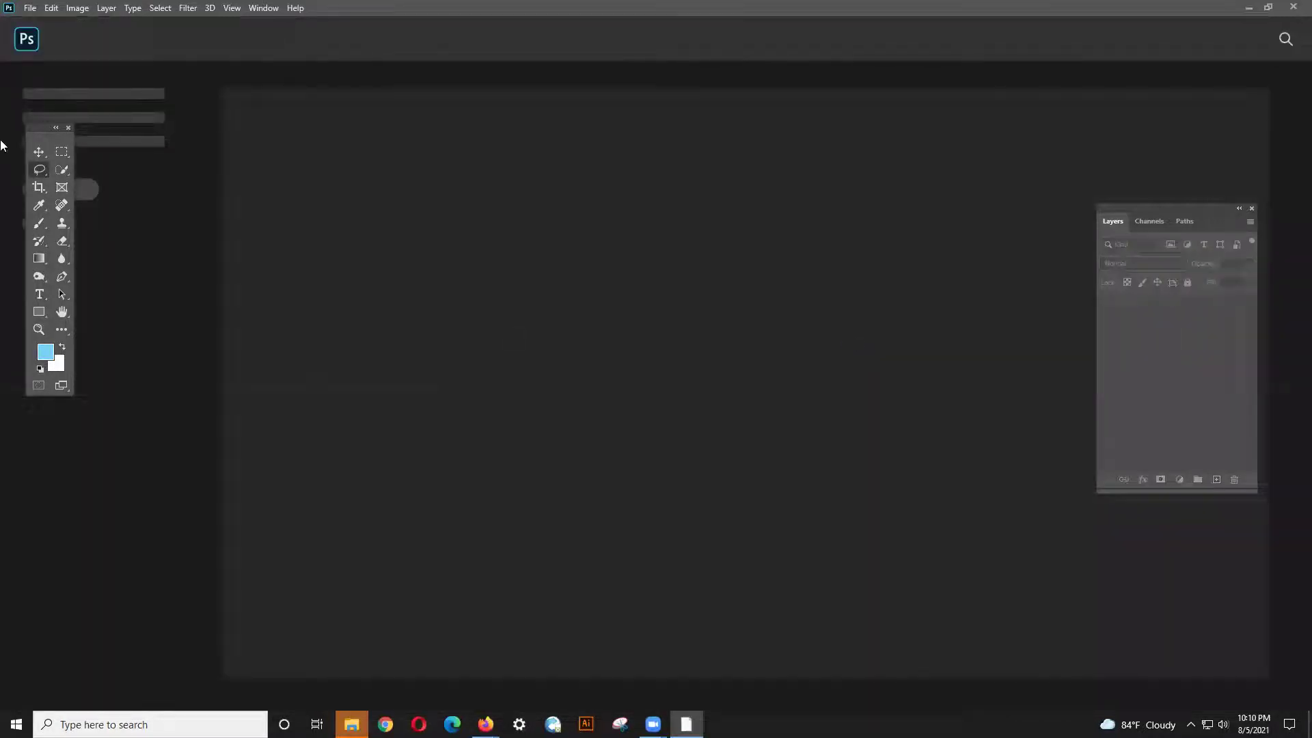
{"action": "left_click", "coordinate": [31, 8]}
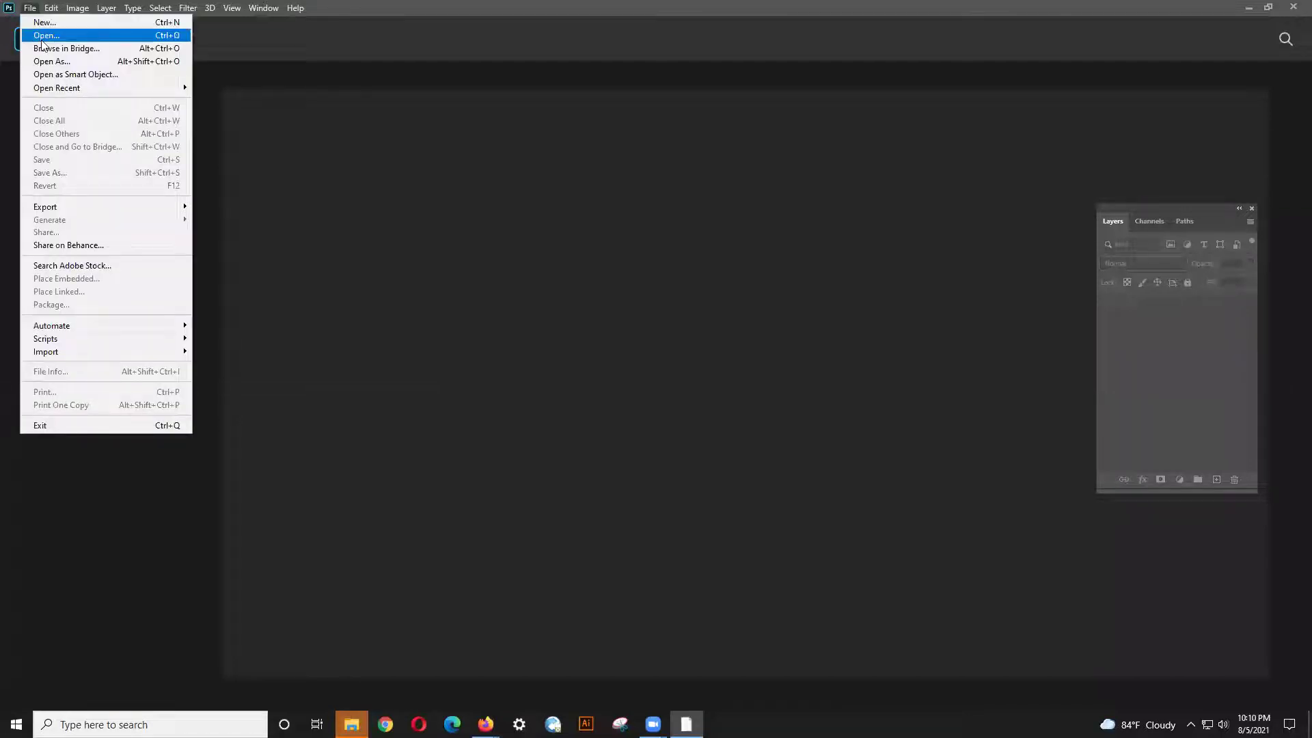
{"action": "left_click", "coordinate": [43, 38]}
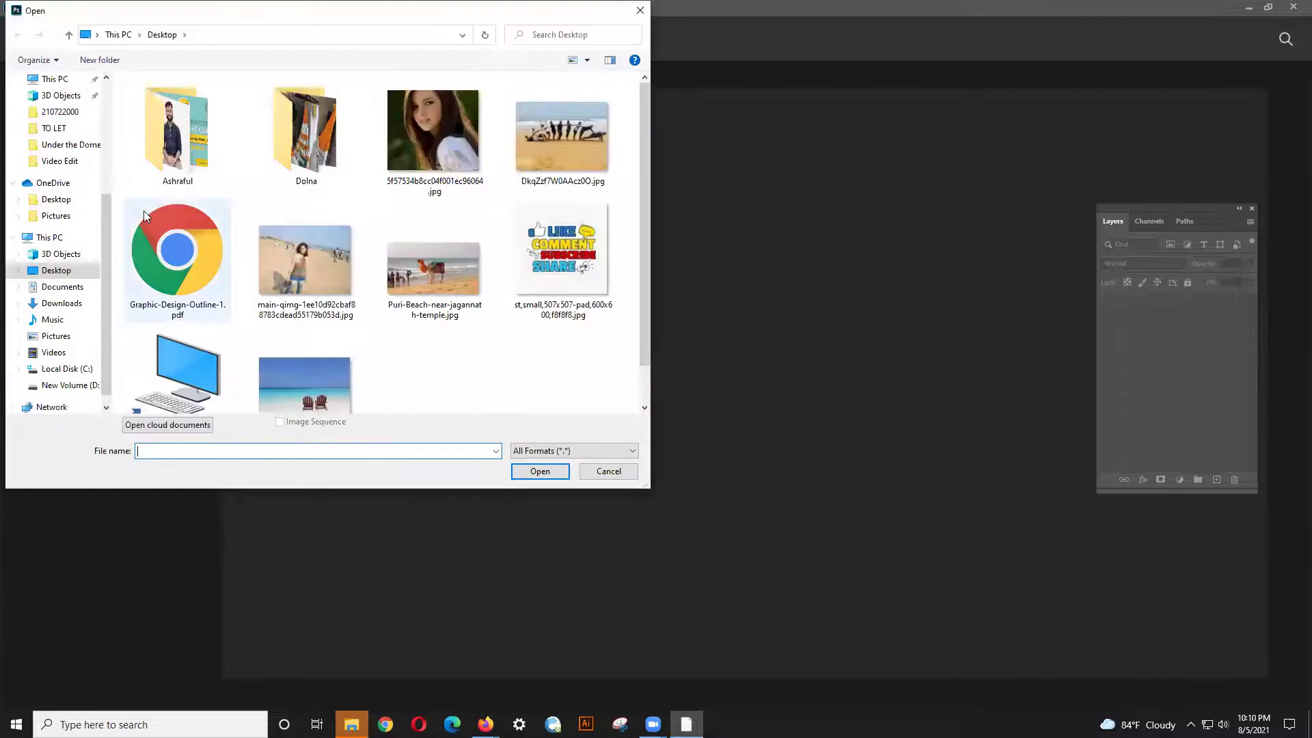
{"action": "left_click", "coordinate": [357, 388]}
{"action": "left_click", "coordinate": [570, 124]}
{"action": "left_click", "coordinate": [540, 471]}
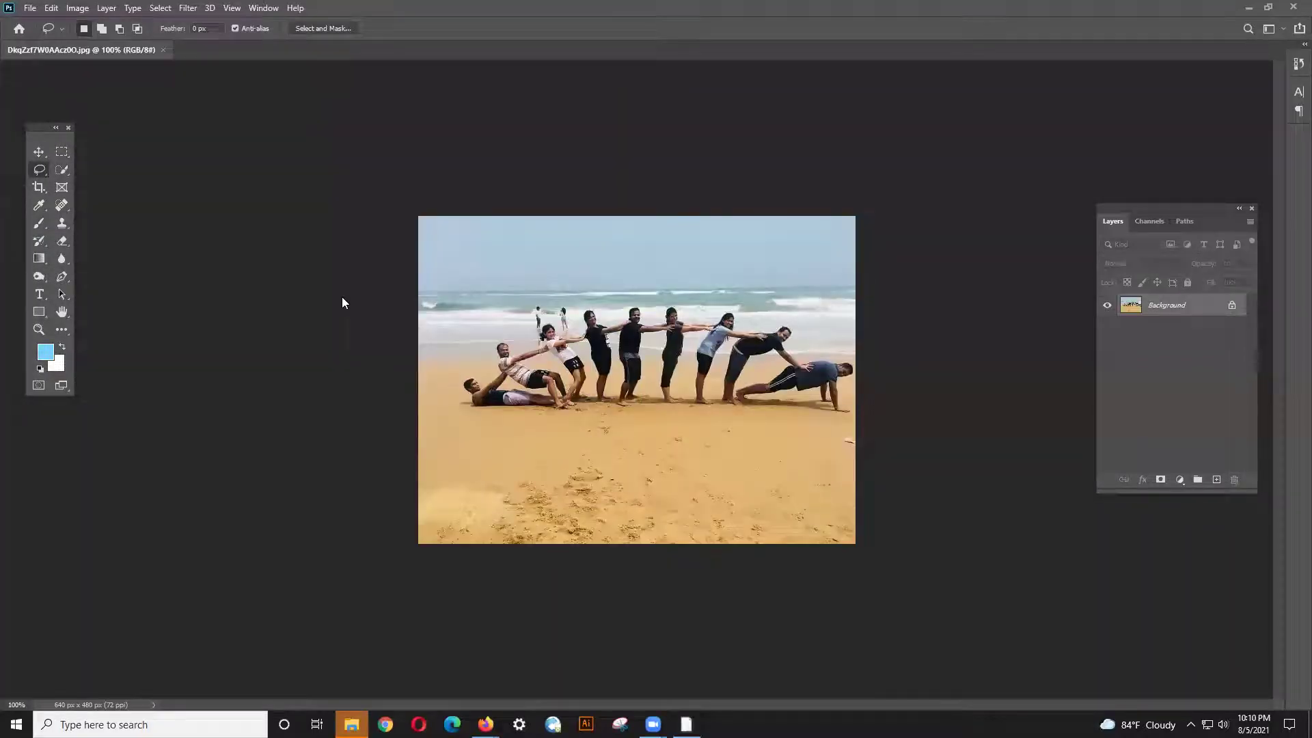
- Zoom in, tidy the panels, and unlock the group photo's Background layer into Layer 0
{"action": "scroll", "coordinate": [559, 350], "scroll_direction": "up", "scroll_amount": 3}
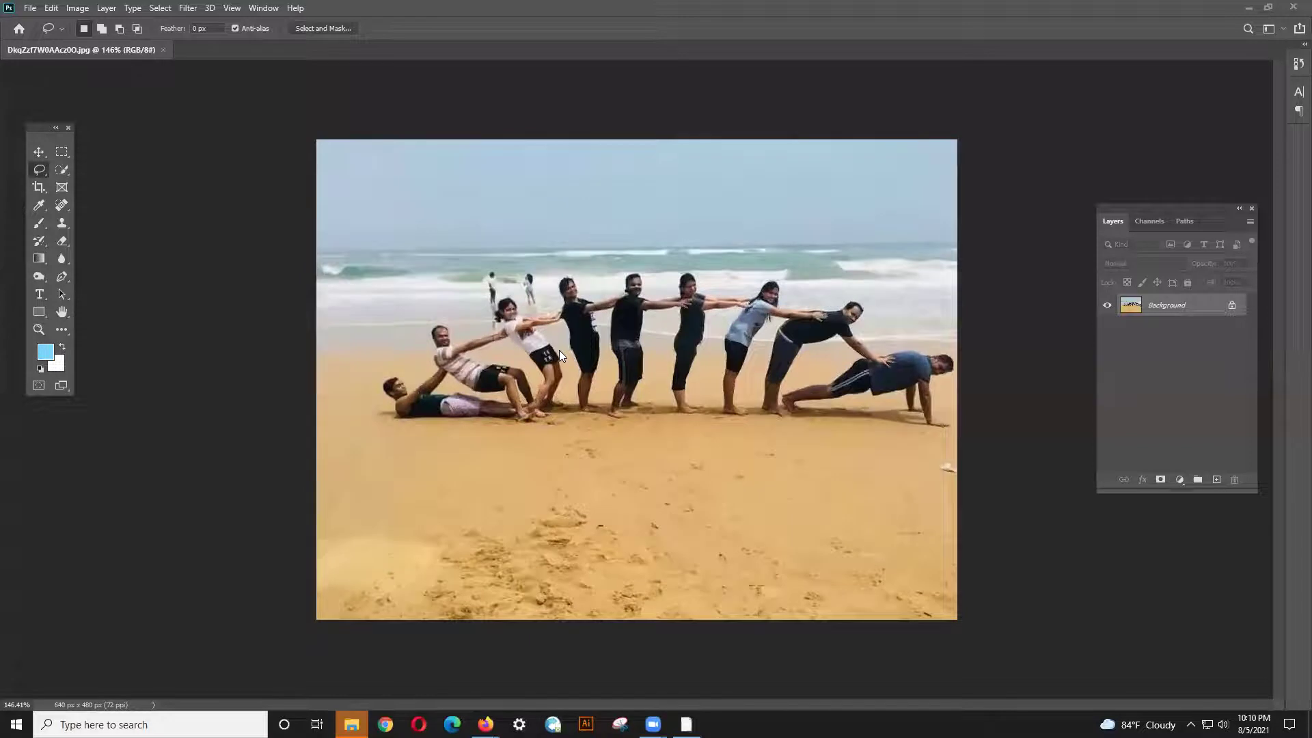
{"action": "scroll", "coordinate": [559, 350], "scroll_direction": "up", "scroll_amount": 1}
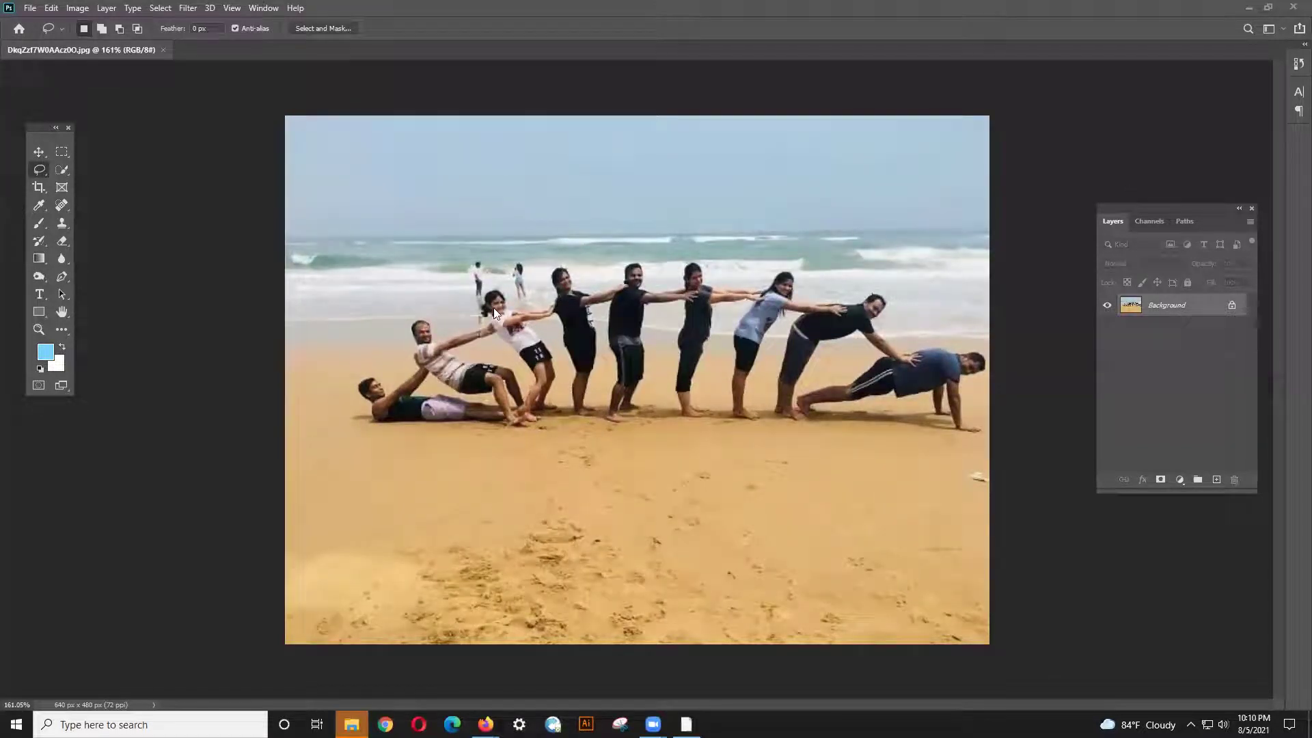
{"action": "left_click_drag", "start_coordinate": [1167, 213], "coordinate": [1100, 199]}
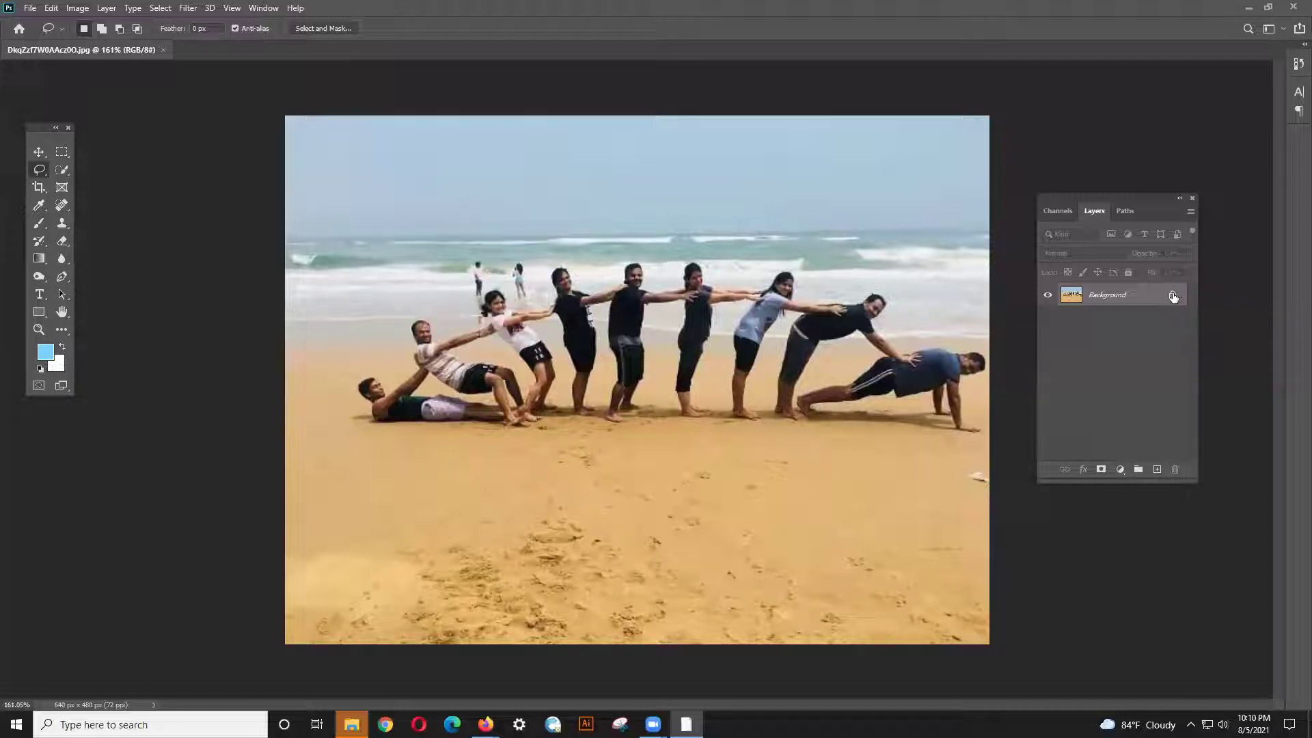
{"action": "left_click_drag", "start_coordinate": [1172, 298], "coordinate": [1174, 468]}
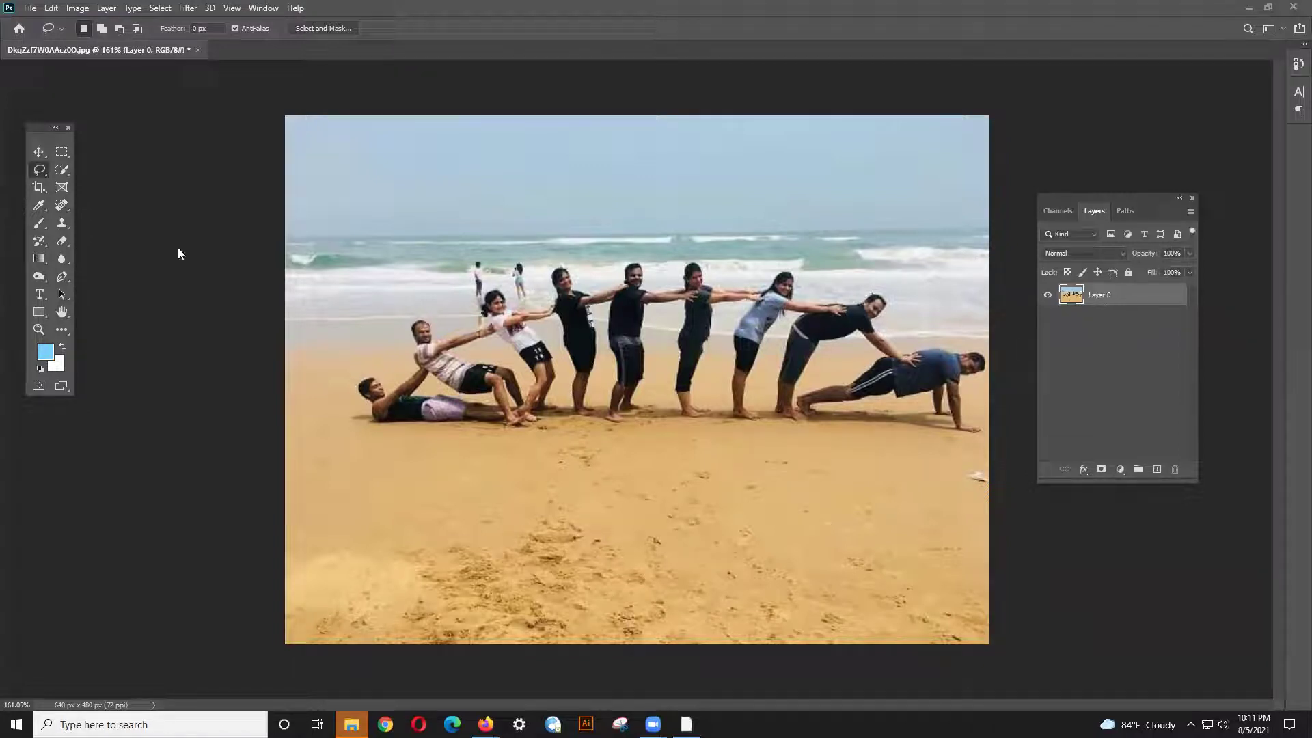
{"action": "mouse_move", "coordinate": [38, 127]}
{"action": "left_mouse_down"}
{"action": "mouse_move", "coordinate": [108, 102]}
{"action": "mouse_move", "coordinate": [50, 133]}
{"action": "left_mouse_up"}
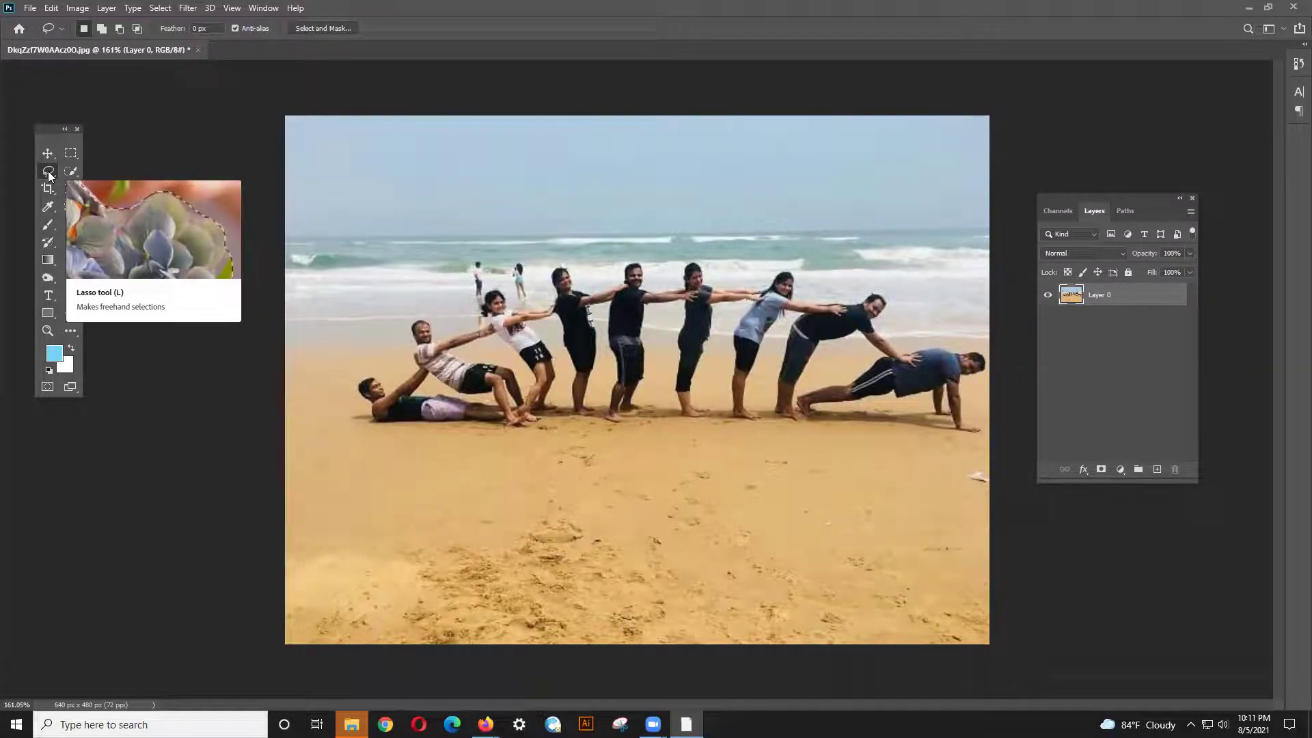
- Lasso the small figure on the shoreline and Content-Aware fill it away
{"action": "left_click_drag", "start_coordinate": [47, 171], "coordinate": [96, 170]}
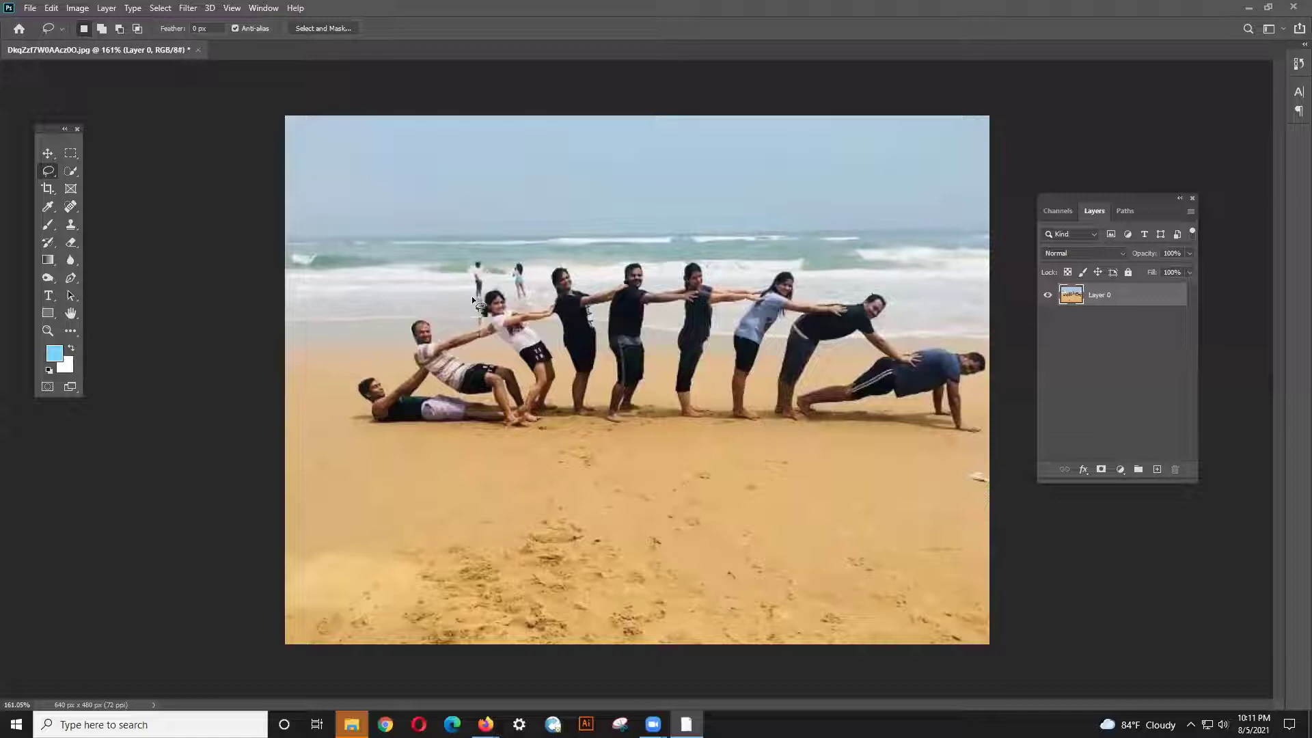
{"action": "left_click_drag", "start_coordinate": [488, 270], "coordinate": [481, 293]}
{"action": "right_click", "coordinate": [476, 270]}
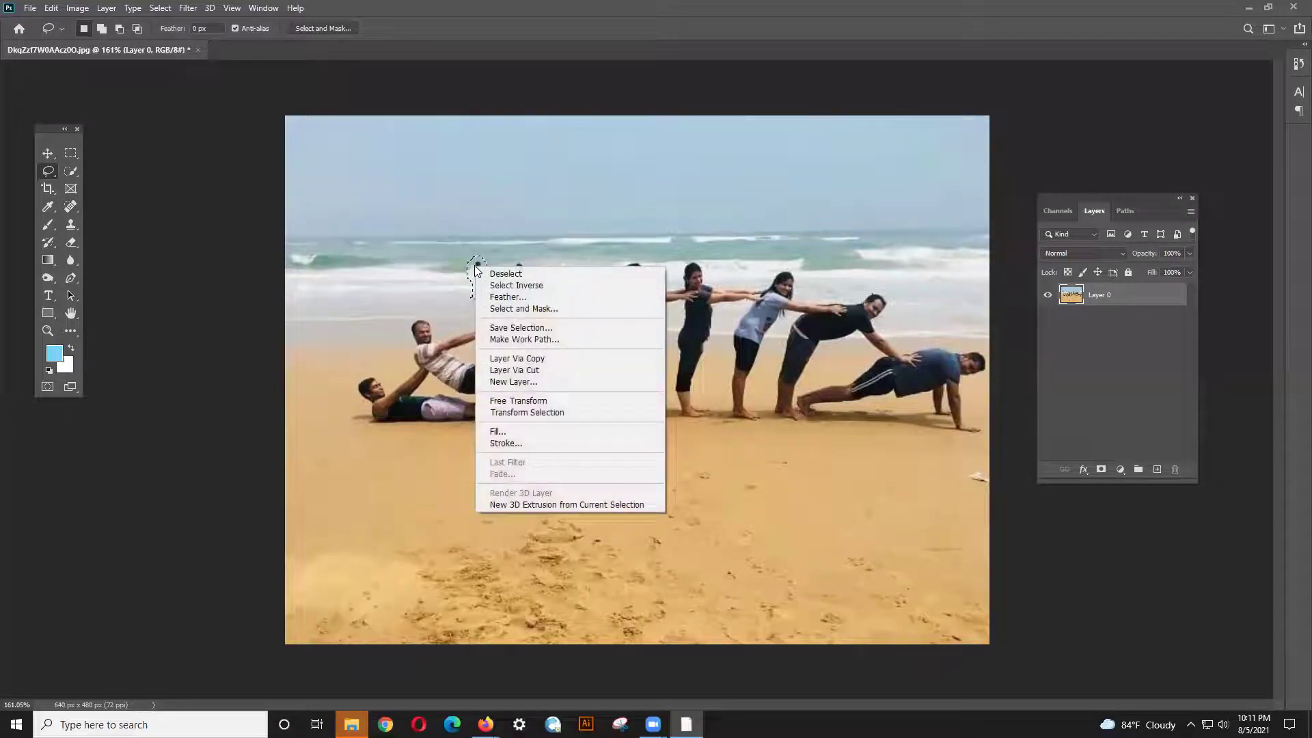
{"action": "left_click", "coordinate": [542, 429]}
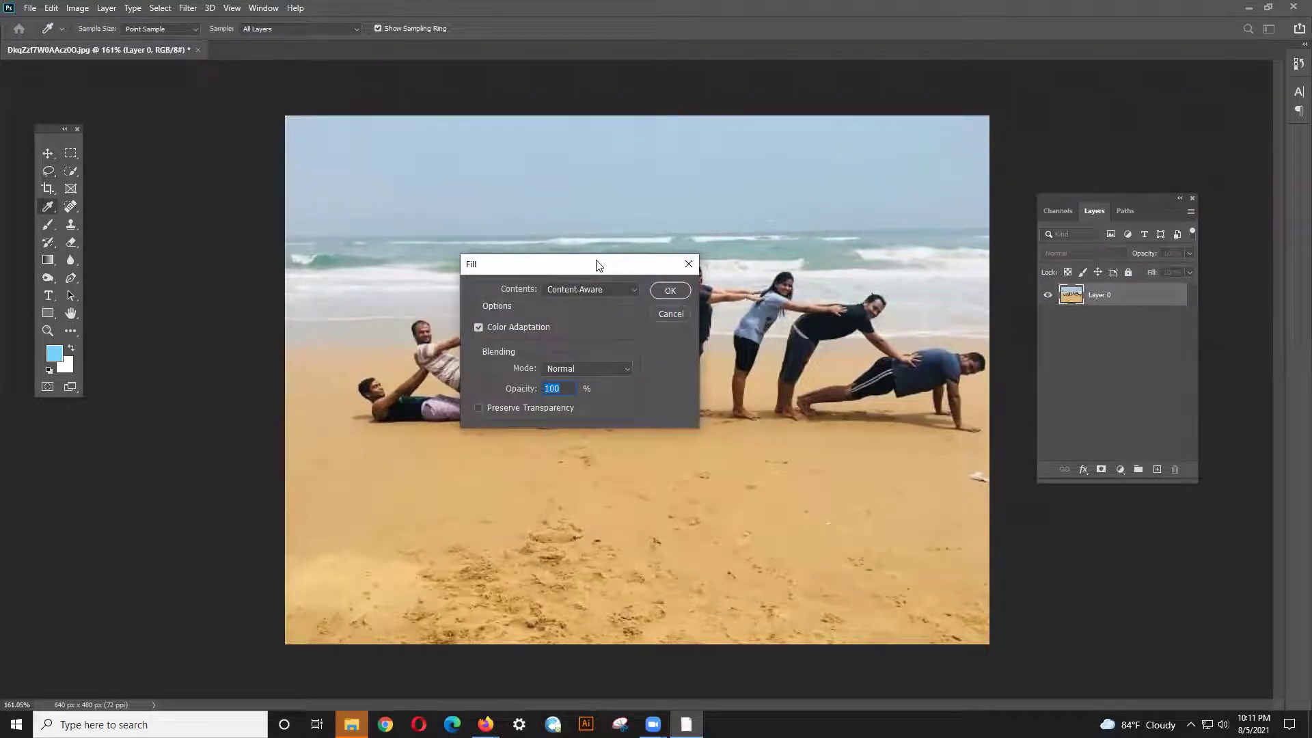
{"action": "left_click_drag", "start_coordinate": [597, 265], "coordinate": [889, 181]}
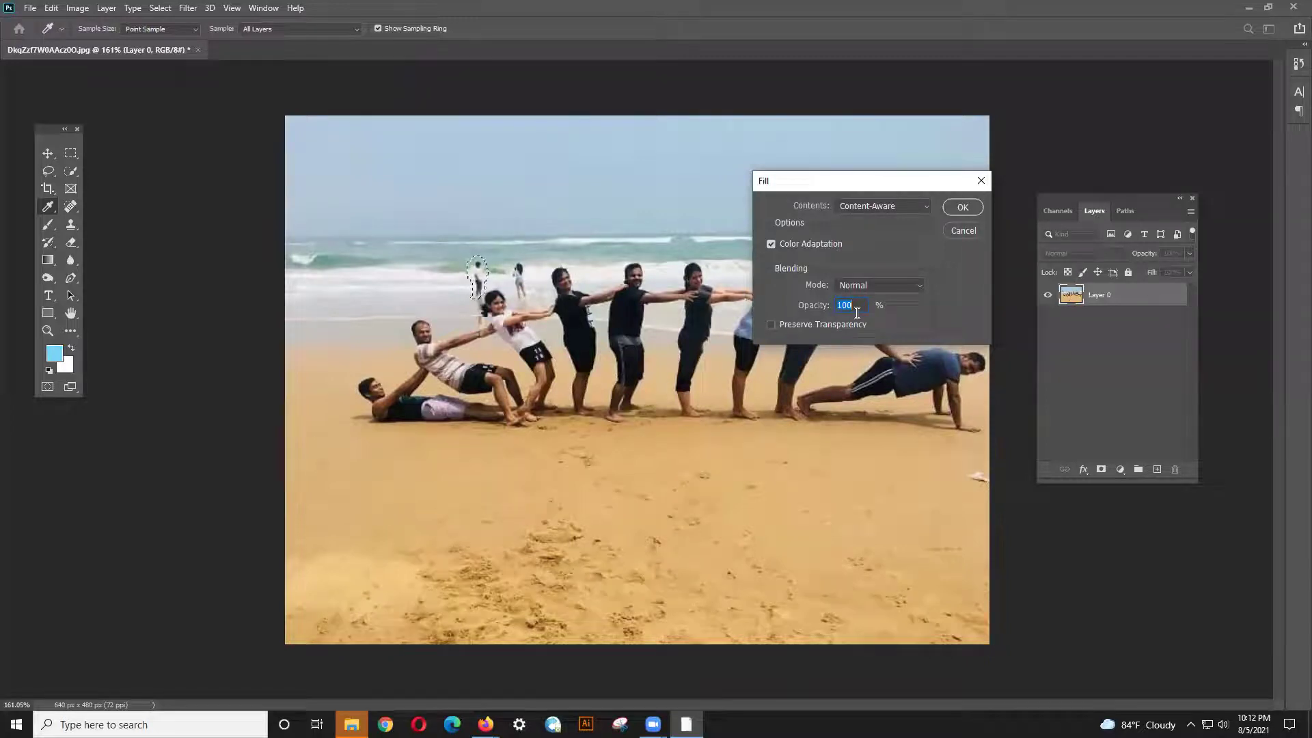
{"action": "left_click", "coordinate": [951, 206]}
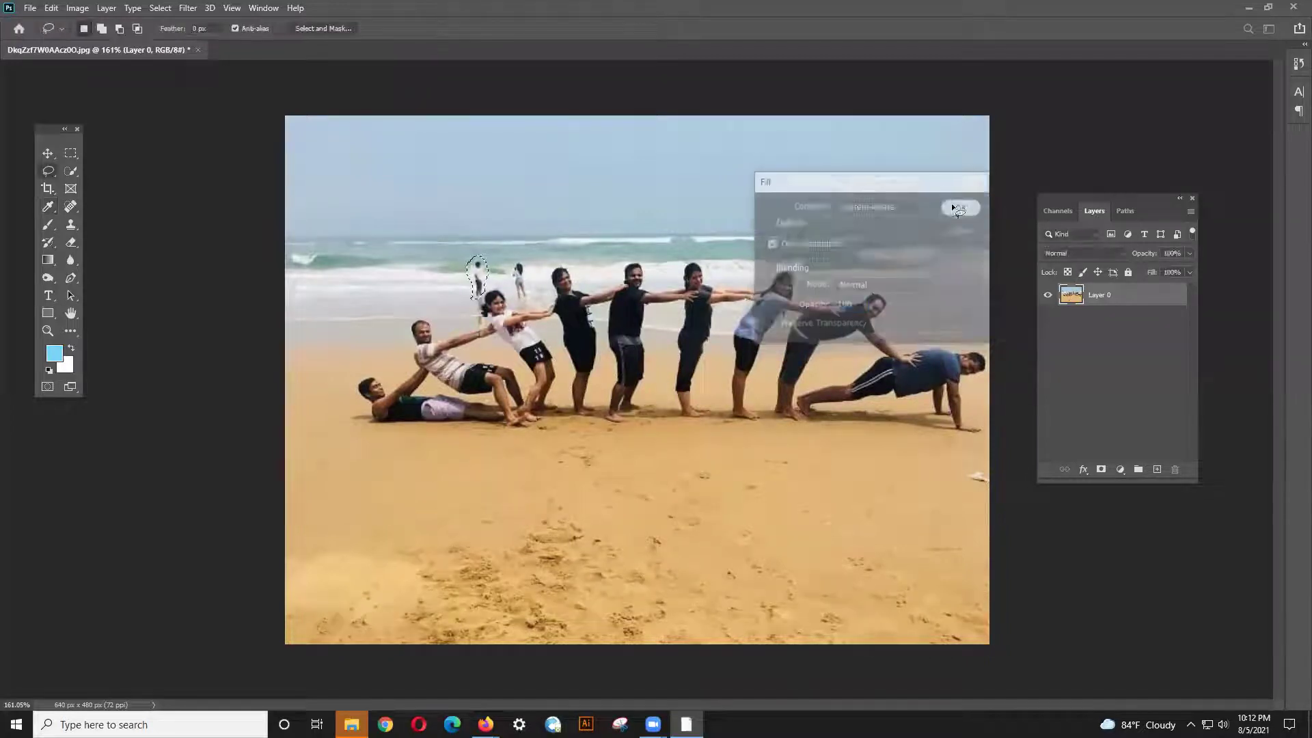
{"action": "key", "text": "ctrl+d"}
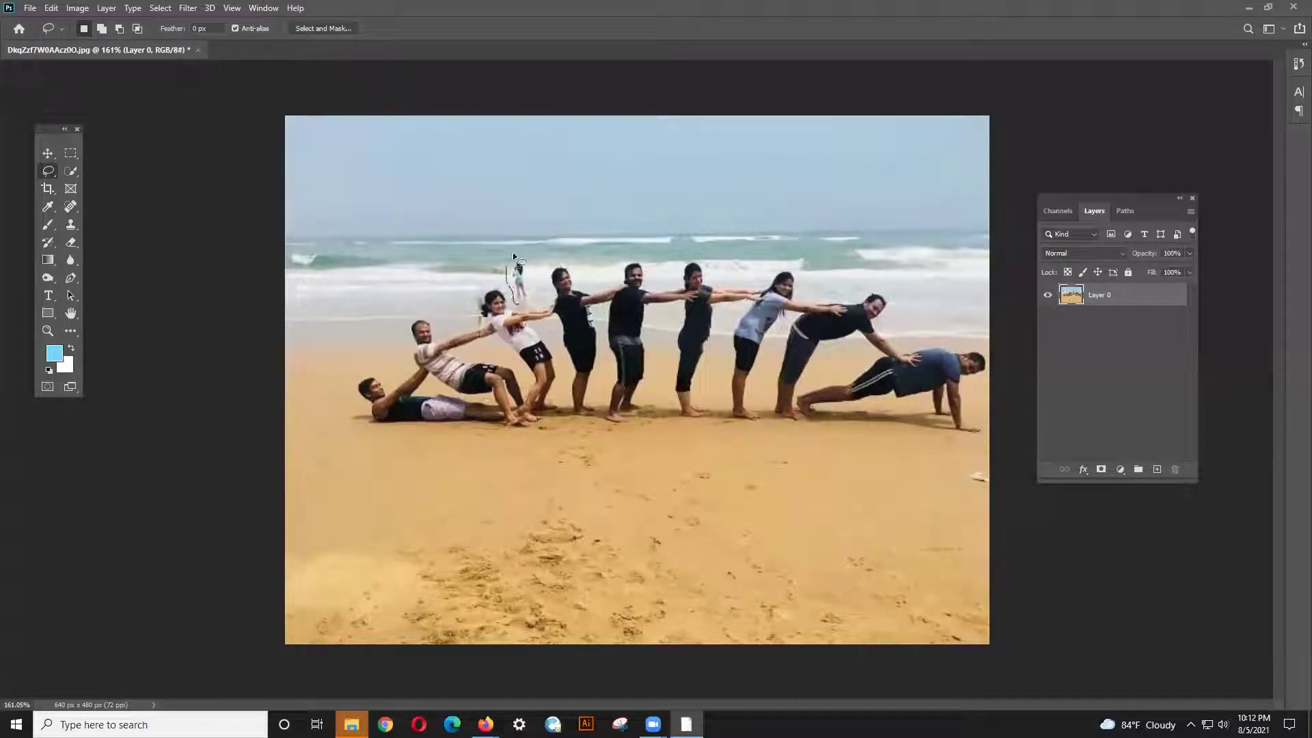
- Lasso the second small figure in the surf and Content-Aware fill it
{"action": "left_click_drag", "start_coordinate": [529, 290], "coordinate": [519, 293]}
{"action": "right_click", "coordinate": [521, 288]}
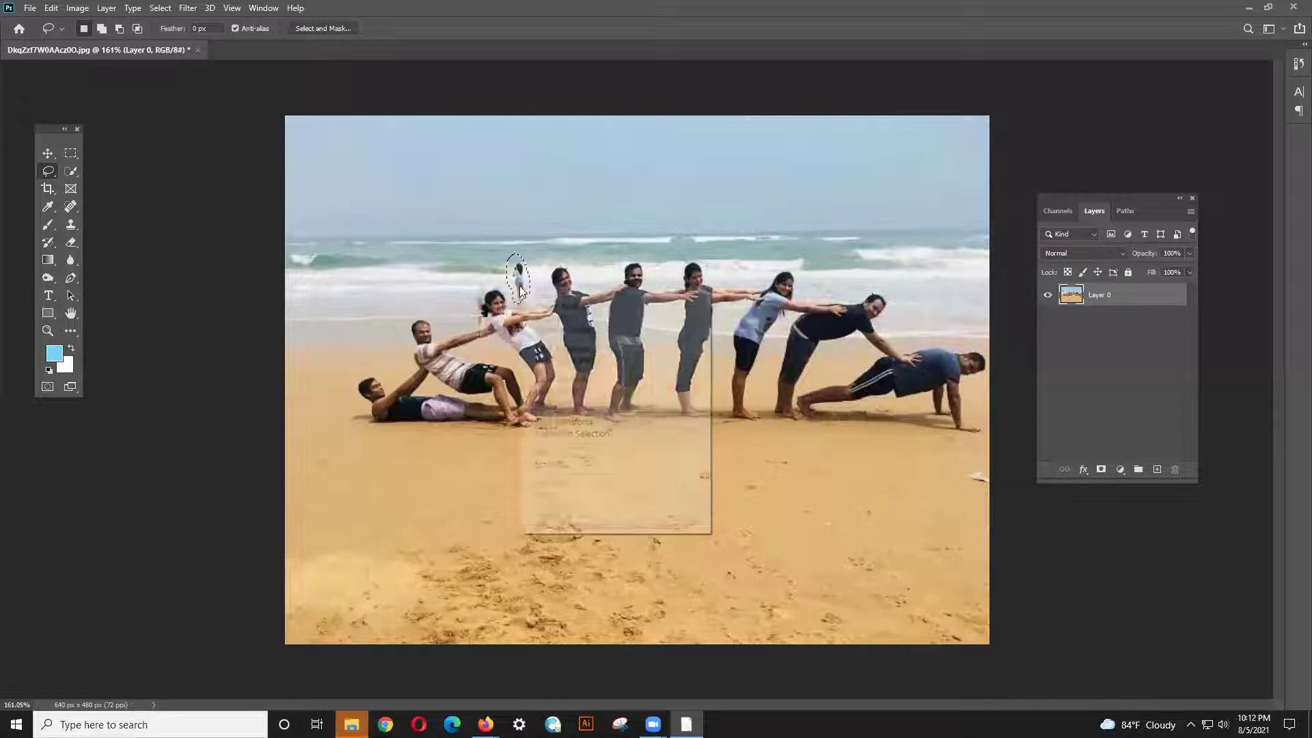
{"action": "left_click", "coordinate": [538, 455]}
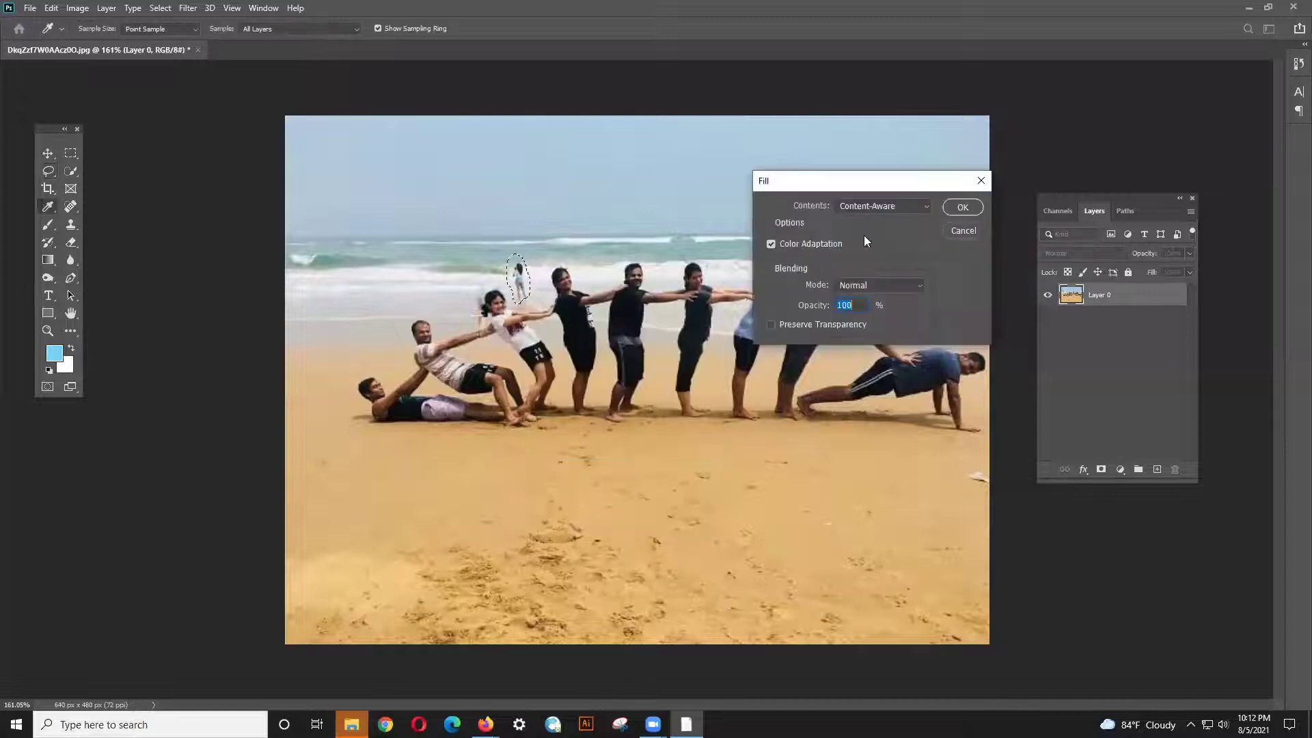
{"action": "left_click", "coordinate": [958, 208]}
{"action": "key", "text": "ctrl+d"}
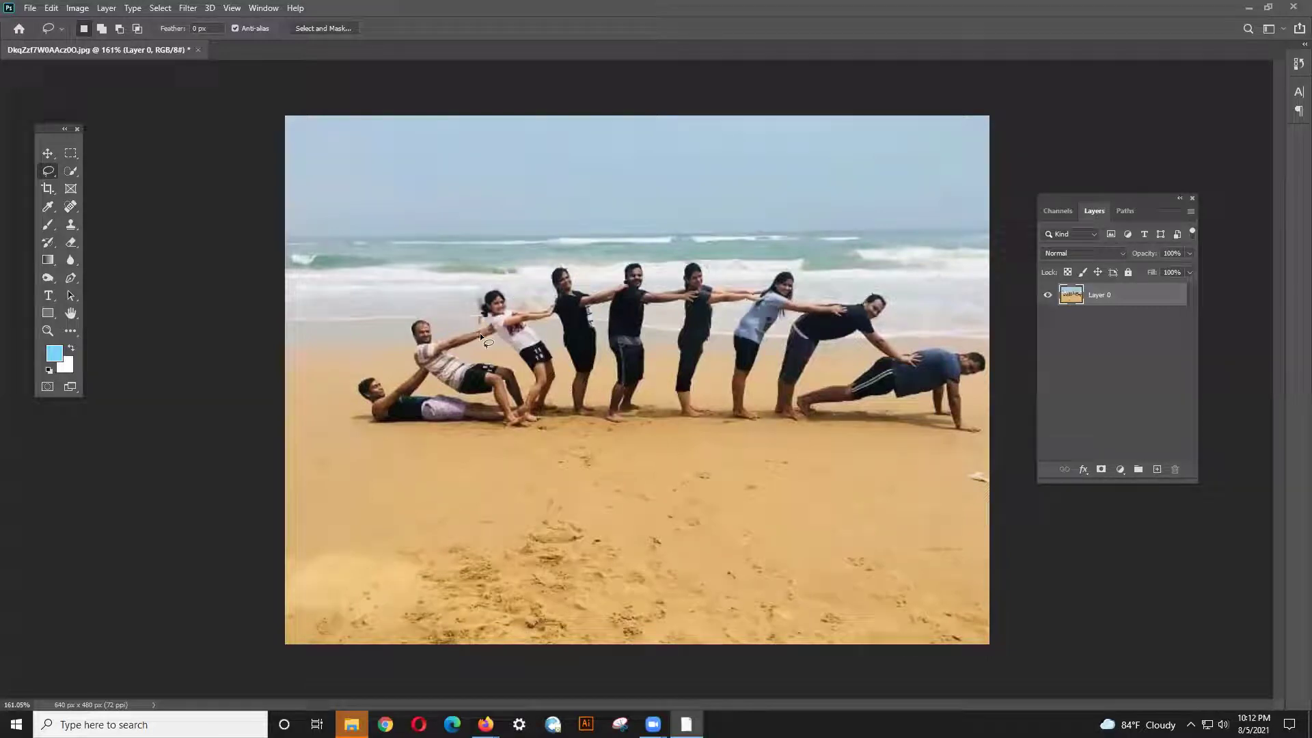
- Lasso the white object on the sand at the lower-right edge and Content-Aware fill it
{"action": "scroll", "coordinate": [479, 334], "scroll_direction": "up", "scroll_amount": 3}
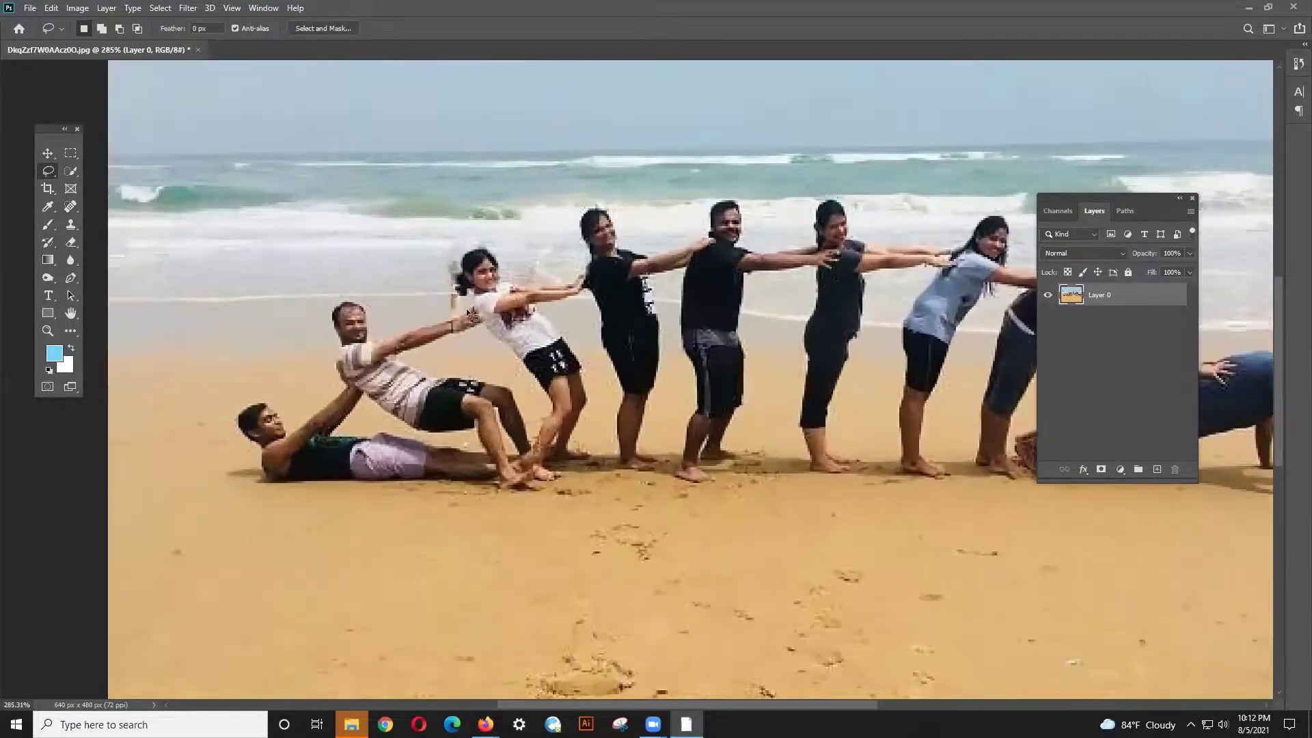
{"action": "mouse_move", "coordinate": [458, 305]}
{"action": "left_mouse_down"}
{"action": "mouse_move", "coordinate": [444, 301]}
{"action": "mouse_move", "coordinate": [455, 264]}
{"action": "mouse_move", "coordinate": [457, 300]}
{"action": "left_mouse_up"}
{"action": "scroll", "coordinate": [508, 290], "scroll_direction": "down", "scroll_amount": 3}
{"action": "scroll", "coordinate": [510, 296], "scroll_direction": "down", "scroll_amount": 1}
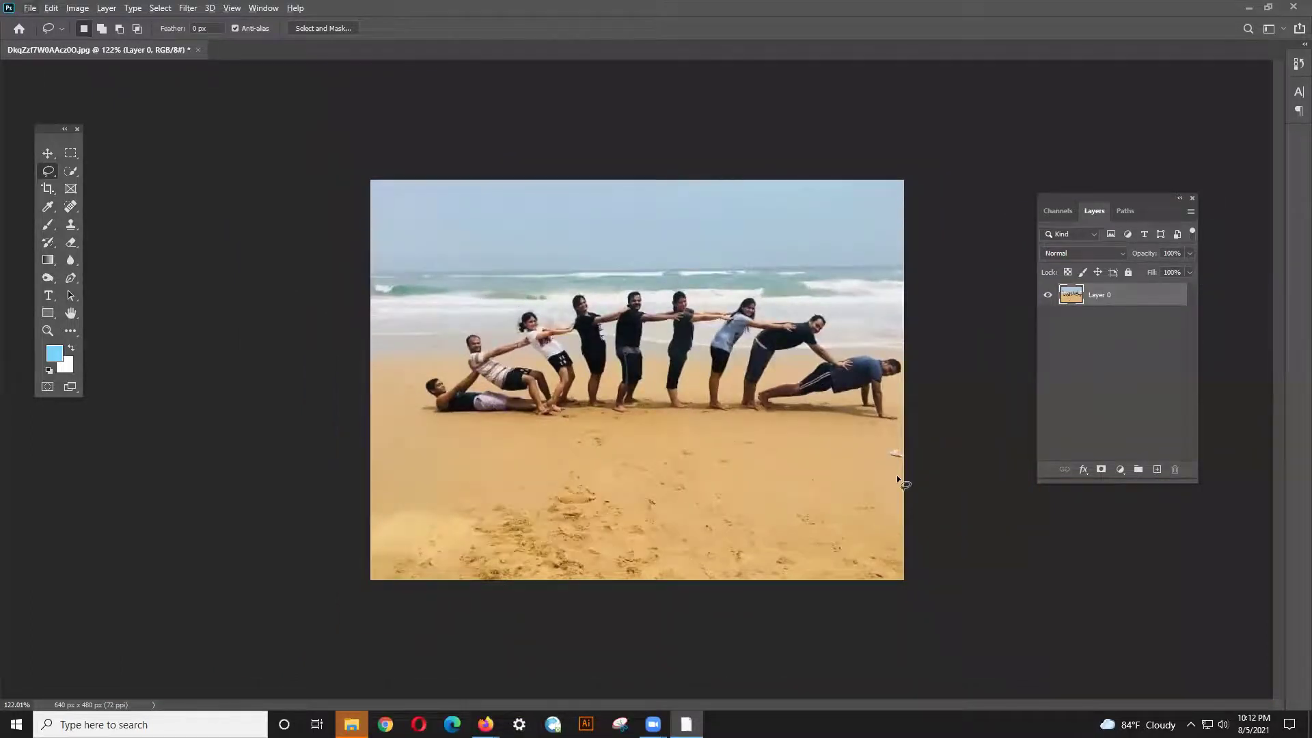
{"action": "scroll", "coordinate": [897, 478], "scroll_direction": "up", "scroll_amount": 2}
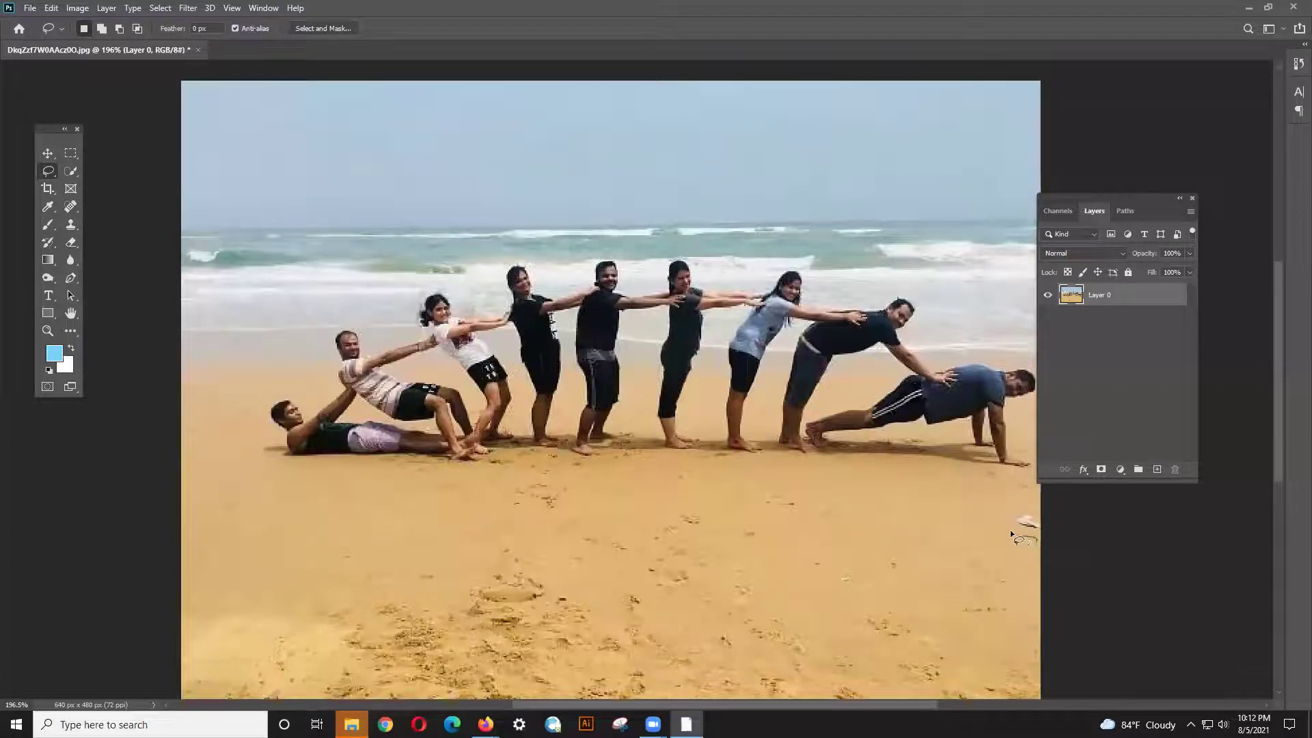
{"action": "mouse_move", "coordinate": [1012, 507]}
{"action": "left_mouse_down"}
{"action": "mouse_move", "coordinate": [1051, 522]}
{"action": "mouse_move", "coordinate": [1039, 539]}
{"action": "mouse_move", "coordinate": [1030, 529]}
{"action": "left_mouse_up"}
{"action": "right_click", "coordinate": [1030, 530]}
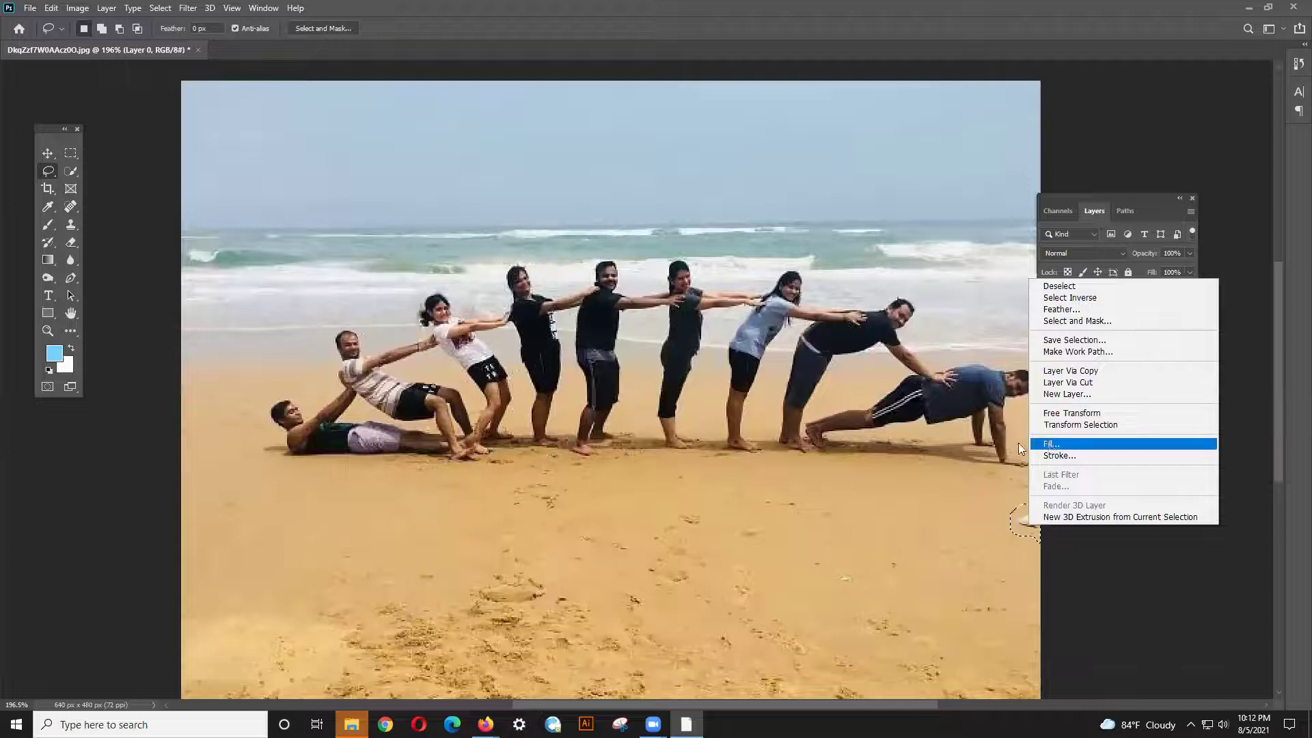
{"action": "left_click", "coordinate": [1051, 444]}
{"action": "left_click", "coordinate": [961, 206]}
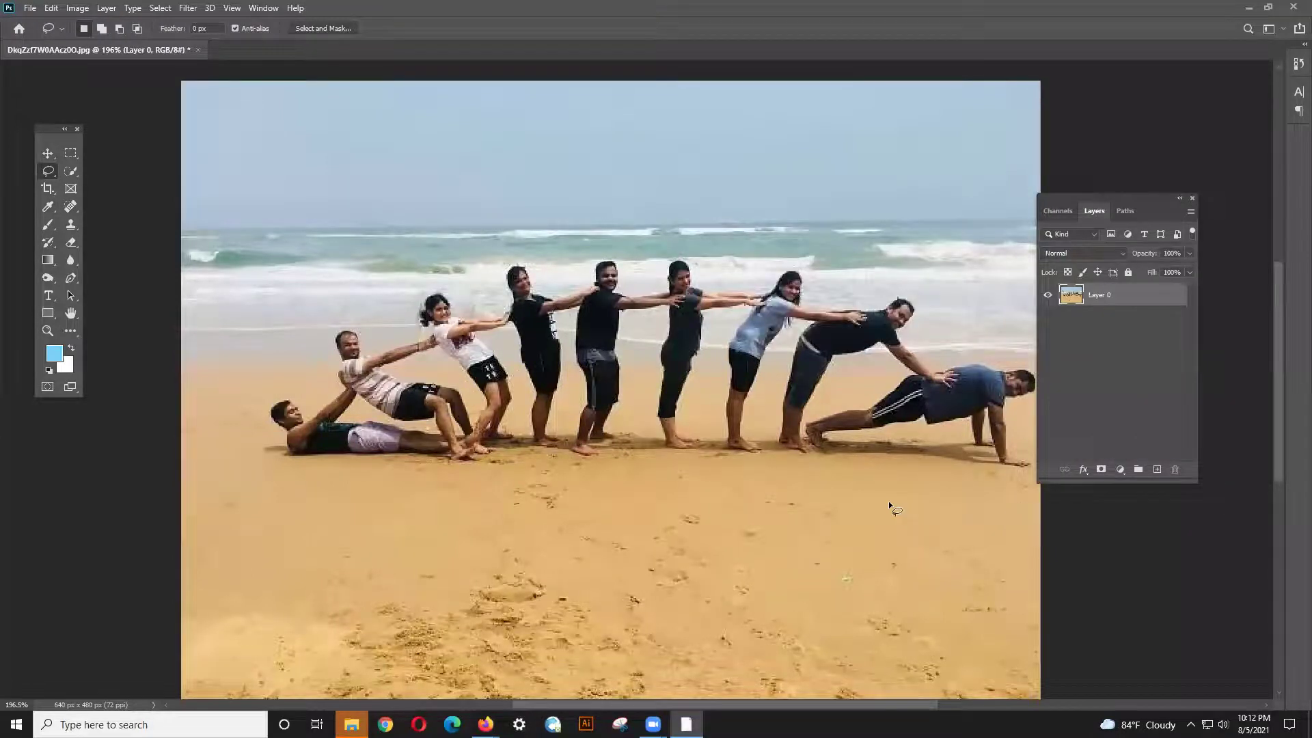
{"action": "scroll", "coordinate": [889, 501], "scroll_direction": "down", "scroll_amount": 3}
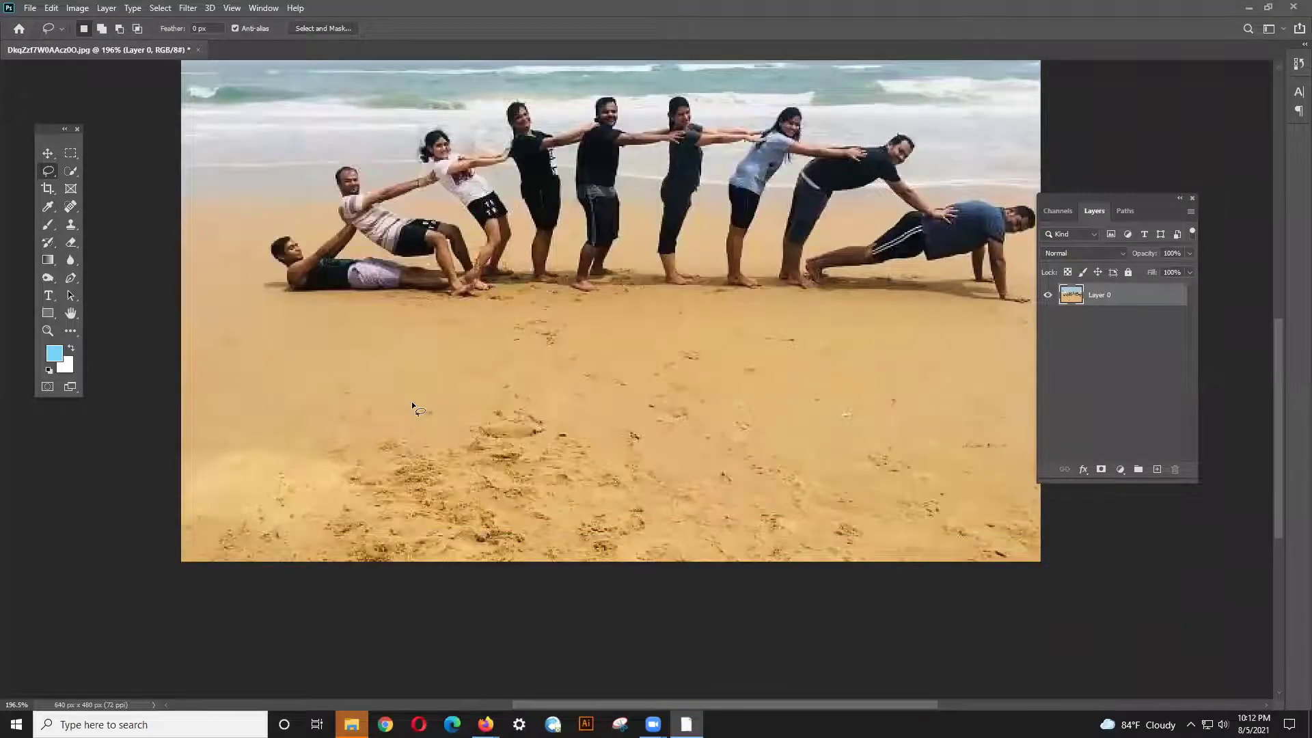
{"action": "scroll", "coordinate": [411, 405], "scroll_direction": "up", "scroll_amount": 3}
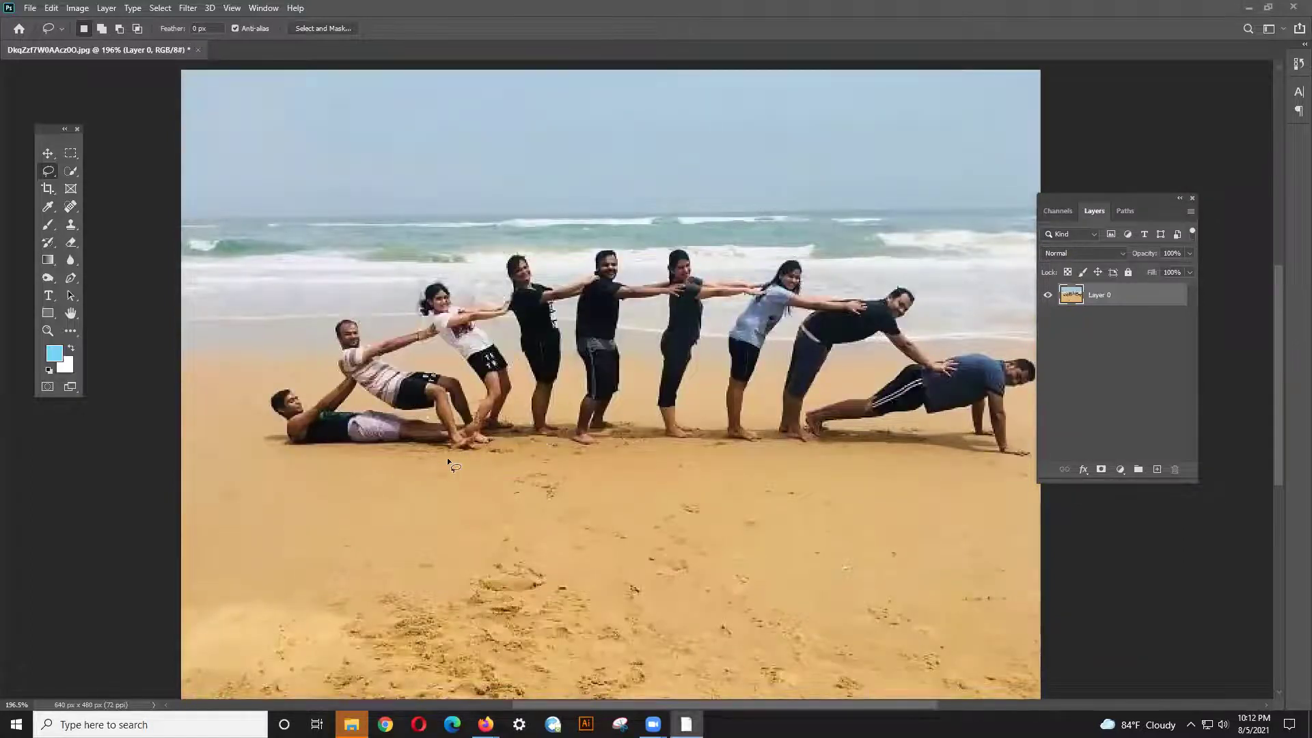
- Lasso around the whole line of people and Content-Aware fill them away
{"action": "mouse_move", "coordinate": [457, 458]}
{"action": "left_mouse_down"}
{"action": "mouse_move", "coordinate": [311, 461]}
{"action": "mouse_move", "coordinate": [263, 441]}
{"action": "mouse_move", "coordinate": [270, 377]}
{"action": "mouse_move", "coordinate": [317, 327]}
{"action": "mouse_move", "coordinate": [418, 264]}
{"action": "mouse_move", "coordinate": [493, 291]}
{"action": "mouse_move", "coordinate": [573, 273]}
{"action": "left_mouse_up"}
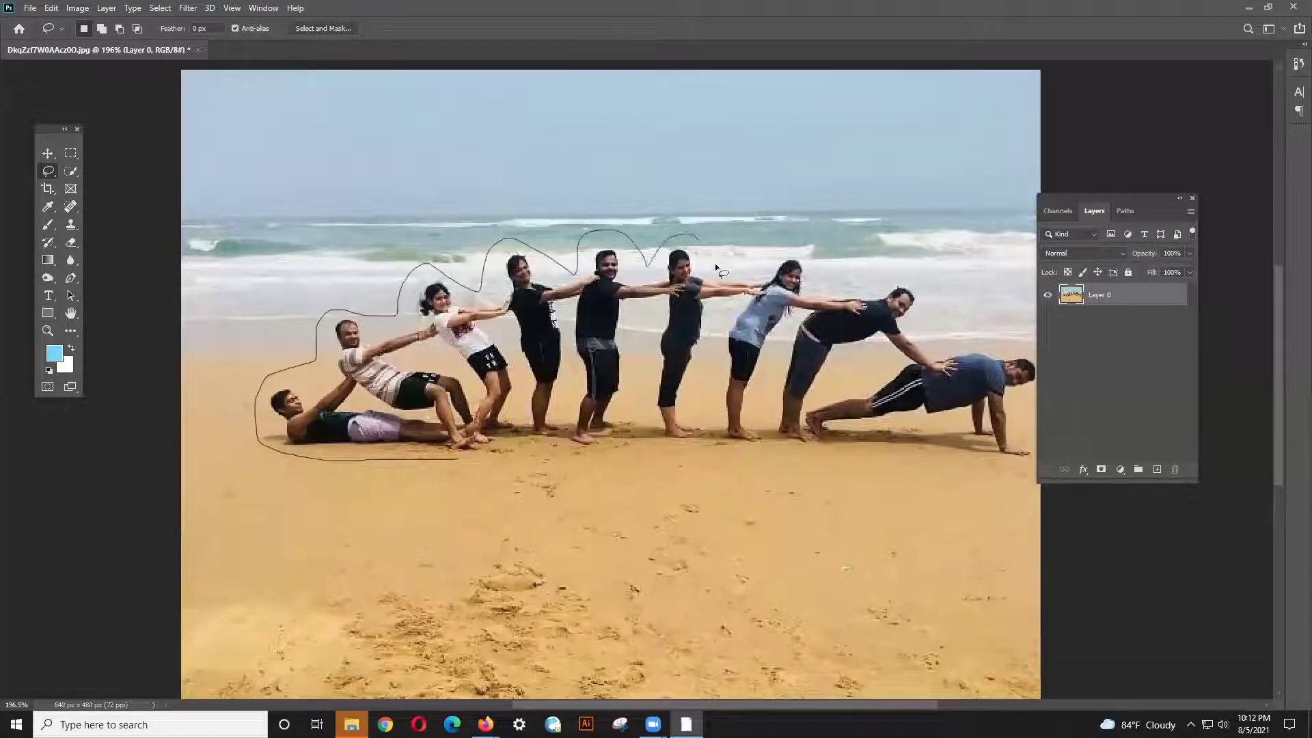
{"action": "left_click_drag", "start_coordinate": [829, 282], "coordinate": [941, 309]}
{"action": "mouse_move", "coordinate": [1021, 330]}
{"action": "left_mouse_down"}
{"action": "mouse_move", "coordinate": [1061, 396]}
{"action": "mouse_move", "coordinate": [1032, 486]}
{"action": "mouse_move", "coordinate": [755, 457]}
{"action": "mouse_move", "coordinate": [547, 481]}
{"action": "mouse_move", "coordinate": [437, 459]}
{"action": "left_mouse_up"}
{"action": "right_click", "coordinate": [449, 436]}
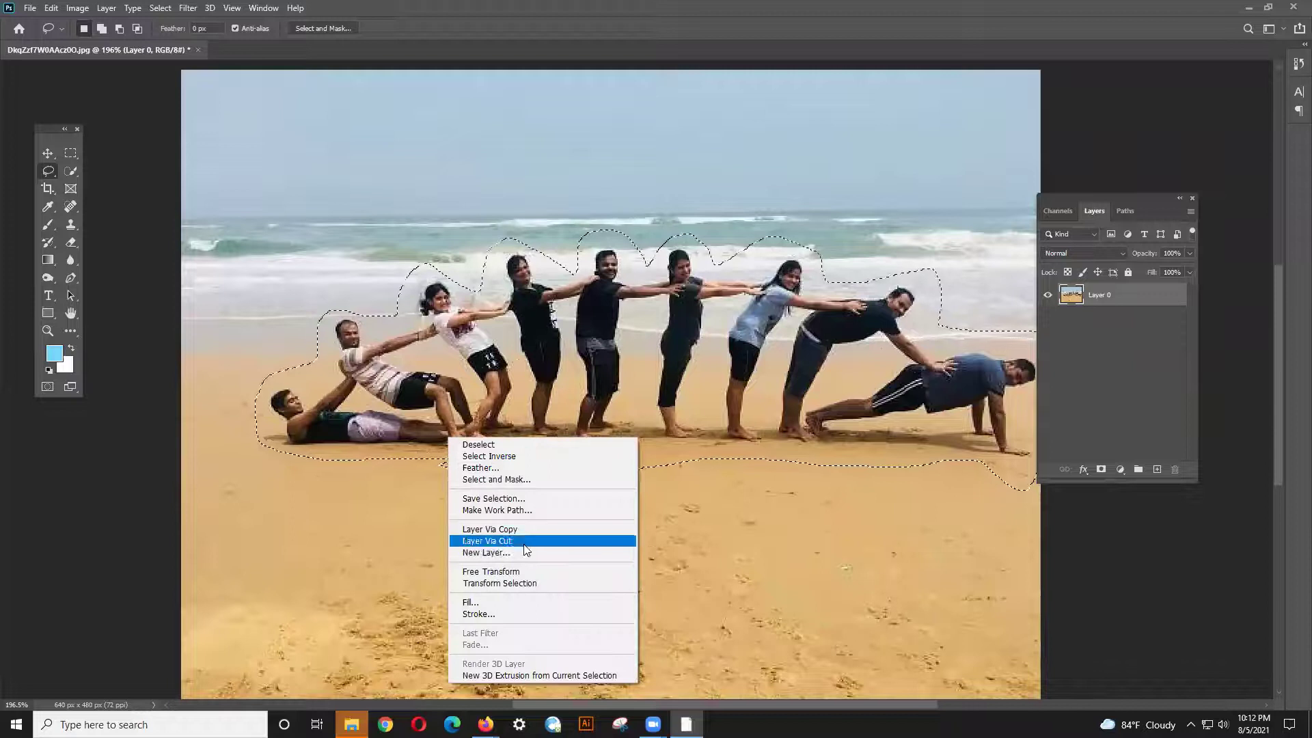
{"action": "left_click", "coordinate": [489, 602]}
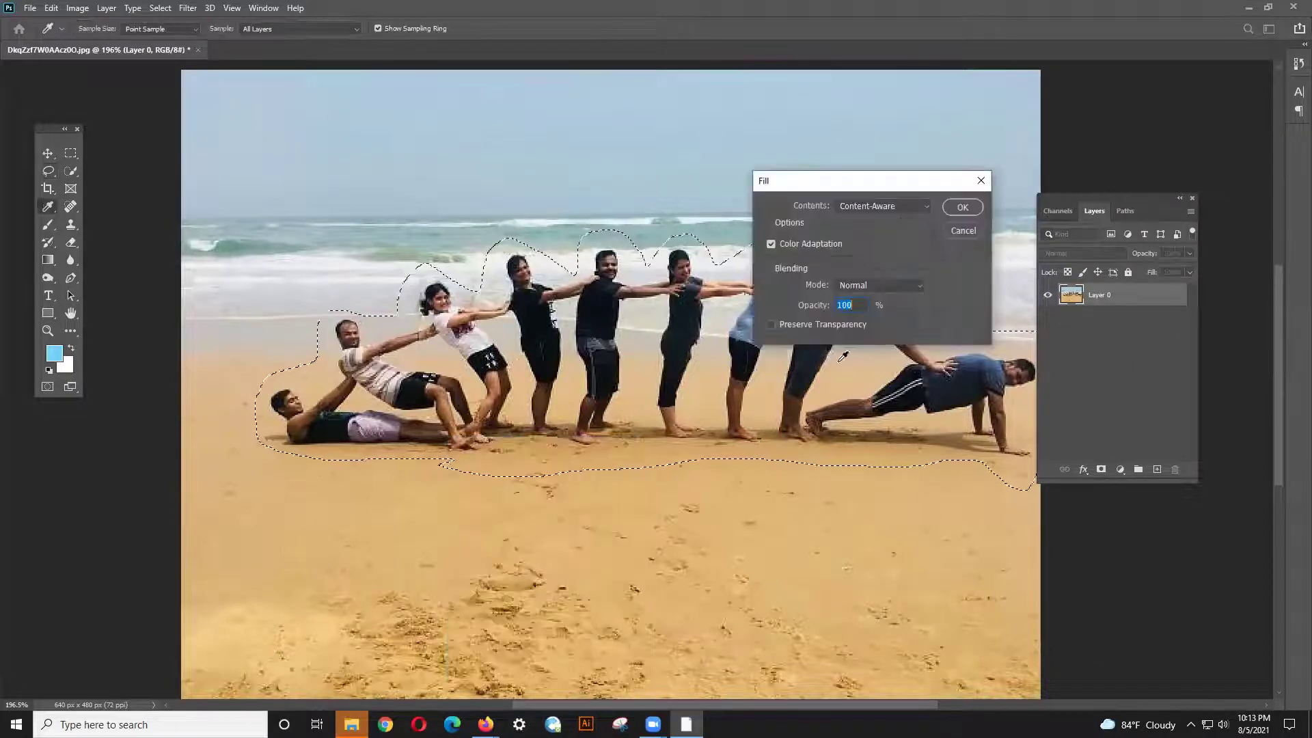
{"action": "left_click", "coordinate": [950, 207]}
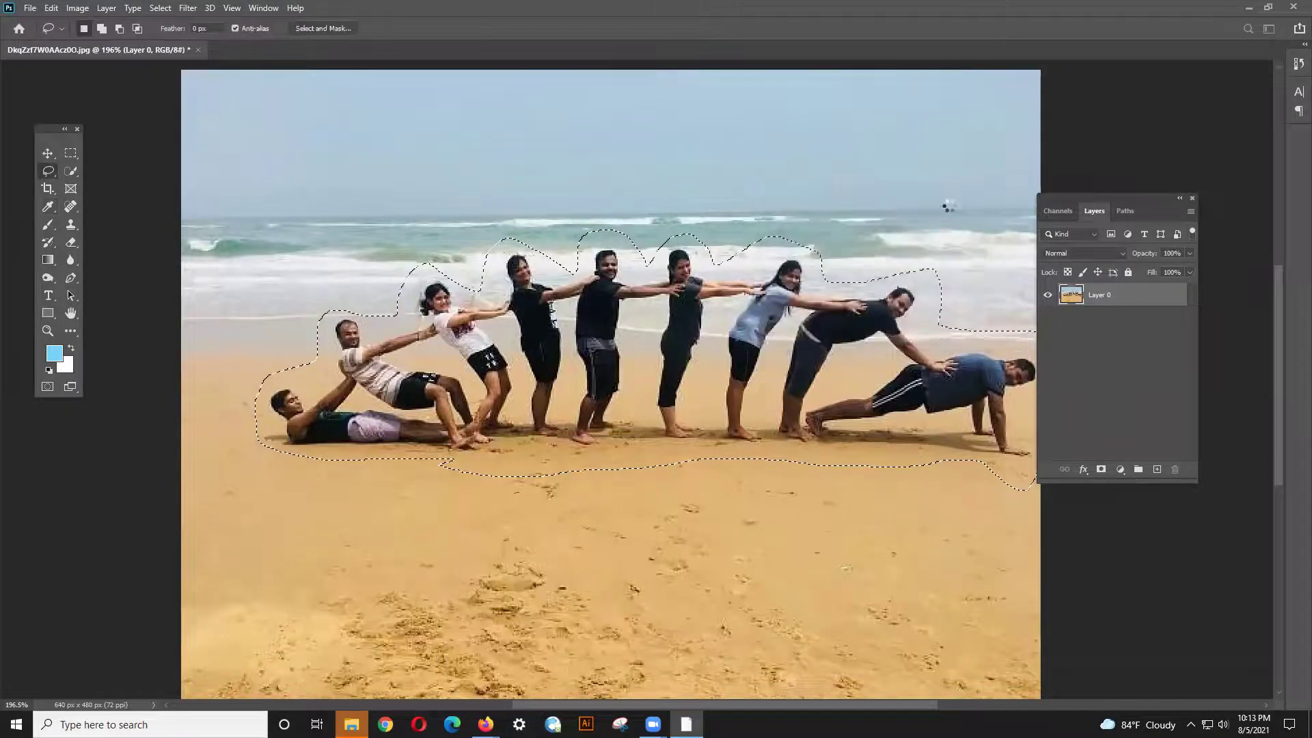
{"action": "key", "text": "ctrl+d"}
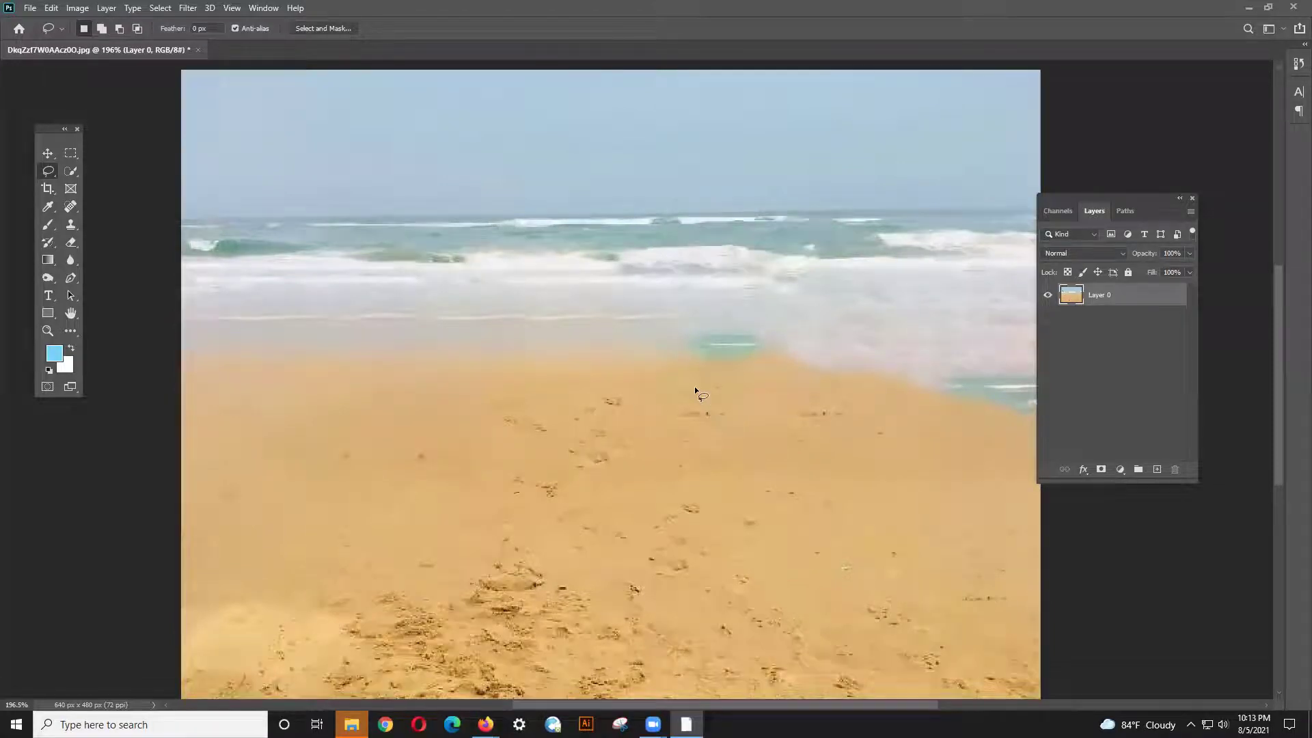
- Content-Aware fill the leftover green patch at the shoreline
{"action": "scroll", "coordinate": [724, 380], "scroll_direction": "down", "scroll_amount": 1}
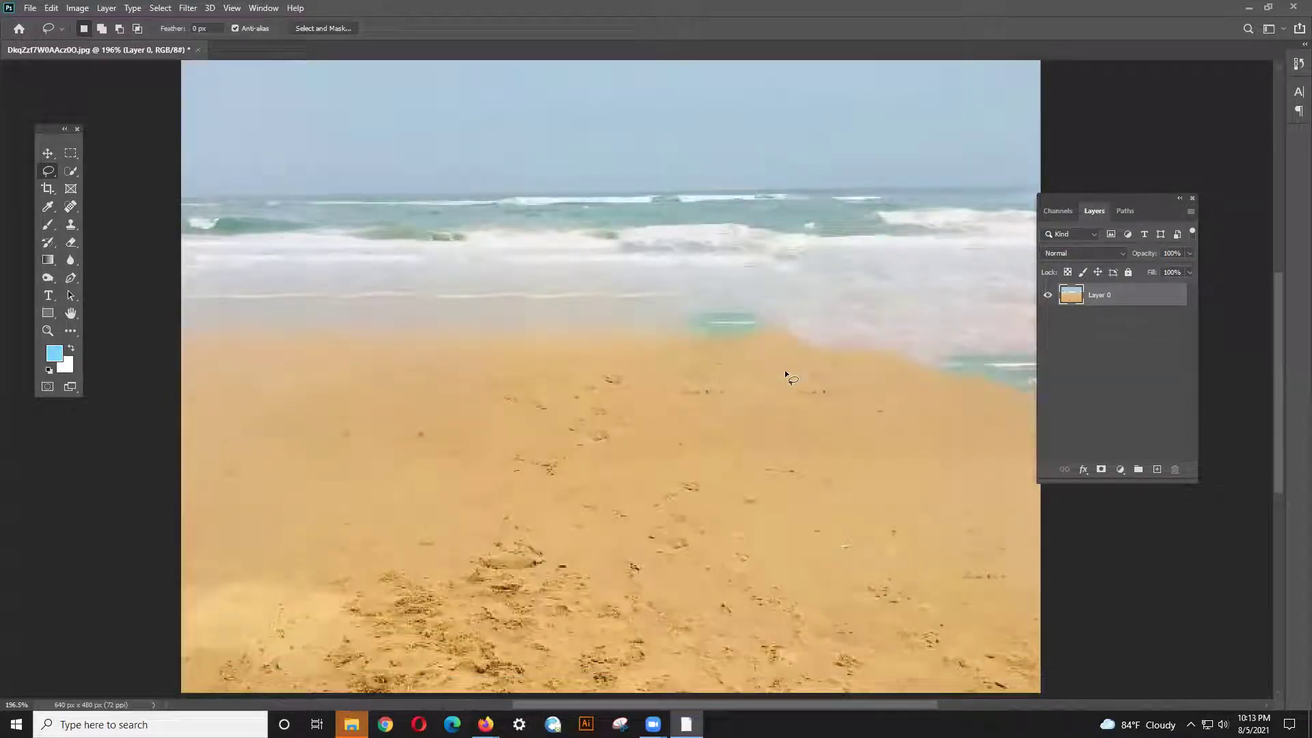
{"action": "left_click_drag", "start_coordinate": [769, 298], "coordinate": [776, 342]}
{"action": "left_click", "coordinate": [772, 330]}
{"action": "scroll", "coordinate": [772, 330], "scroll_direction": "down", "scroll_amount": 1}
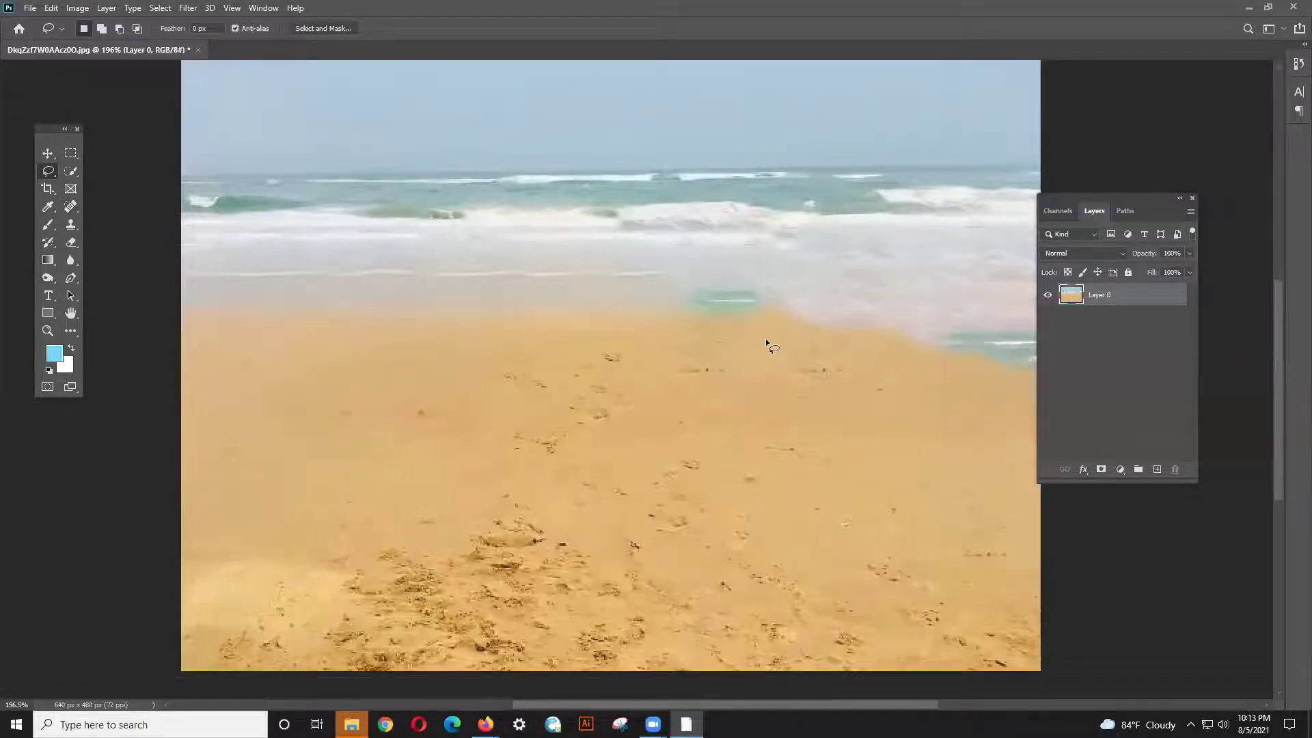
{"action": "mouse_move", "coordinate": [765, 334]}
{"action": "left_mouse_down"}
{"action": "mouse_move", "coordinate": [678, 312]}
{"action": "mouse_move", "coordinate": [768, 311]}
{"action": "left_mouse_up"}
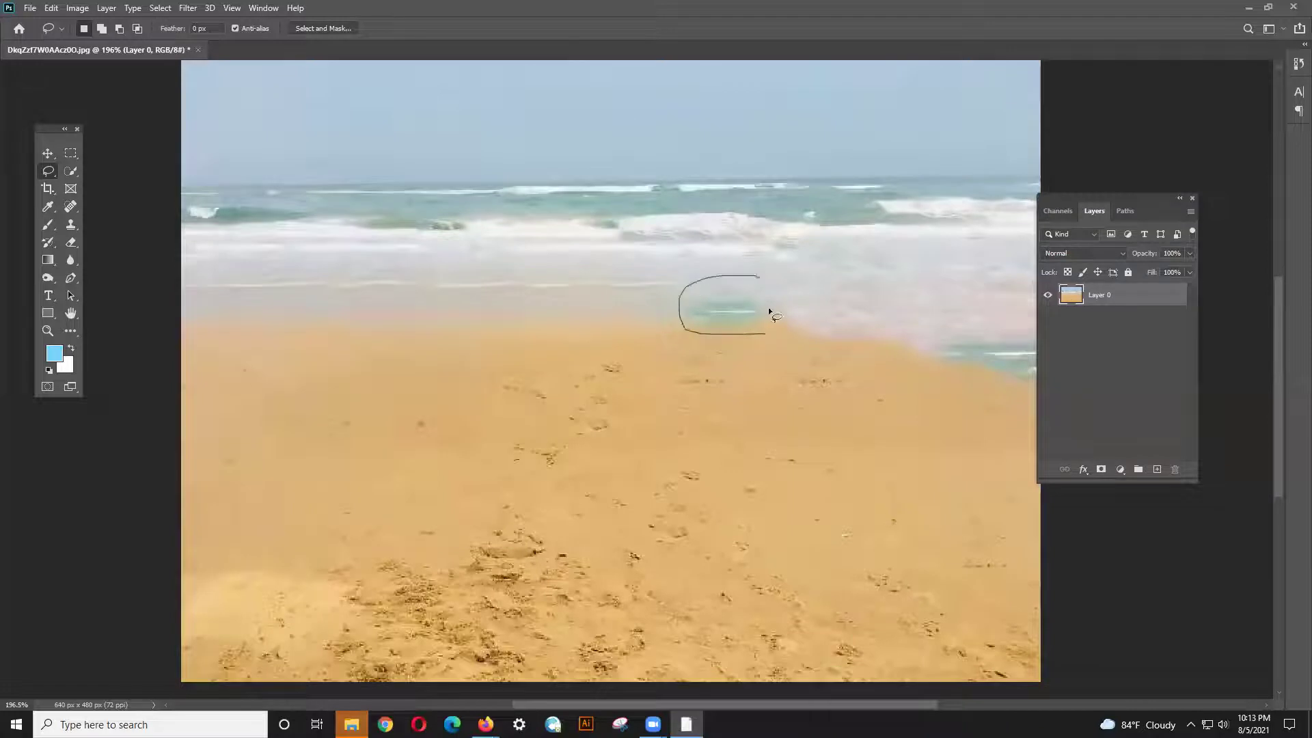
{"action": "right_click", "coordinate": [731, 315]}
{"action": "left_click", "coordinate": [771, 476]}
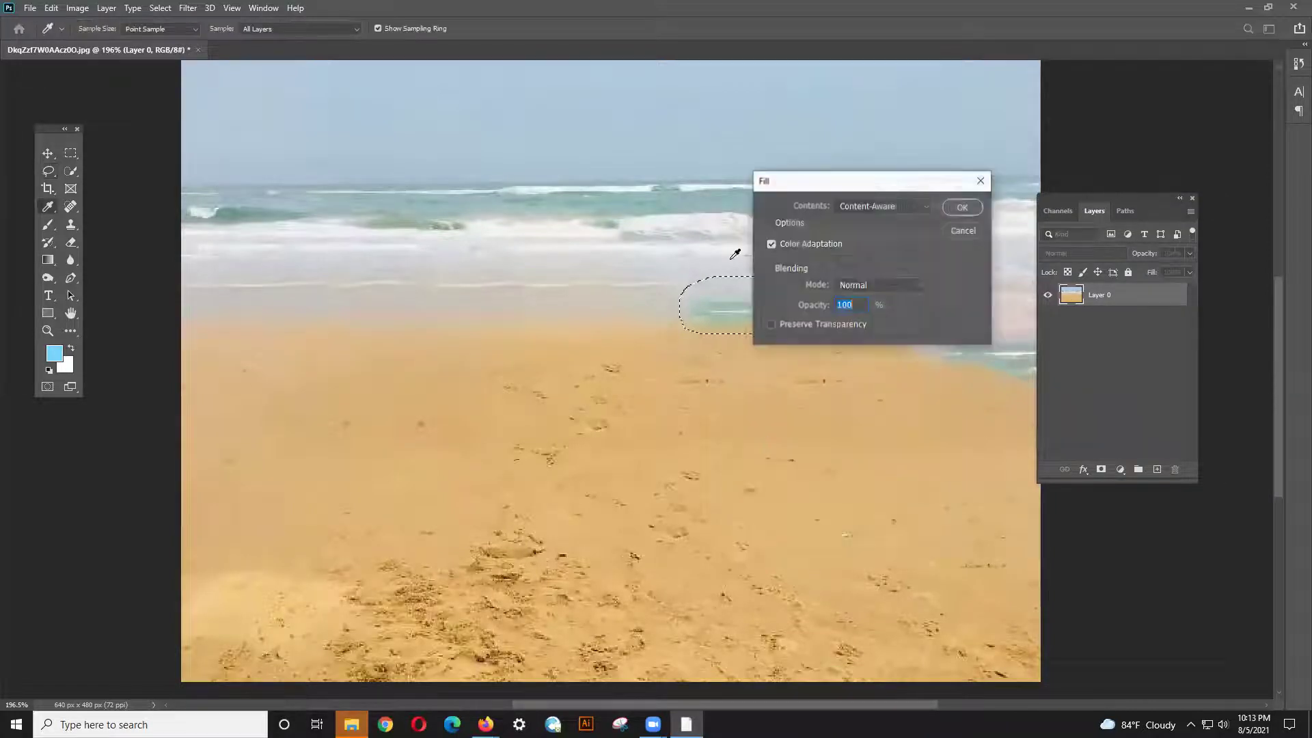
{"action": "left_click", "coordinate": [974, 207]}
{"action": "key", "text": "ctrl+d"}
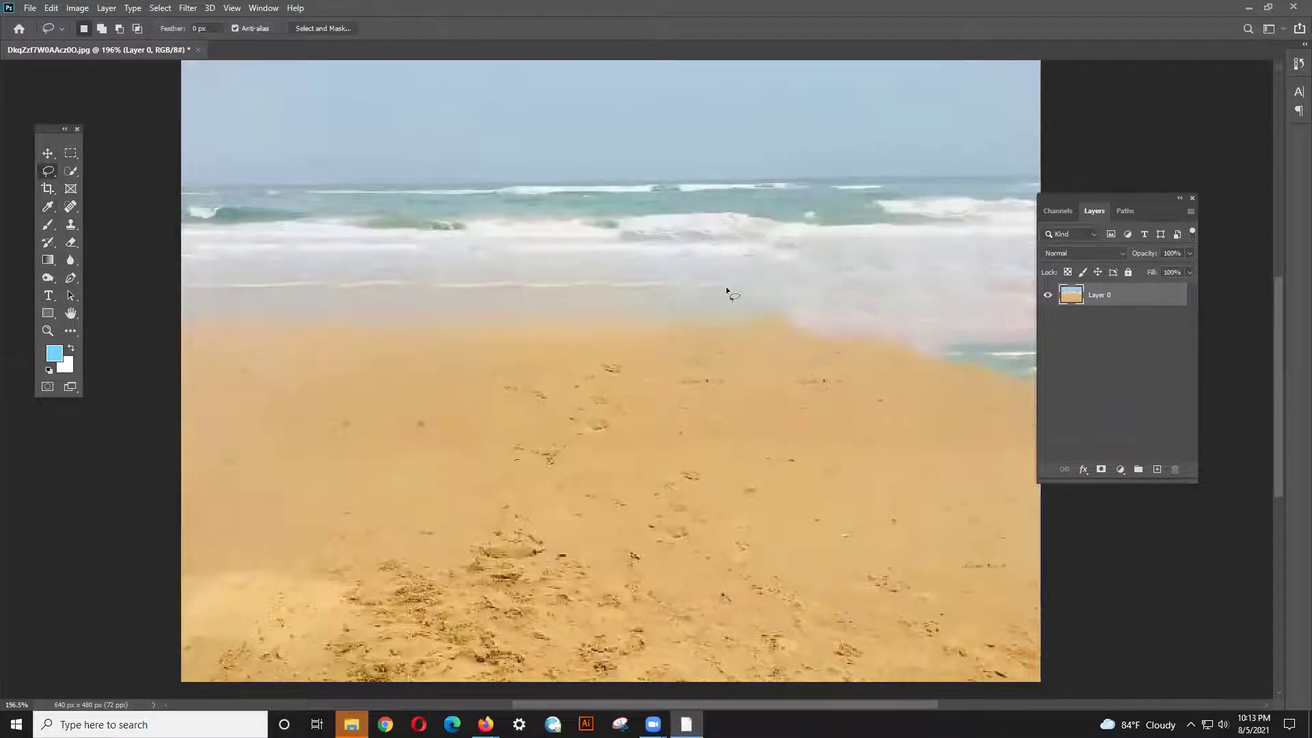
- Content-Aware fill the remaining patch at the right edge with surrounding surf
{"action": "left_click_drag", "start_coordinate": [1002, 330], "coordinate": [1079, 350]}
{"action": "left_click_drag", "start_coordinate": [969, 381], "coordinate": [974, 371]}
{"action": "right_click", "coordinate": [975, 370]}
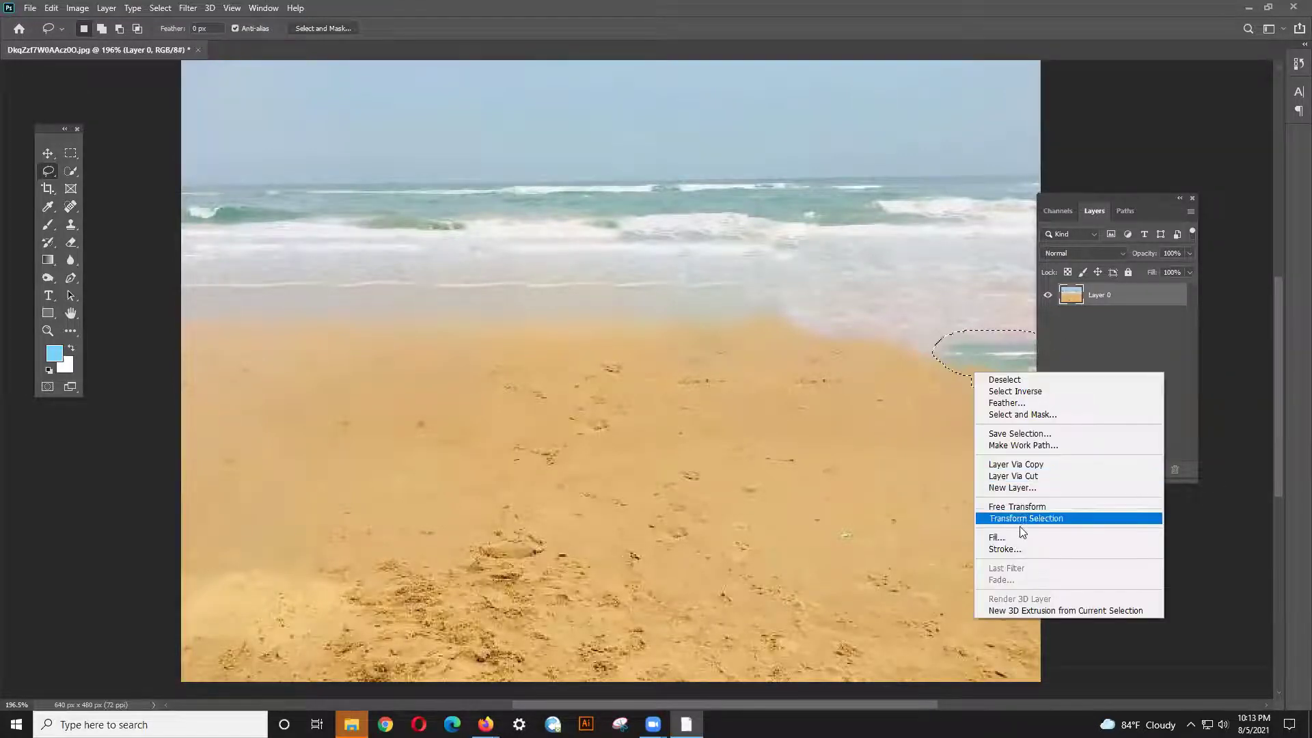
{"action": "left_click", "coordinate": [1014, 536]}
{"action": "left_click", "coordinate": [961, 208]}
{"action": "key", "text": "ctrl+d"}
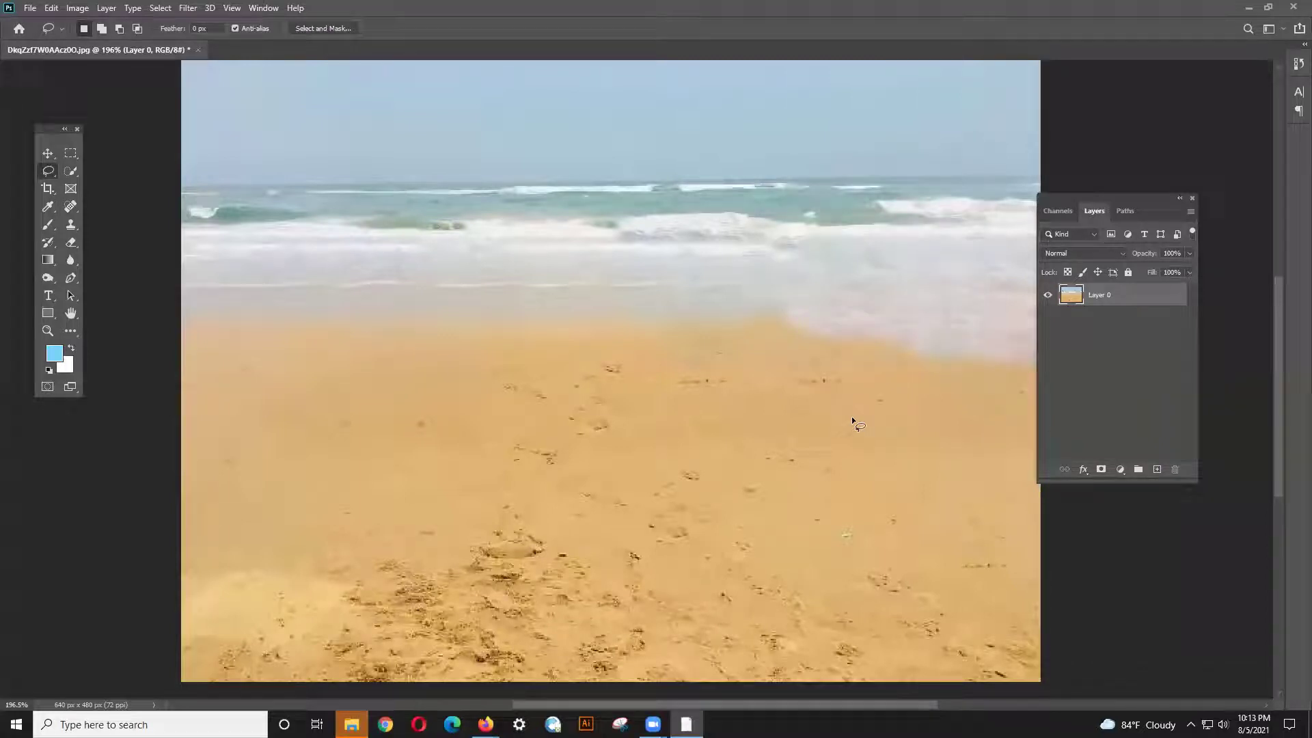
{"action": "scroll", "coordinate": [622, 379], "scroll_direction": "up", "scroll_amount": 3}
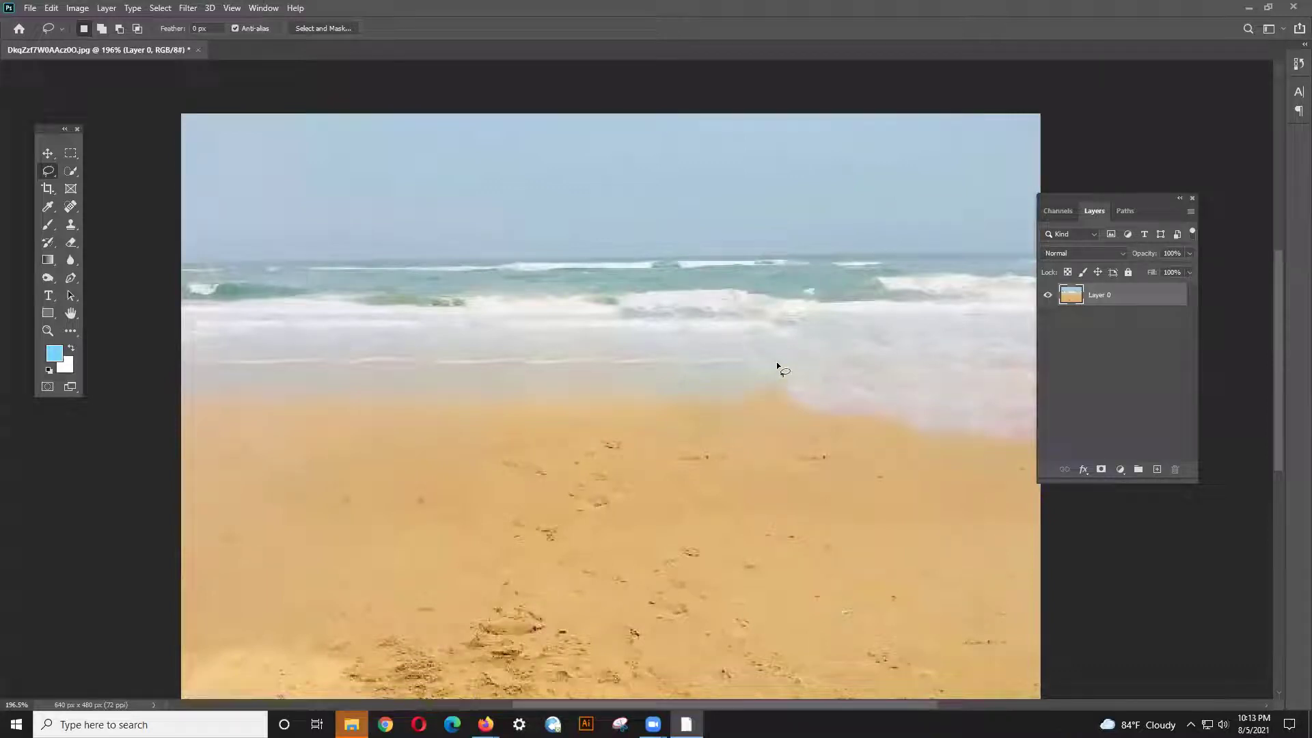
- Close the edited beach photo without saving and open the two-beach-chairs image
{"action": "left_click", "coordinate": [200, 51]}
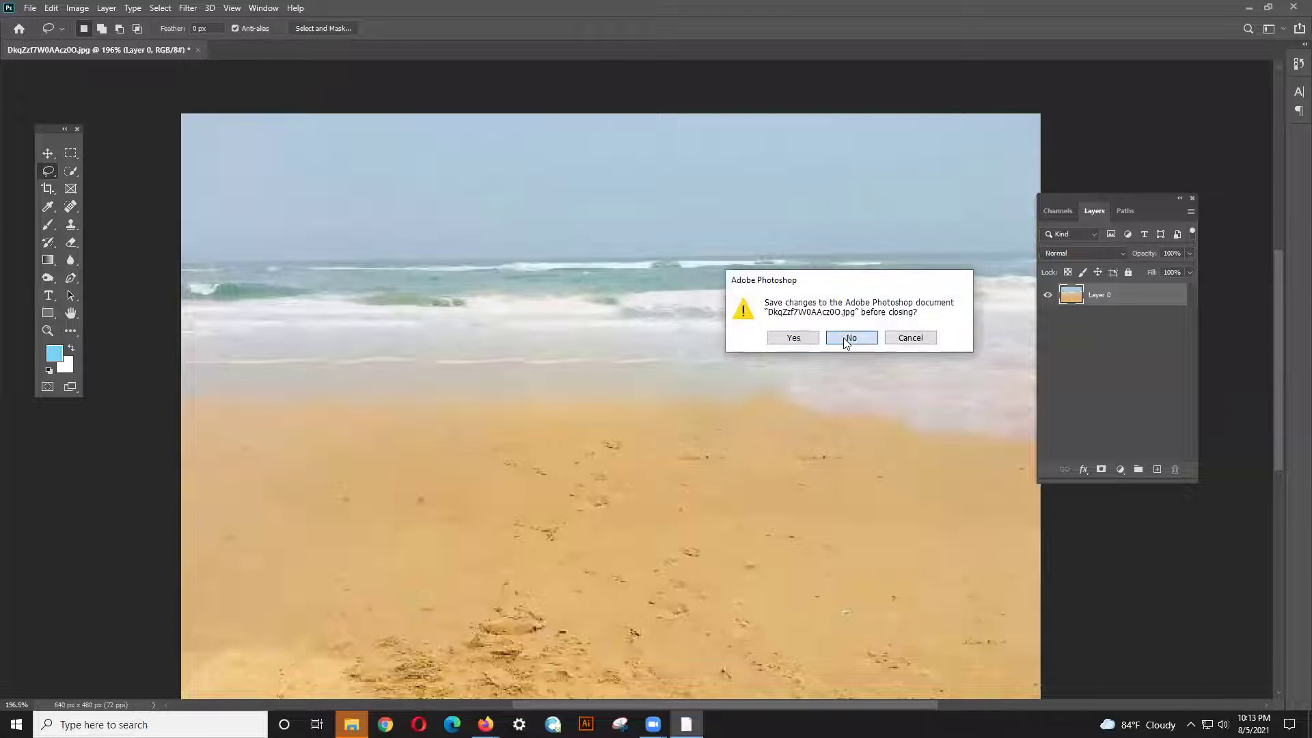
{"action": "left_click", "coordinate": [843, 338]}
{"action": "left_click", "coordinate": [30, 8]}
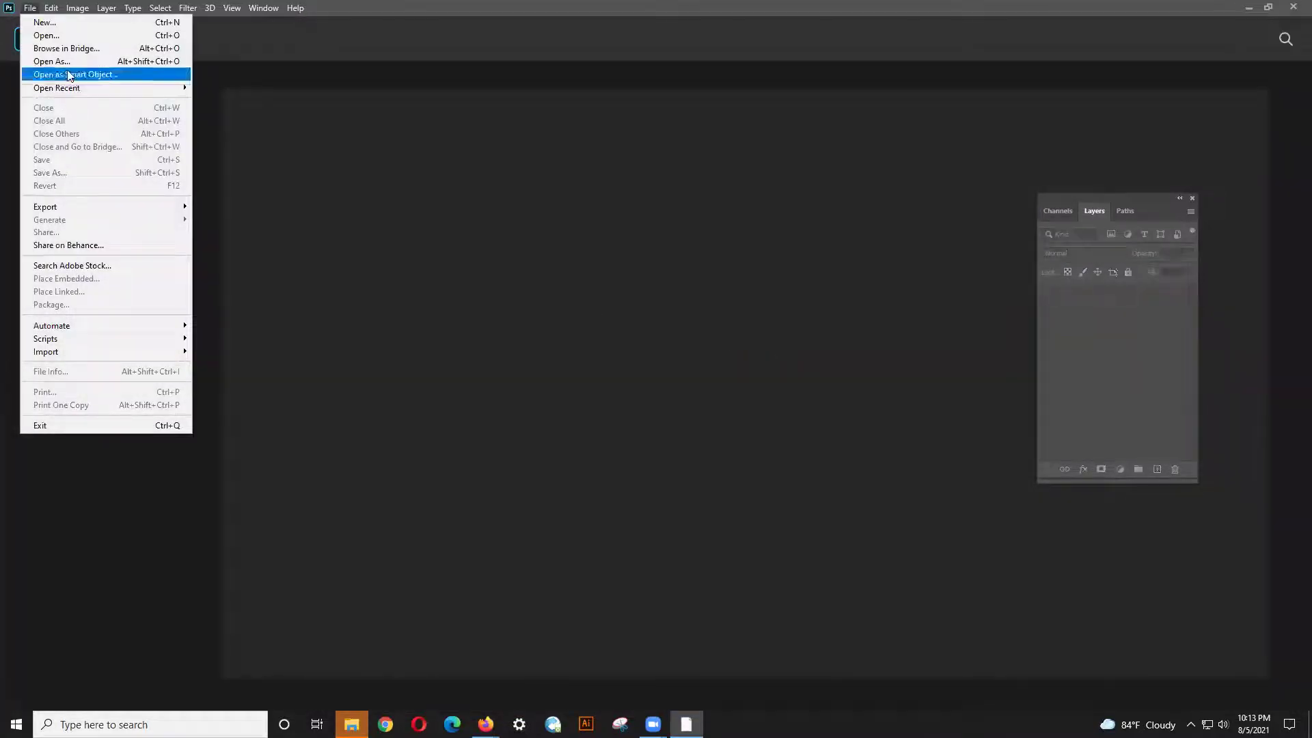
{"action": "left_click", "coordinate": [68, 36]}
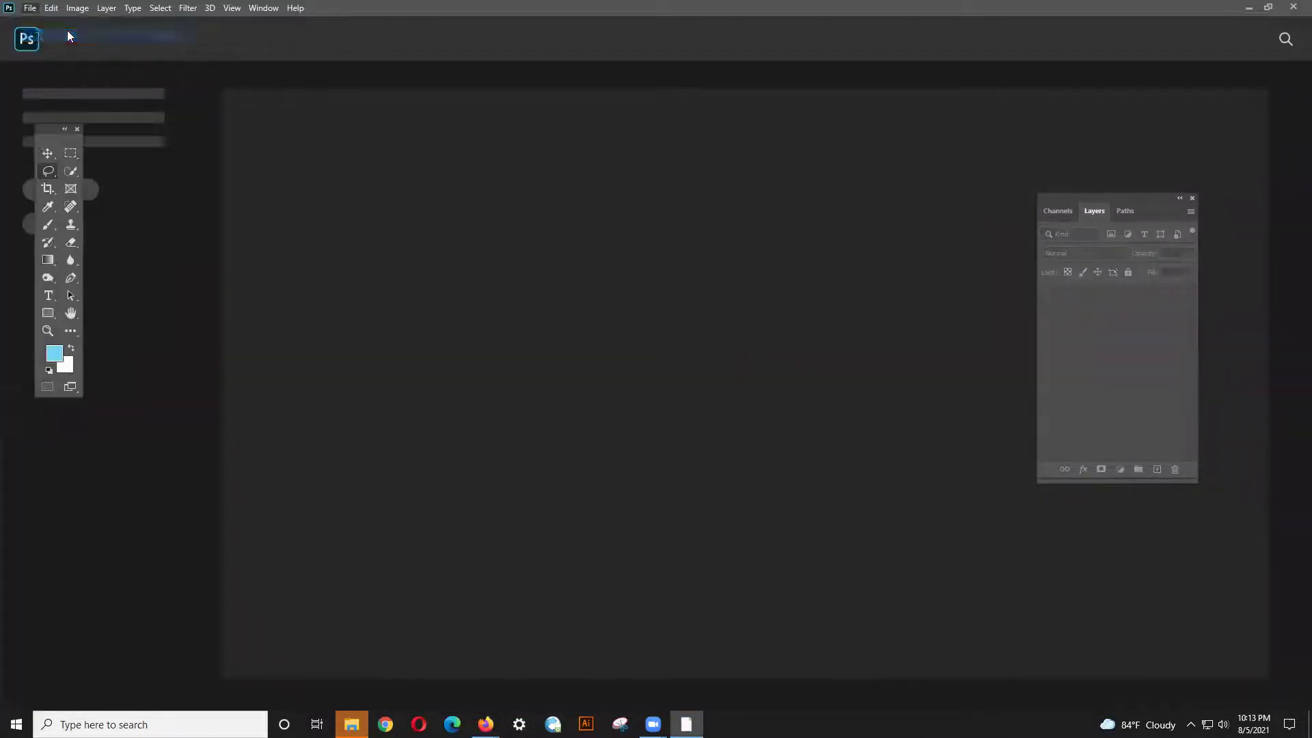
{"action": "scroll", "coordinate": [318, 273], "scroll_direction": "down", "scroll_amount": 1}
{"action": "double_click", "coordinate": [305, 342]}
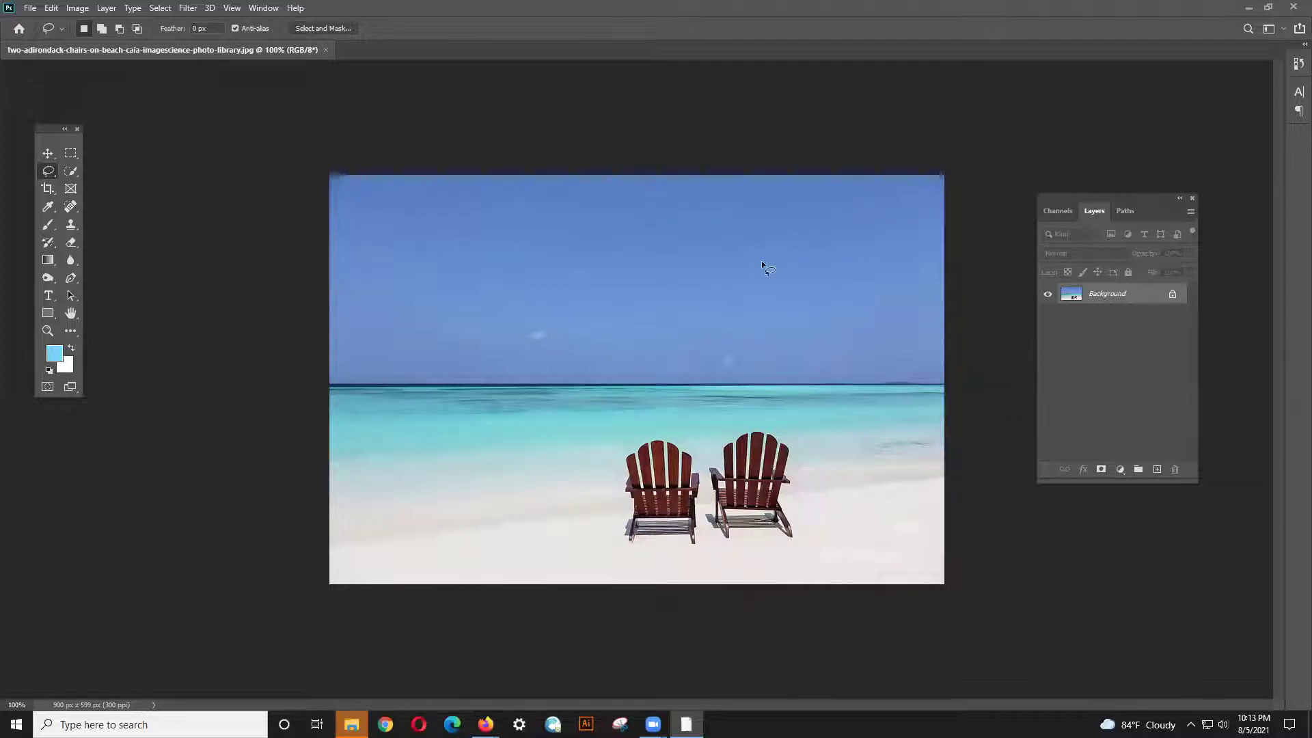
- Unlock the Background layer to Layer 0 and lasso the right-hand chair
{"action": "mouse_move", "coordinate": [1129, 198]}
{"action": "left_mouse_down"}
{"action": "mouse_move", "coordinate": [1155, 195]}
{"action": "mouse_move", "coordinate": [1148, 175]}
{"action": "mouse_move", "coordinate": [1125, 189]}
{"action": "mouse_move", "coordinate": [1131, 210]}
{"action": "left_mouse_up"}
{"action": "left_click_drag", "start_coordinate": [1112, 205], "coordinate": [1137, 192]}
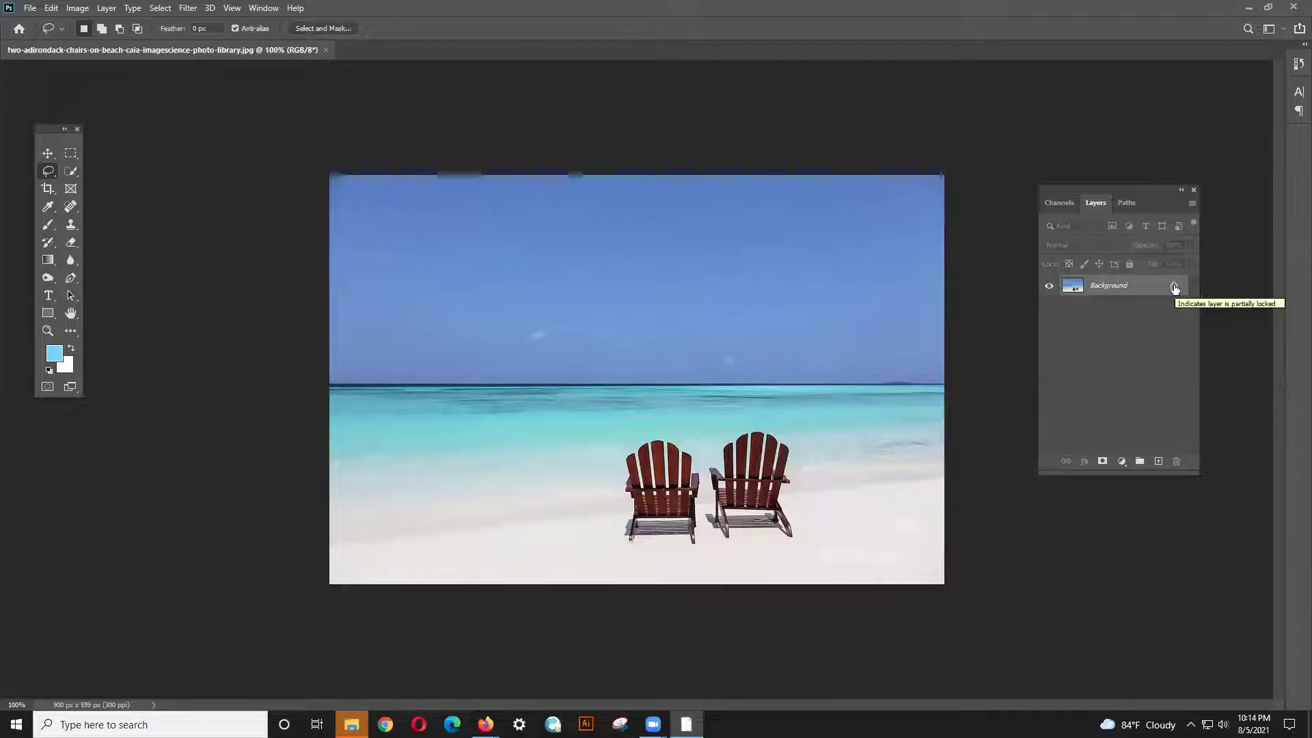
{"action": "left_click_drag", "start_coordinate": [1172, 292], "coordinate": [1178, 457]}
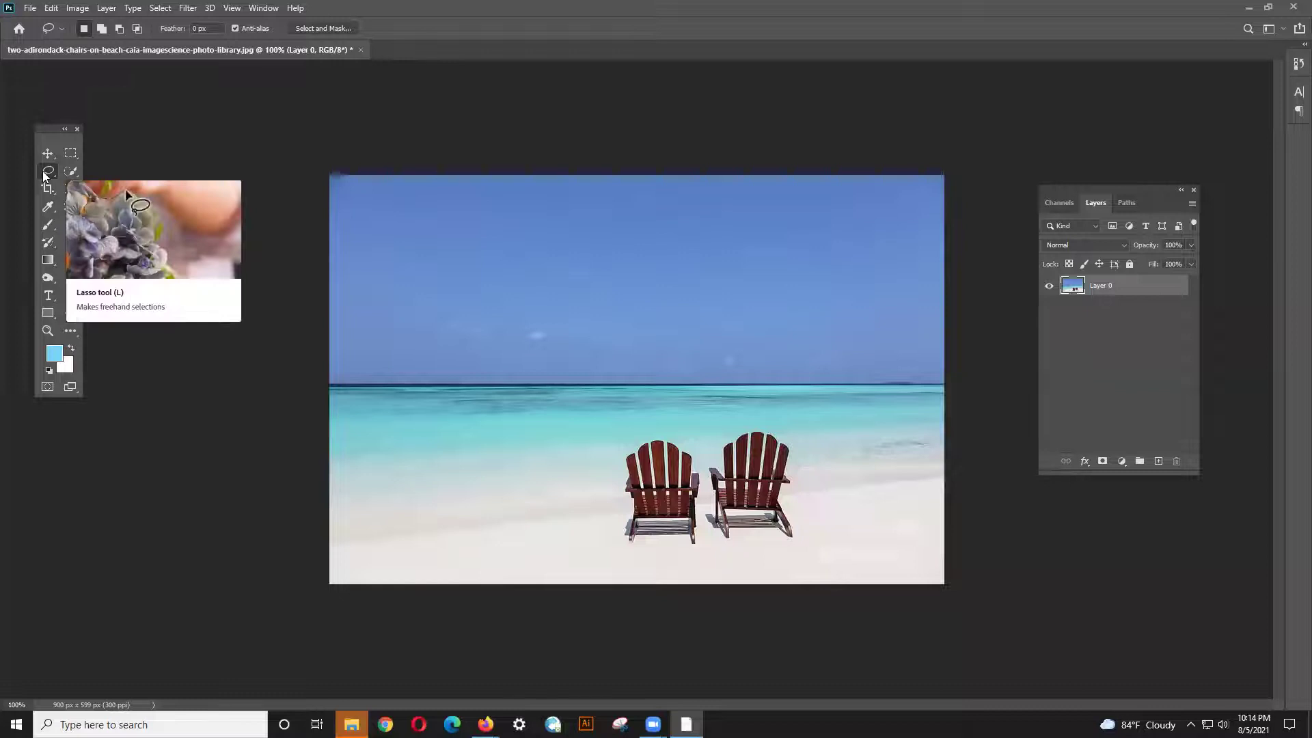
{"action": "left_click_drag", "start_coordinate": [43, 173], "coordinate": [77, 172]}
{"action": "mouse_move", "coordinate": [706, 535]}
{"action": "left_mouse_down"}
{"action": "mouse_move", "coordinate": [719, 440]}
{"action": "mouse_move", "coordinate": [765, 421]}
{"action": "mouse_move", "coordinate": [795, 485]}
{"action": "mouse_move", "coordinate": [786, 531]}
{"action": "mouse_move", "coordinate": [713, 538]}
{"action": "left_mouse_up"}
- Content-Aware fill the selected right-hand chair away
{"action": "right_click", "coordinate": [728, 505]}
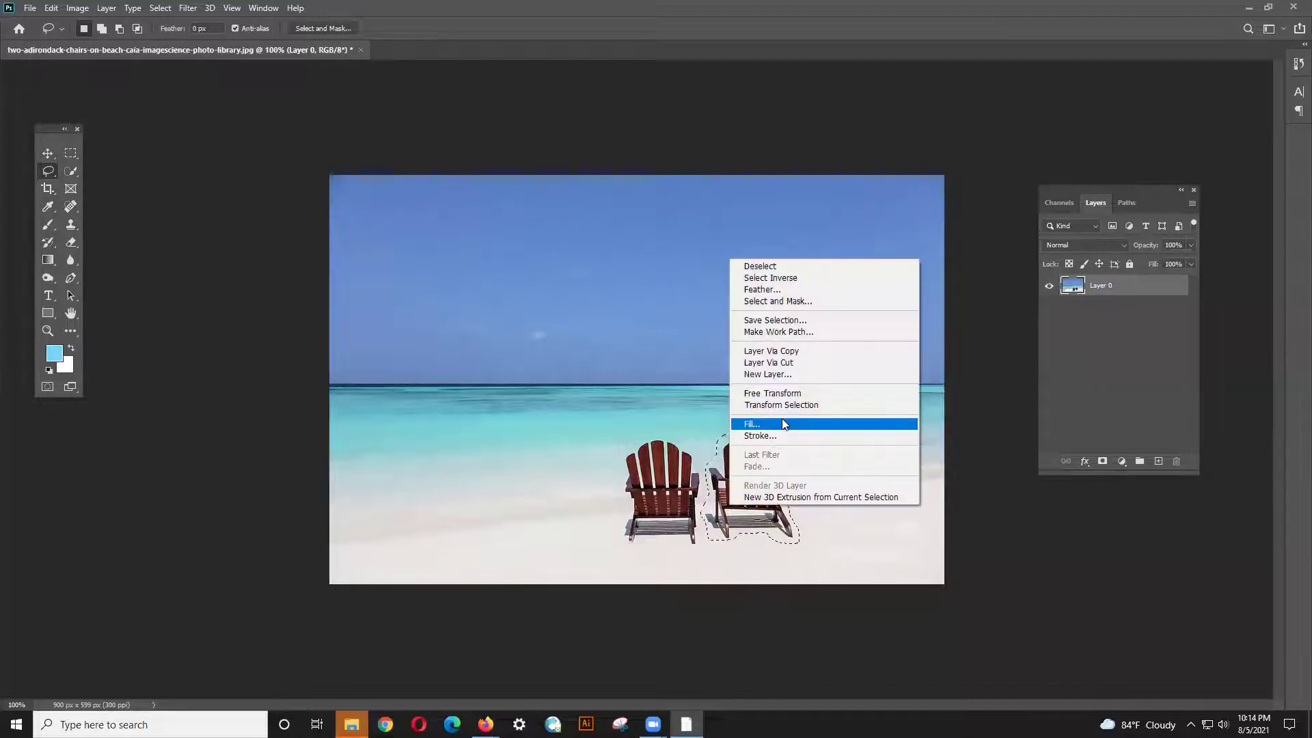
{"action": "left_click", "coordinate": [783, 419]}
{"action": "left_click_drag", "start_coordinate": [817, 182], "coordinate": [658, 208]}
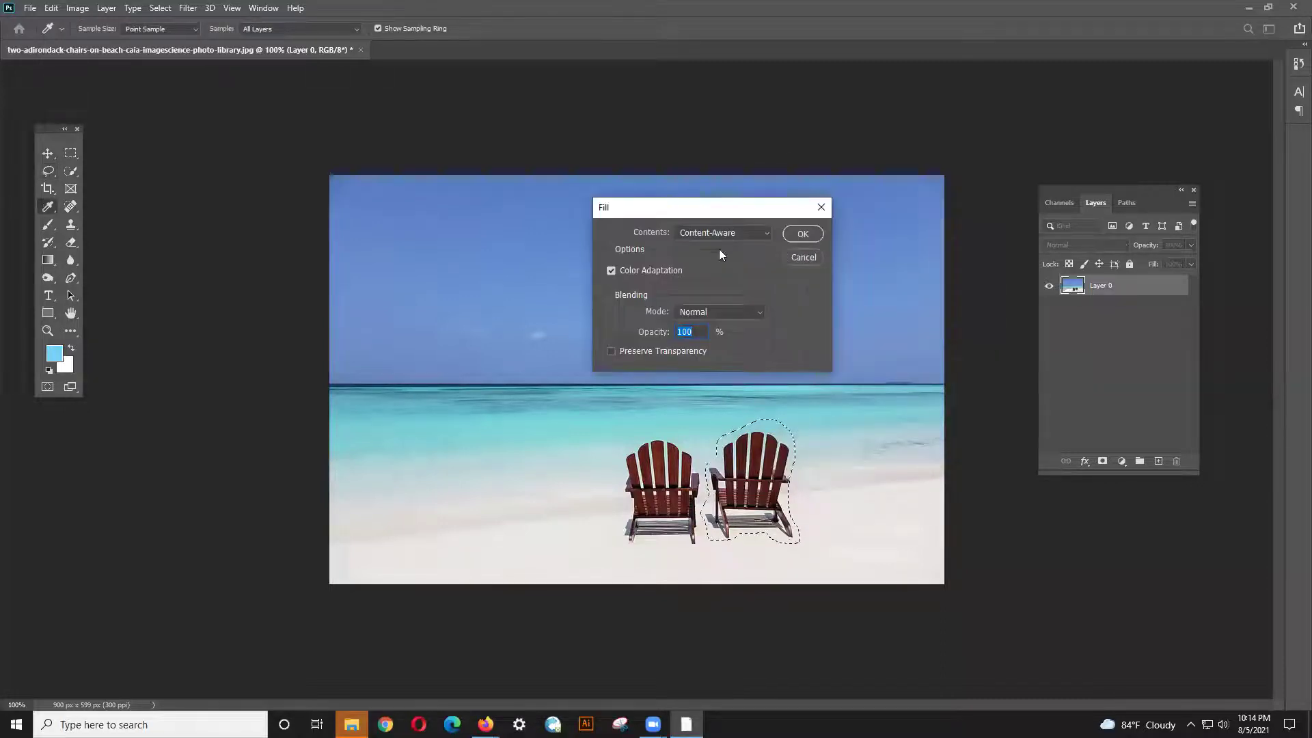
{"action": "left_click", "coordinate": [805, 234]}
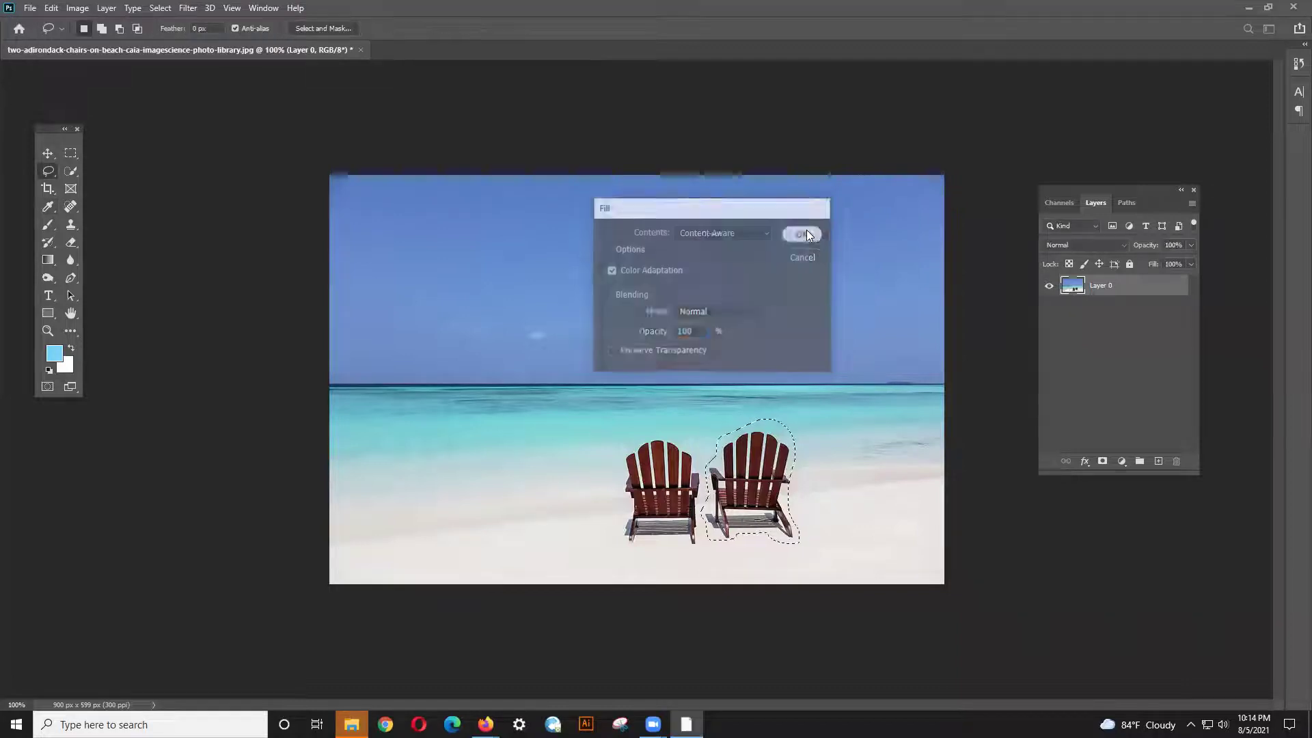
{"action": "key", "text": "ctrl+d"}
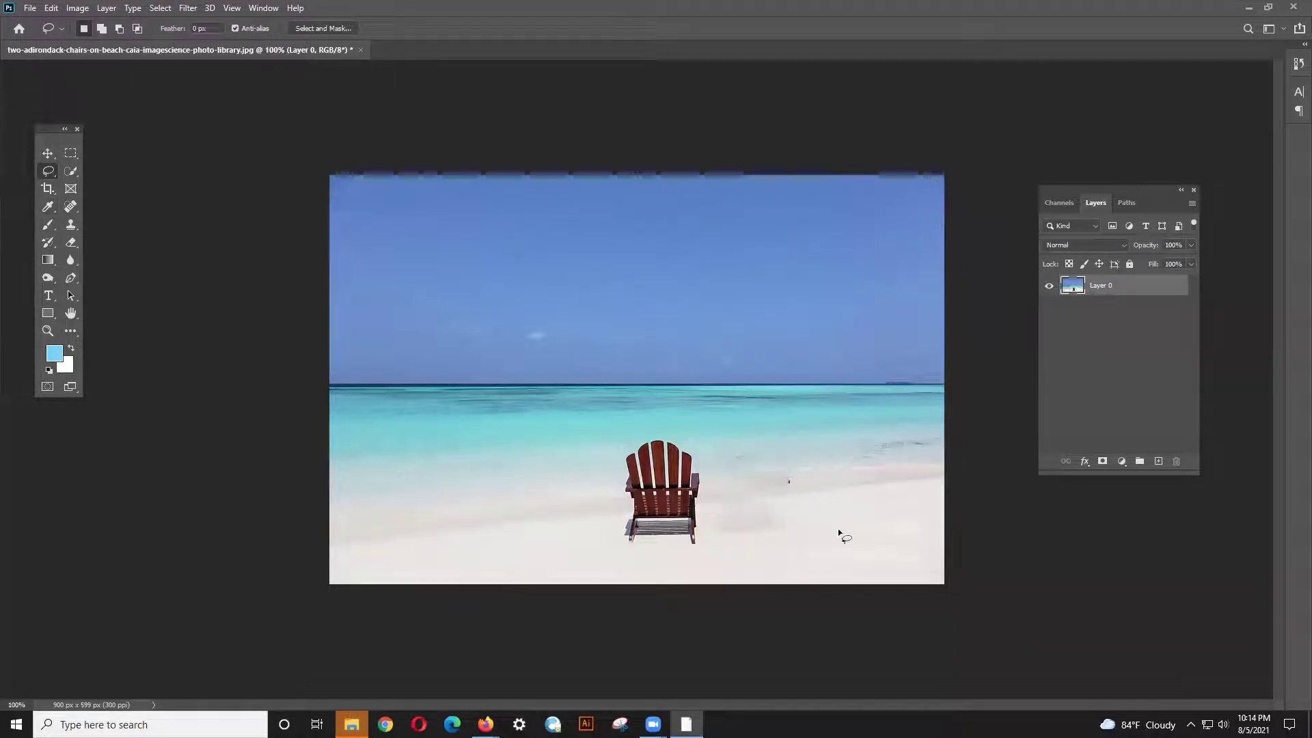
- Lasso and Content-Aware fill two leftover sand patches right of the chair
{"action": "mouse_move", "coordinate": [779, 527]}
{"action": "left_mouse_down"}
{"action": "mouse_move", "coordinate": [716, 535]}
{"action": "mouse_move", "coordinate": [720, 507]}
{"action": "mouse_move", "coordinate": [784, 522]}
{"action": "left_mouse_up"}
{"action": "right_click", "coordinate": [768, 512]}
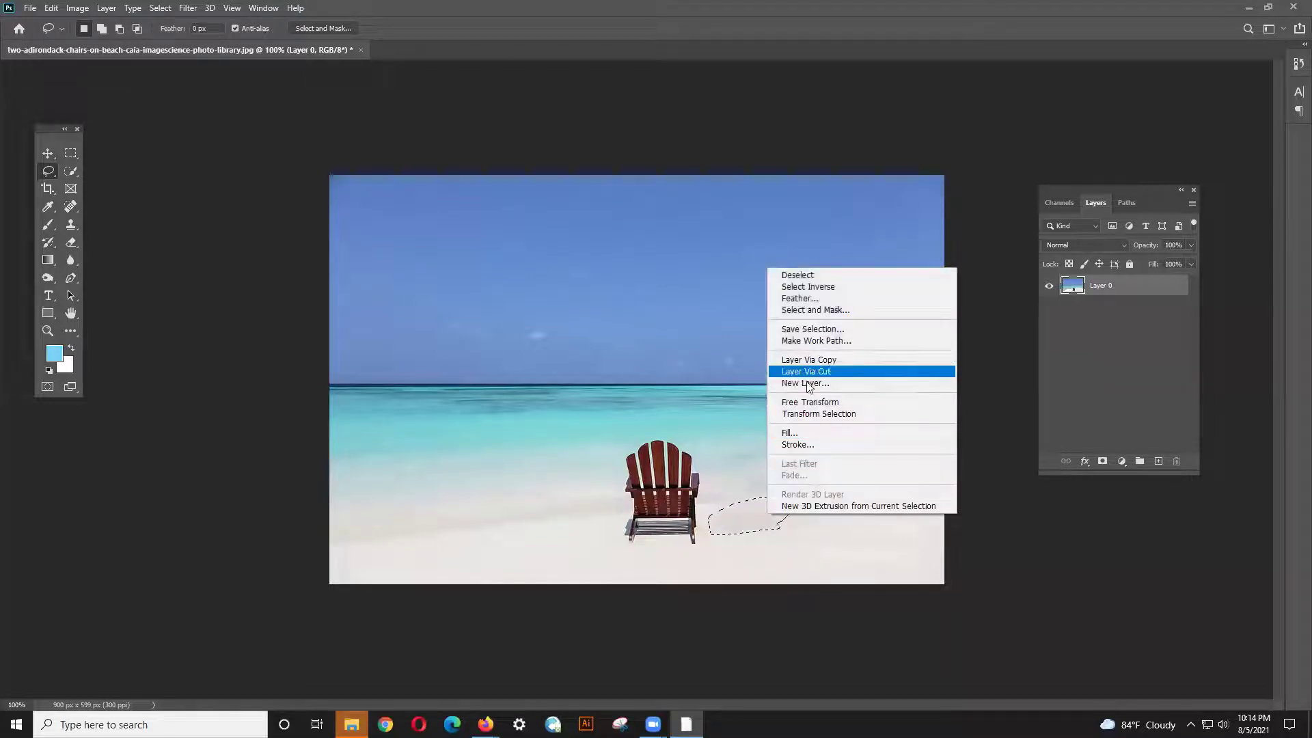
{"action": "left_click", "coordinate": [791, 431]}
{"action": "left_click", "coordinate": [801, 229]}
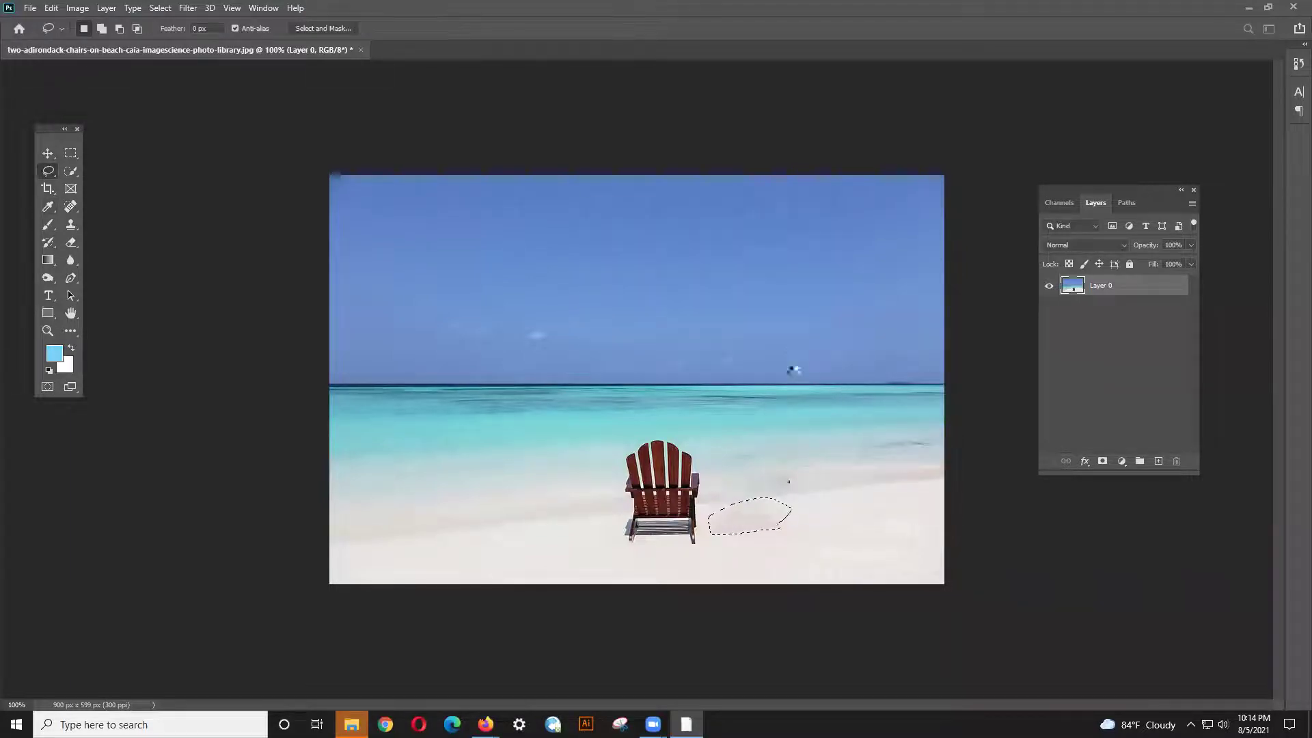
{"action": "mouse_move", "coordinate": [807, 499]}
{"action": "left_mouse_down"}
{"action": "mouse_move", "coordinate": [750, 501]}
{"action": "mouse_move", "coordinate": [805, 474]}
{"action": "mouse_move", "coordinate": [774, 491]}
{"action": "left_mouse_up"}
{"action": "right_click", "coordinate": [774, 491]}
{"action": "left_click", "coordinate": [809, 401]}
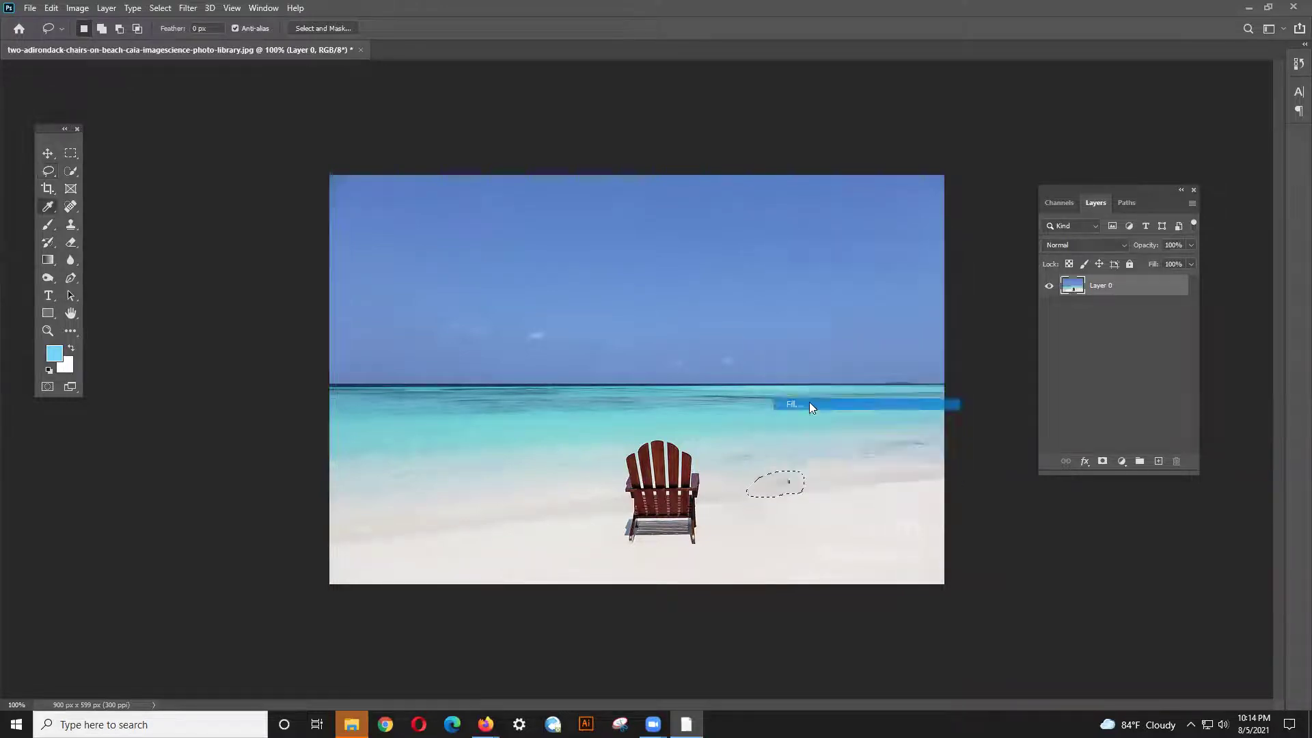
{"action": "left_click", "coordinate": [798, 233]}
{"action": "key", "text": "ctrl+d"}
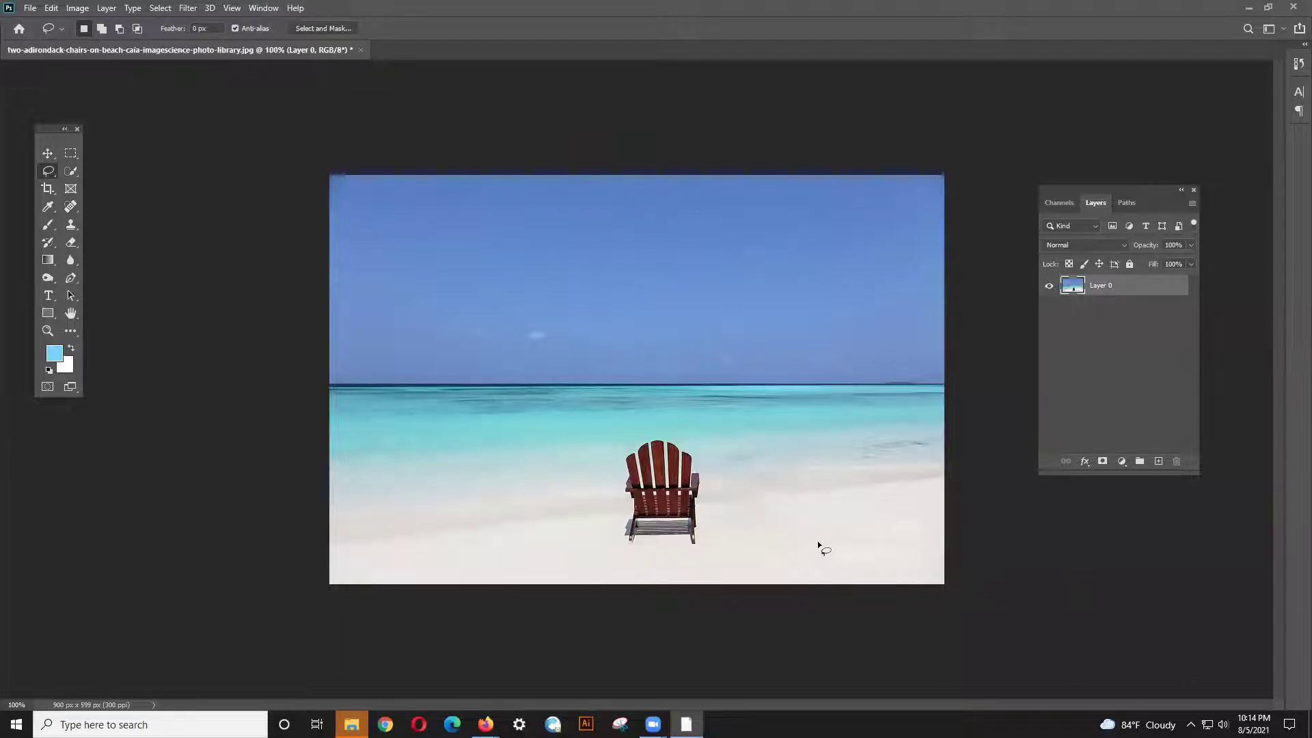
- Content-Aware fill two sand patches near the right edge and lower right
{"action": "mouse_move", "coordinate": [812, 564]}
{"action": "left_mouse_down"}
{"action": "mouse_move", "coordinate": [933, 567]}
{"action": "mouse_move", "coordinate": [923, 511]}
{"action": "mouse_move", "coordinate": [824, 509]}
{"action": "mouse_move", "coordinate": [810, 530]}
{"action": "left_mouse_up"}
{"action": "right_click", "coordinate": [826, 530]}
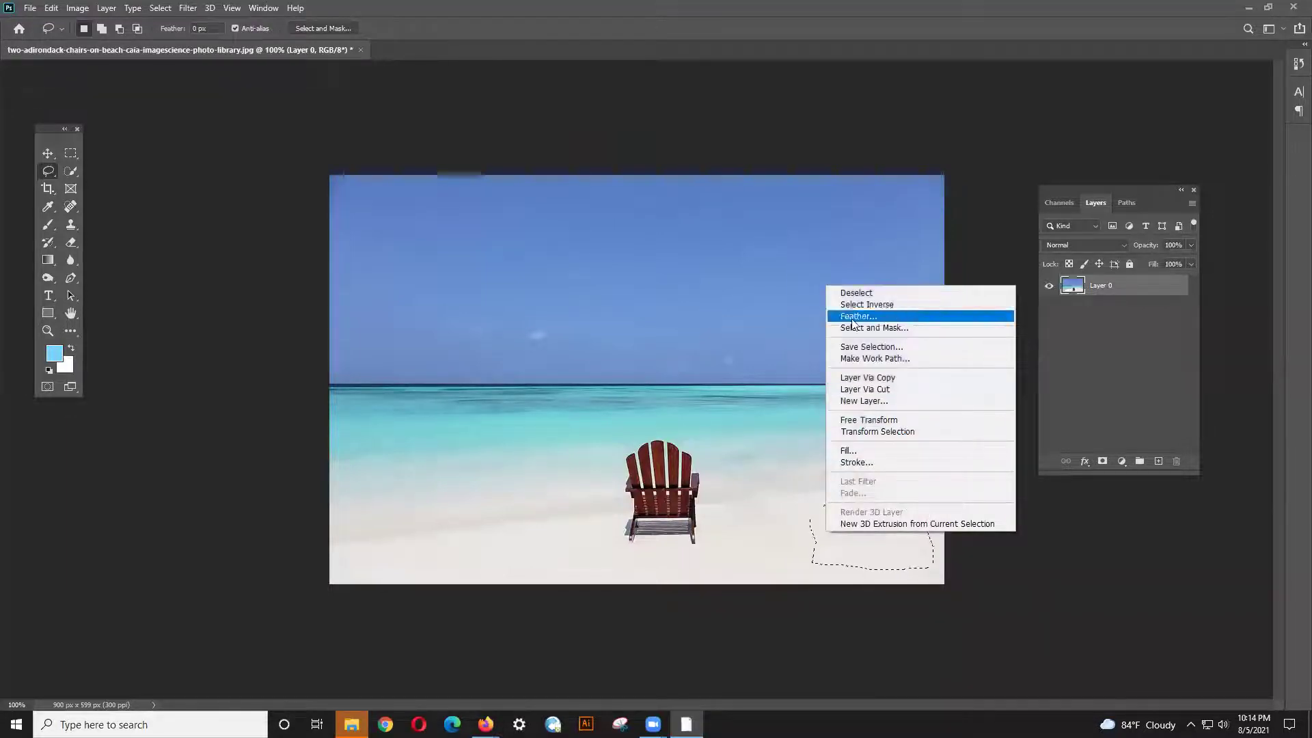
{"action": "left_click", "coordinate": [862, 449]}
{"action": "left_click", "coordinate": [805, 235]}
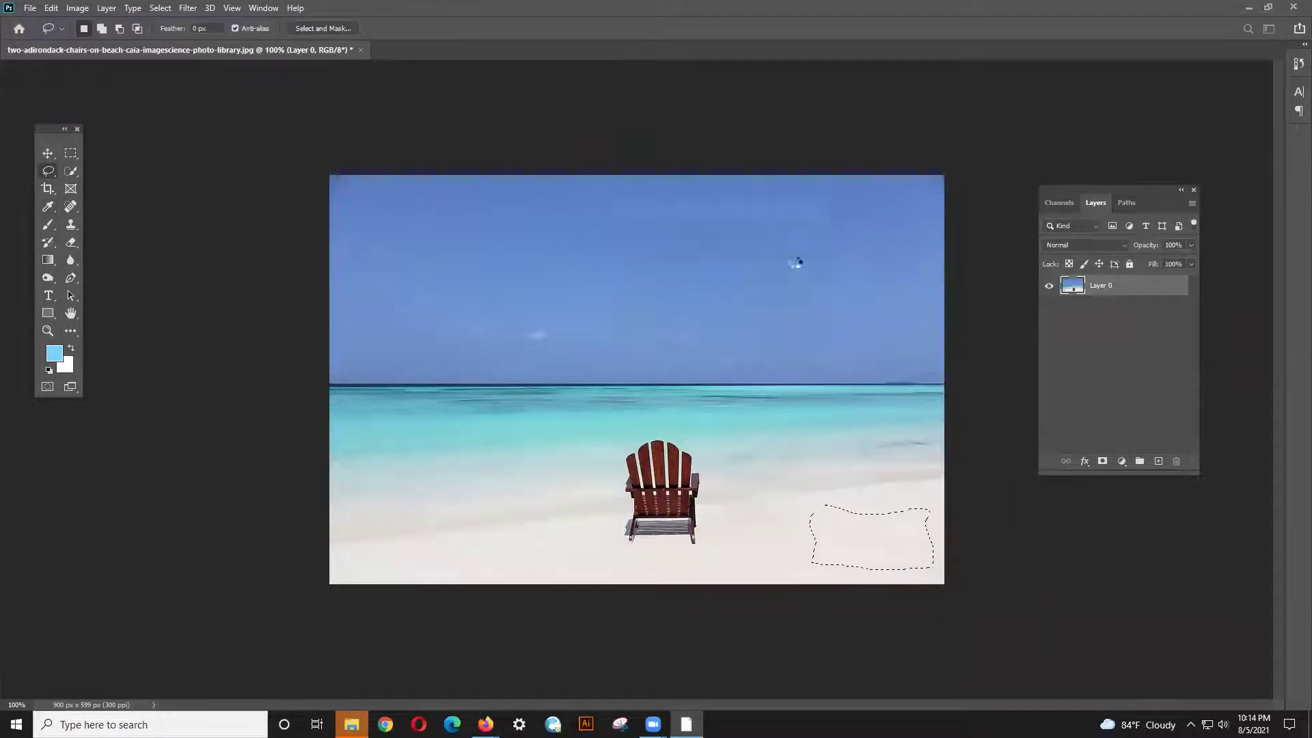
{"action": "key", "text": "ctrl+d"}
{"action": "left_click_drag", "start_coordinate": [876, 514], "coordinate": [925, 531]}
{"action": "right_click", "coordinate": [888, 527]}
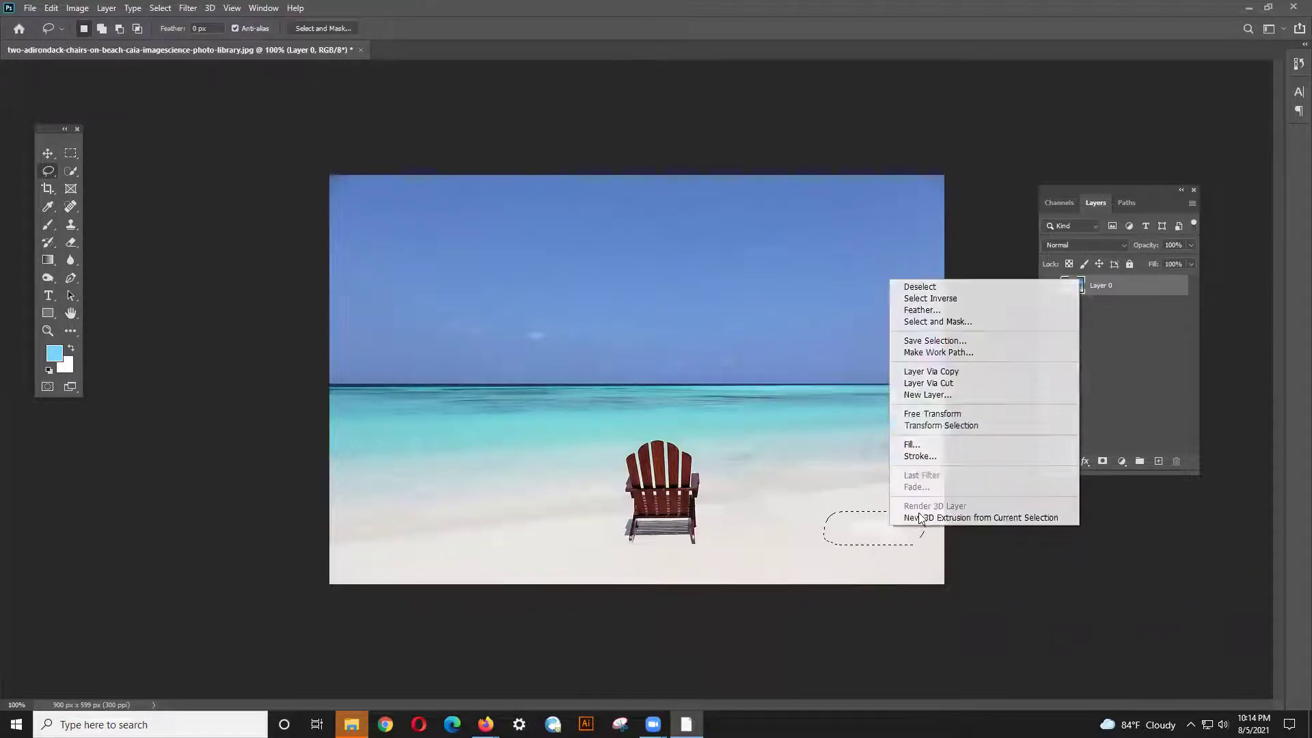
{"action": "left_click", "coordinate": [924, 445]}
{"action": "left_click", "coordinate": [801, 238]}
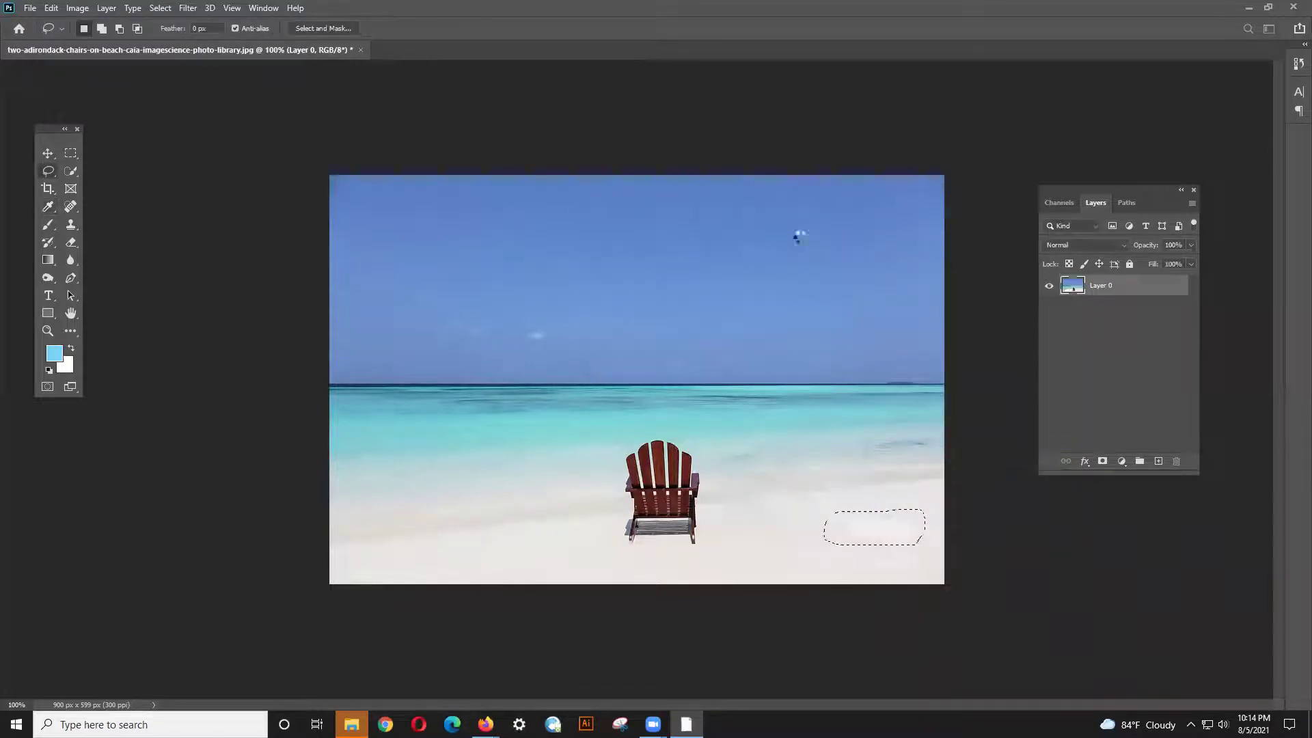
{"action": "left_click", "coordinate": [882, 543]}
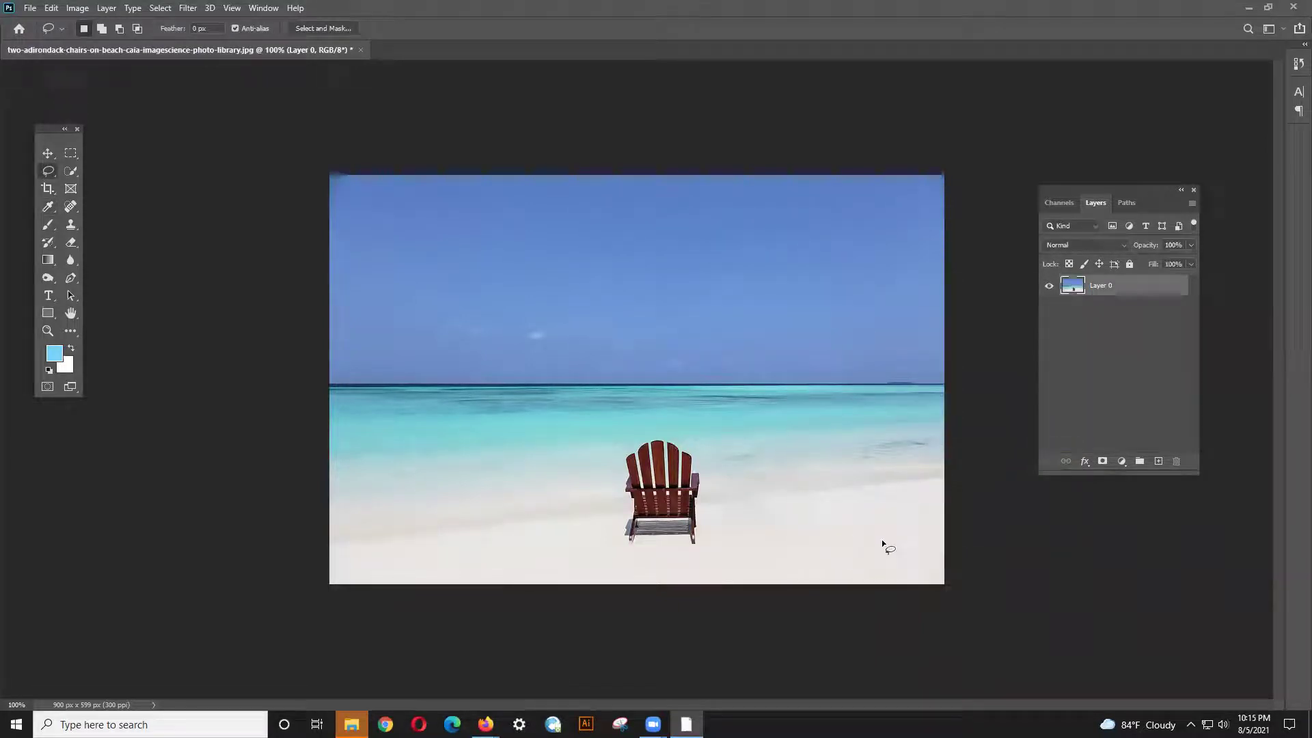
- Content-Aware fill two more small marks just right of the chair
{"action": "mouse_move", "coordinate": [797, 520]}
{"action": "left_mouse_down"}
{"action": "mouse_move", "coordinate": [746, 522]}
{"action": "mouse_move", "coordinate": [736, 486]}
{"action": "mouse_move", "coordinate": [796, 485]}
{"action": "left_mouse_up"}
{"action": "right_click", "coordinate": [798, 504]}
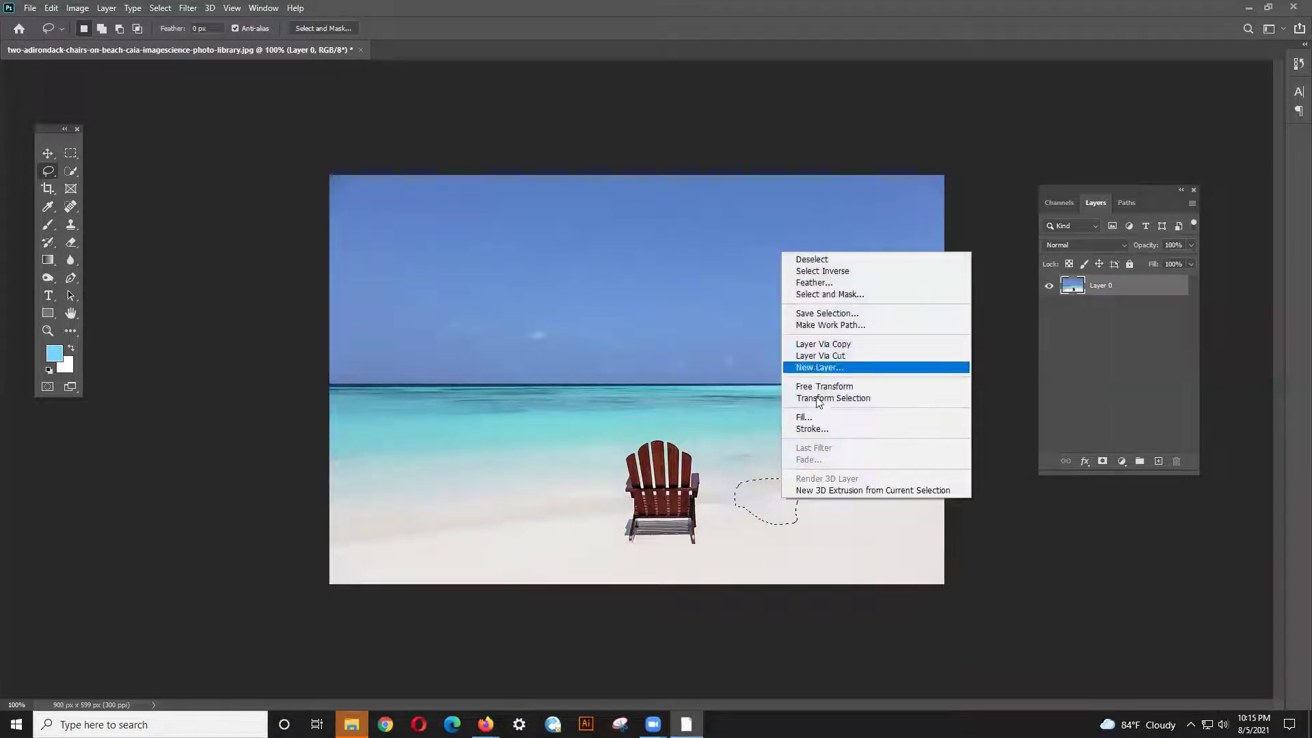
{"action": "left_click", "coordinate": [811, 417]}
{"action": "left_click", "coordinate": [801, 234]}
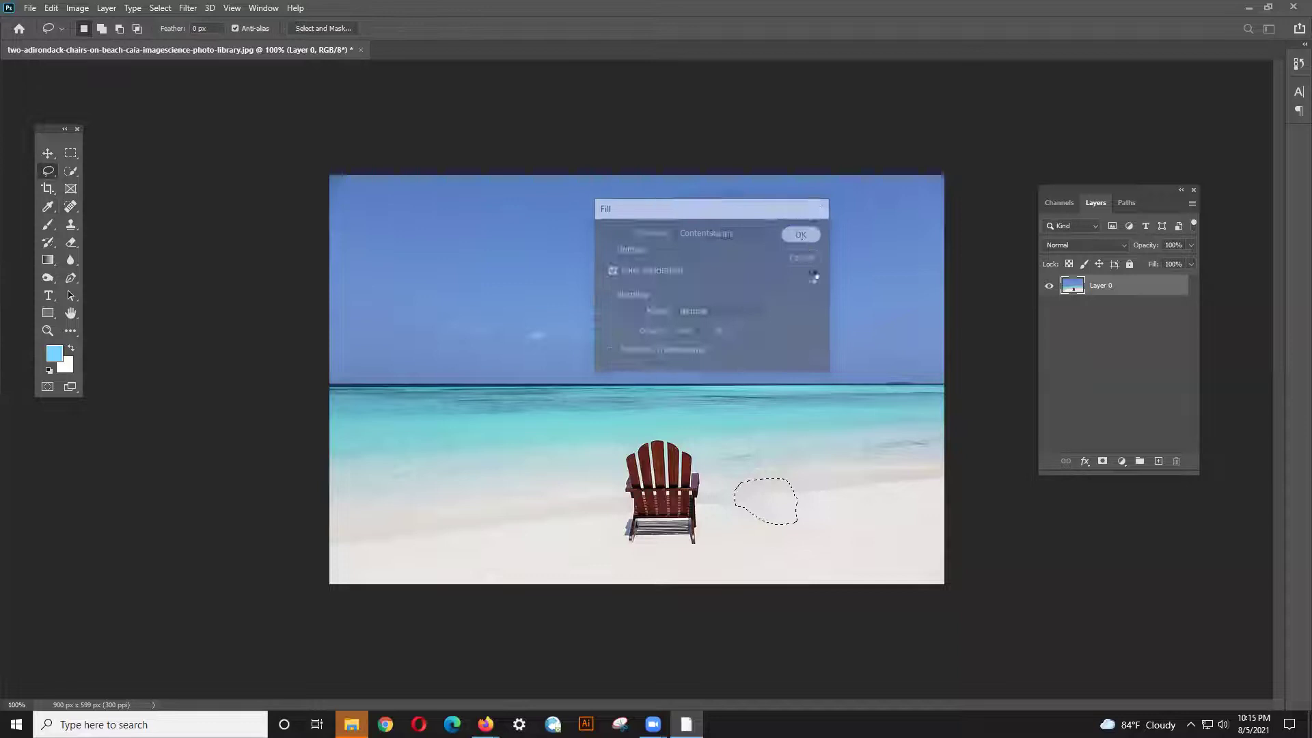
{"action": "key", "text": "ctrl+d"}
{"action": "mouse_move", "coordinate": [755, 498]}
{"action": "left_mouse_down"}
{"action": "mouse_move", "coordinate": [746, 478]}
{"action": "mouse_move", "coordinate": [796, 498]}
{"action": "left_mouse_up"}
{"action": "right_click", "coordinate": [781, 490]}
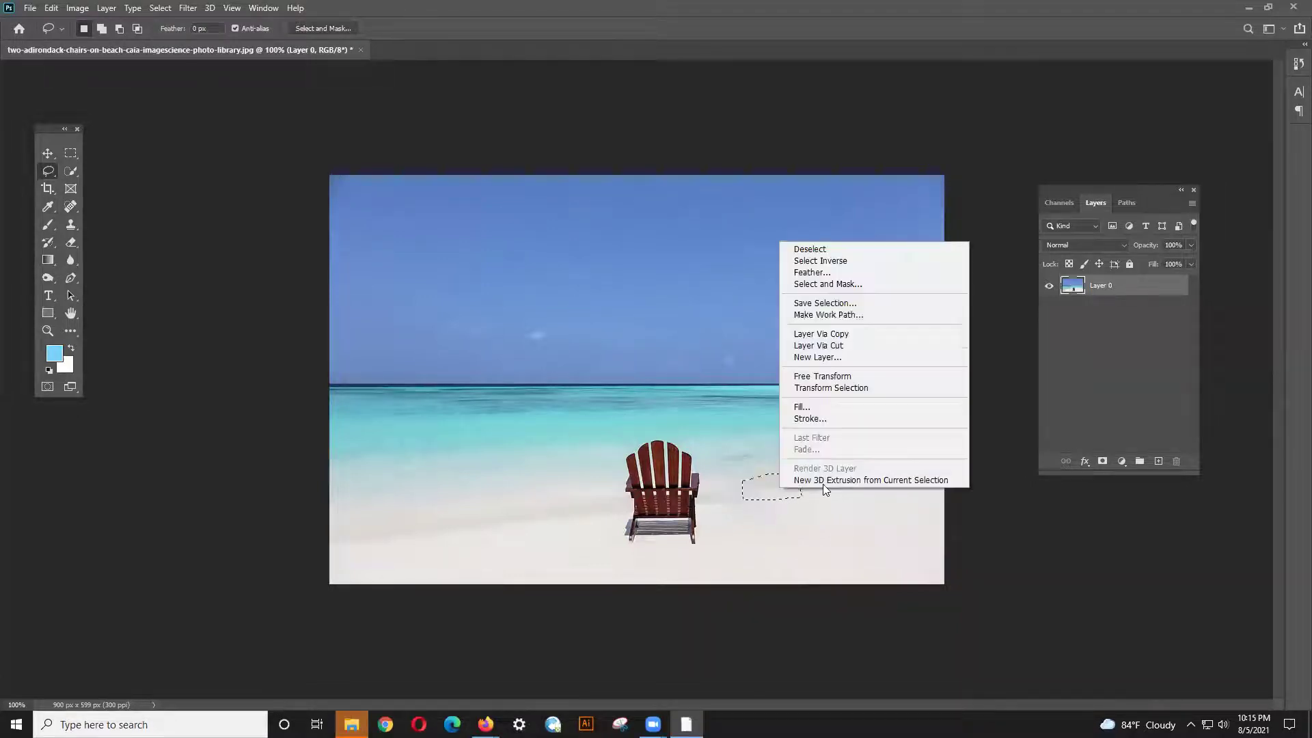
{"action": "left_click", "coordinate": [805, 407]}
{"action": "left_click", "coordinate": [801, 234]}
{"action": "key", "text": "ctrl+d"}
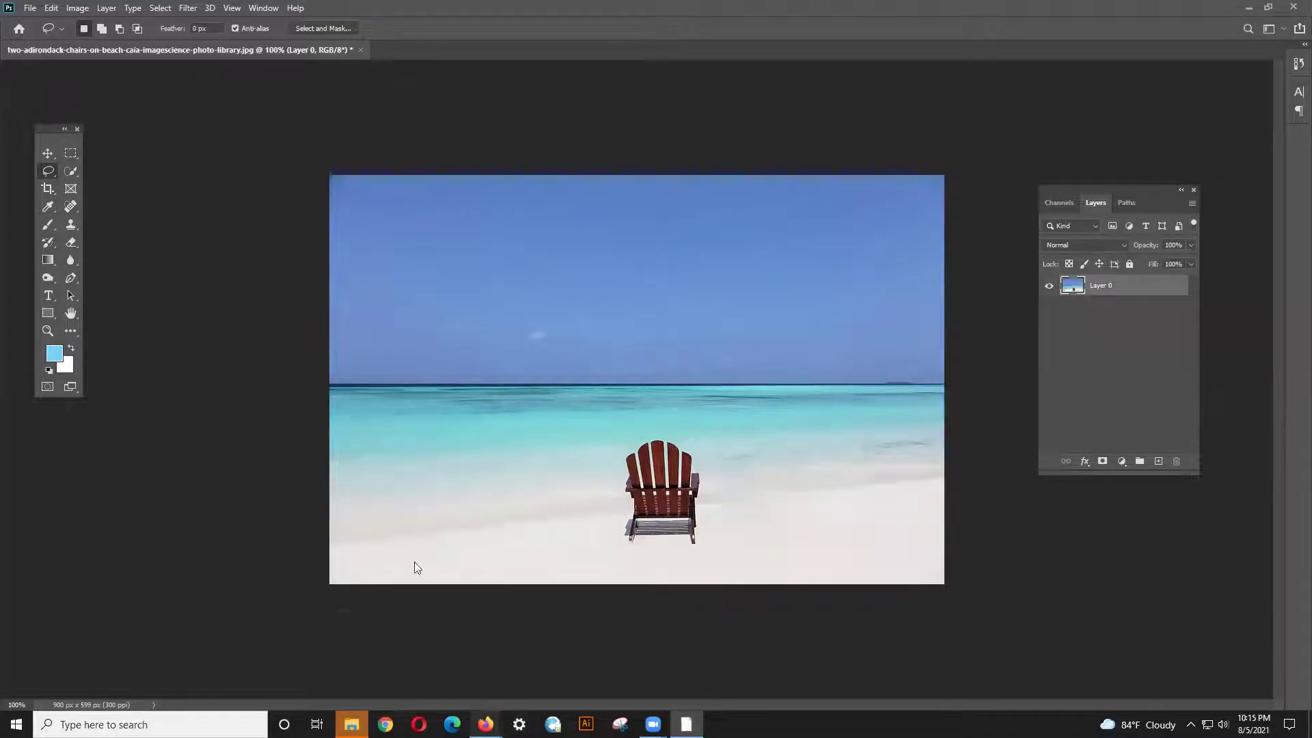
- Switch to Firefox and load the Fiverr home page from a new-tab shortcut
{"action": "left_click", "coordinate": [410, 656]}
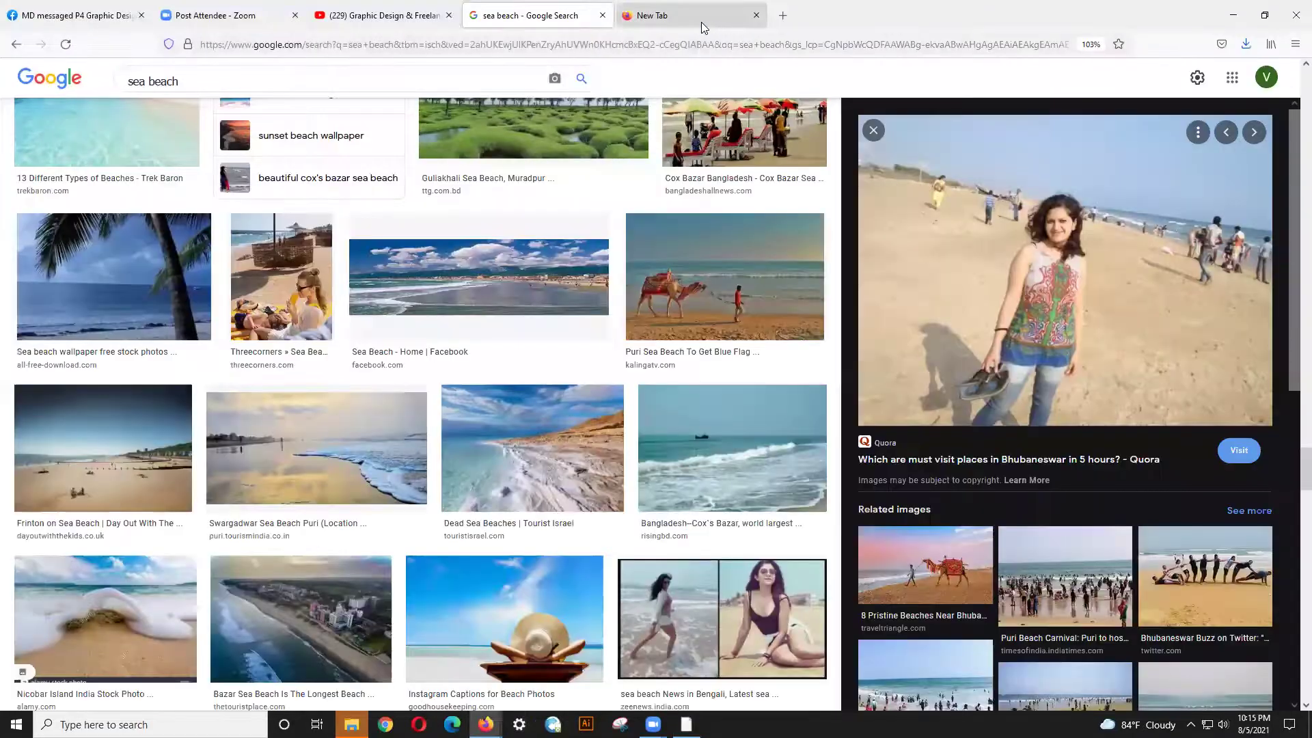
{"action": "left_click", "coordinate": [702, 23]}
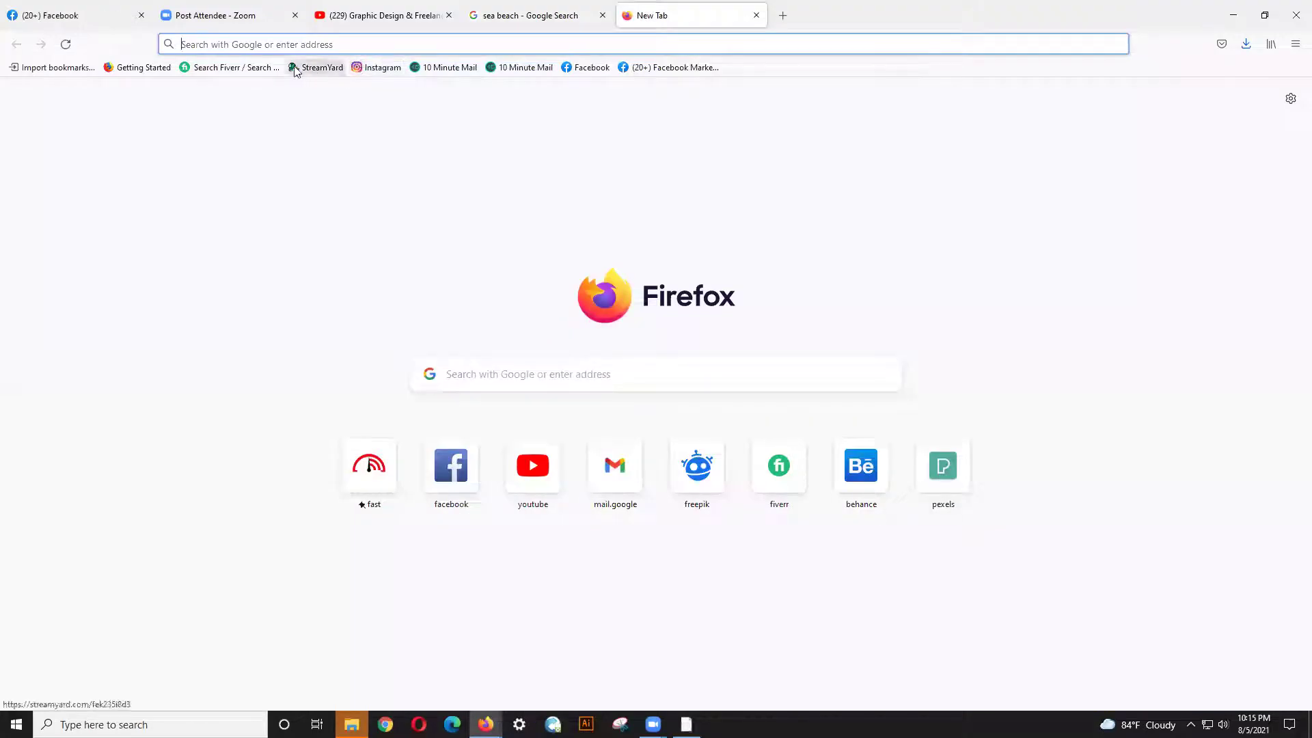
{"action": "left_click", "coordinate": [256, 73]}
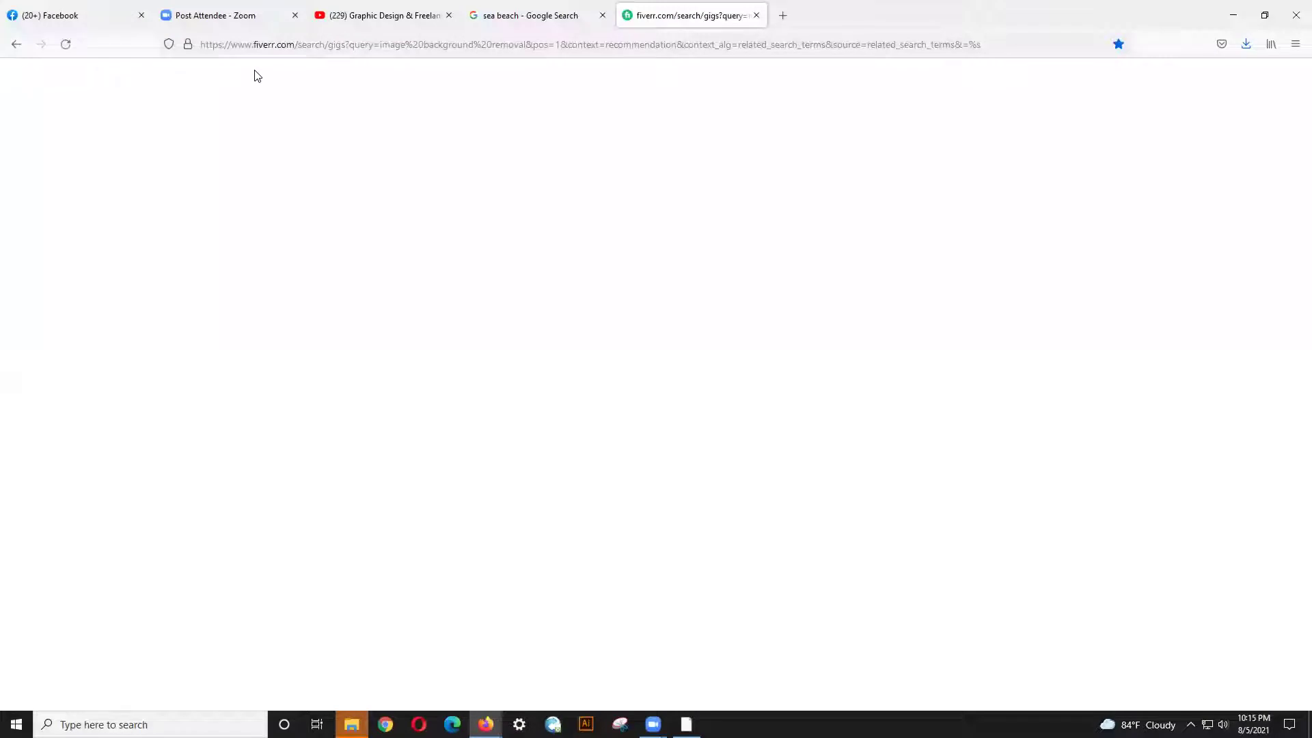
{"action": "left_click", "coordinate": [782, 15]}
{"action": "left_click", "coordinate": [776, 463]}
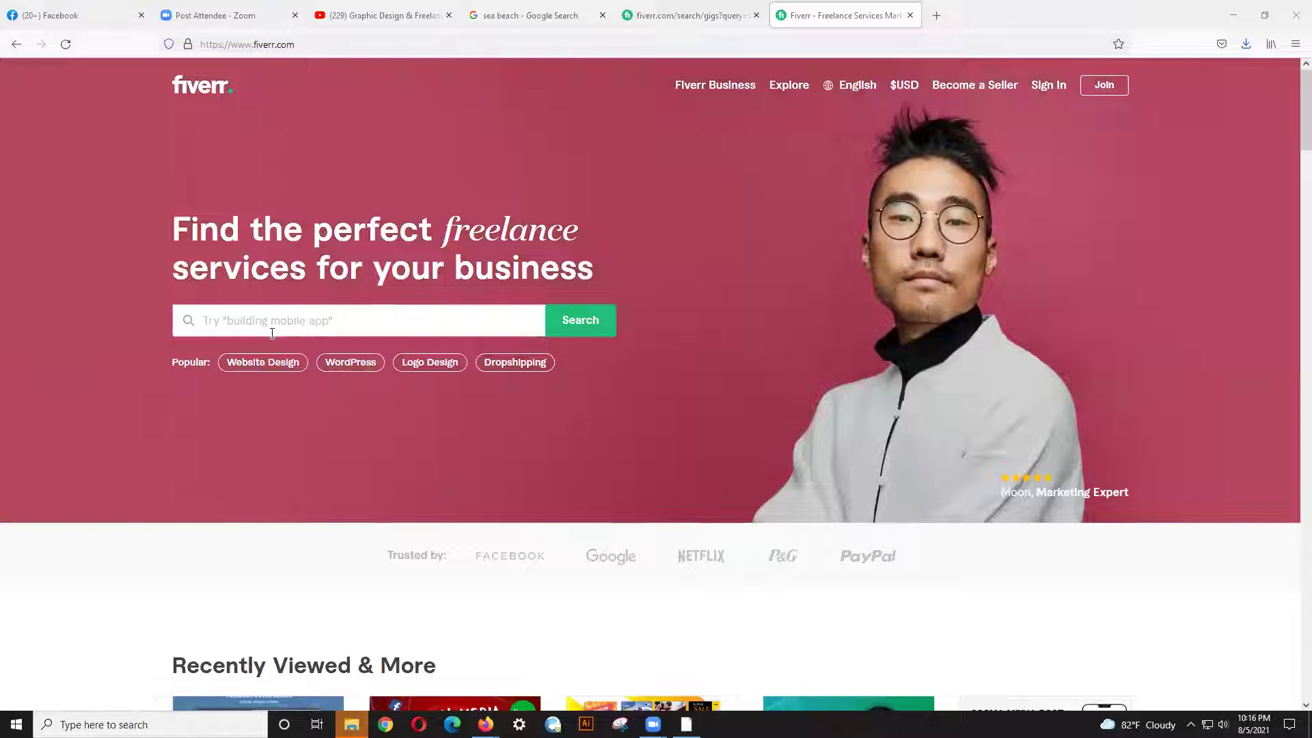
- Search Fiverr for 'object remove' services
{"action": "left_click", "coordinate": [286, 323]}
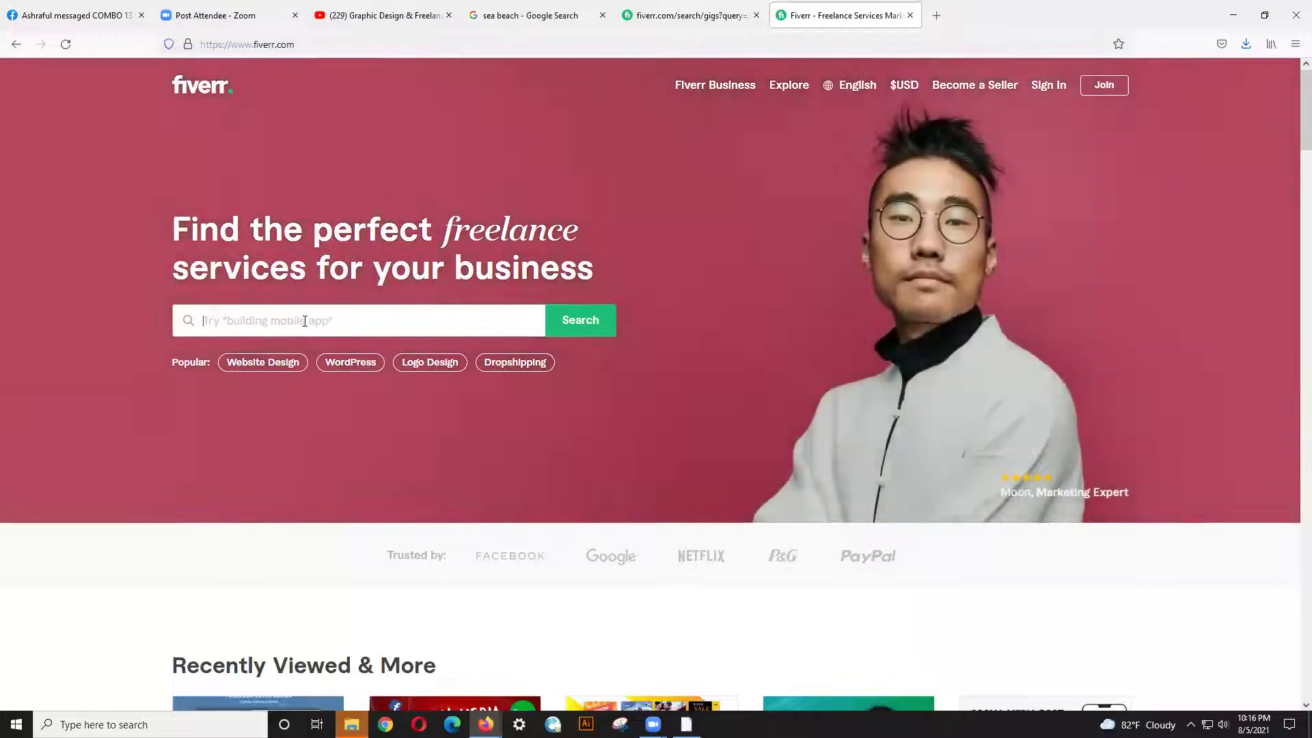
{"action": "type", "text": "obj"}
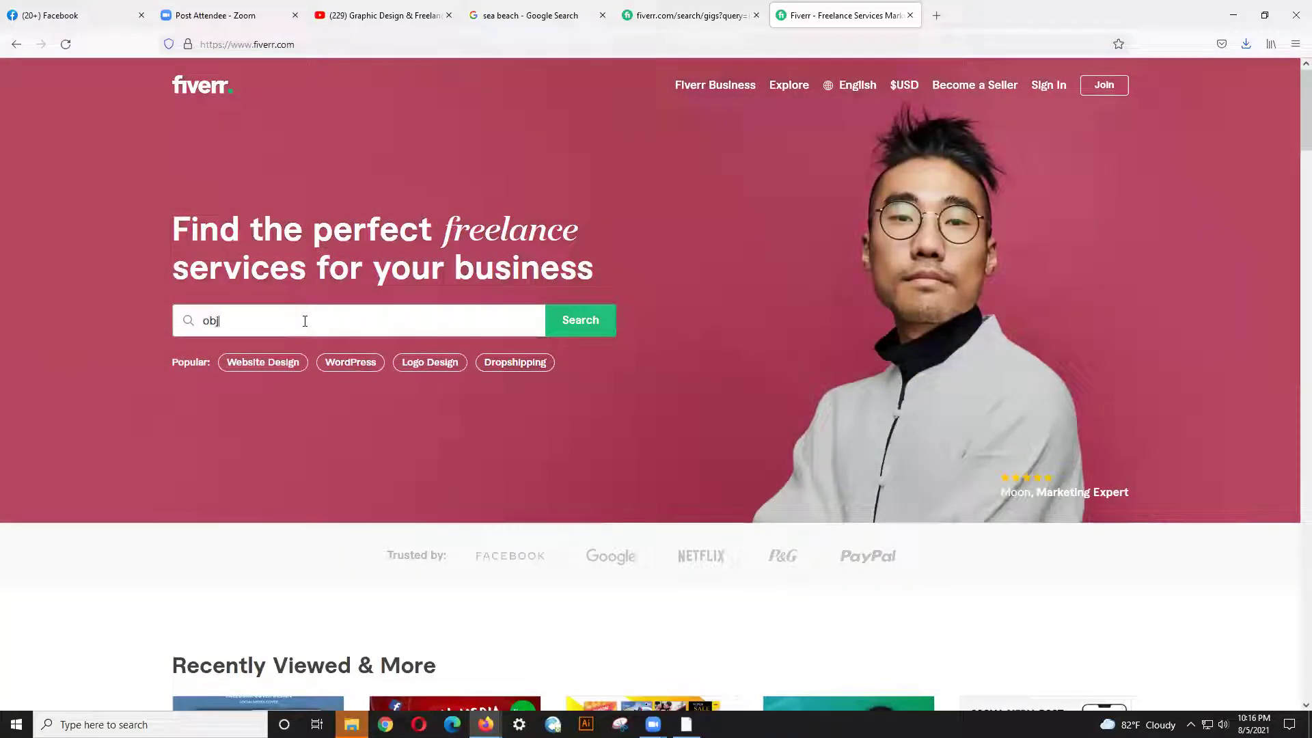
{"action": "type", "text": "ect remo"}
{"action": "key", "text": "Down"}
{"action": "key", "text": "Down"}
{"action": "key", "text": "Up"}
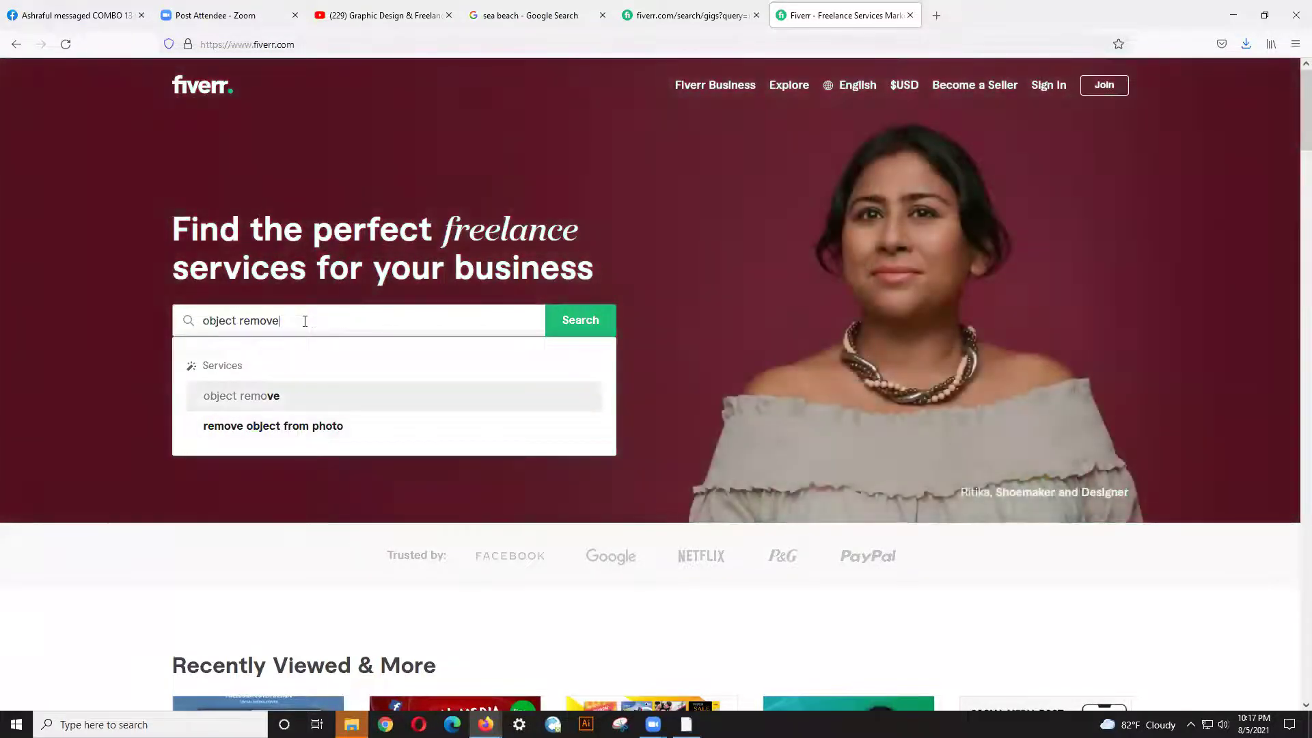
{"action": "key", "text": "Return"}
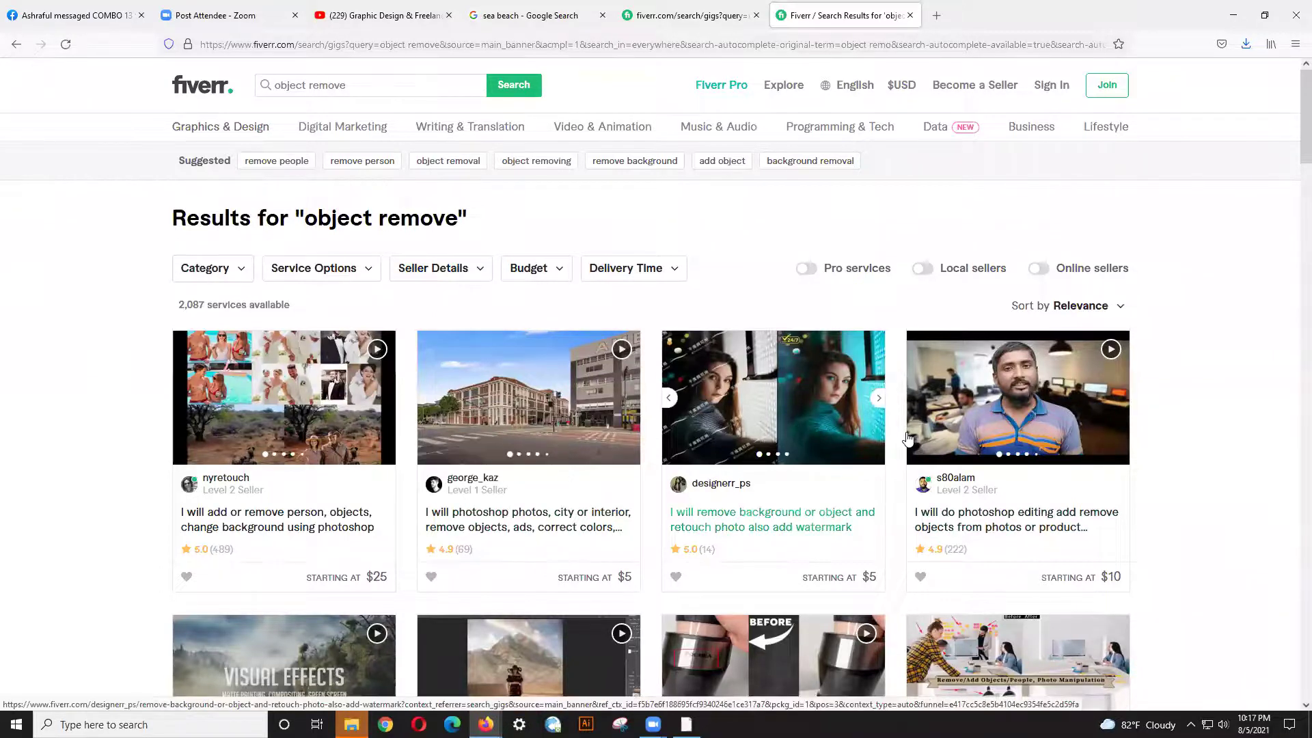
- Open the $5 'I will unwanted remove object from your photo' gig
{"action": "scroll", "coordinate": [785, 445], "scroll_direction": "down", "scroll_amount": 4}
{"action": "scroll", "coordinate": [671, 451], "scroll_direction": "down", "scroll_amount": 4}
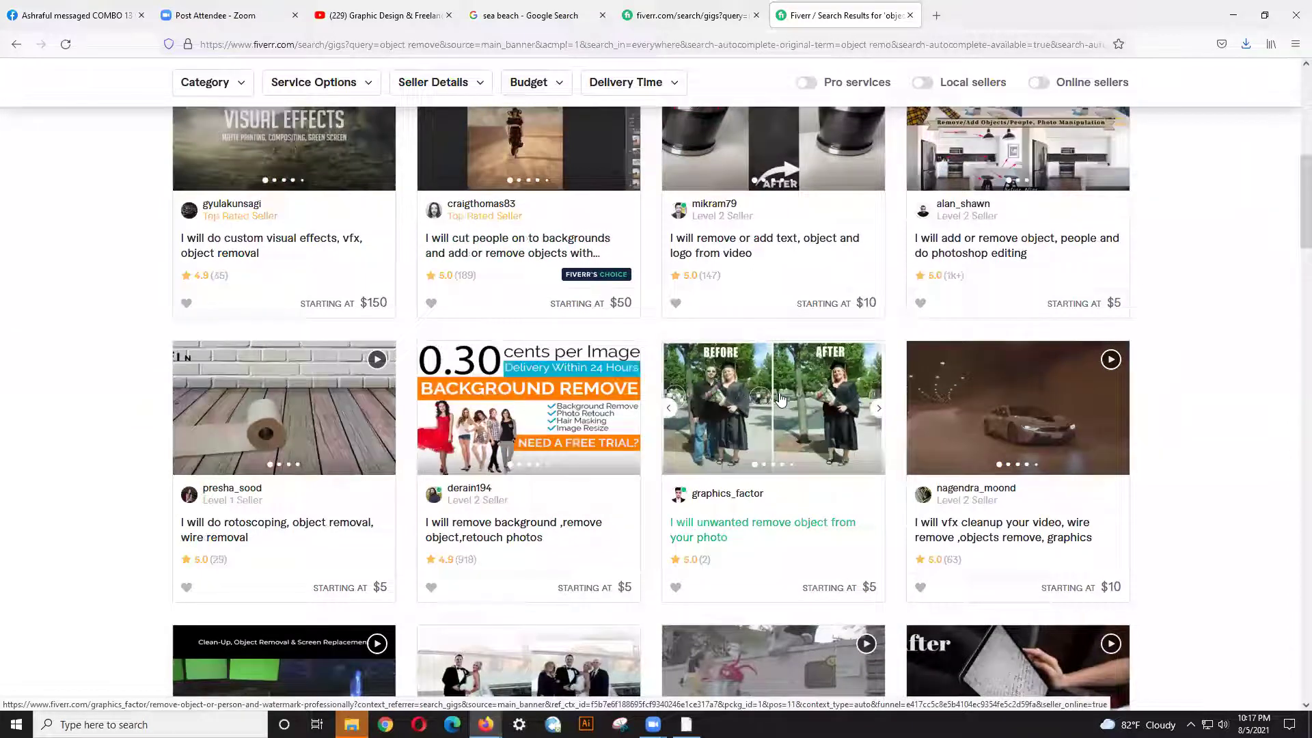
{"action": "left_click", "coordinate": [781, 399]}
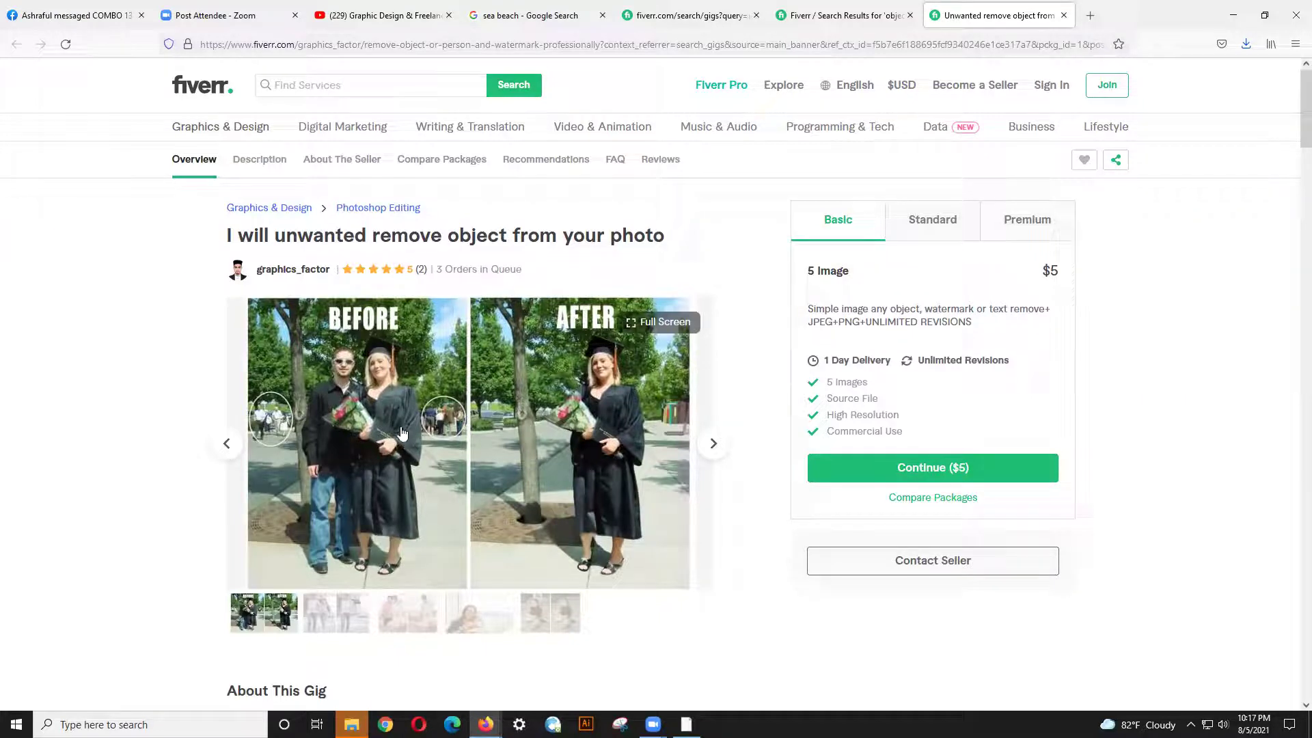
- Cycle through the current gig's sample images
{"action": "left_click", "coordinate": [711, 444]}
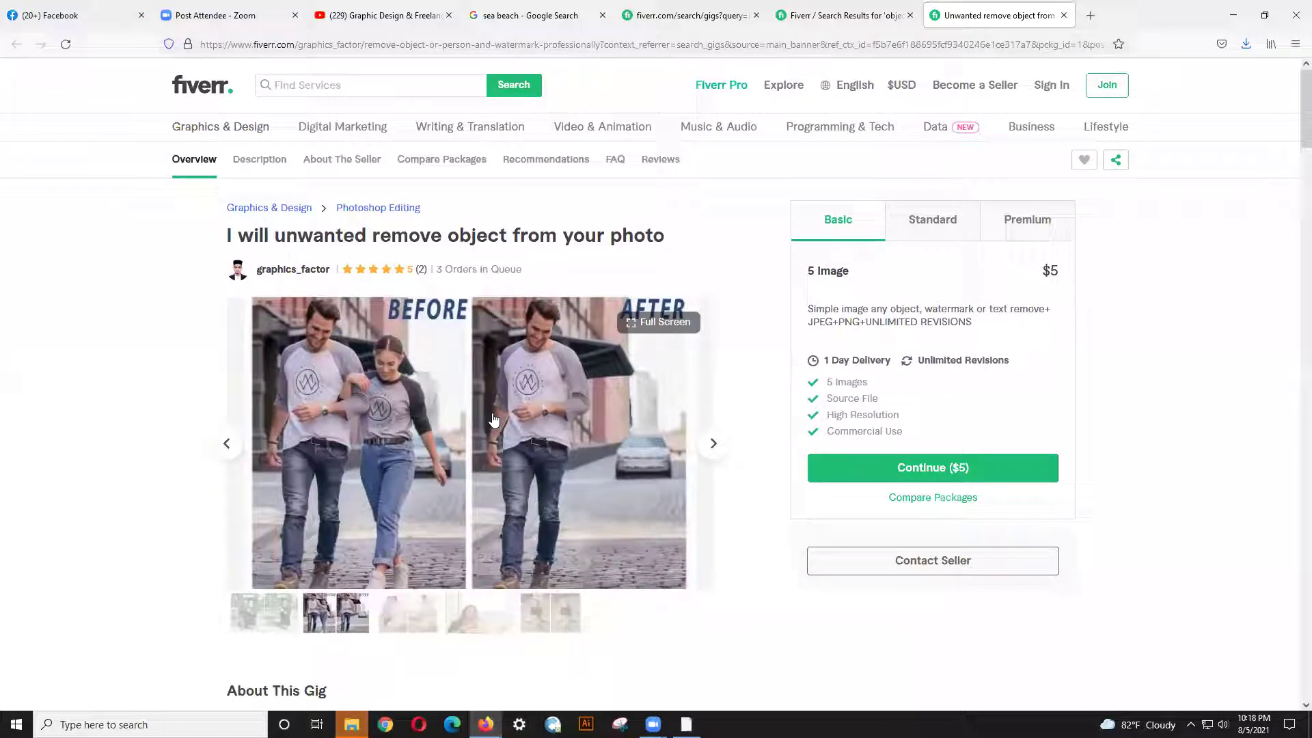
{"action": "left_click", "coordinate": [712, 444]}
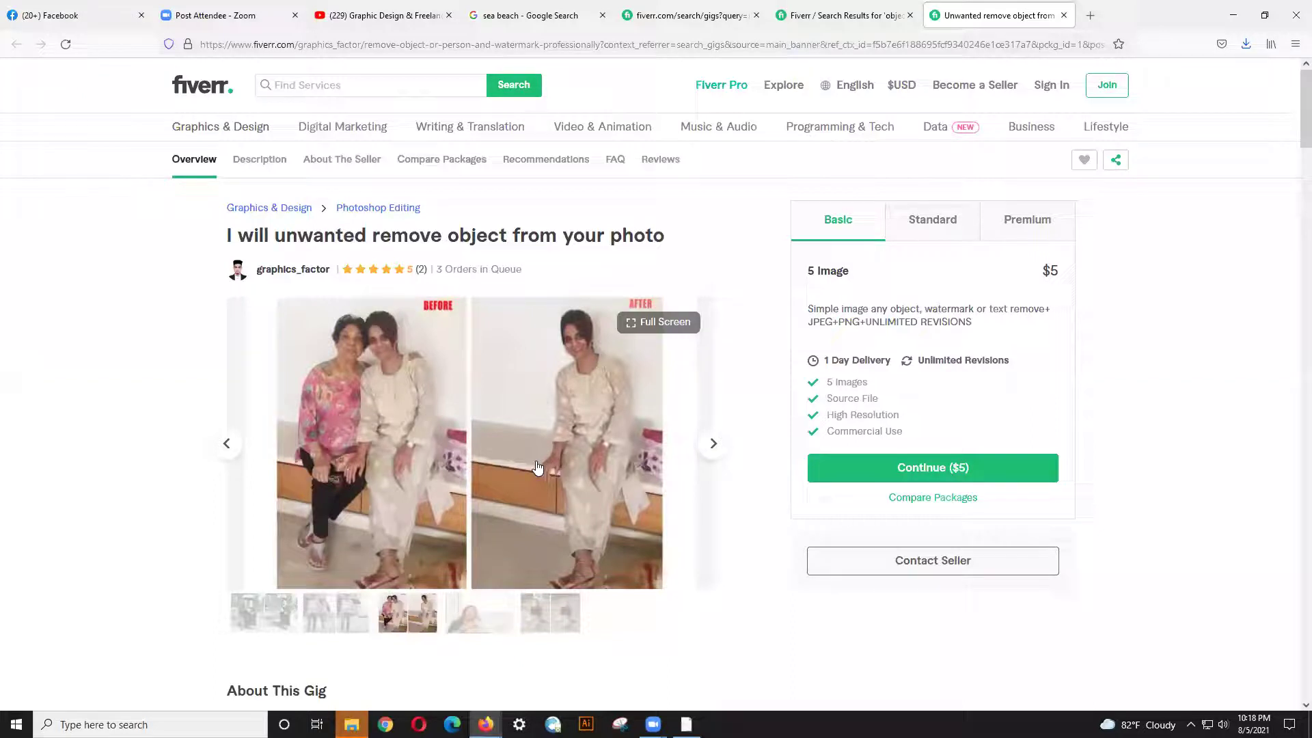
{"action": "left_click", "coordinate": [712, 444]}
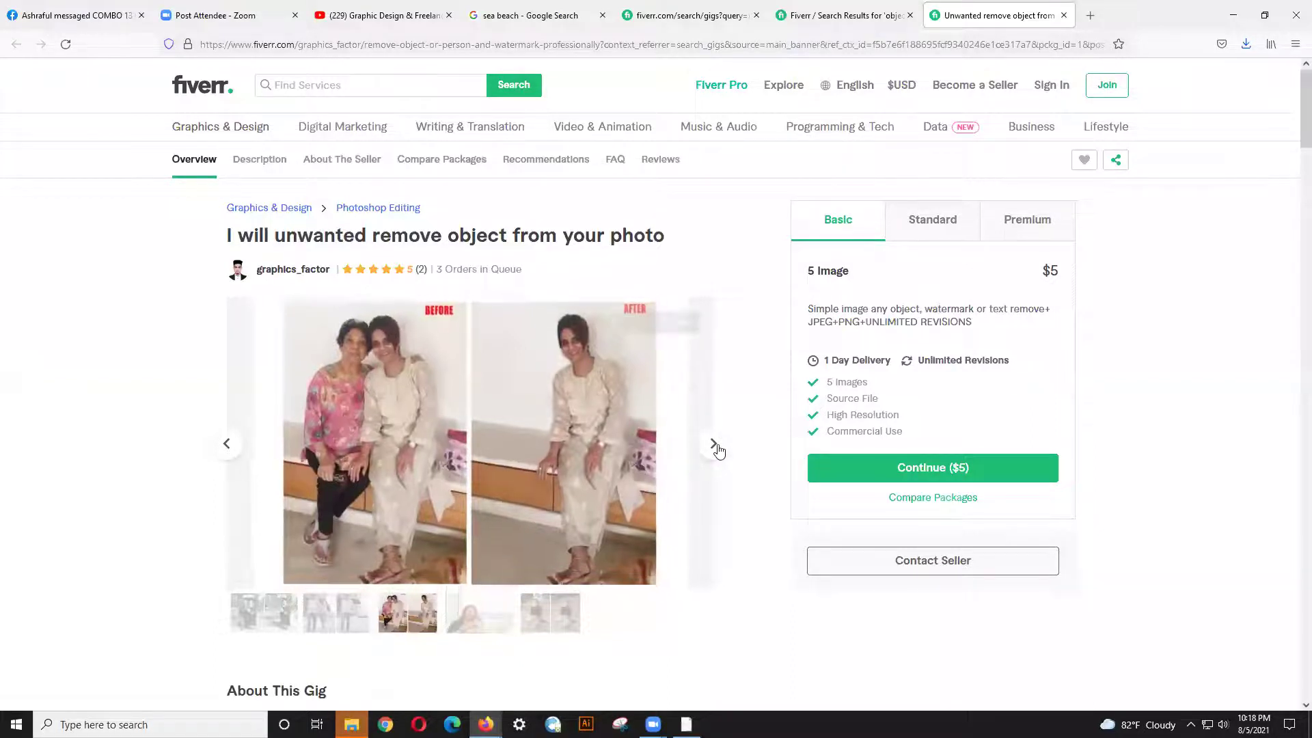
{"action": "left_click", "coordinate": [713, 444]}
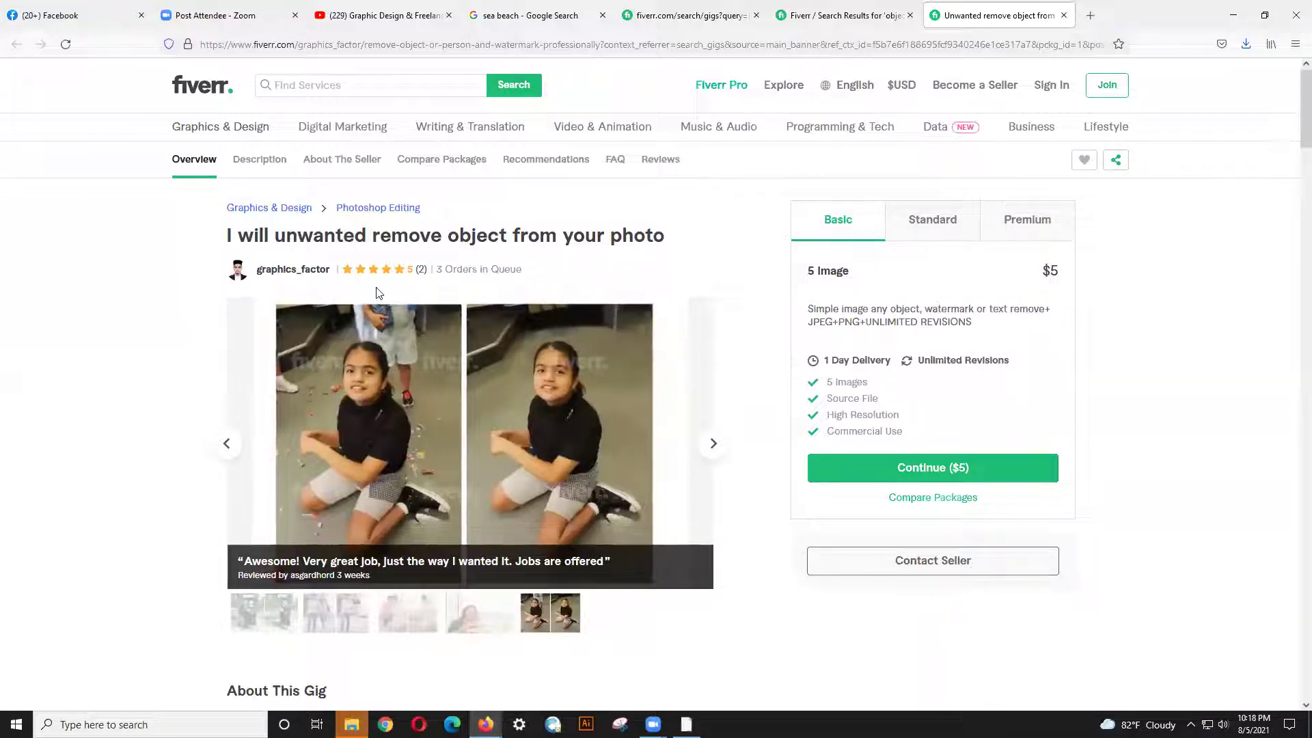
{"action": "left_click", "coordinate": [713, 445]}
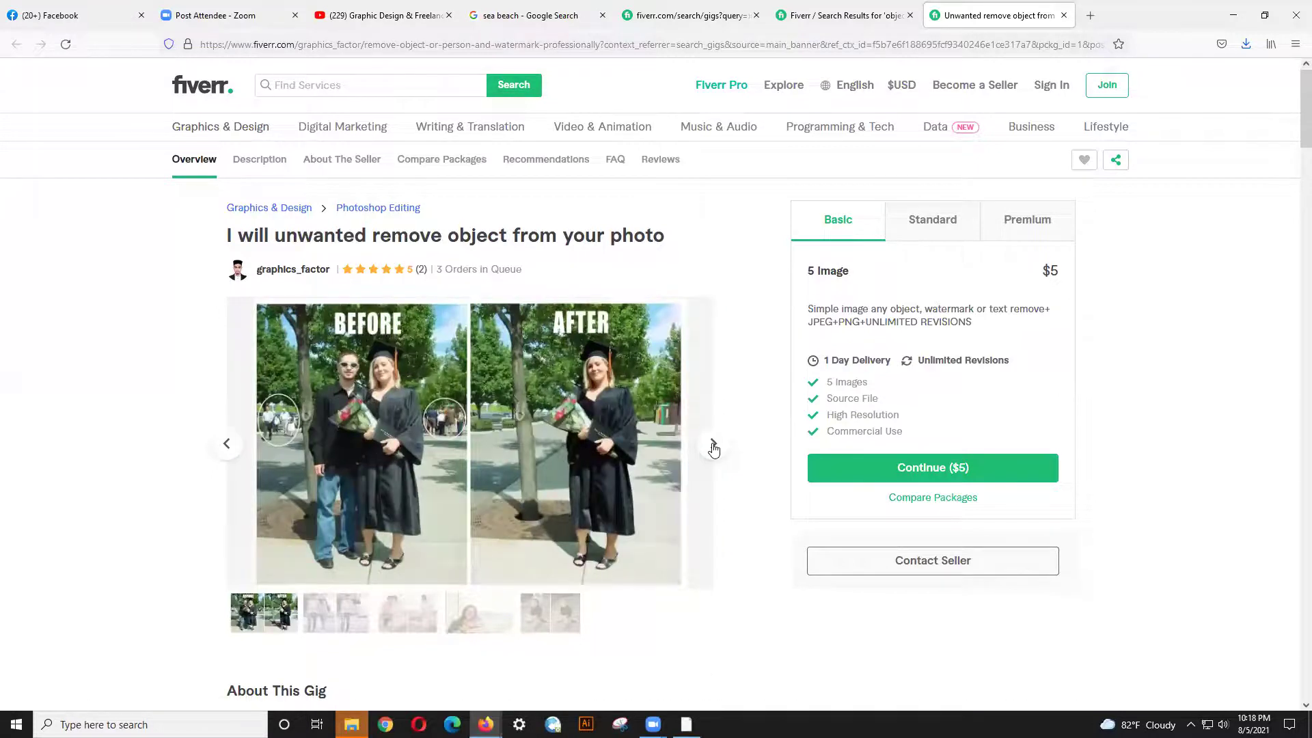
{"action": "left_click", "coordinate": [713, 445]}
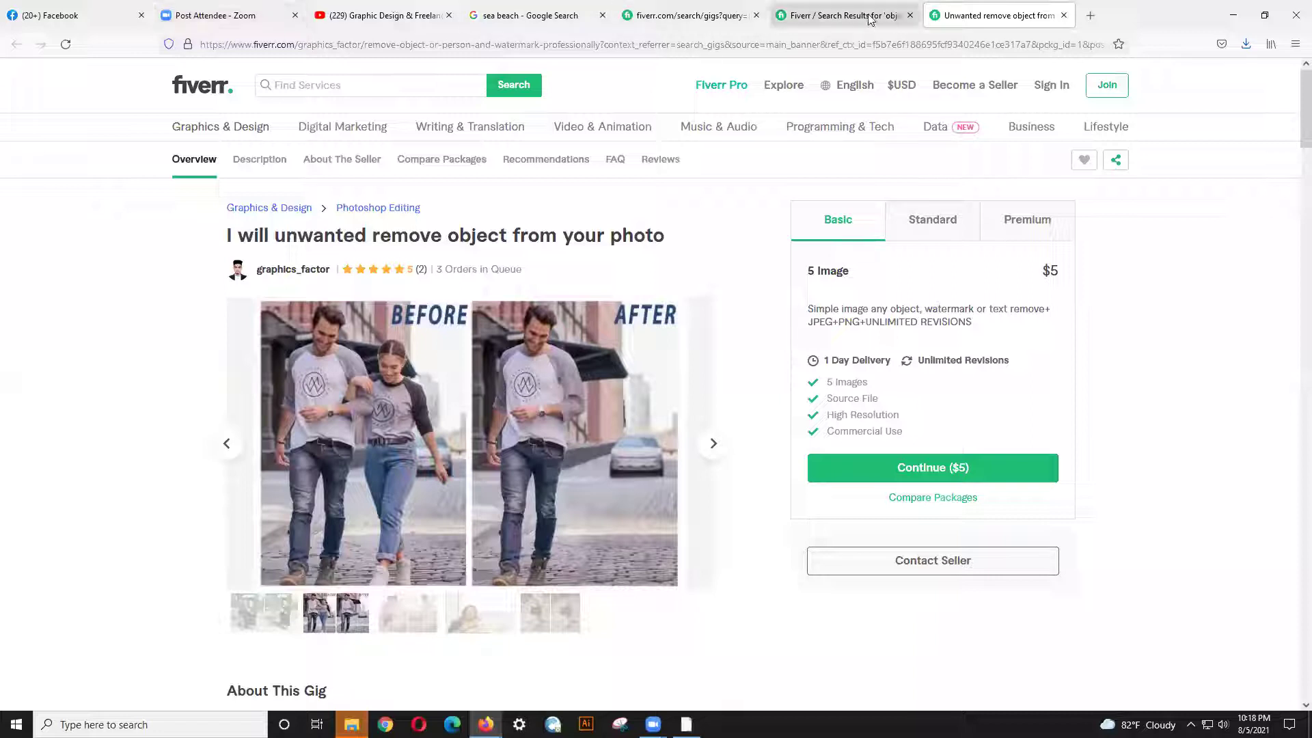
- Open the 'I will remove objects from images and edit photo in photoshop' gig from the results
{"action": "left_click", "coordinate": [847, 17]}
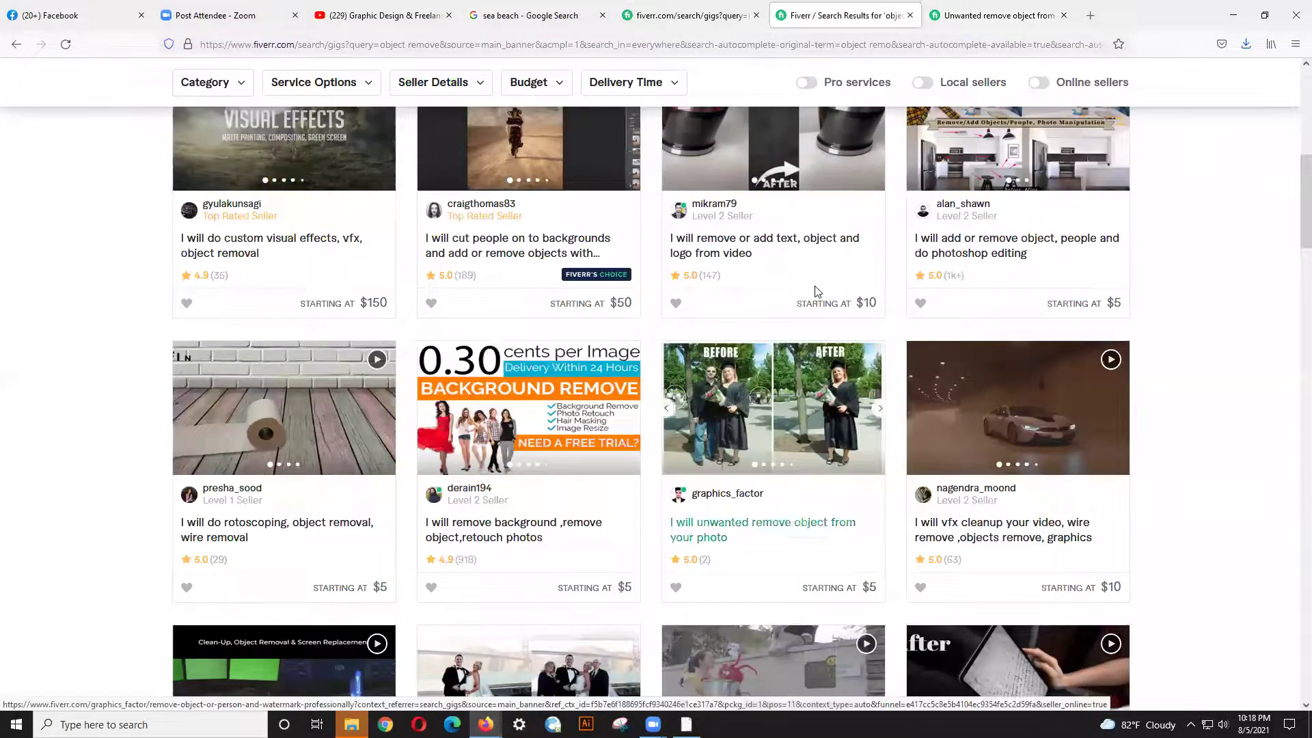
{"action": "scroll", "coordinate": [815, 304], "scroll_direction": "down", "scroll_amount": 2}
{"action": "scroll", "coordinate": [811, 311], "scroll_direction": "down", "scroll_amount": 3}
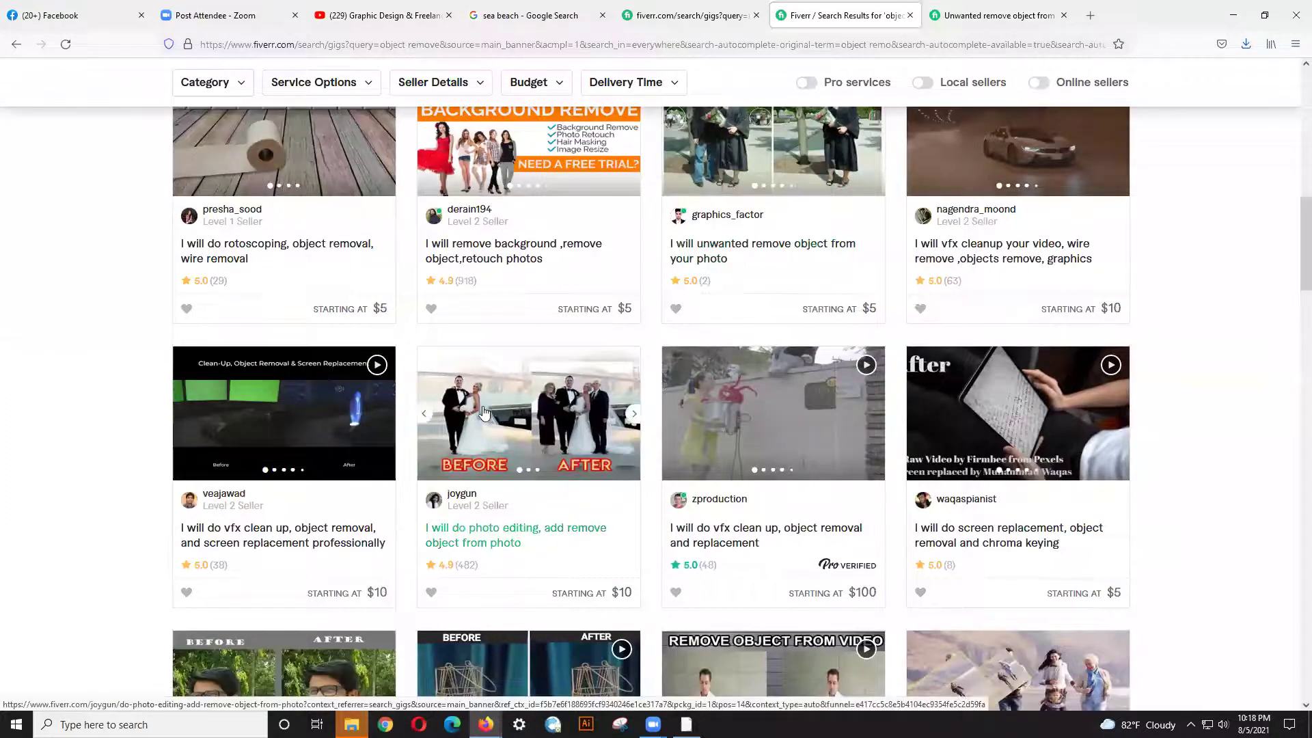
{"action": "scroll", "coordinate": [284, 565], "scroll_direction": "down", "scroll_amount": 1}
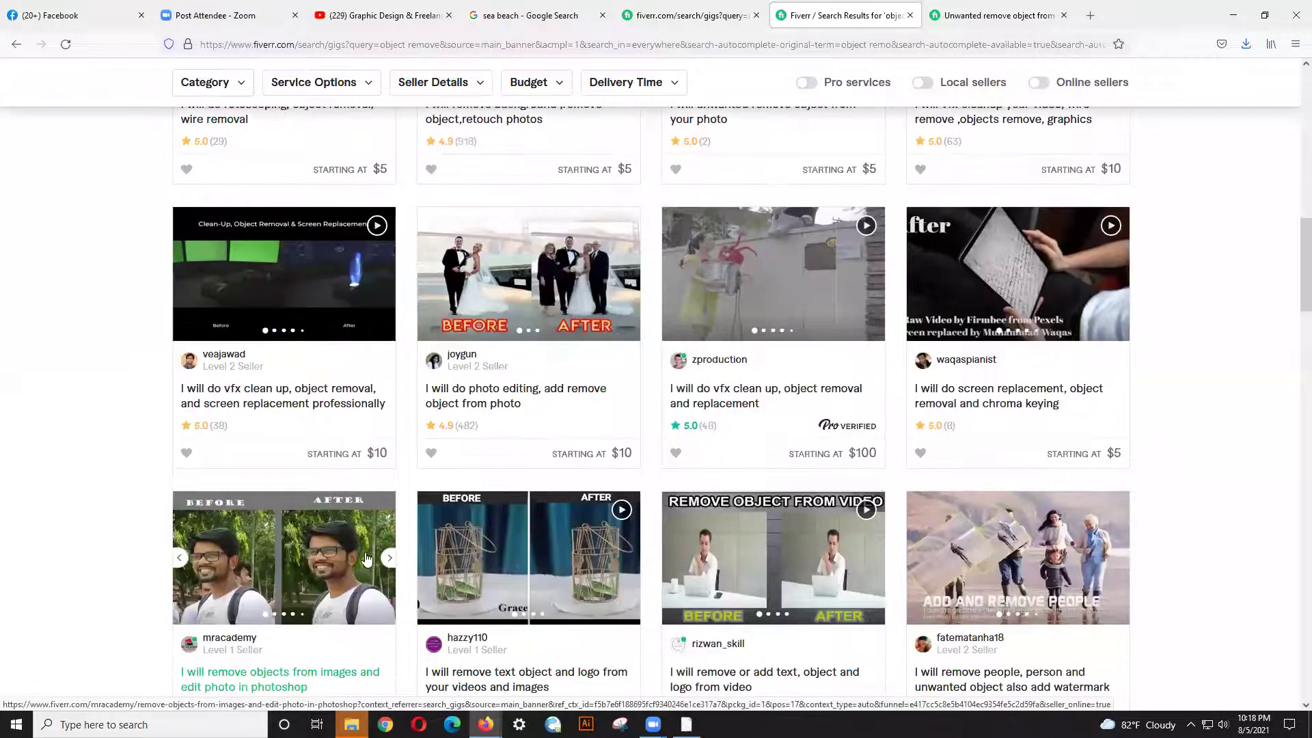
{"action": "left_click", "coordinate": [284, 565]}
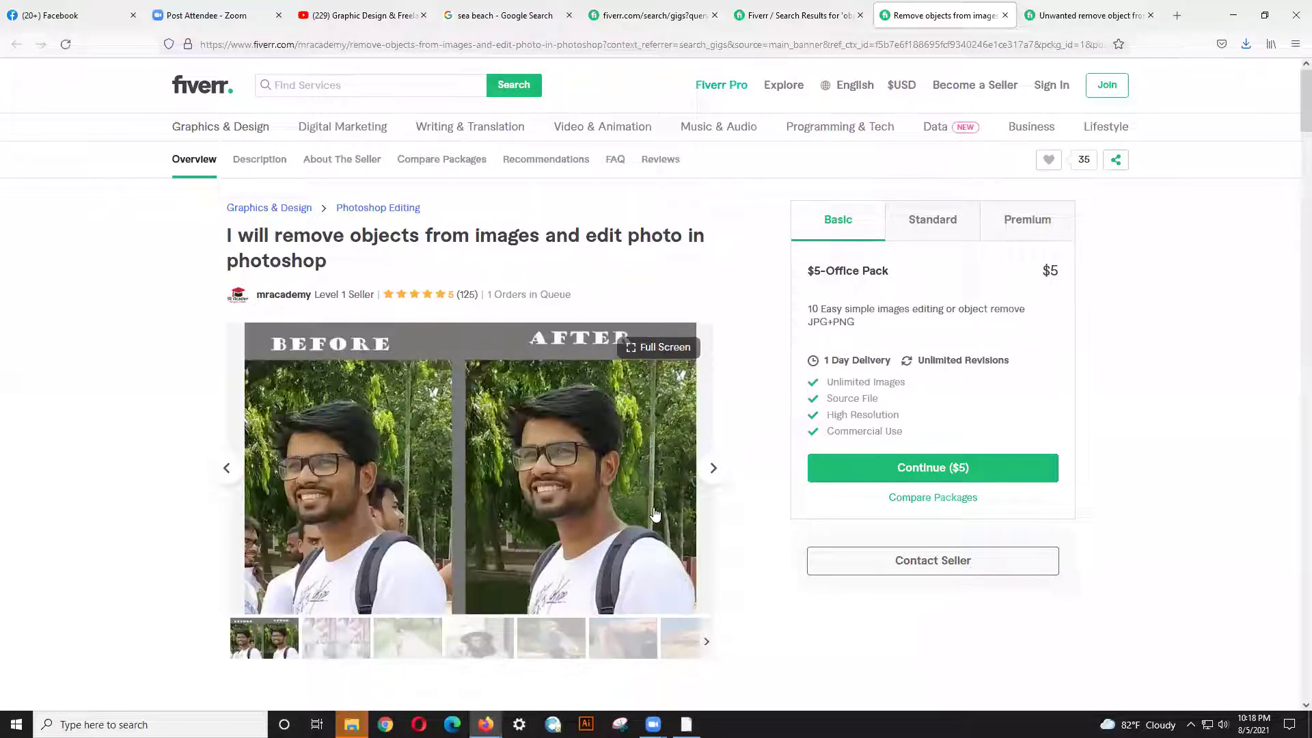
{"action": "scroll", "coordinate": [654, 514], "scroll_direction": "down", "scroll_amount": 1}
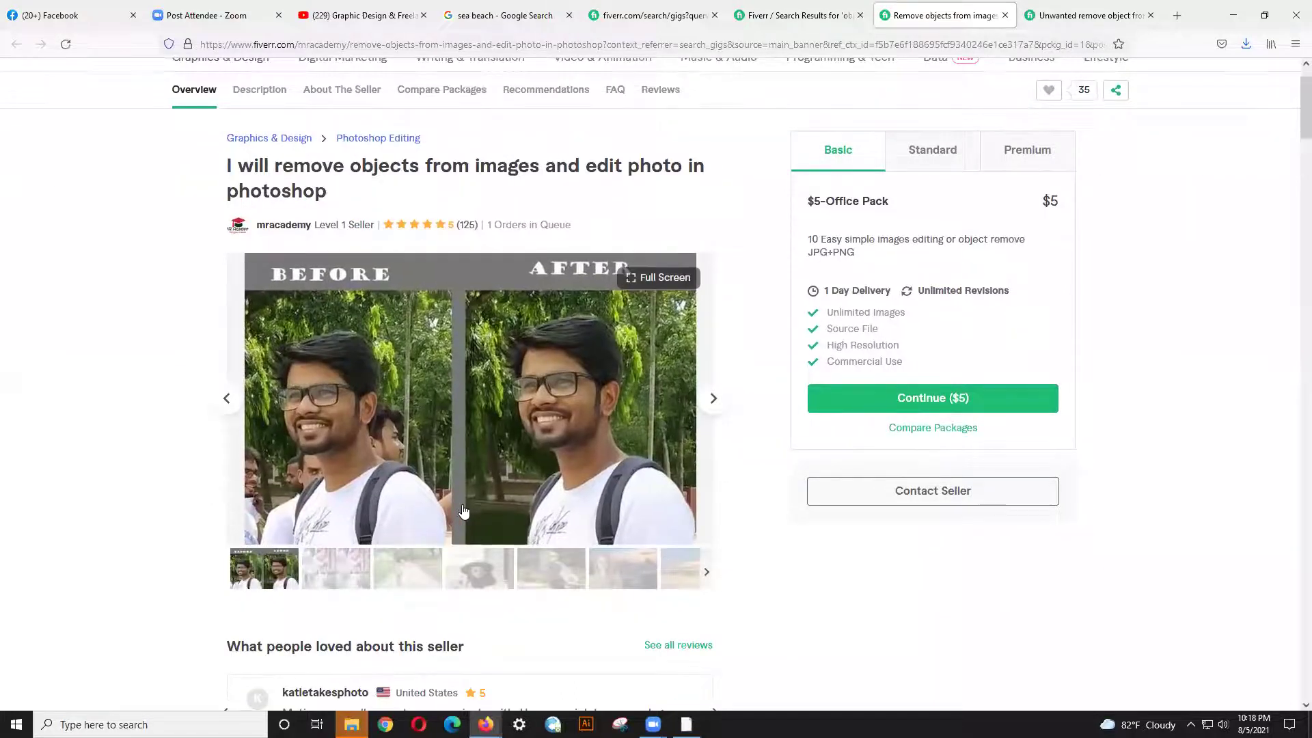
{"action": "scroll", "coordinate": [448, 436], "scroll_direction": "up", "scroll_amount": 1}
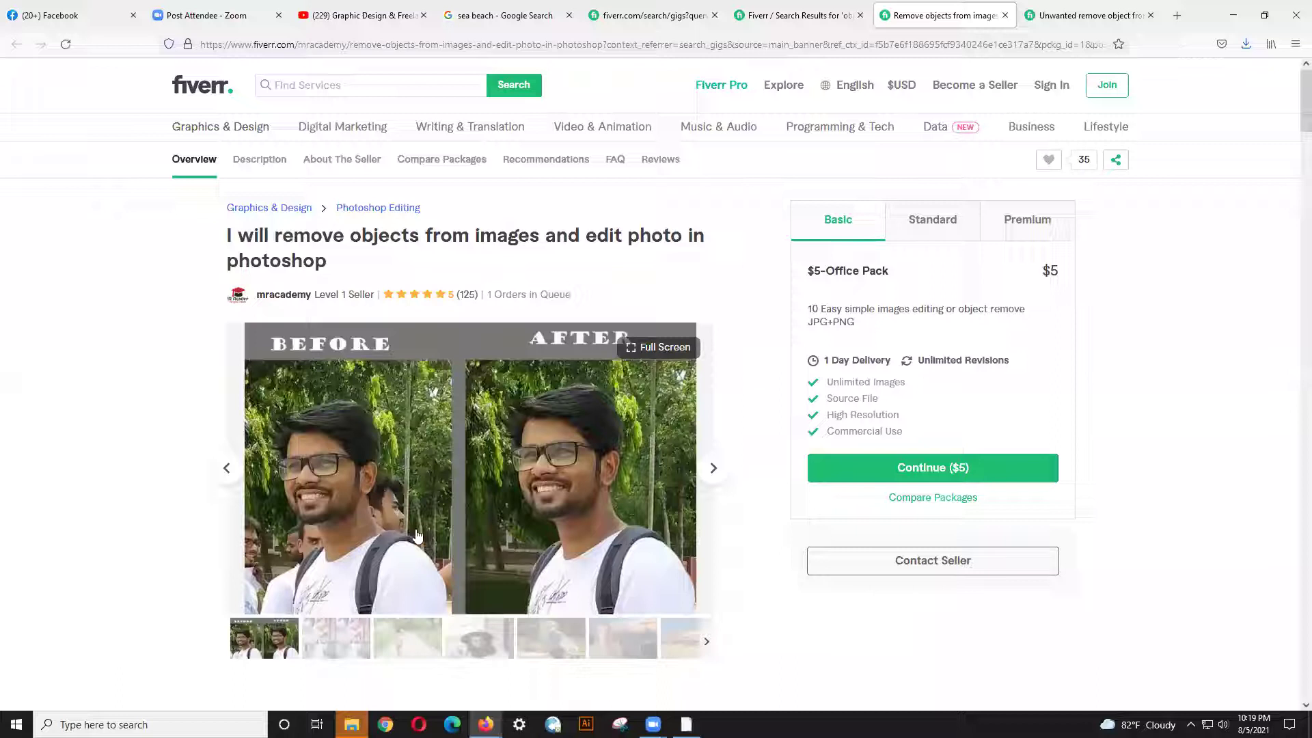
{"action": "scroll", "coordinate": [410, 537], "scroll_direction": "down", "scroll_amount": 2}
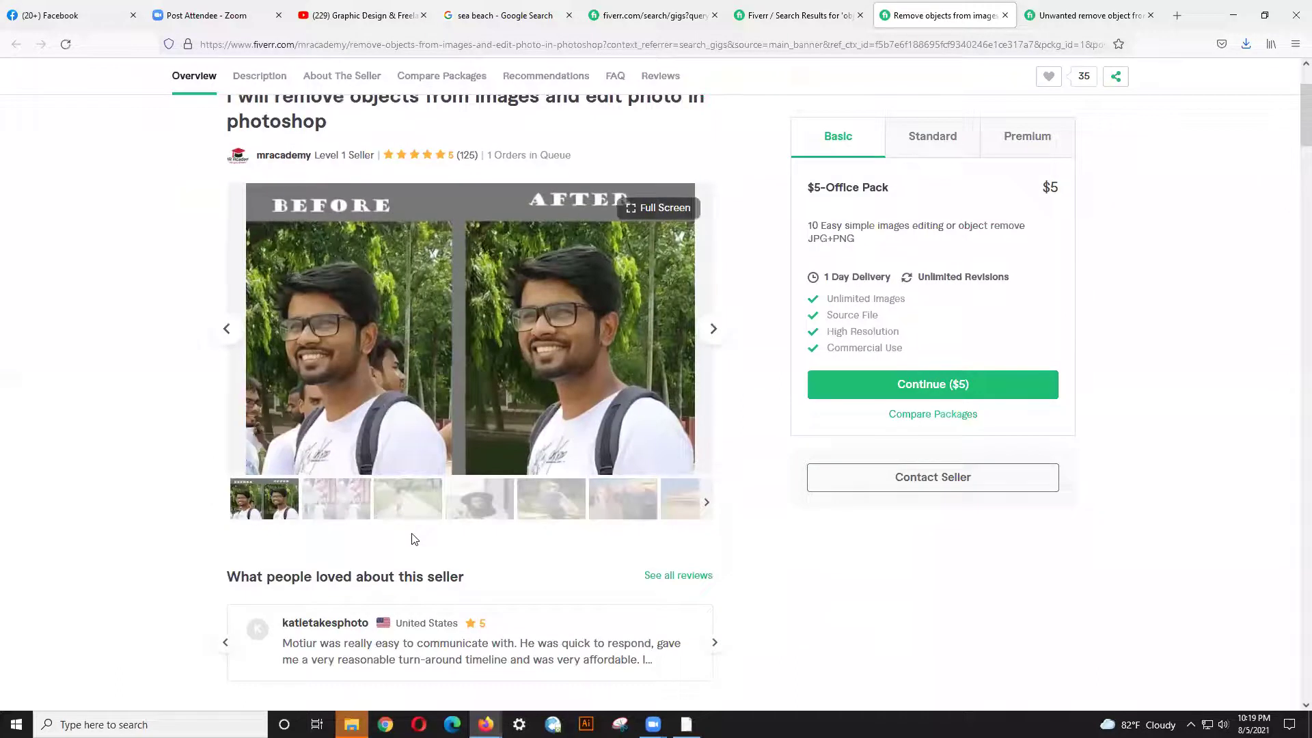
{"action": "scroll", "coordinate": [412, 540], "scroll_direction": "up", "scroll_amount": 2}
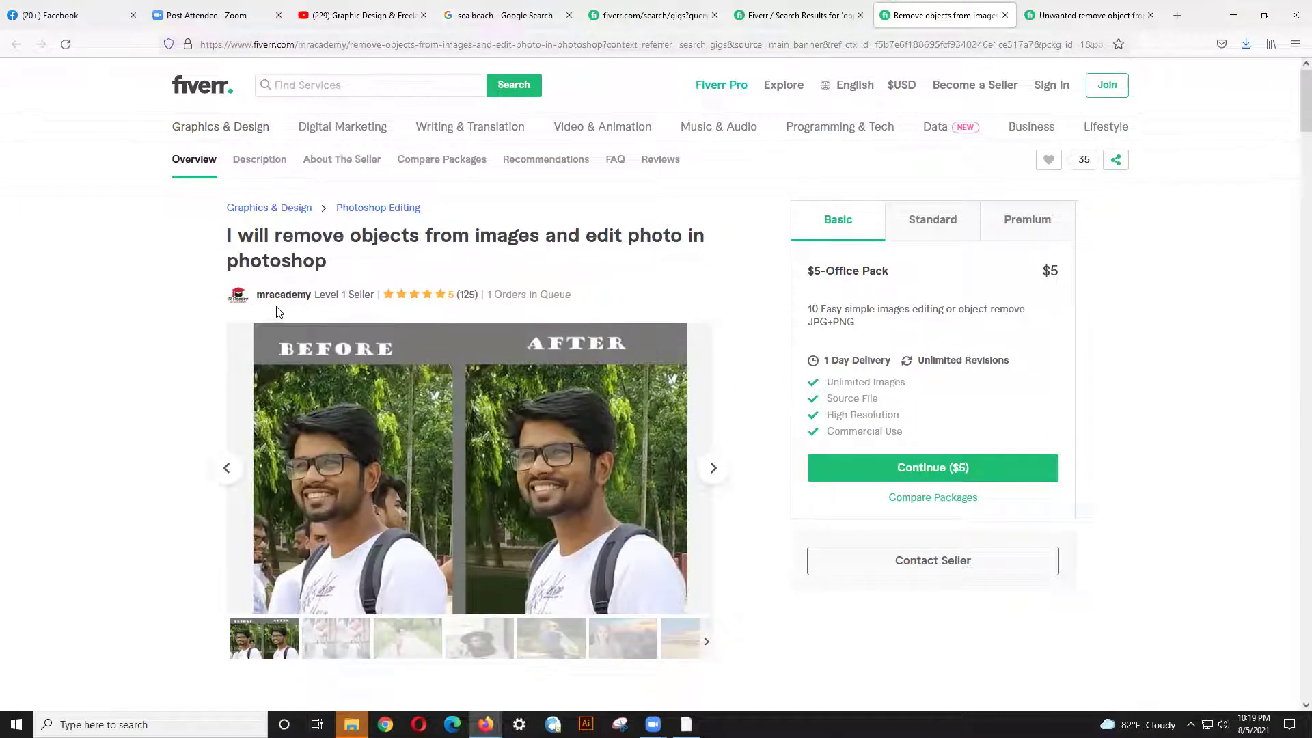
{"action": "scroll", "coordinate": [309, 306], "scroll_direction": "down", "scroll_amount": 10}
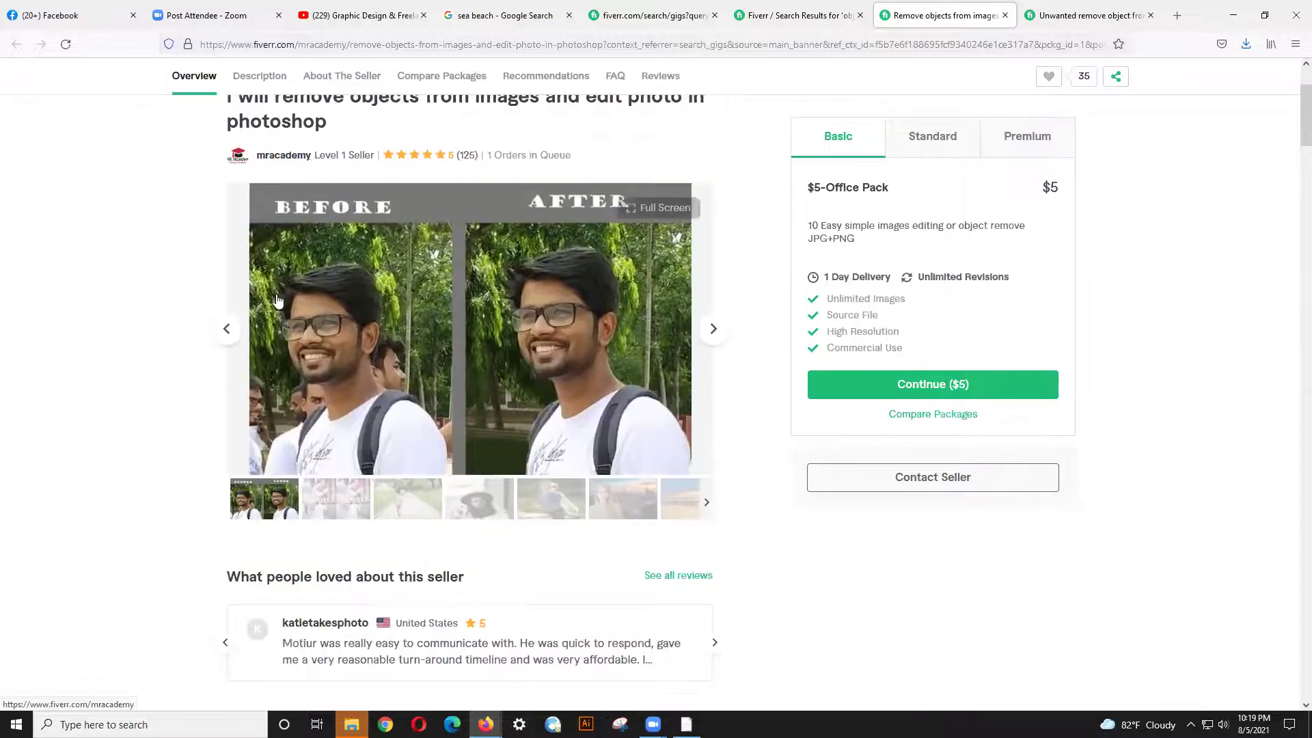
{"action": "scroll", "coordinate": [274, 408], "scroll_direction": "down", "scroll_amount": 5}
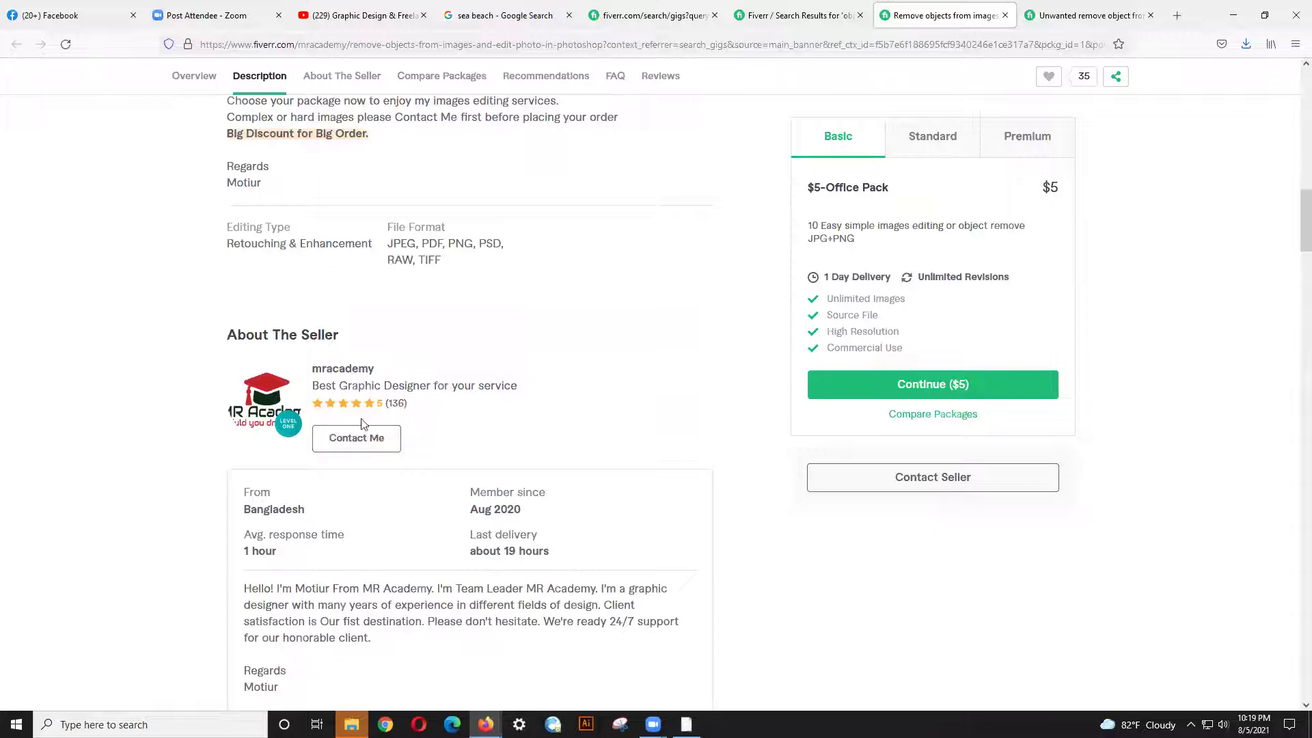
{"action": "double_click", "coordinate": [276, 511]}
{"action": "left_click", "coordinate": [439, 437]}
{"action": "scroll", "coordinate": [401, 519], "scroll_direction": "up", "scroll_amount": 10}
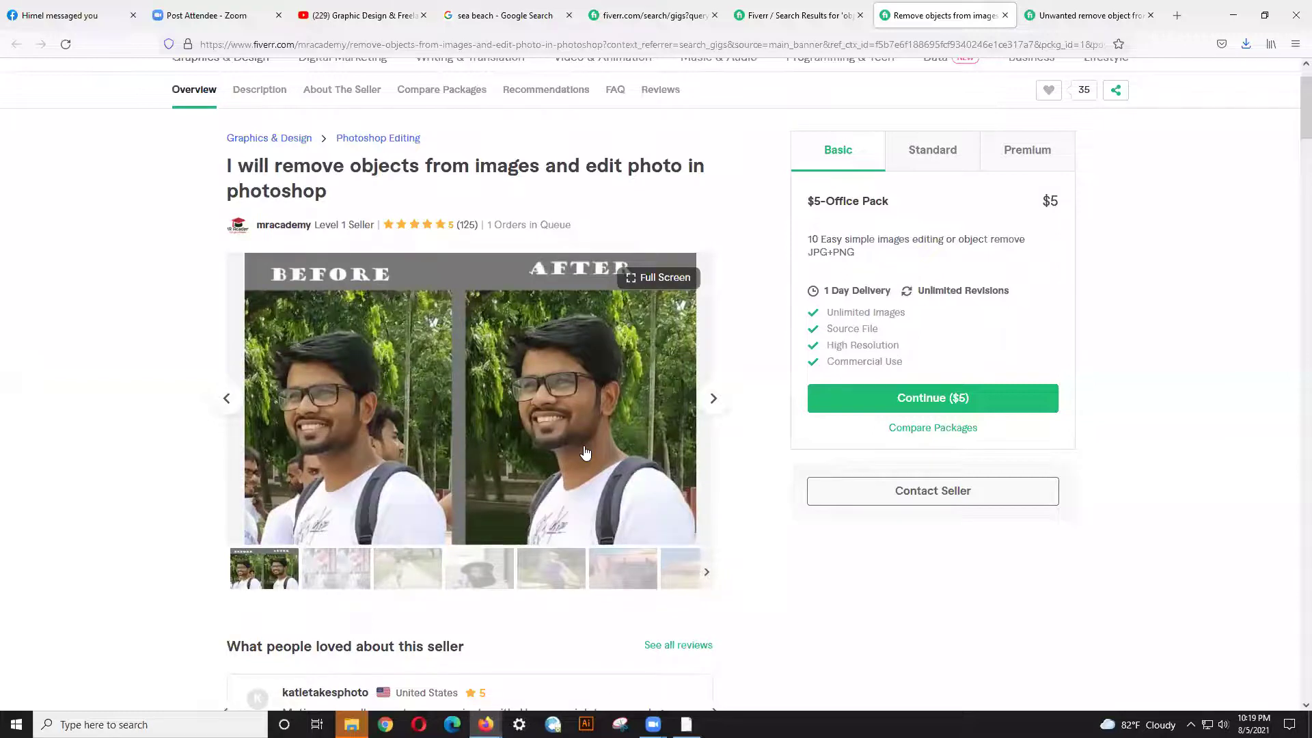
{"action": "scroll", "coordinate": [513, 383], "scroll_direction": "up", "scroll_amount": 2}
{"action": "left_click_drag", "start_coordinate": [238, 246], "coordinate": [394, 271]}
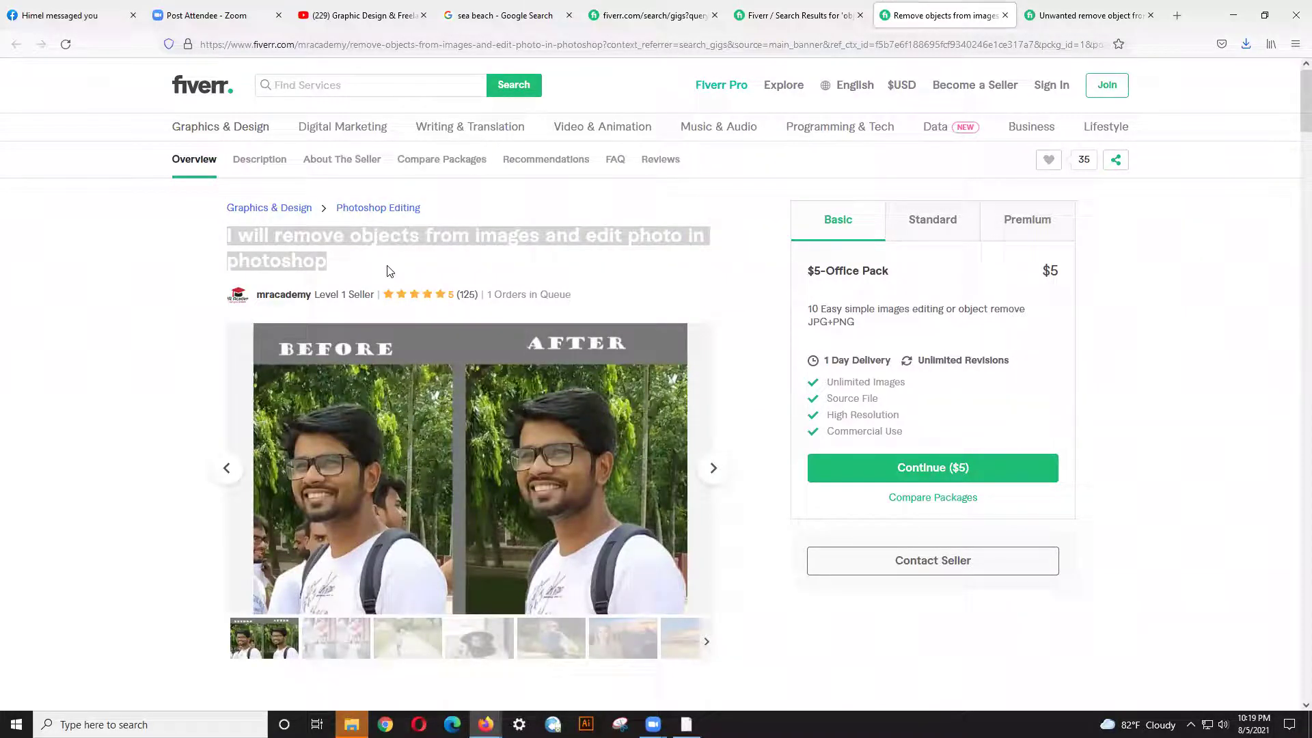
{"action": "left_click", "coordinate": [373, 273]}
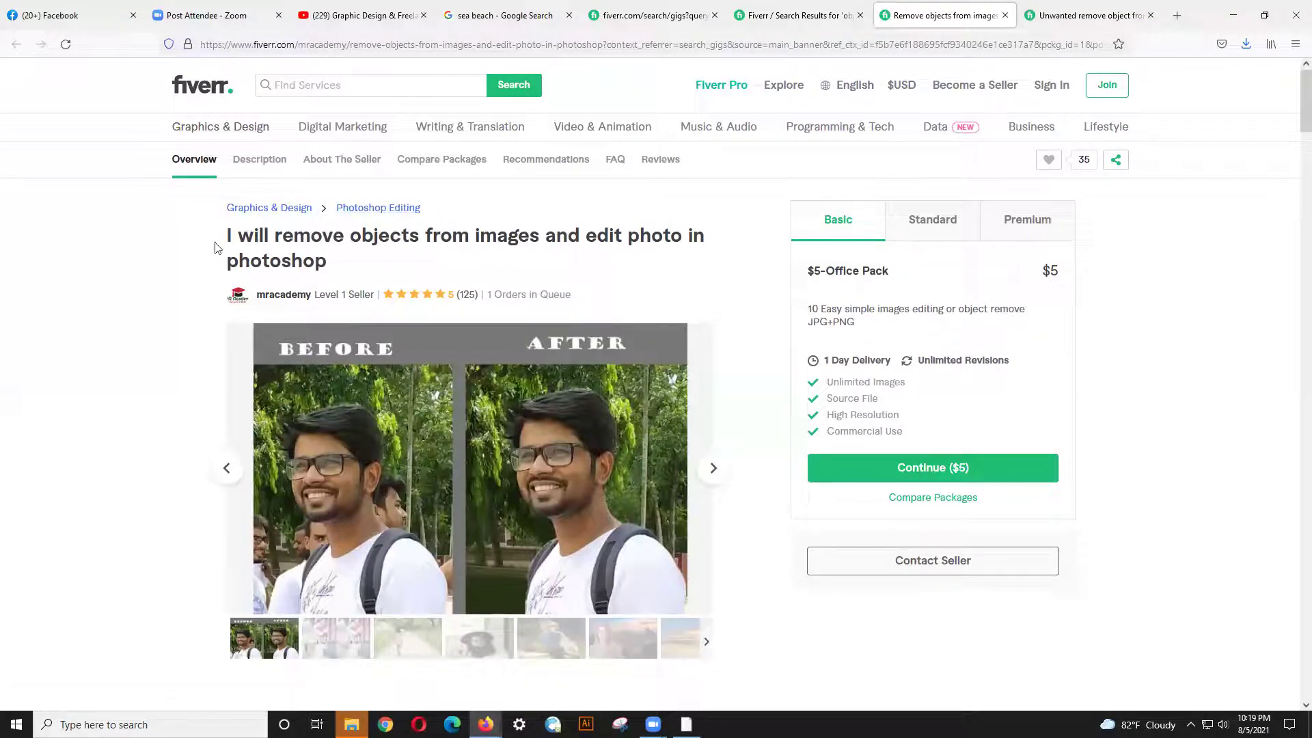
{"action": "left_click_drag", "start_coordinate": [217, 245], "coordinate": [341, 270]}
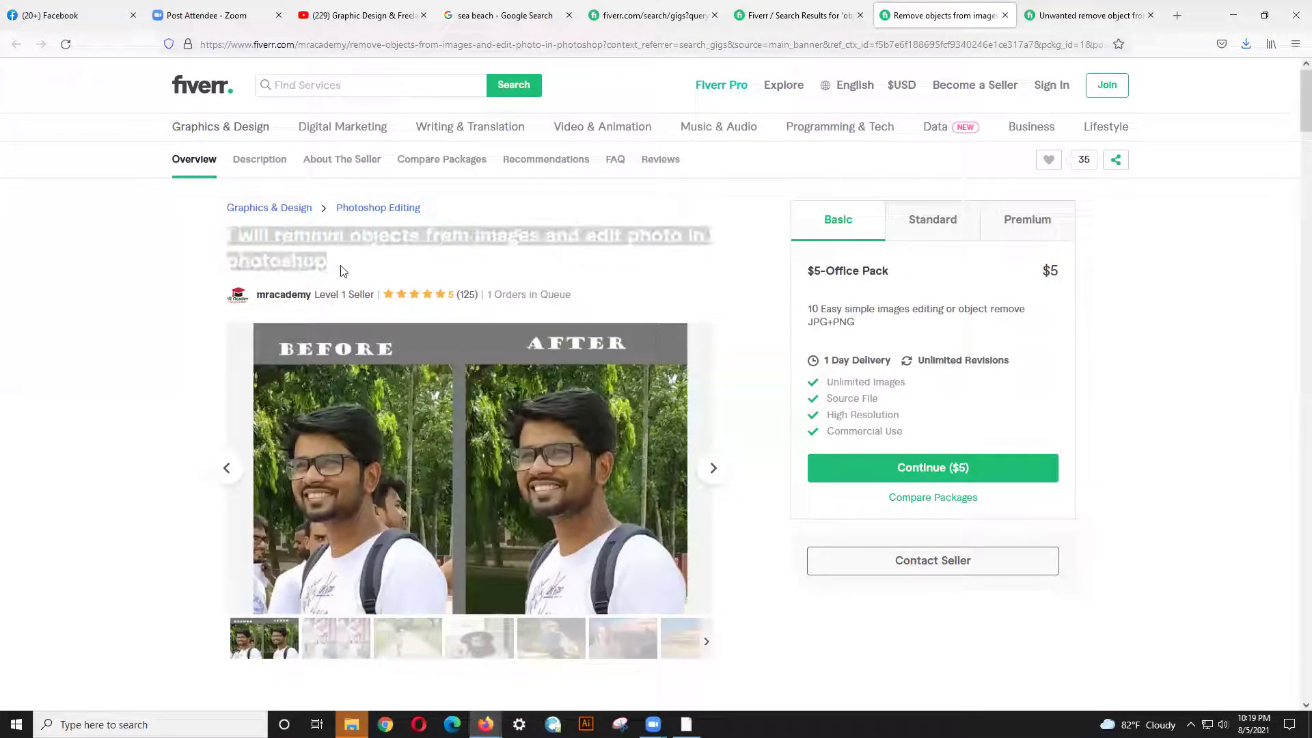
{"action": "left_click", "coordinate": [367, 274]}
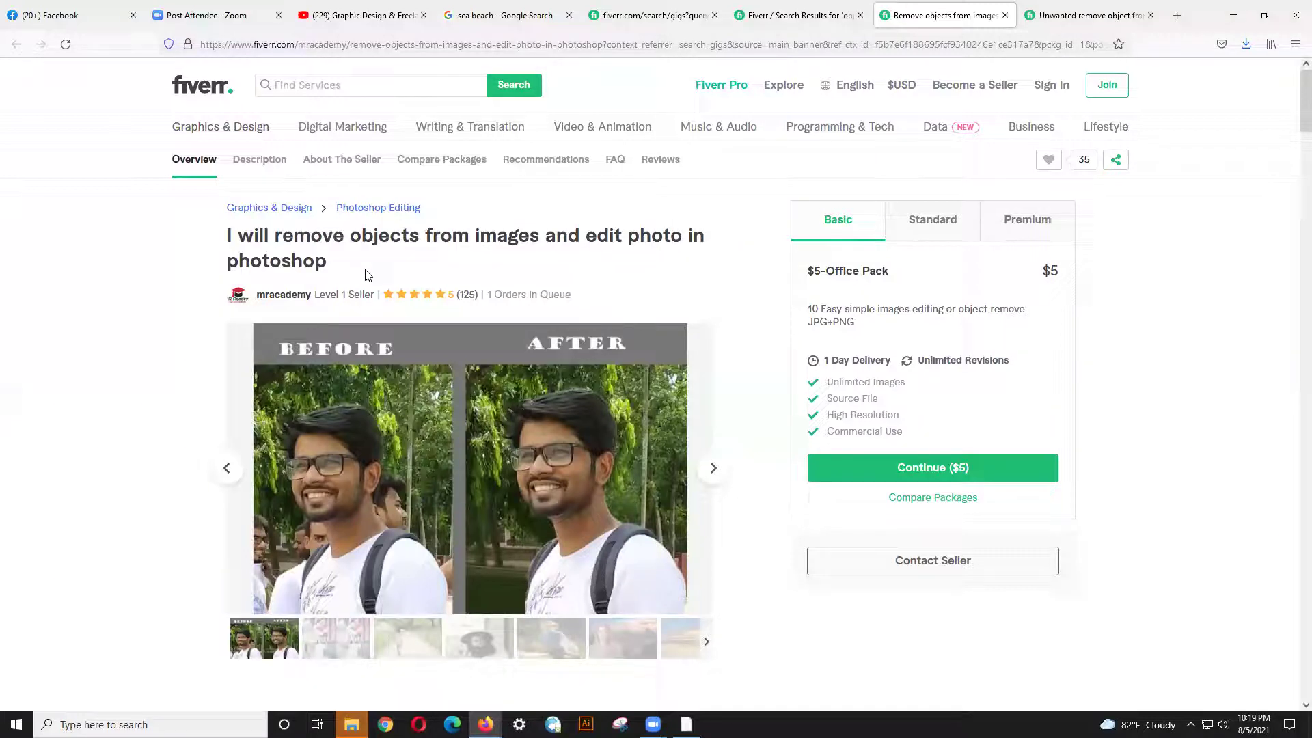
{"action": "left_click_drag", "start_coordinate": [362, 274], "coordinate": [205, 250]}
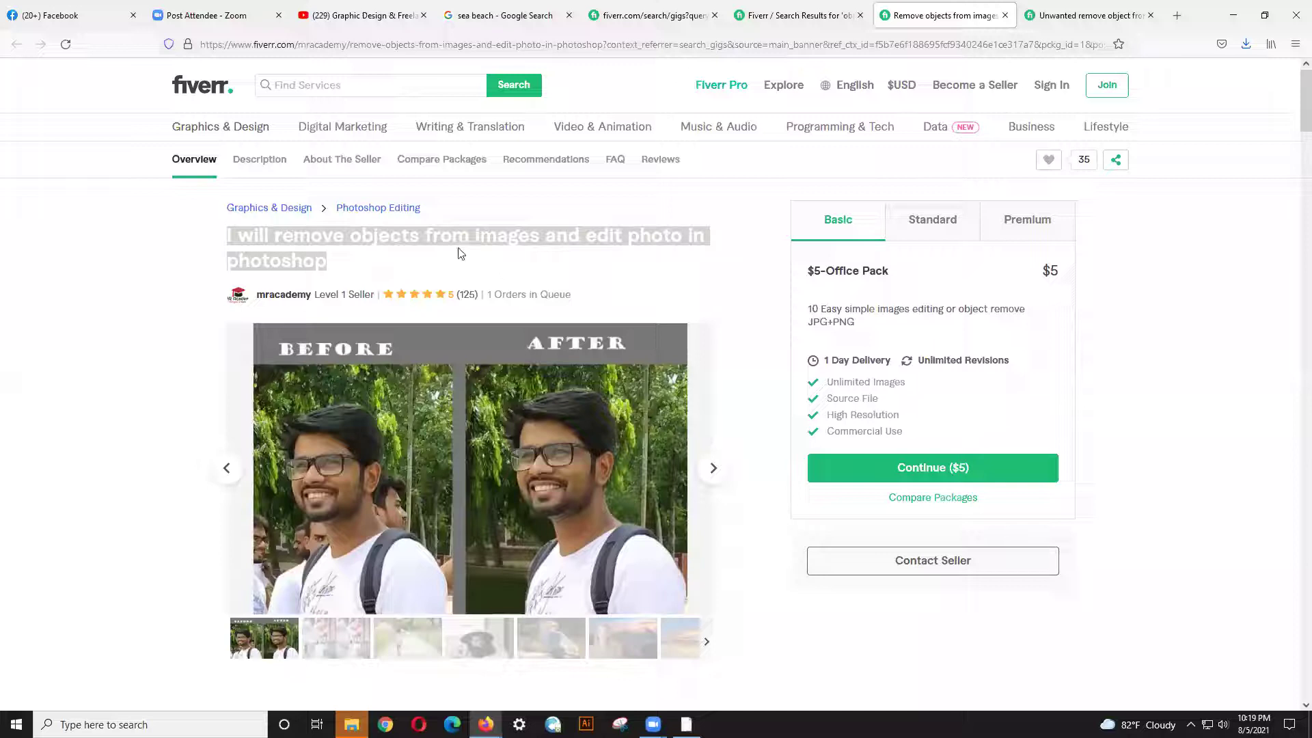
{"action": "left_click", "coordinate": [432, 265]}
{"action": "mouse_move", "coordinate": [420, 237]}
{"action": "left_mouse_down"}
{"action": "mouse_move", "coordinate": [274, 239]}
{"action": "mouse_move", "coordinate": [406, 233]}
{"action": "left_mouse_up"}
{"action": "left_click", "coordinate": [274, 239]}
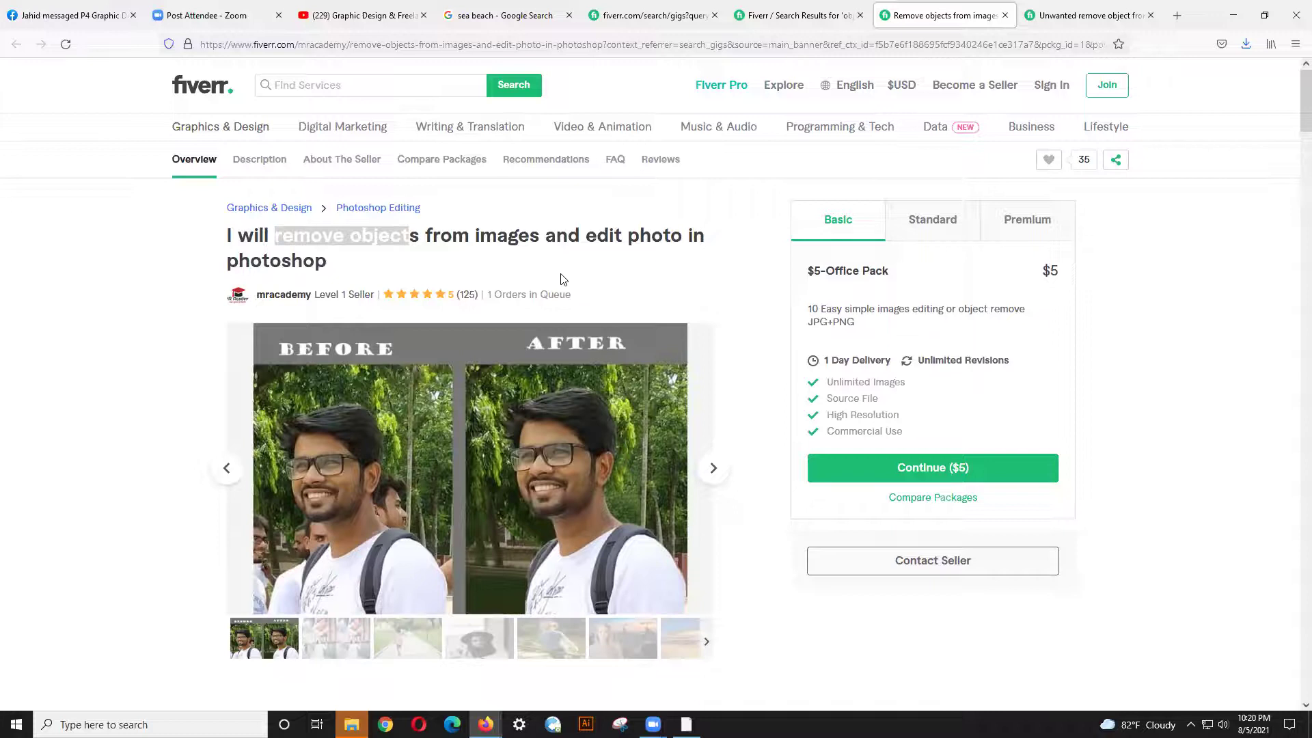
{"action": "scroll", "coordinate": [560, 279], "scroll_direction": "down", "scroll_amount": 1}
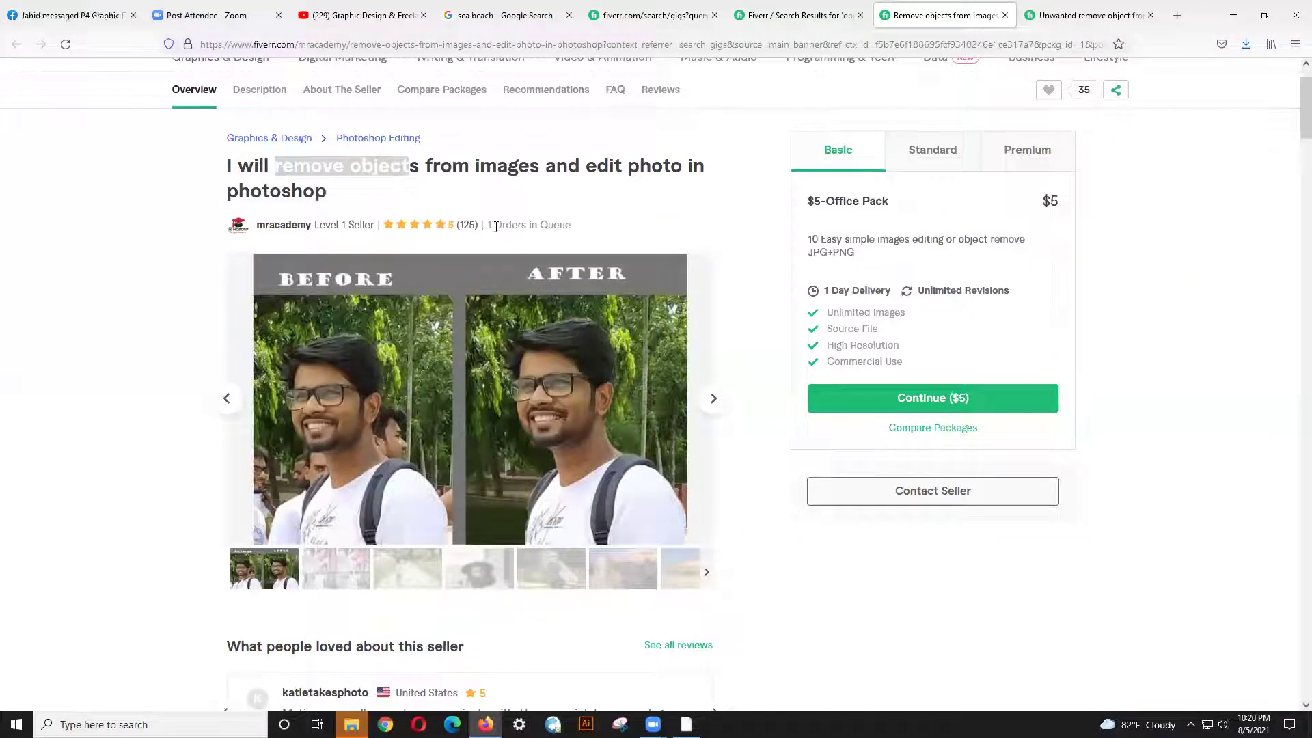
{"action": "left_click_drag", "start_coordinate": [571, 225], "coordinate": [509, 227]}
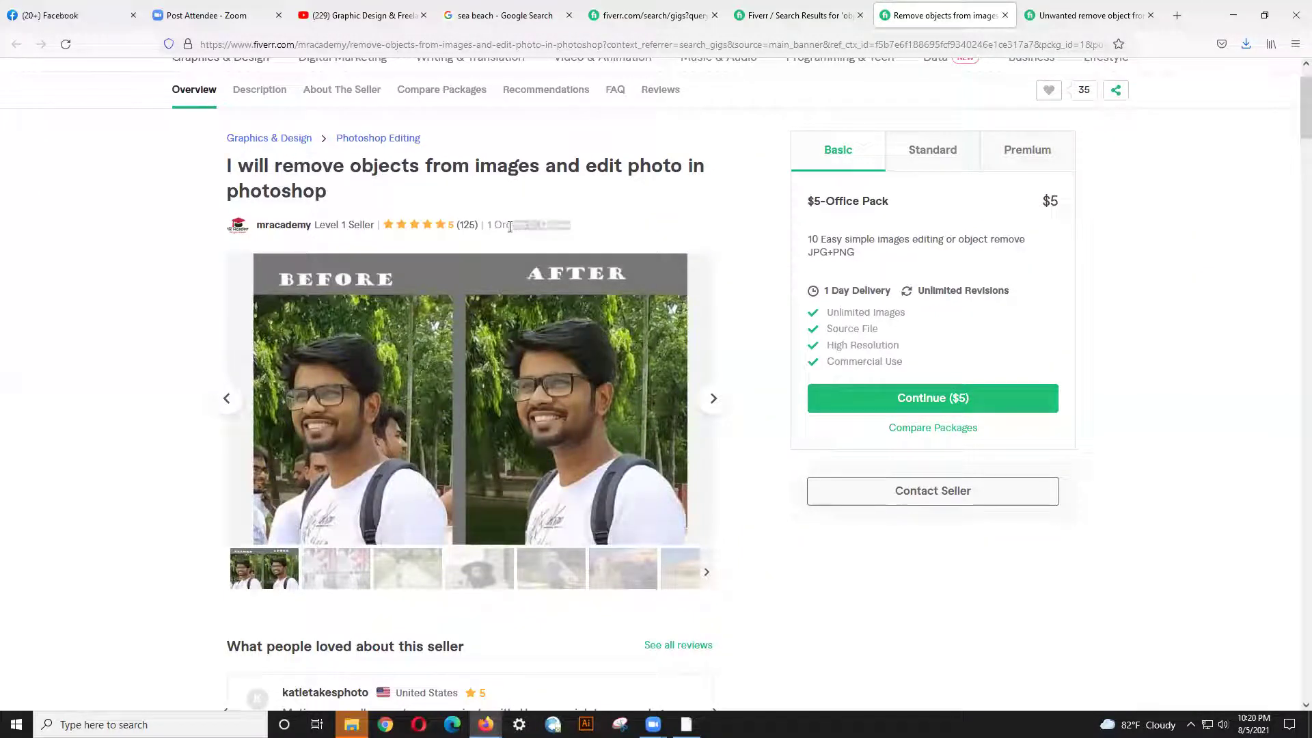
{"action": "left_click", "coordinate": [577, 230]}
{"action": "scroll", "coordinate": [499, 273], "scroll_direction": "up", "scroll_amount": 2}
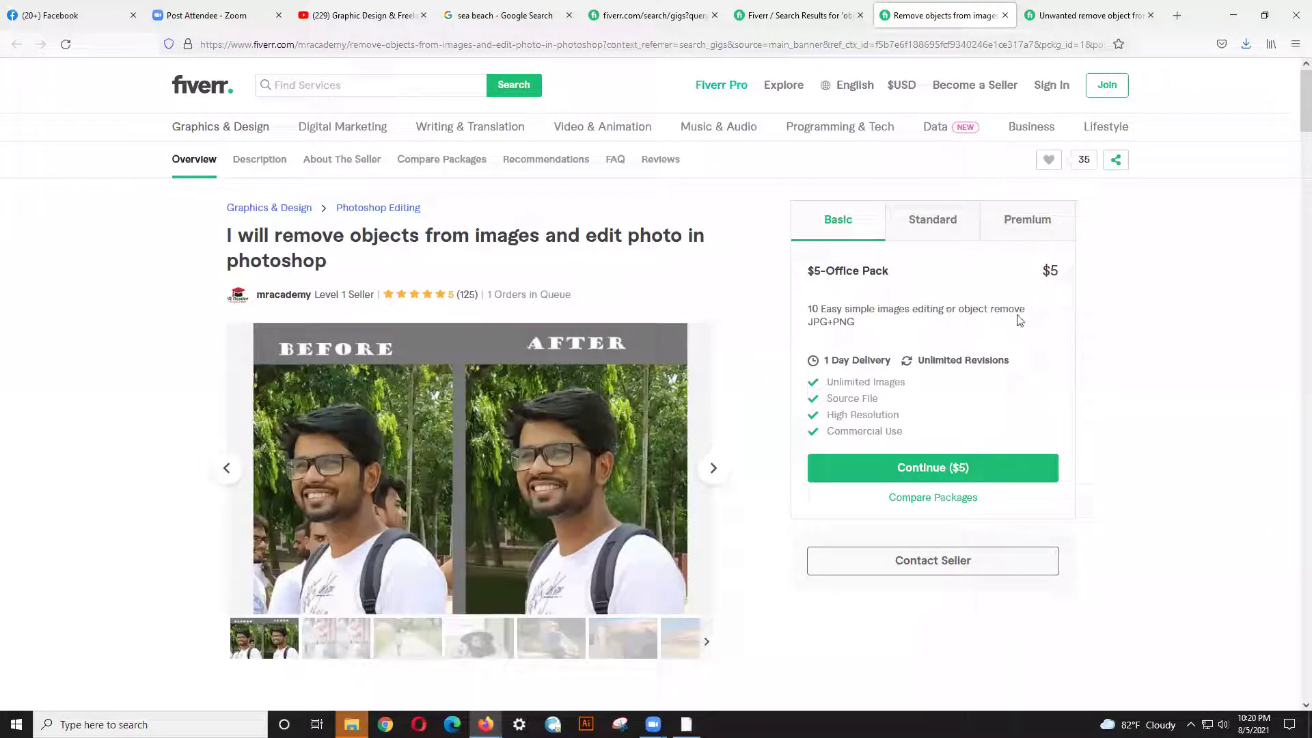
{"action": "left_click_drag", "start_coordinate": [823, 361], "coordinate": [854, 434]}
{"action": "left_click", "coordinate": [890, 406]}
{"action": "left_click", "coordinate": [915, 434]}
{"action": "left_click_drag", "start_coordinate": [621, 298], "coordinate": [493, 298]}
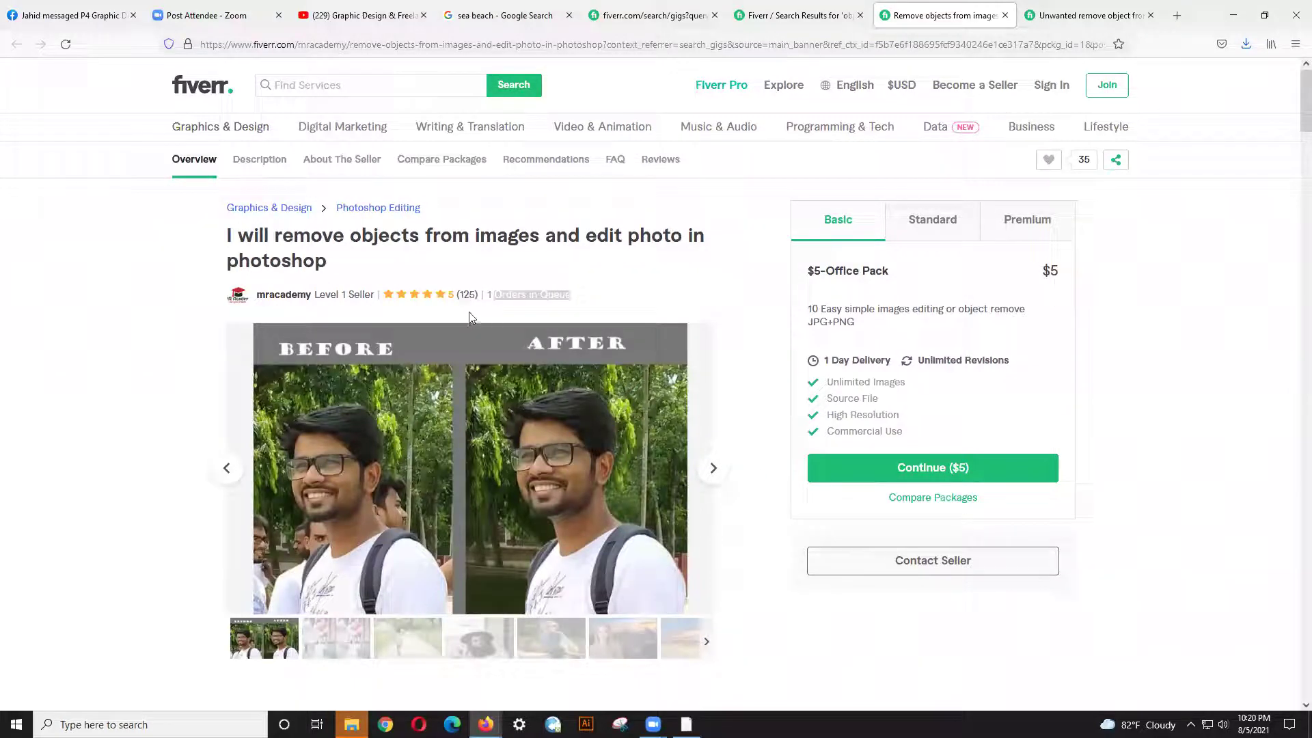
- Check the seller's last delivery time, about 19 hours ago
{"action": "scroll", "coordinate": [732, 460], "scroll_direction": "down", "scroll_amount": 15}
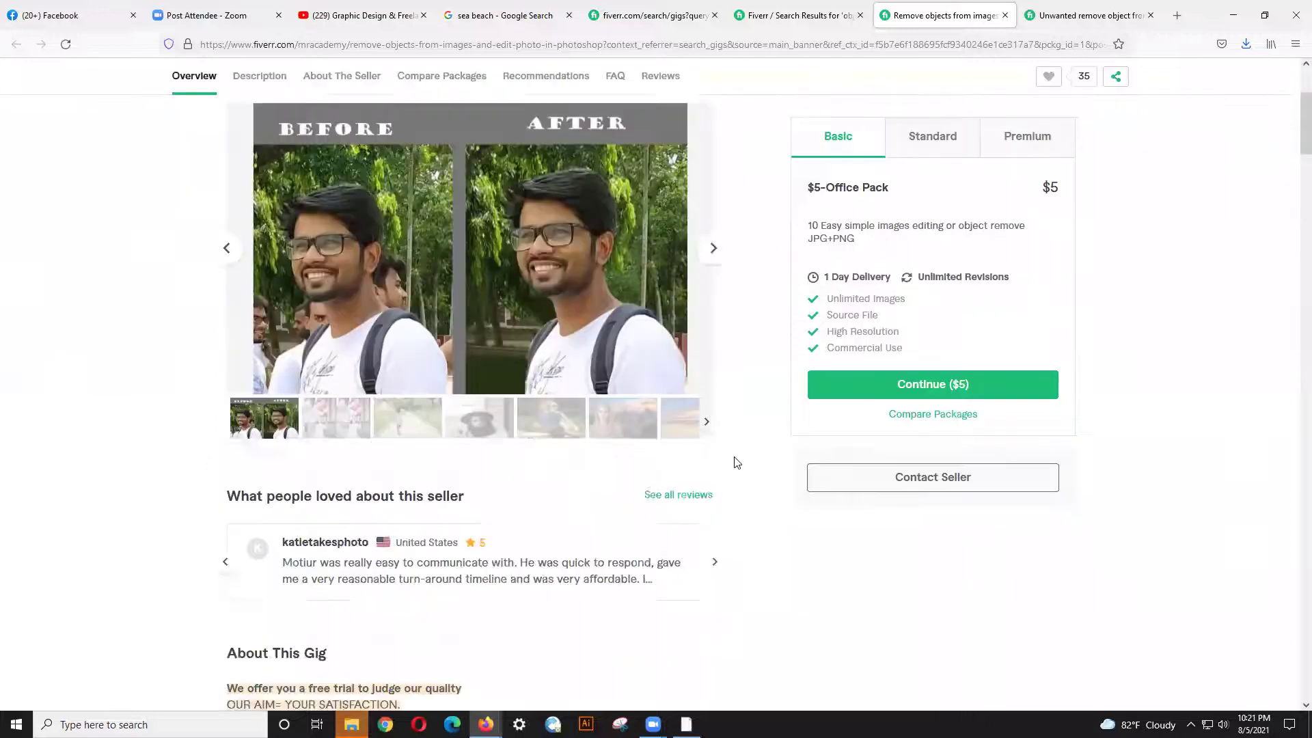
{"action": "scroll", "coordinate": [742, 473], "scroll_direction": "down", "scroll_amount": 2}
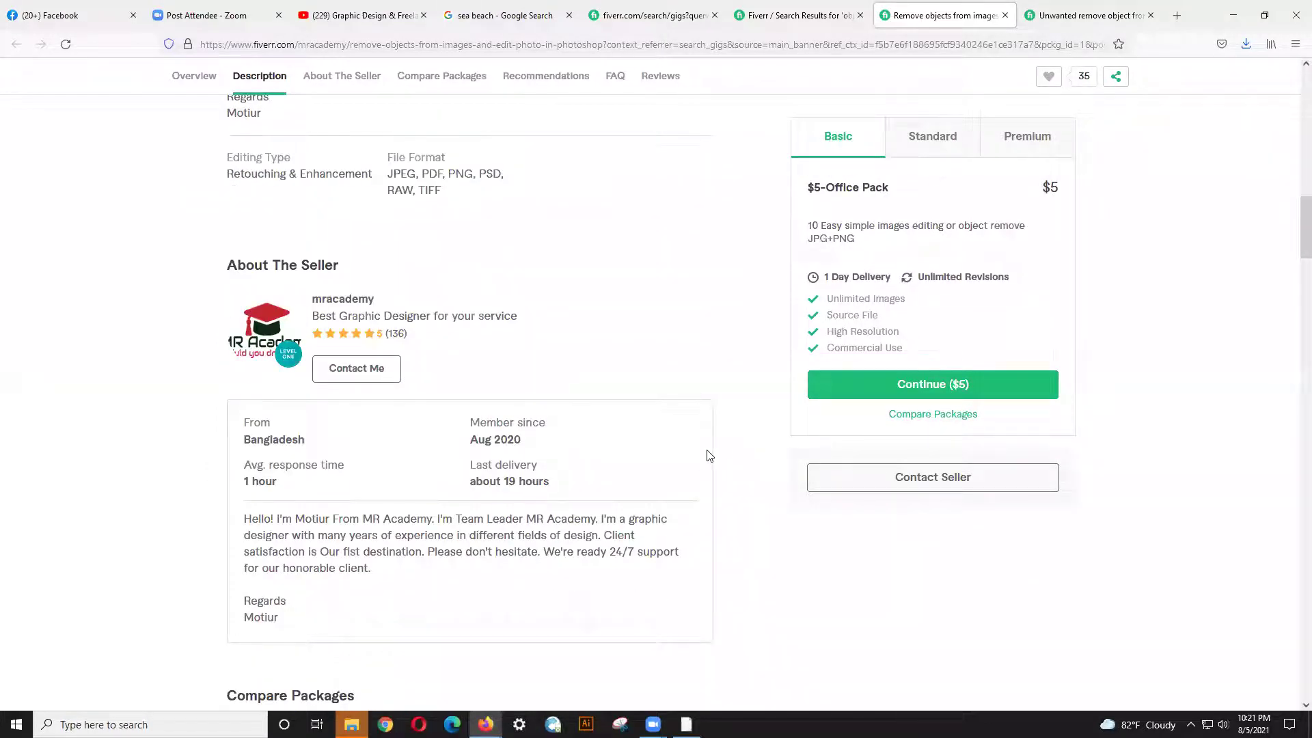
{"action": "left_click_drag", "start_coordinate": [595, 490], "coordinate": [472, 483]}
{"action": "left_click", "coordinate": [571, 487]}
{"action": "left_click_drag", "start_coordinate": [556, 469], "coordinate": [491, 464]}
{"action": "left_click_drag", "start_coordinate": [583, 492], "coordinate": [470, 463]}
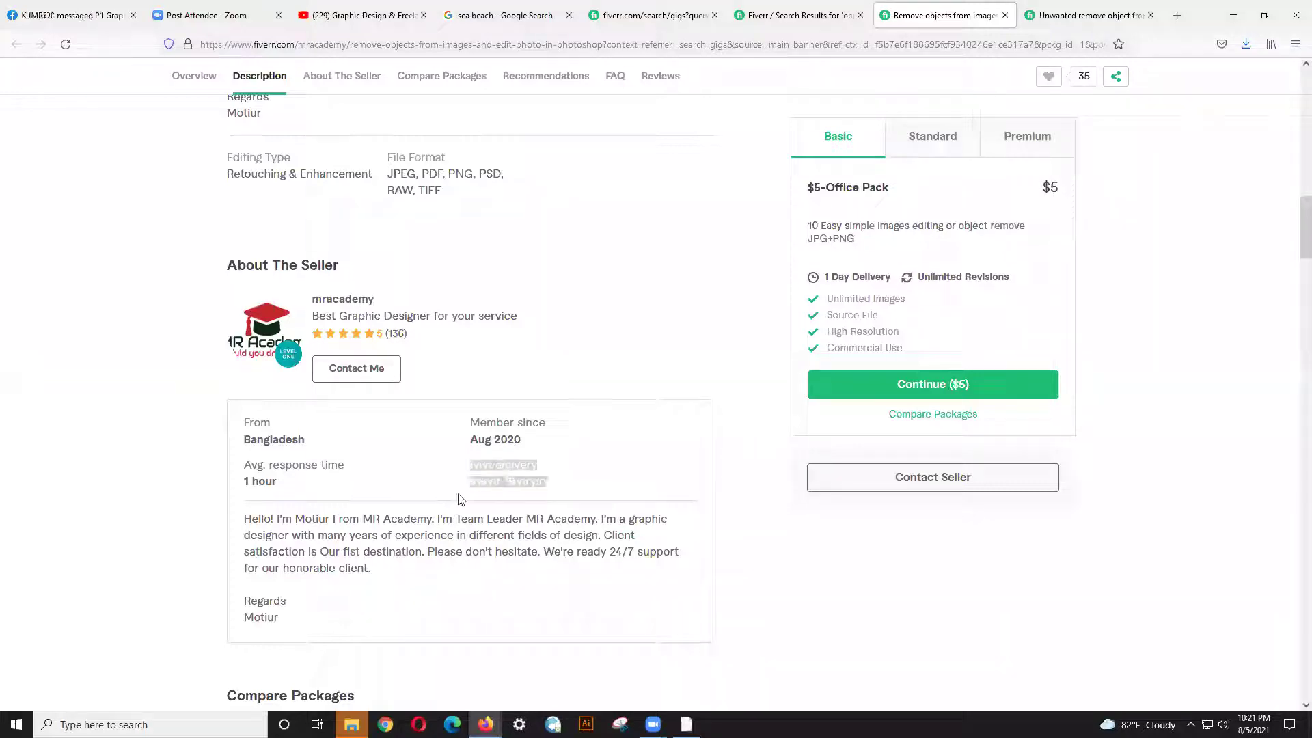
{"action": "left_click", "coordinate": [585, 483]}
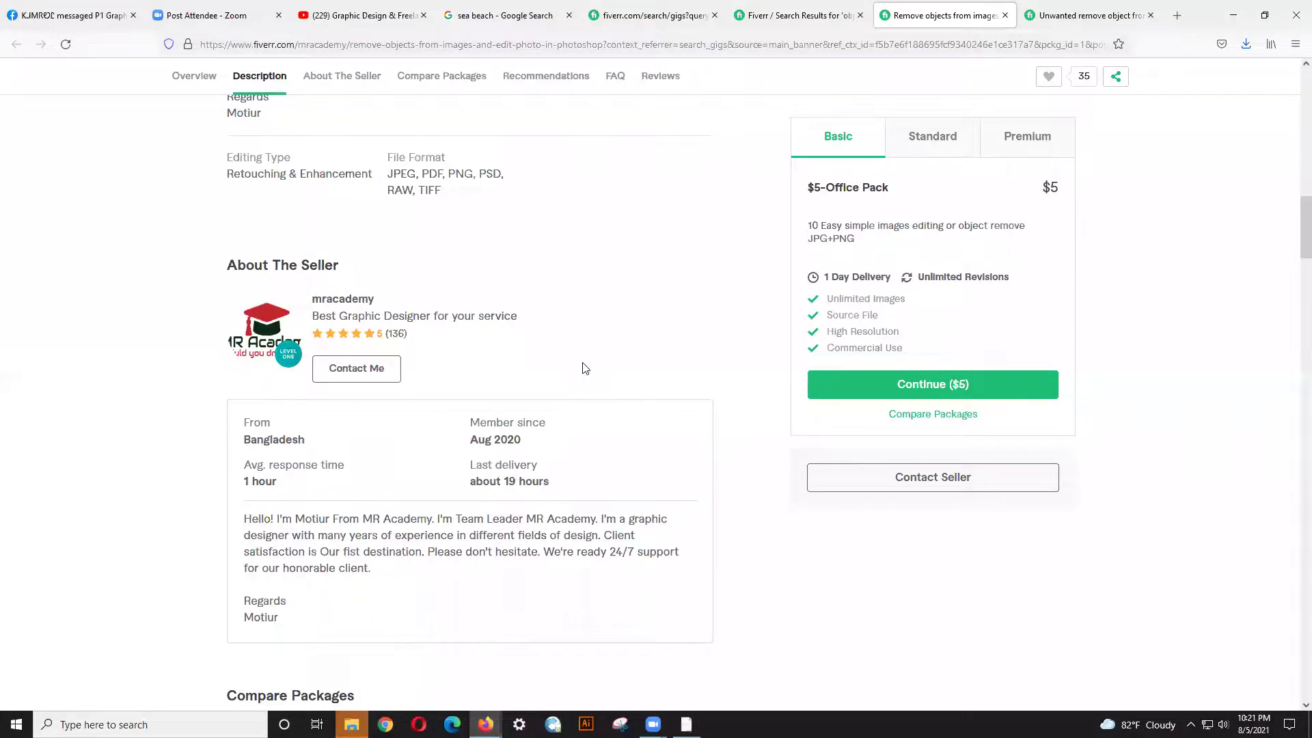
- View the gig's second and third example images
{"action": "scroll", "coordinate": [586, 373], "scroll_direction": "up", "scroll_amount": 6}
{"action": "scroll", "coordinate": [587, 375], "scroll_direction": "up", "scroll_amount": 6}
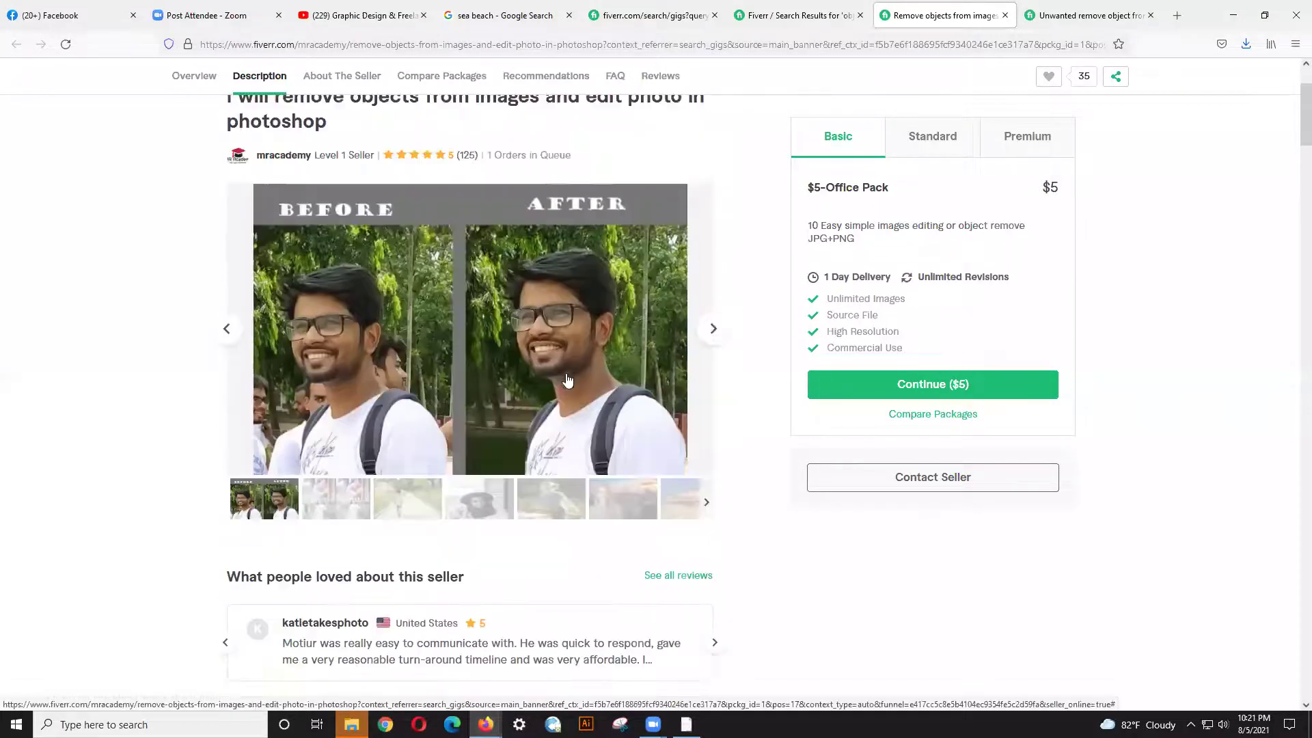
{"action": "left_click", "coordinate": [344, 523]}
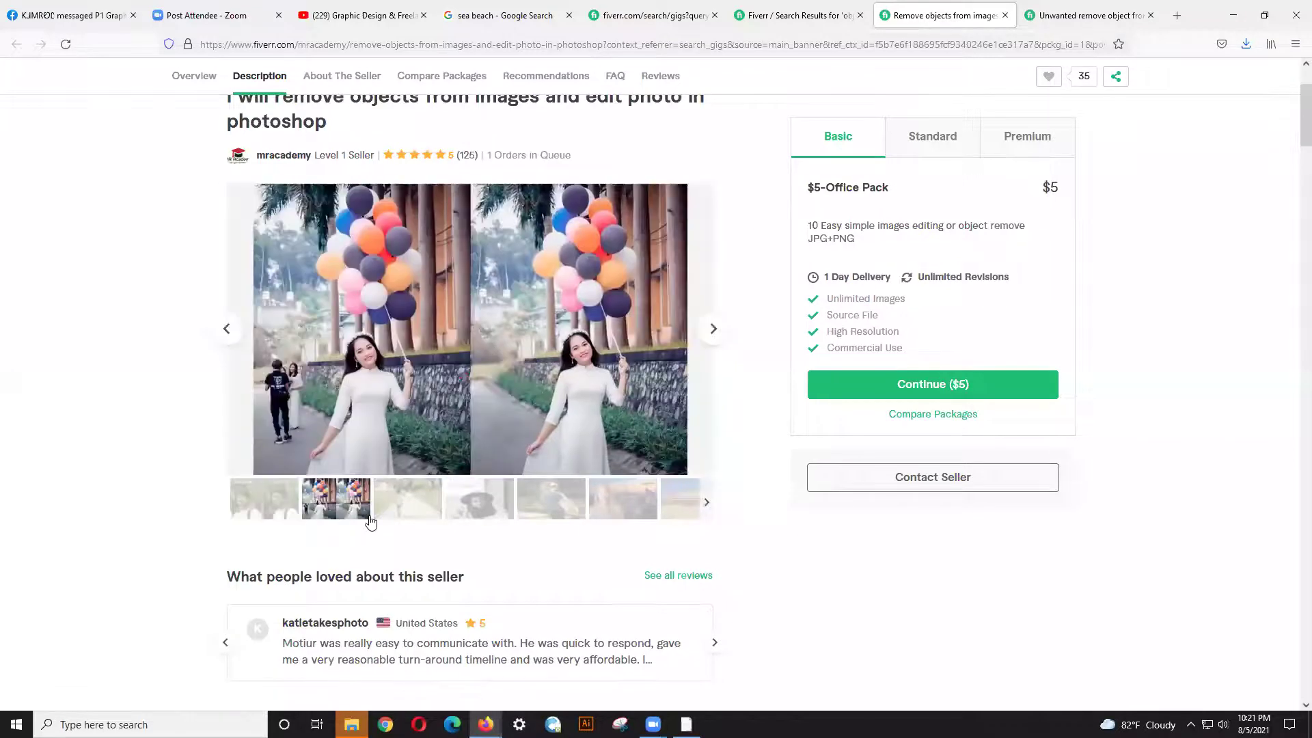
{"action": "left_click", "coordinate": [401, 509]}
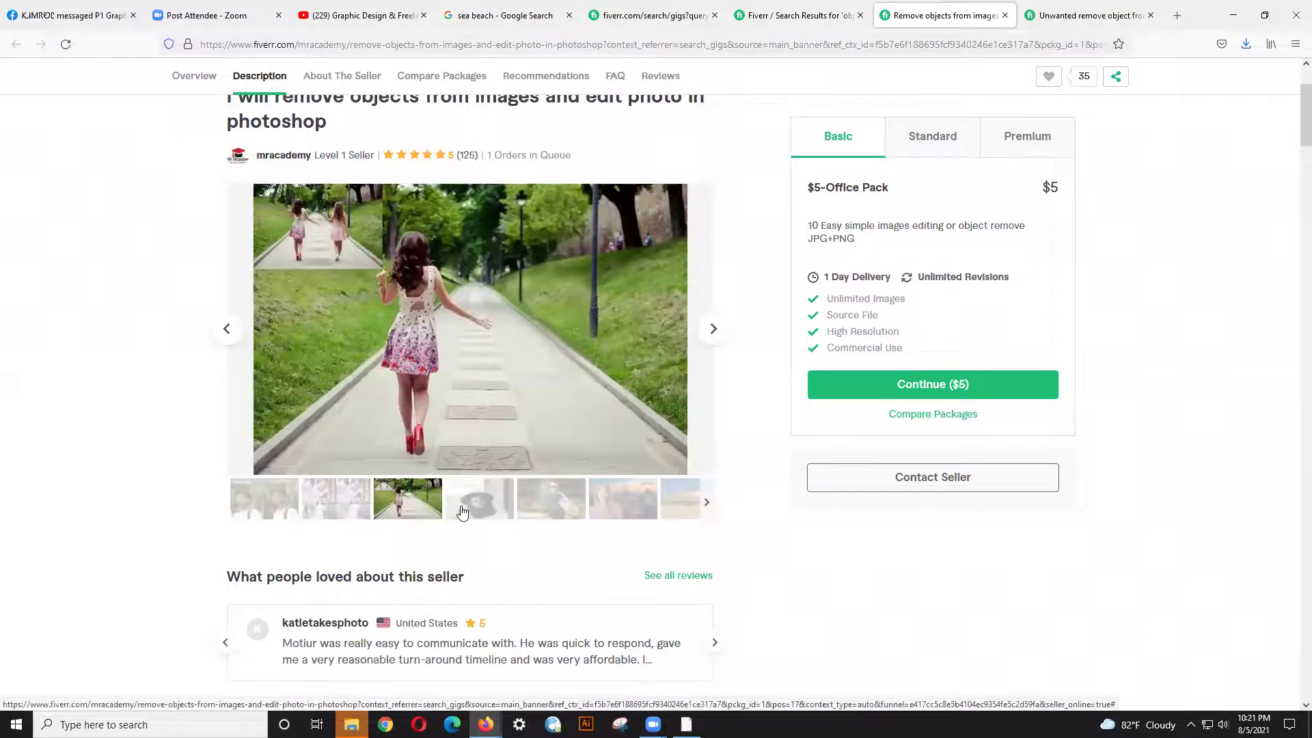
- Open the 'I will remove people, person and unwanted object' gig from the search results
{"action": "left_click", "coordinate": [777, 12]}
{"action": "scroll", "coordinate": [656, 301], "scroll_direction": "down", "scroll_amount": 3}
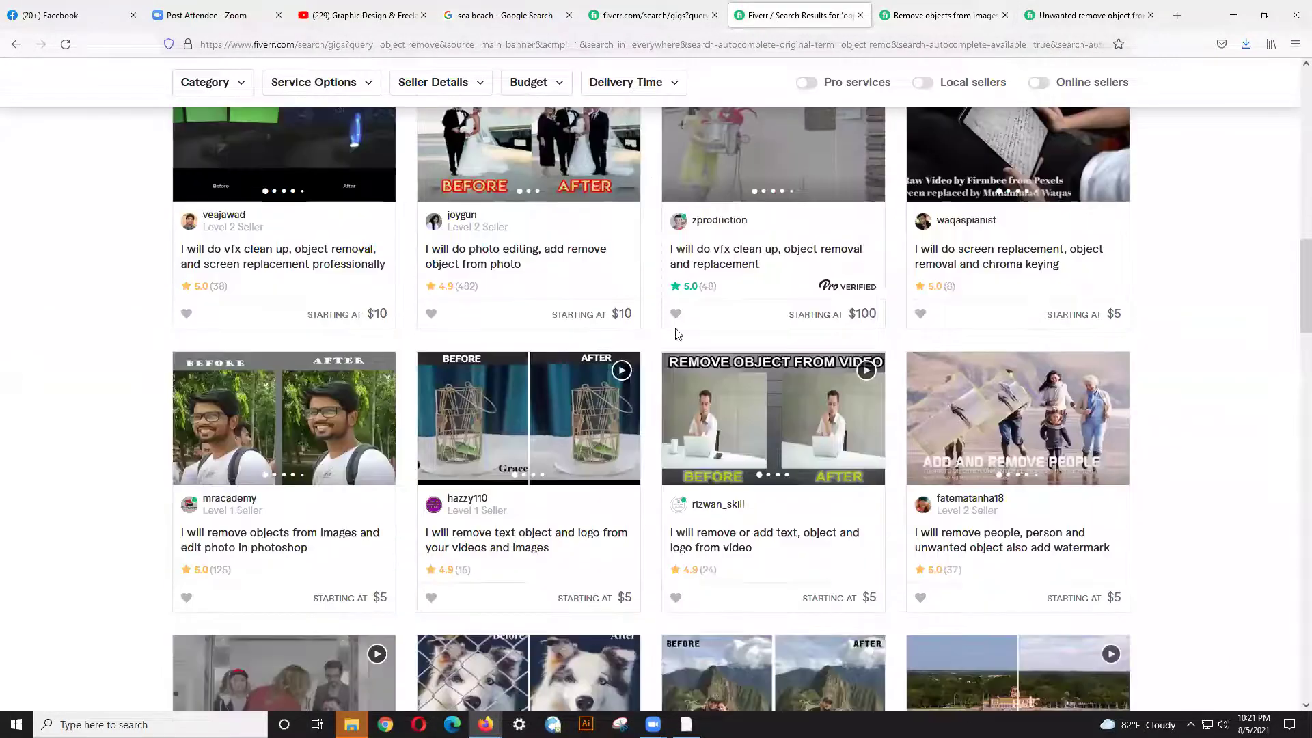
{"action": "left_click", "coordinate": [959, 416]}
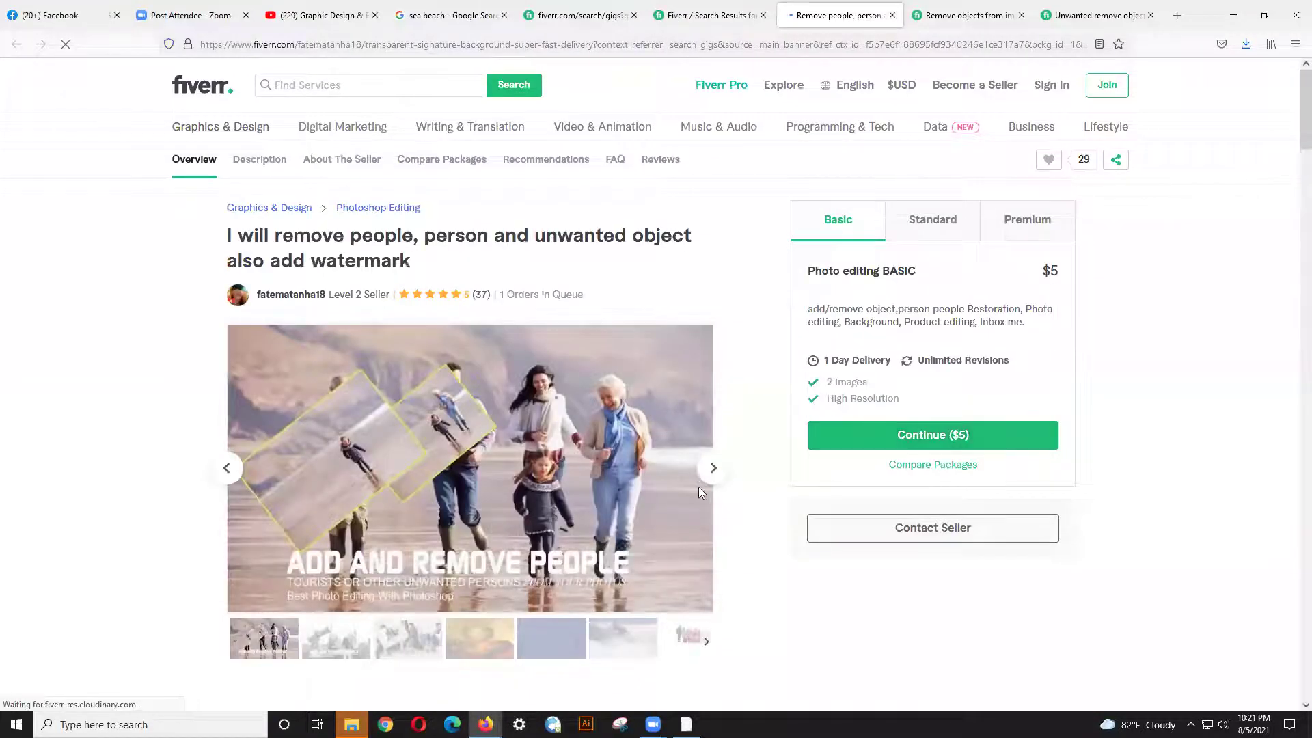
- Advance the gig gallery to the Eiffel Tower 'Add and Remove People' sample and scroll down
{"action": "left_click", "coordinate": [713, 468]}
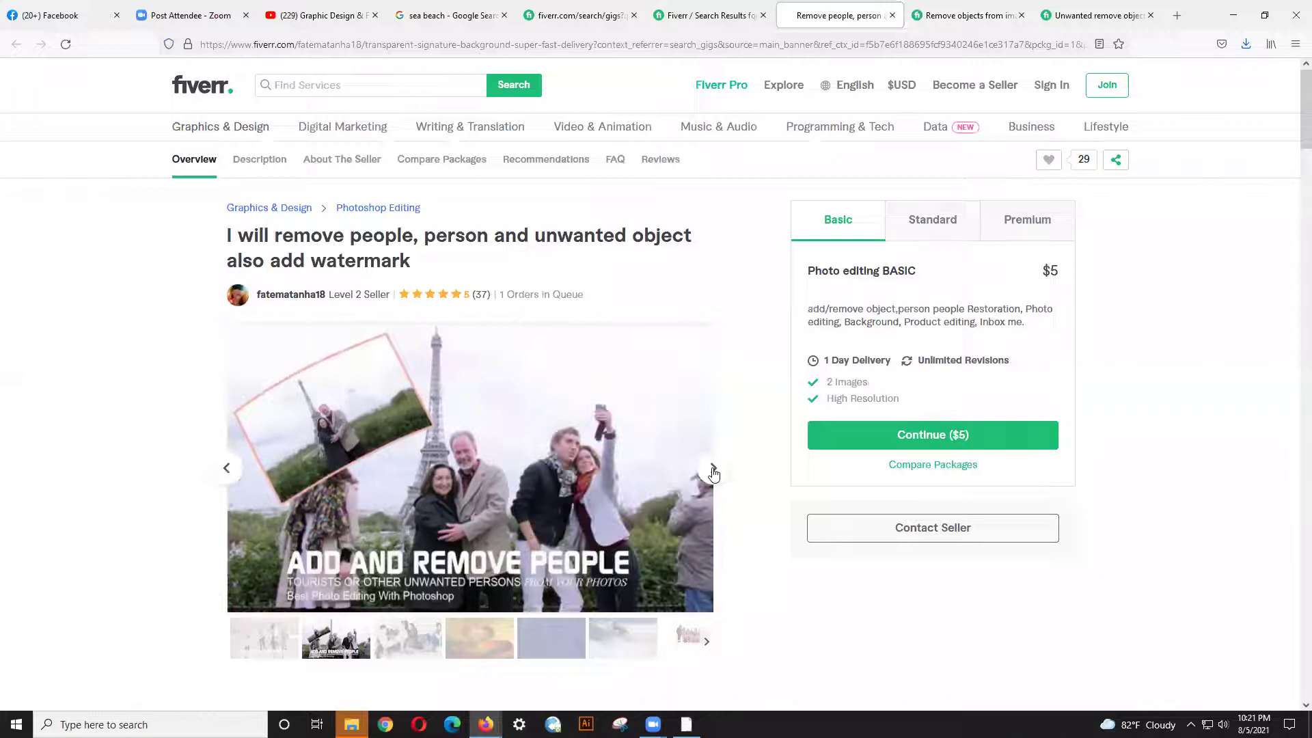
{"action": "scroll", "coordinate": [712, 472], "scroll_direction": "down", "scroll_amount": 2}
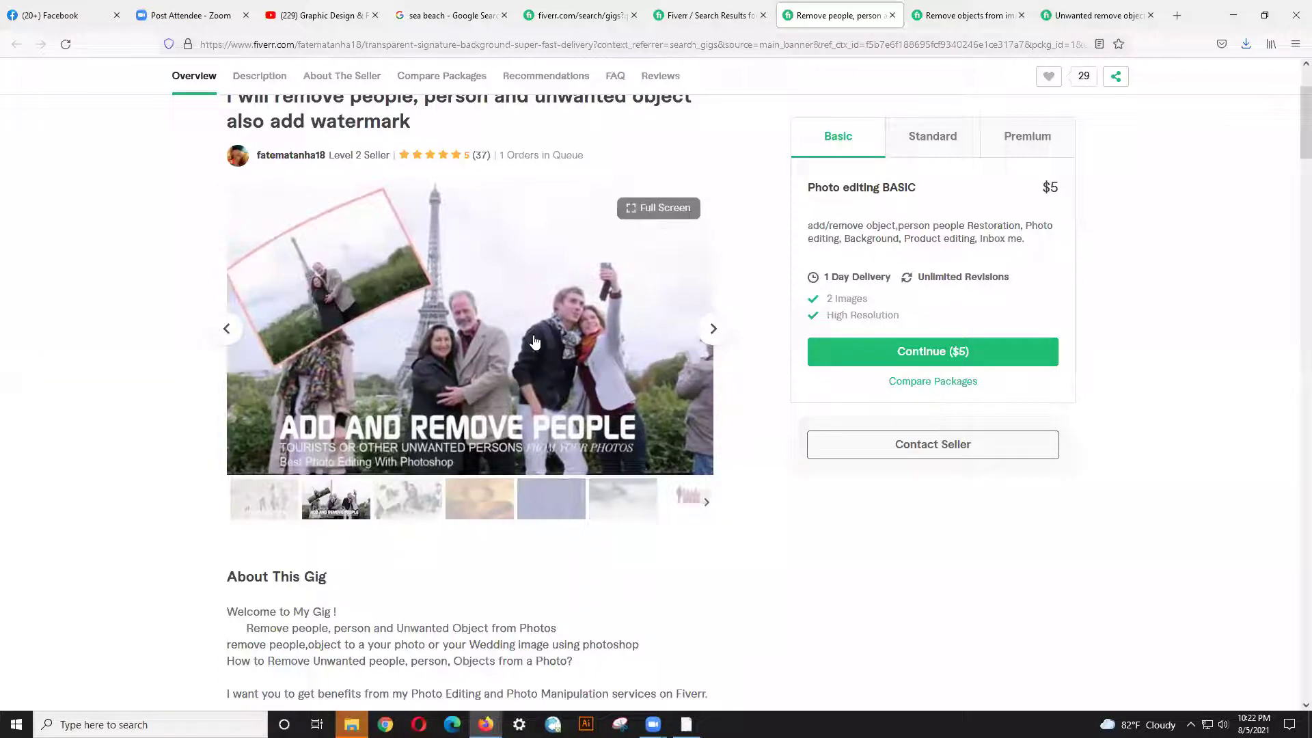
- Flip through the people-on-steps and portrait review slides, return to Eiffel Tower, and view the $5 Basic package
{"action": "left_click", "coordinate": [714, 330]}
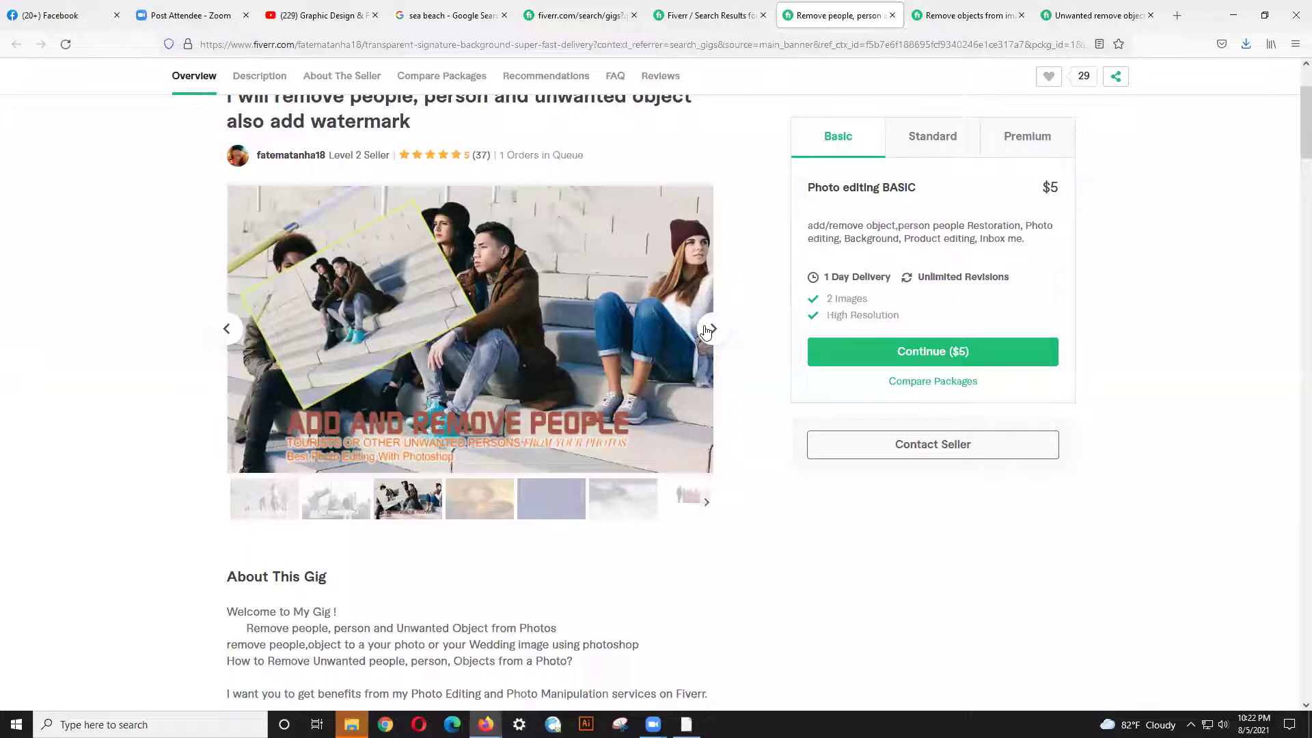
{"action": "left_click", "coordinate": [707, 330]}
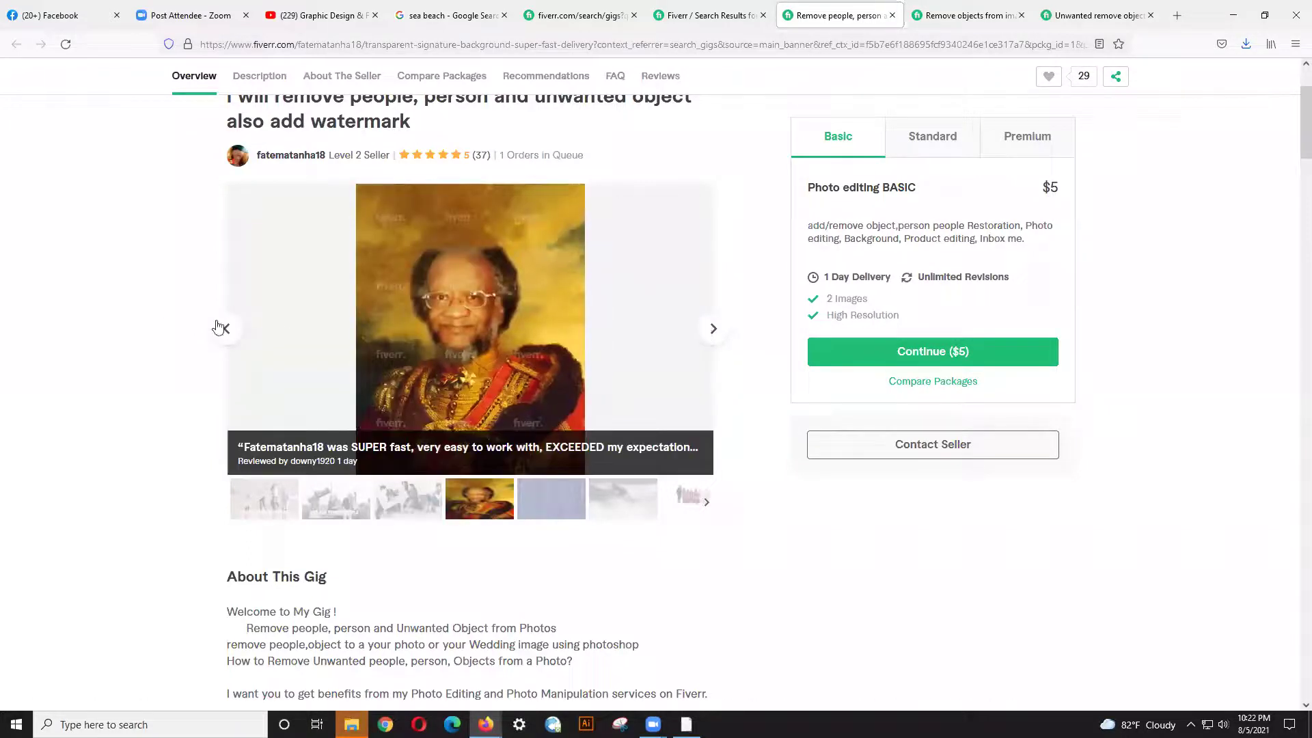
{"action": "left_click", "coordinate": [225, 334]}
{"action": "left_click", "coordinate": [228, 332]}
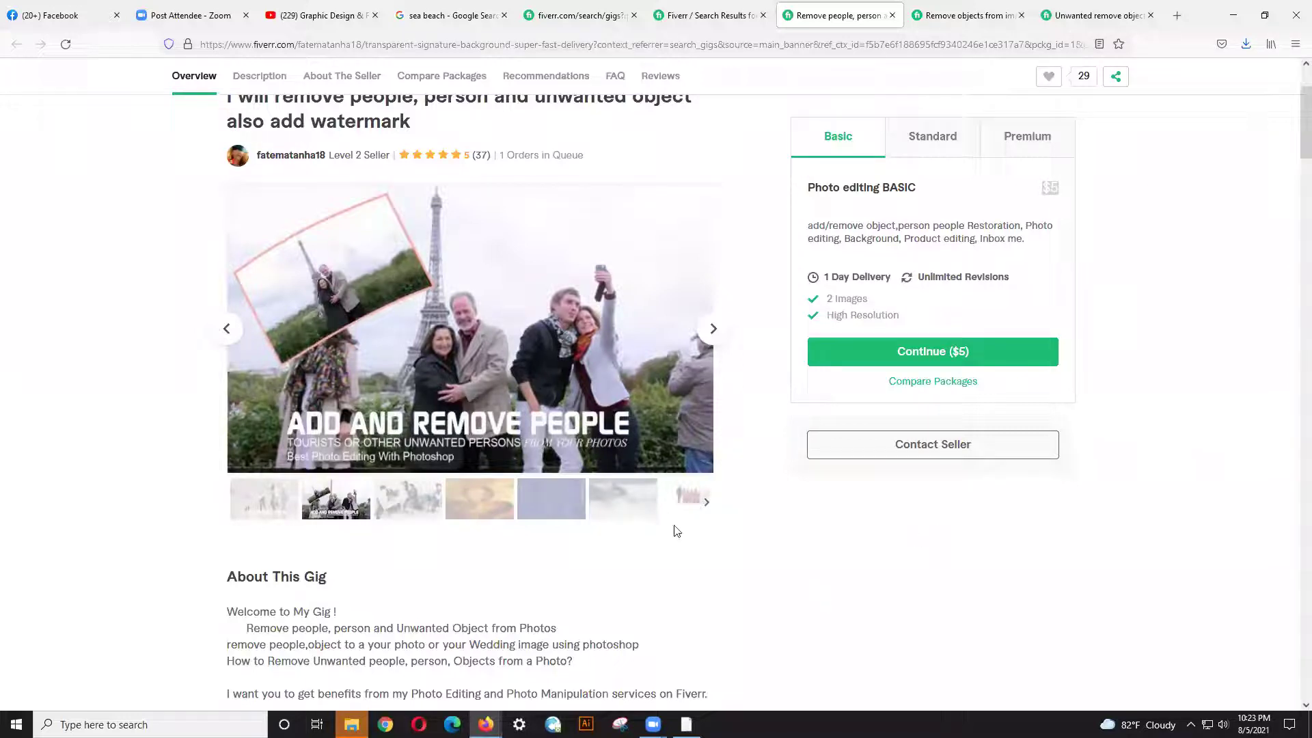
{"action": "scroll", "coordinate": [676, 530], "scroll_direction": "up", "scroll_amount": 2}
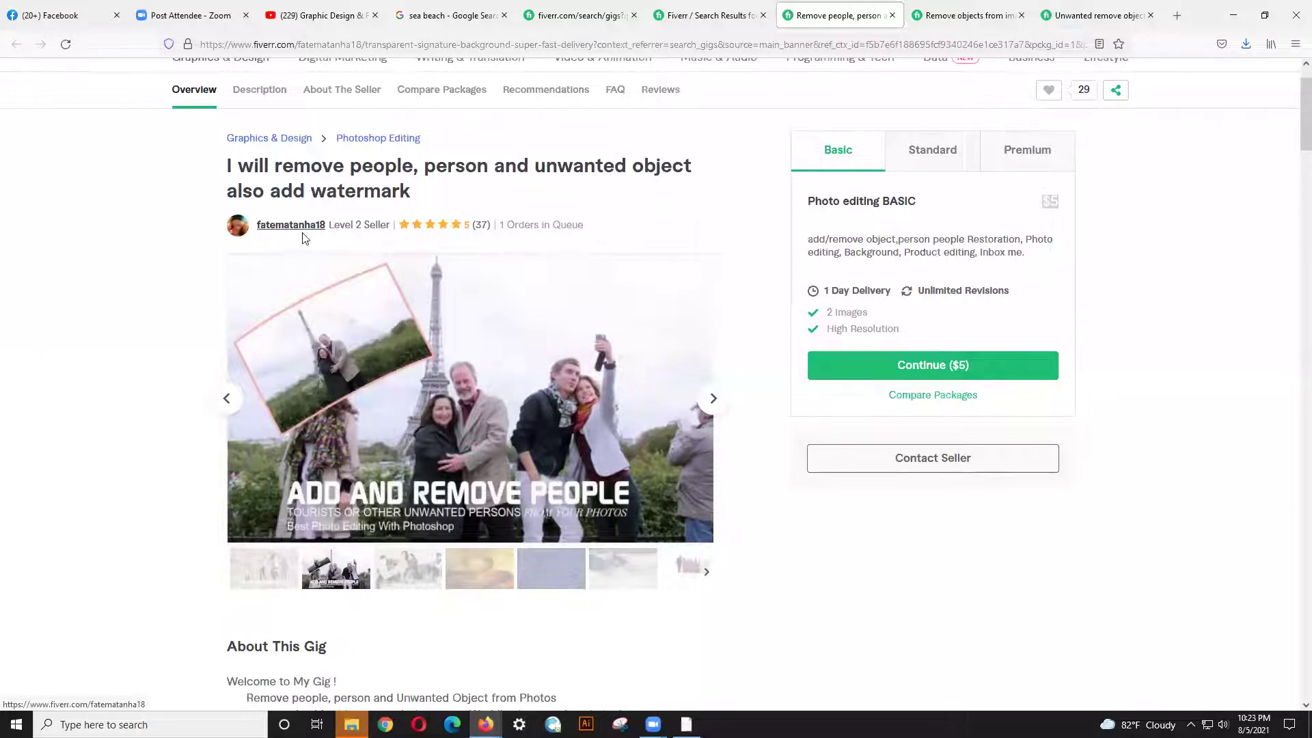
- Scroll through the Compare Packages table and highlight the orders-in-queue count beside the rating
{"action": "scroll", "coordinate": [320, 401], "scroll_direction": "down", "scroll_amount": 4}
{"action": "scroll", "coordinate": [385, 551], "scroll_direction": "down", "scroll_amount": 8}
{"action": "scroll", "coordinate": [384, 551], "scroll_direction": "down", "scroll_amount": 3}
{"action": "left_click_drag", "start_coordinate": [306, 476], "coordinate": [268, 476]}
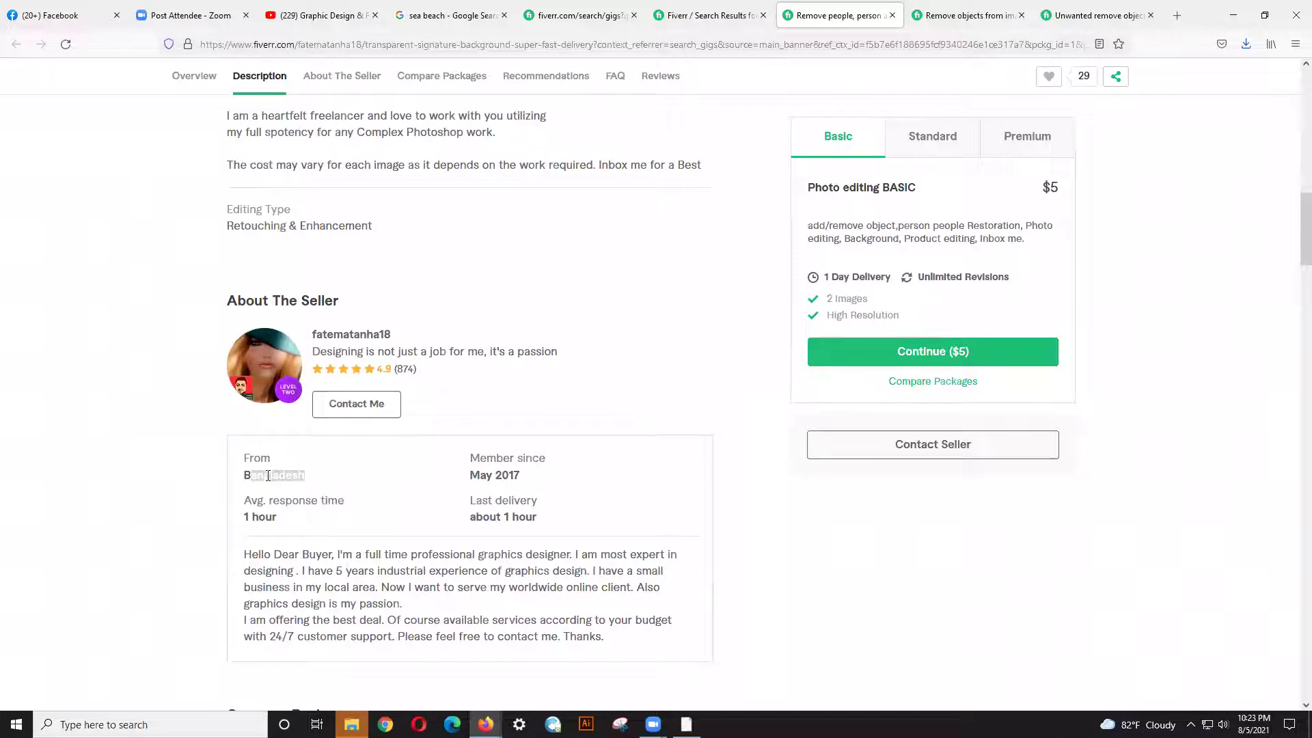
{"action": "scroll", "coordinate": [343, 489], "scroll_direction": "up", "scroll_amount": 2}
{"action": "scroll", "coordinate": [353, 531], "scroll_direction": "up", "scroll_amount": 8}
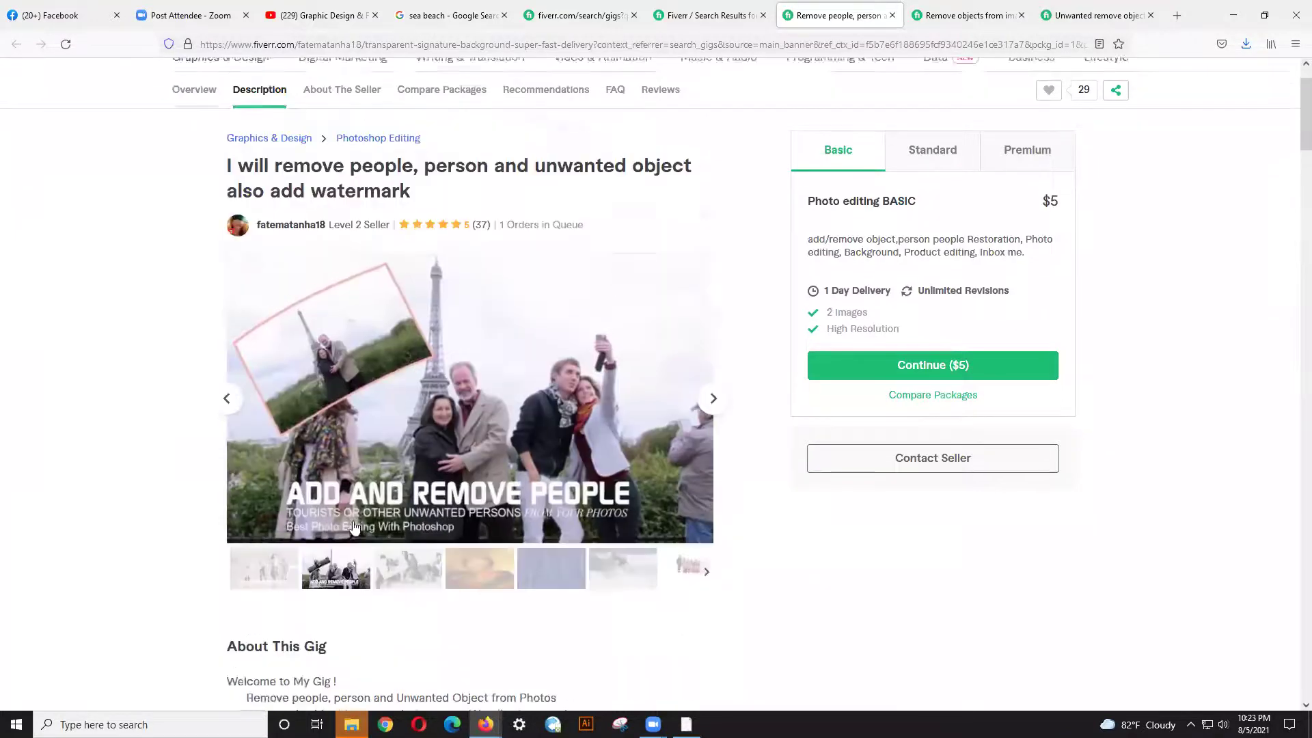
{"action": "left_click_drag", "start_coordinate": [589, 297], "coordinate": [499, 295]}
{"action": "left_click", "coordinate": [565, 293]}
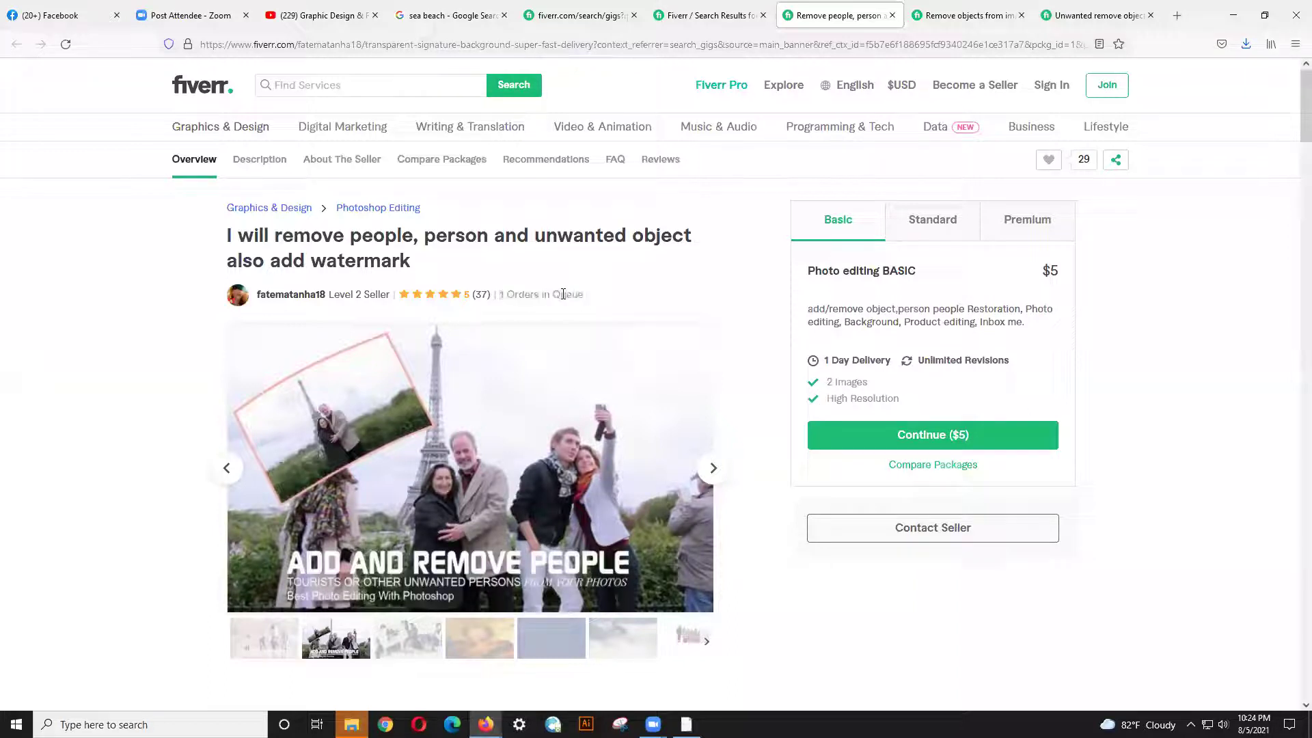
{"action": "left_click_drag", "start_coordinate": [585, 299], "coordinate": [514, 295]}
- Jump to the seller details (Bangladesh, member since May 2017, 1-hour response), then scroll up to About This Gig
{"action": "mouse_move", "coordinate": [332, 297]}
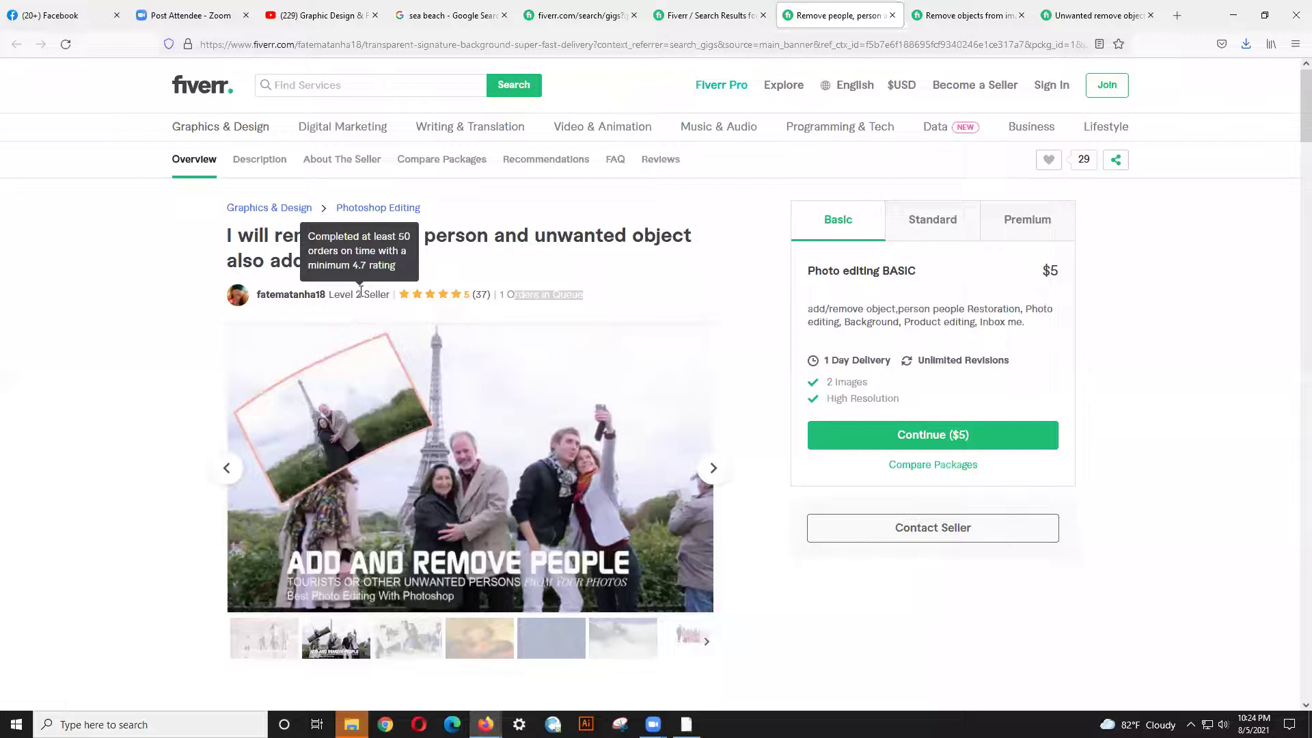
{"action": "left_click", "coordinate": [281, 301]}
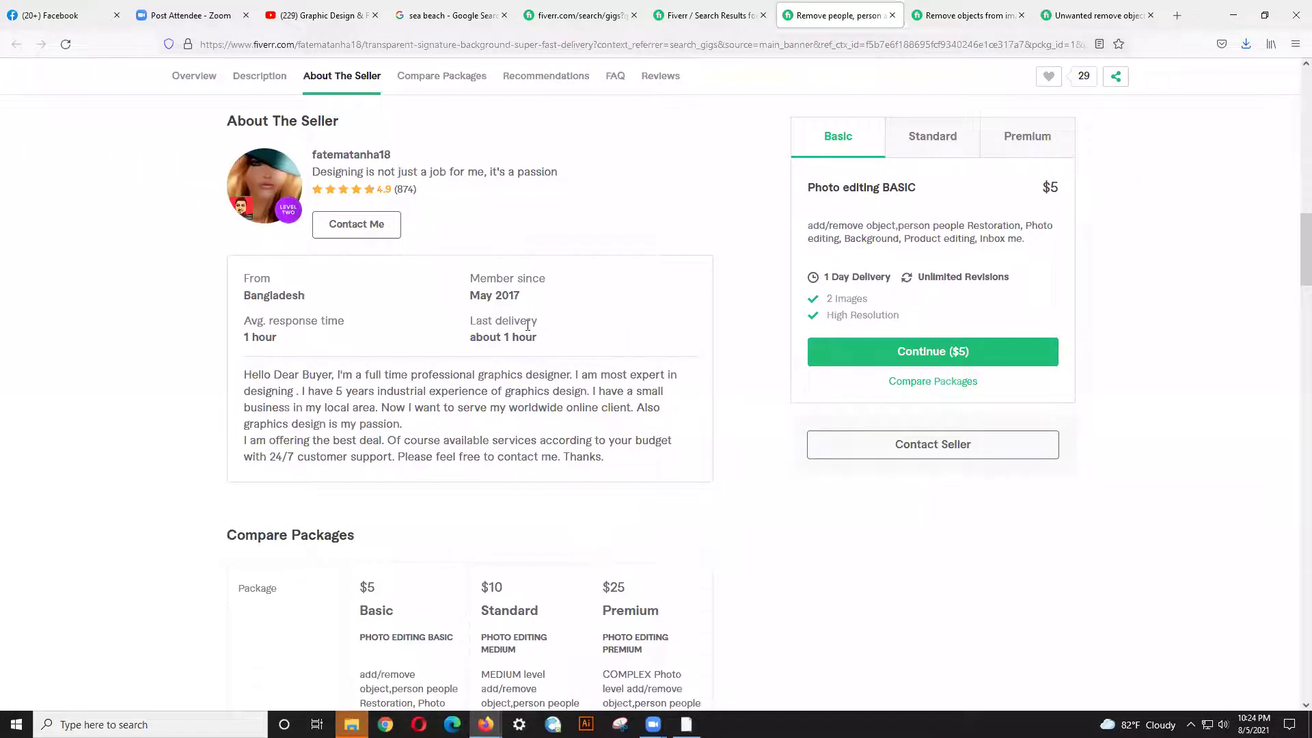
{"action": "scroll", "coordinate": [527, 335], "scroll_direction": "down", "scroll_amount": 2}
{"action": "scroll", "coordinate": [528, 334], "scroll_direction": "up", "scroll_amount": 3}
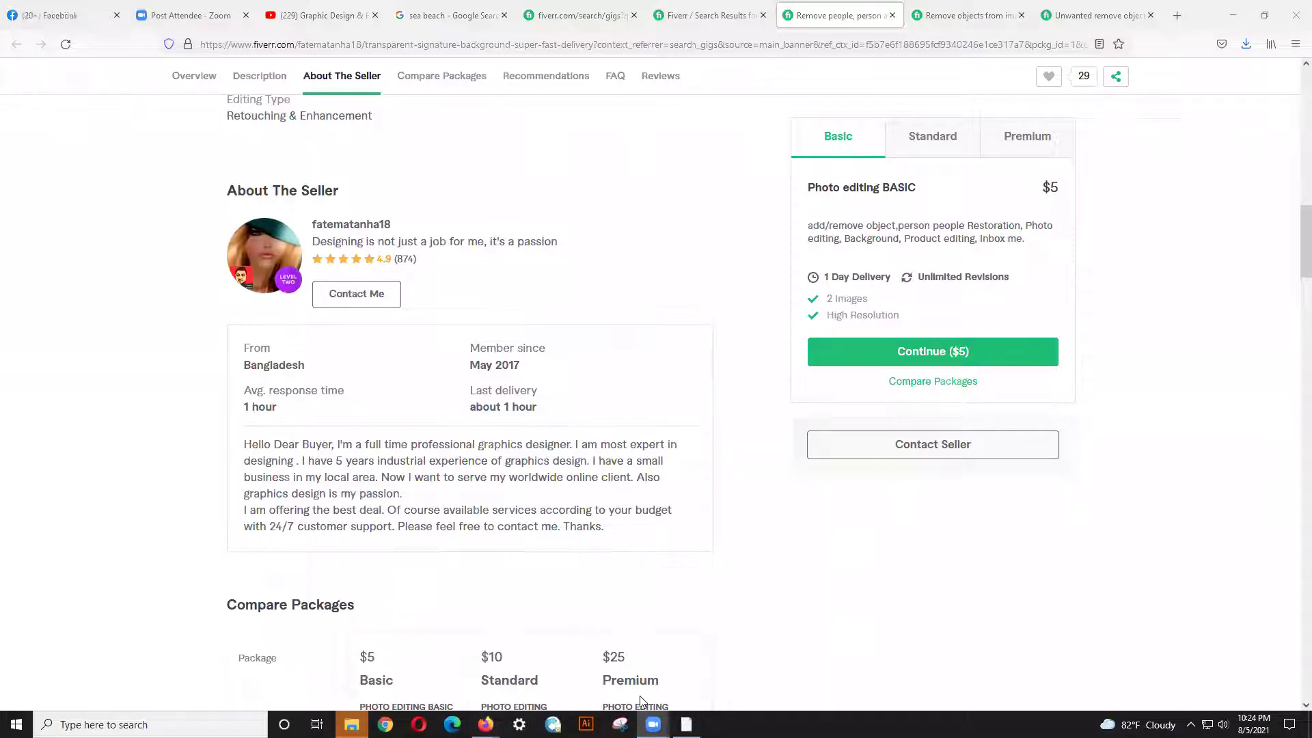
{"action": "scroll", "coordinate": [609, 445], "scroll_direction": "up", "scroll_amount": 10}
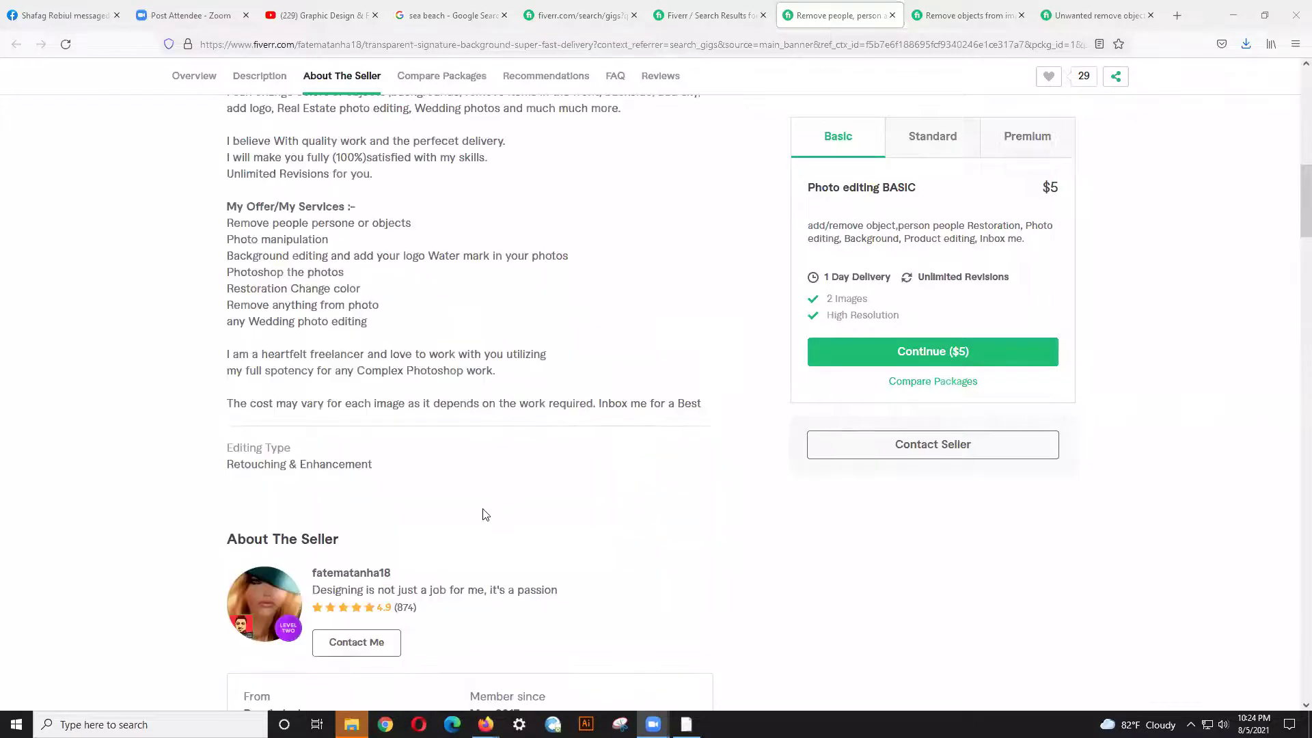
{"action": "scroll", "coordinate": [472, 531], "scroll_direction": "up", "scroll_amount": 5}
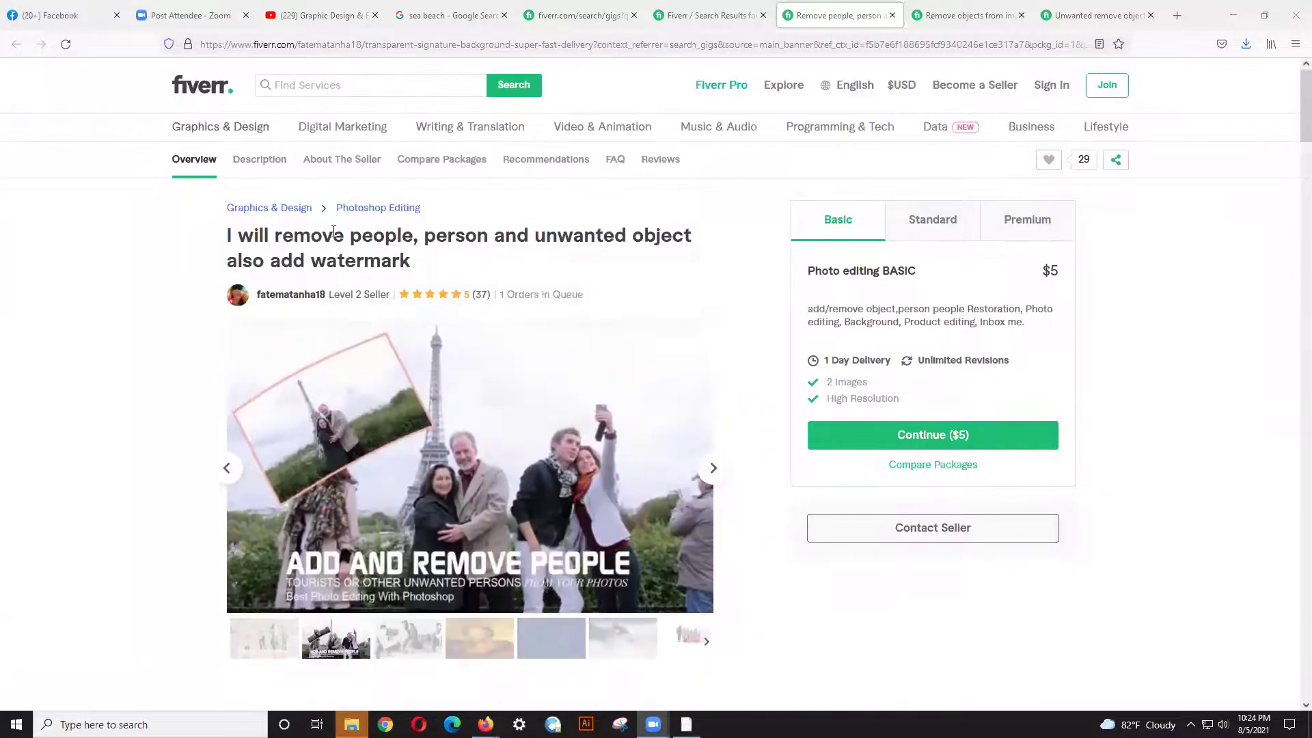
{"action": "left_click", "coordinate": [291, 296]}
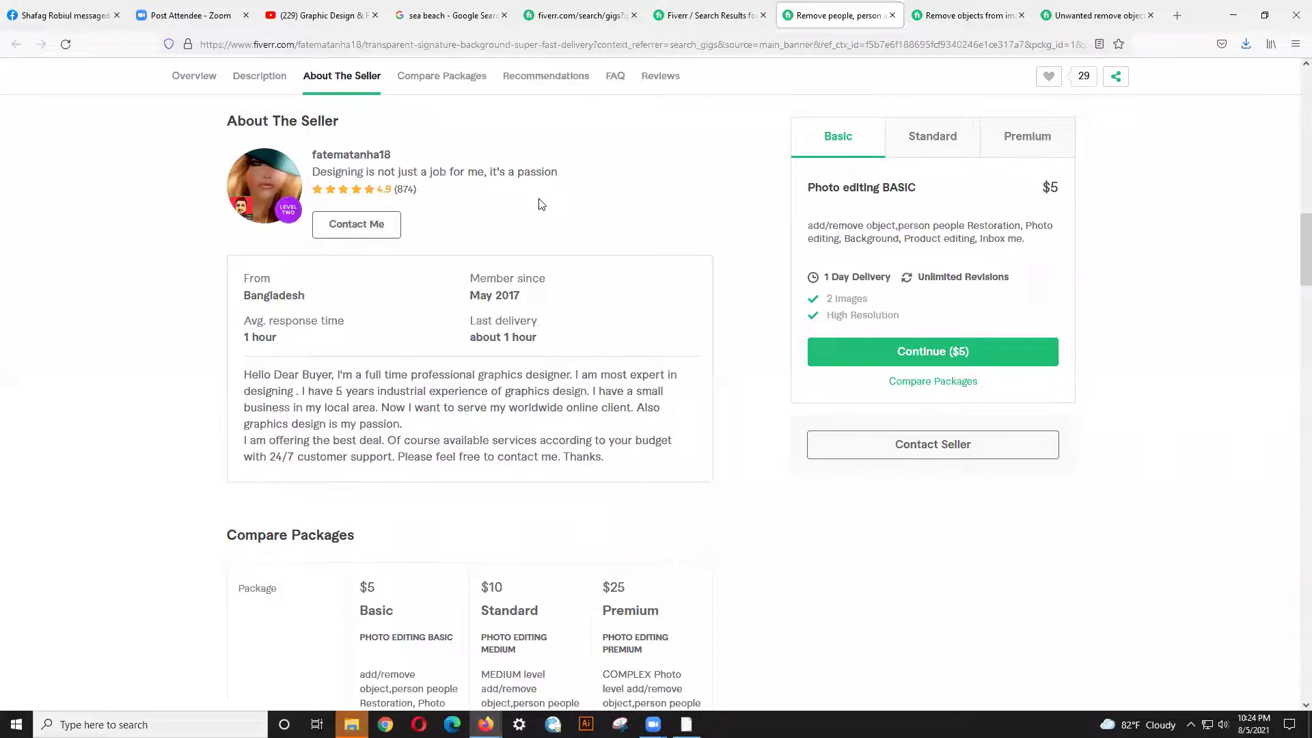
{"action": "scroll", "coordinate": [537, 203], "scroll_direction": "up", "scroll_amount": 5}
{"action": "scroll", "coordinate": [537, 204], "scroll_direction": "up", "scroll_amount": 5}
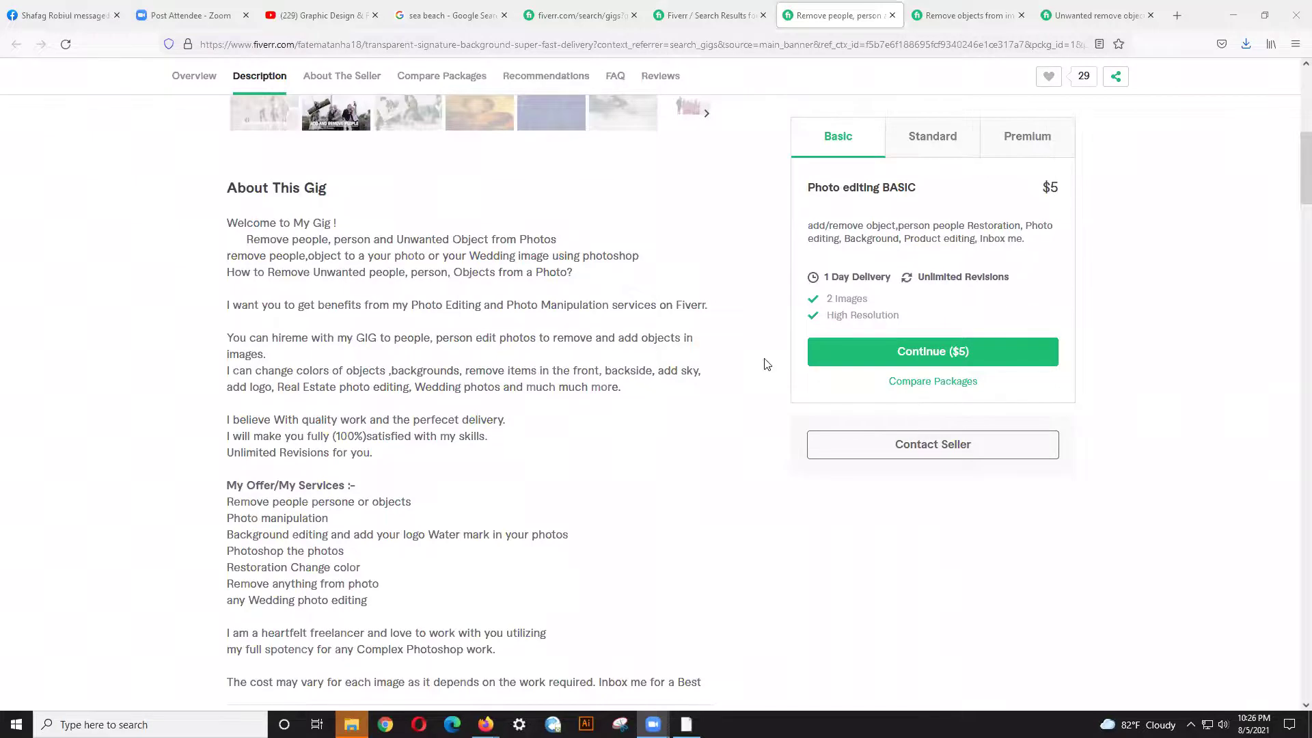
{"action": "scroll", "coordinate": [768, 363], "scroll_direction": "up", "scroll_amount": 8}
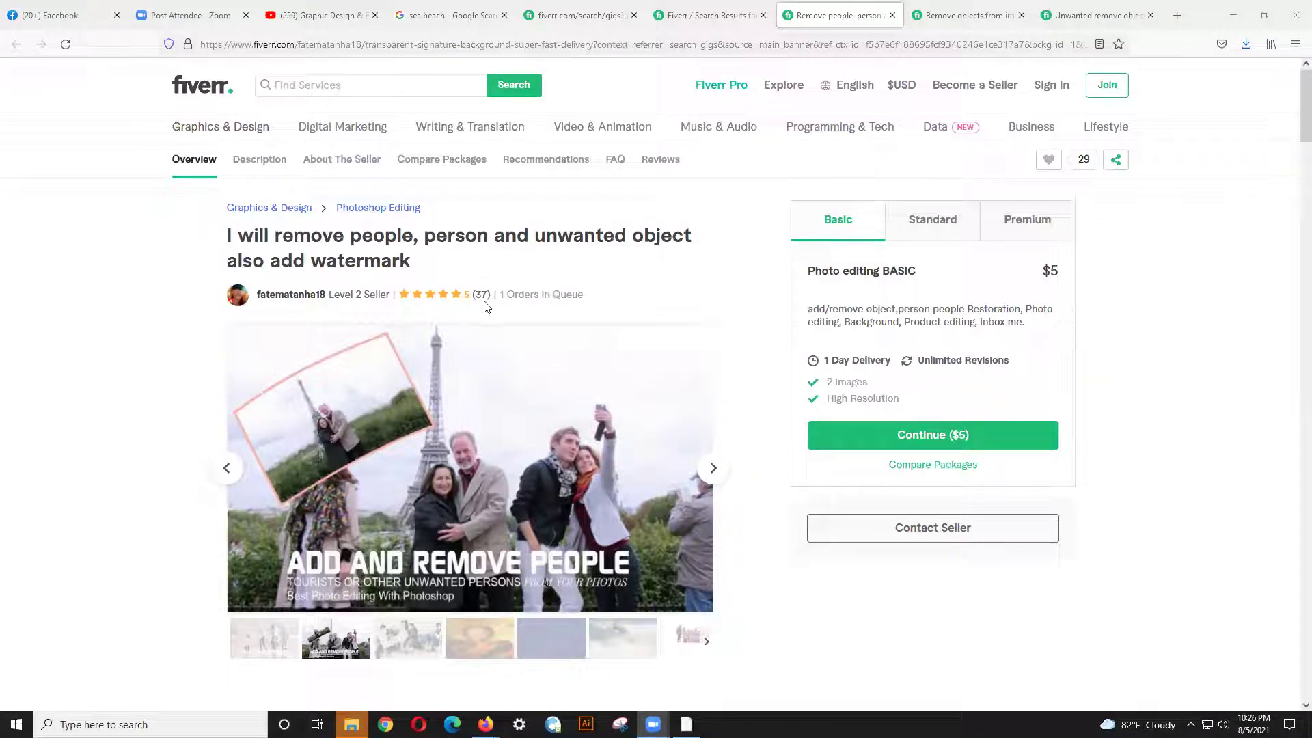
{"action": "mouse_move", "coordinate": [369, 295]}
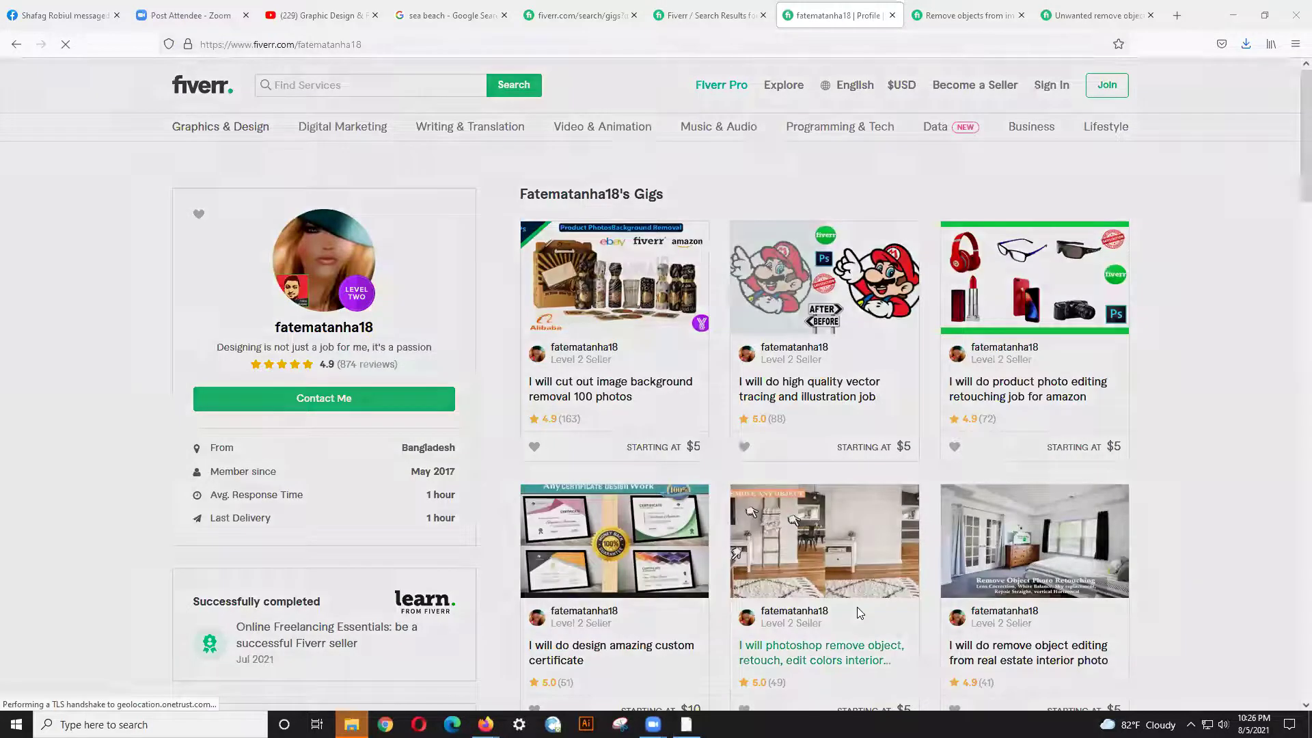
- Scroll the seller's profile through their gig grid, skills and 874 reviews rated 4.9
{"action": "scroll", "coordinate": [782, 593], "scroll_direction": "down", "scroll_amount": 2}
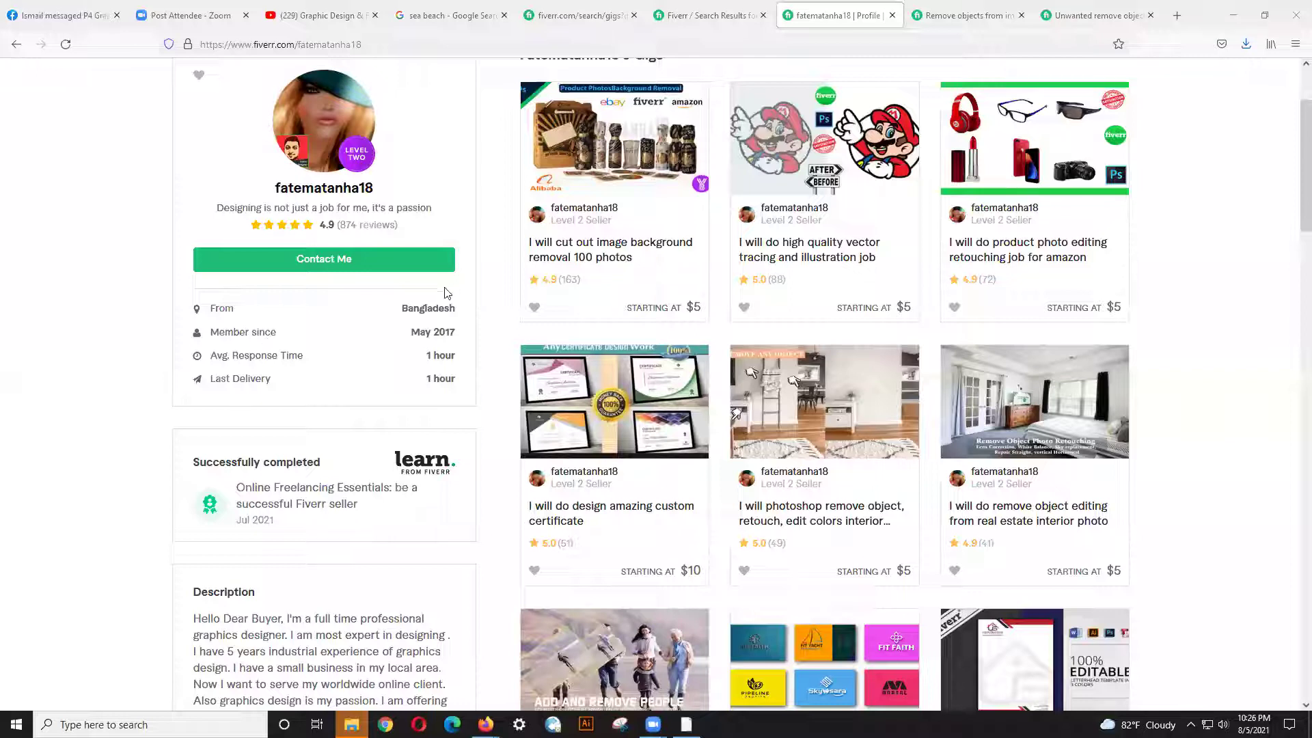
{"action": "scroll", "coordinate": [444, 294], "scroll_direction": "up", "scroll_amount": 3}
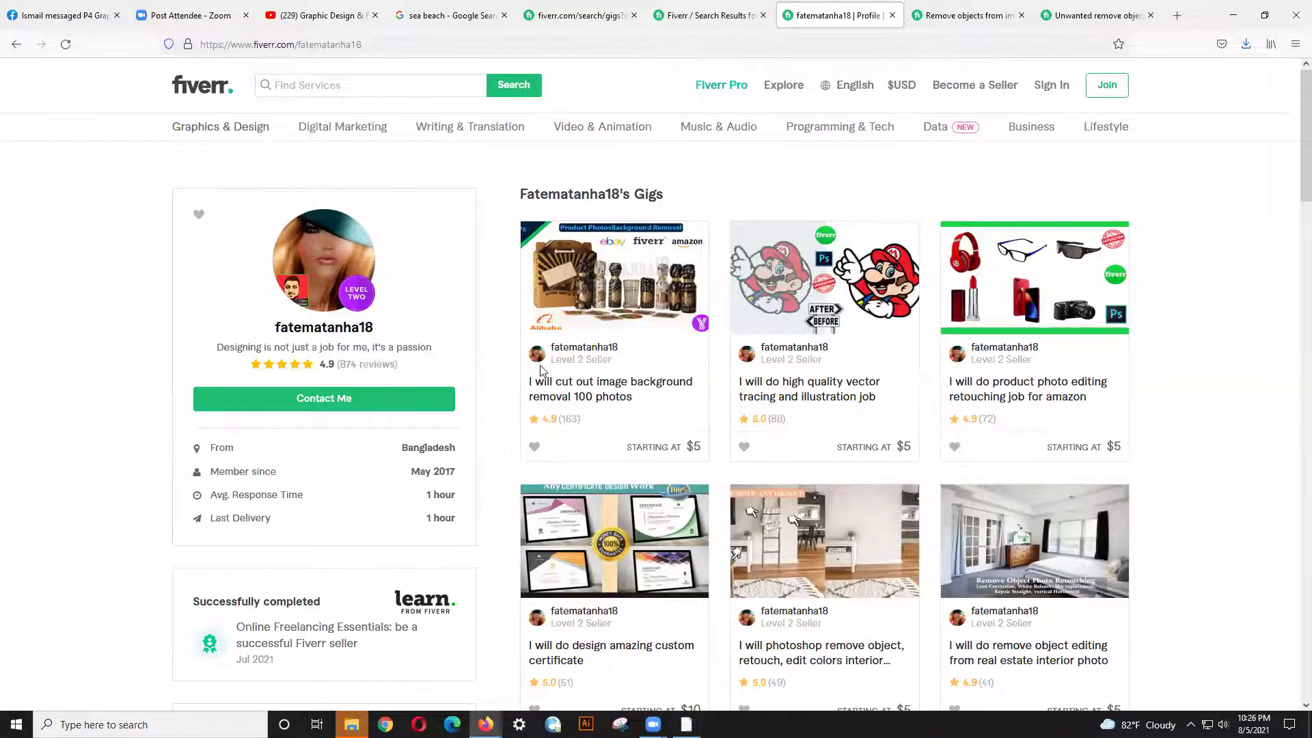
{"action": "scroll", "coordinate": [544, 369], "scroll_direction": "down", "scroll_amount": 1}
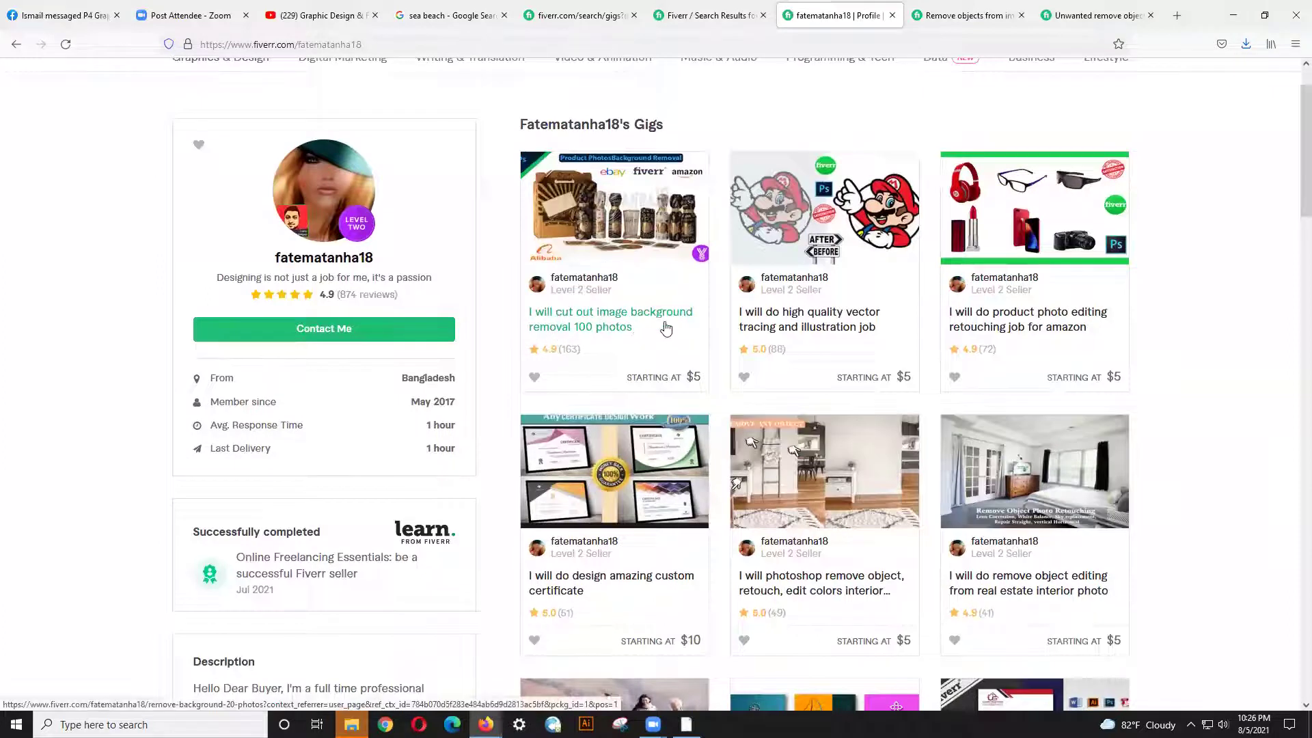
{"action": "scroll", "coordinate": [576, 340], "scroll_direction": "down", "scroll_amount": 1}
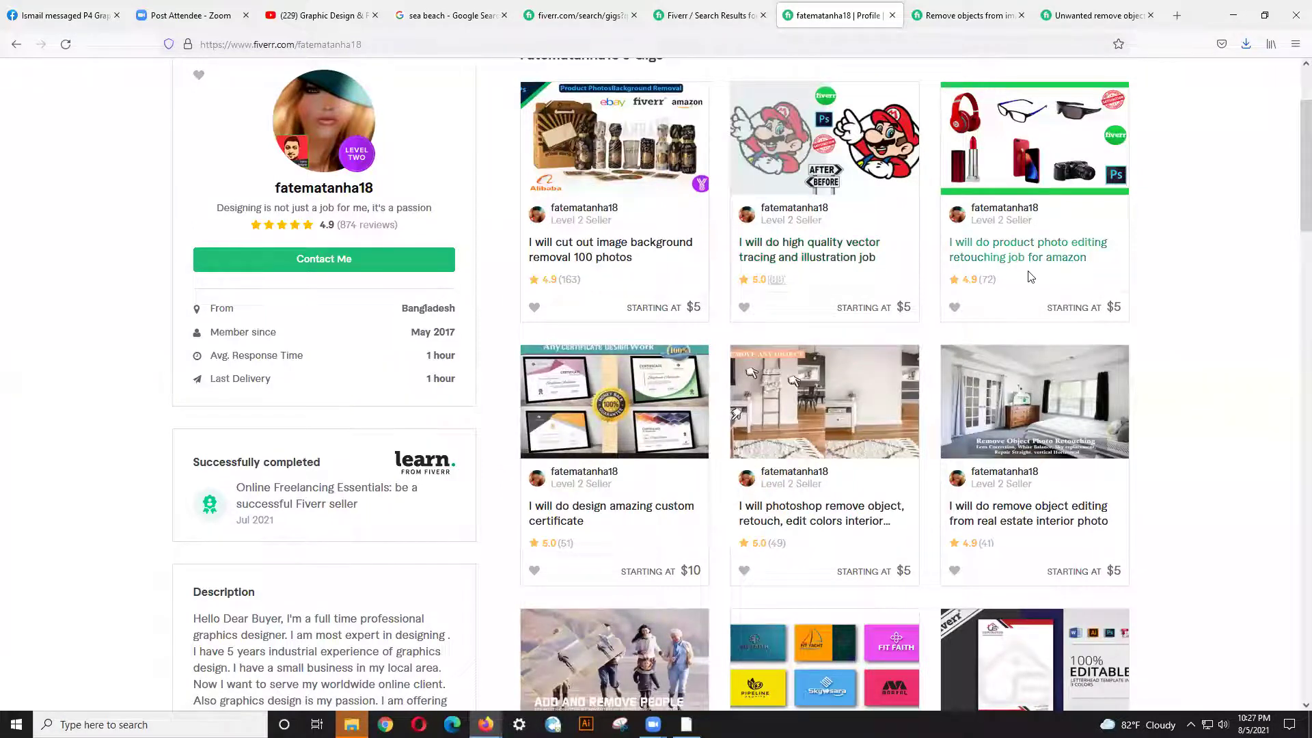
{"action": "scroll", "coordinate": [1005, 290], "scroll_direction": "down", "scroll_amount": 1}
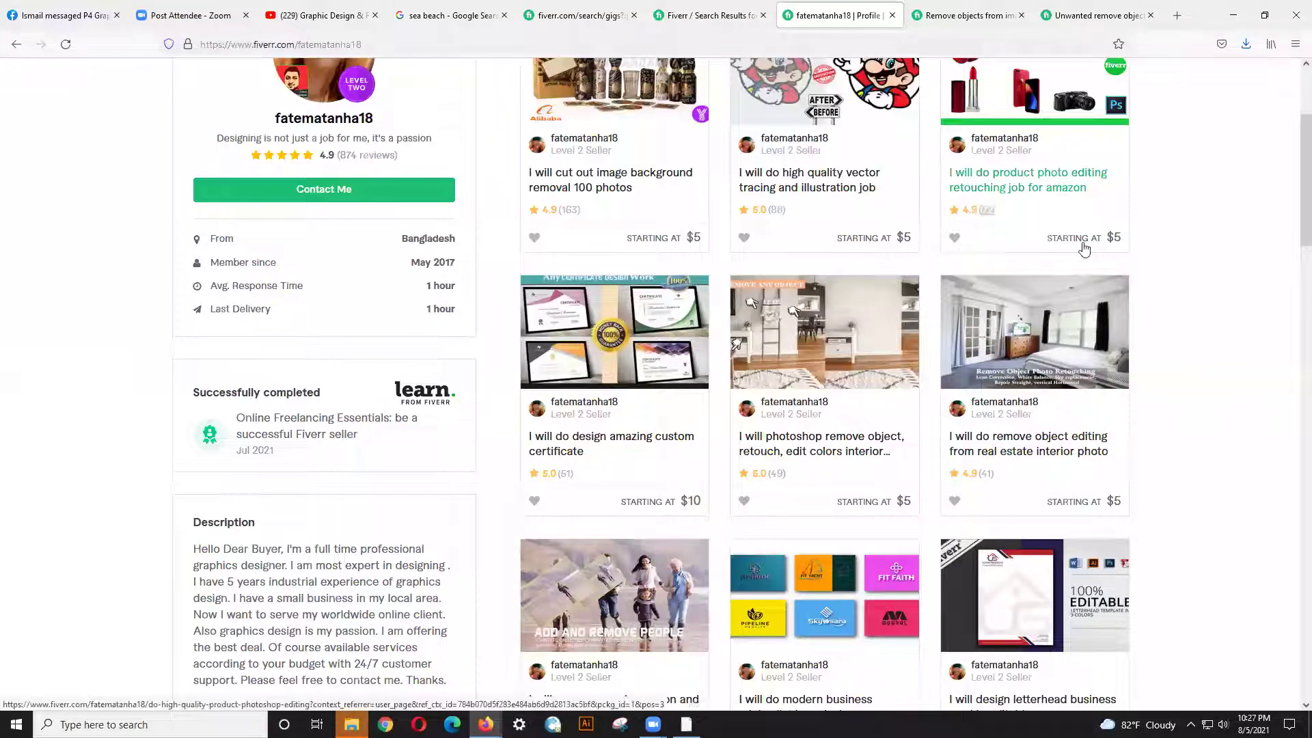
{"action": "scroll", "coordinate": [1083, 243], "scroll_direction": "up", "scroll_amount": 1}
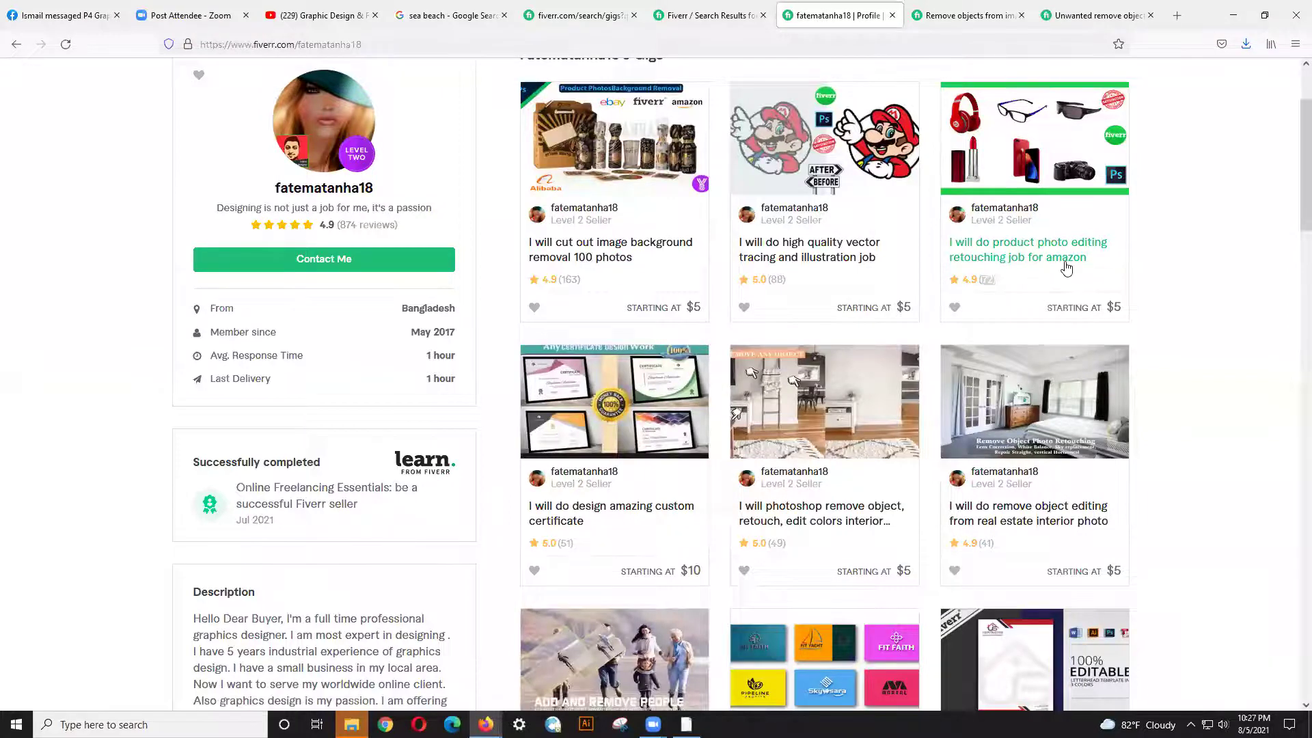
{"action": "scroll", "coordinate": [1033, 273], "scroll_direction": "up", "scroll_amount": 2}
{"action": "scroll", "coordinate": [1010, 378], "scroll_direction": "down", "scroll_amount": 2}
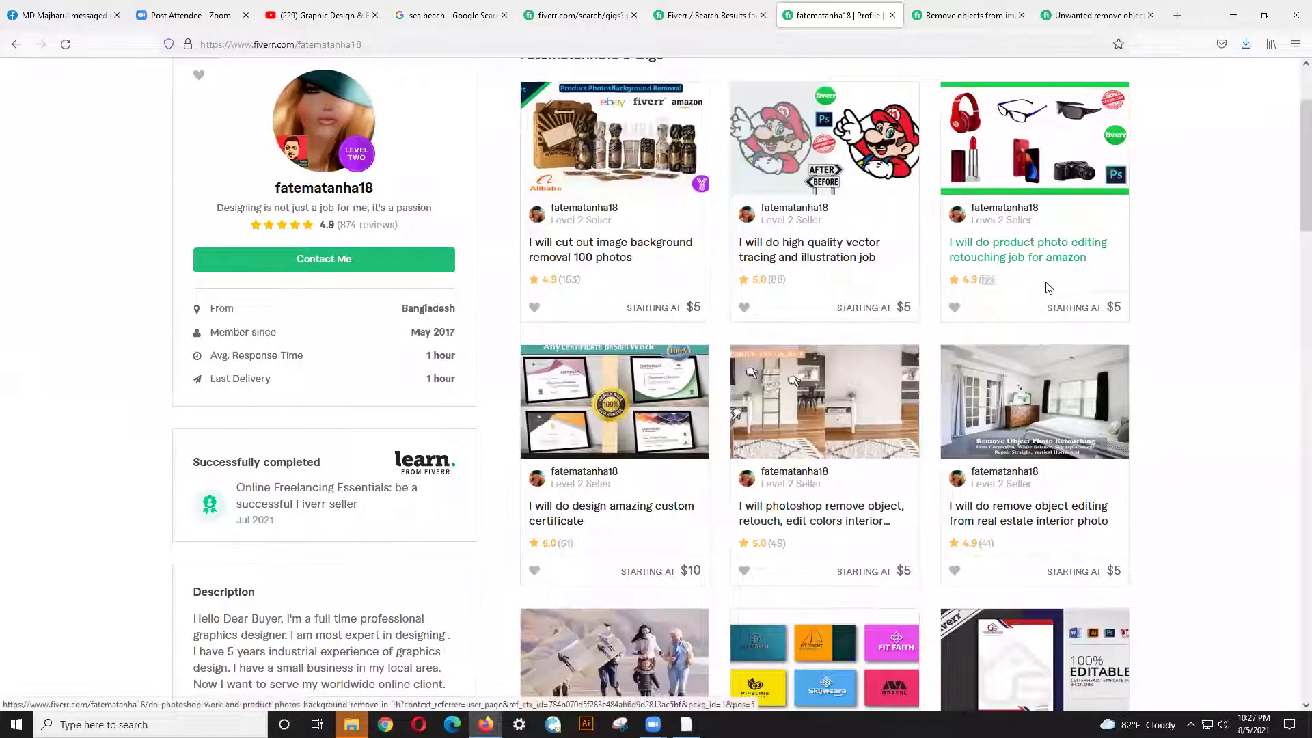
{"action": "scroll", "coordinate": [591, 547], "scroll_direction": "down", "scroll_amount": 3}
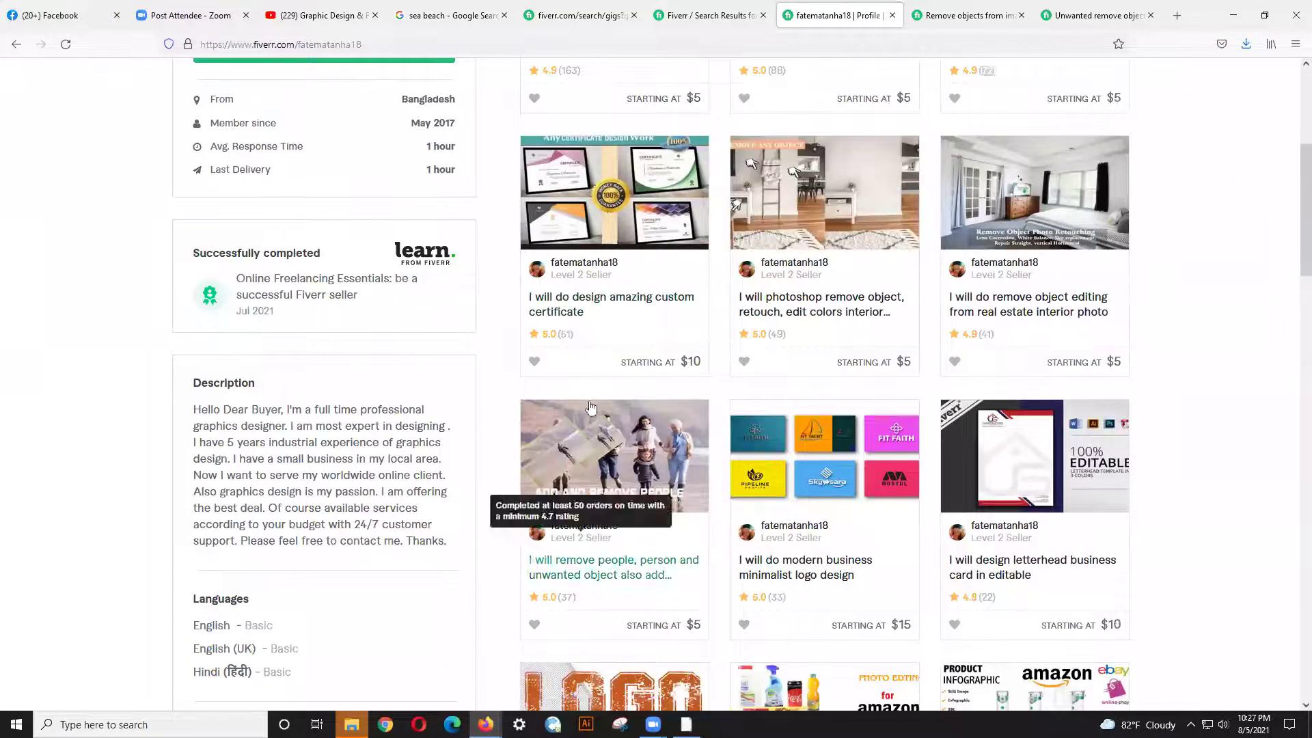
{"action": "scroll", "coordinate": [711, 511], "scroll_direction": "down", "scroll_amount": 3}
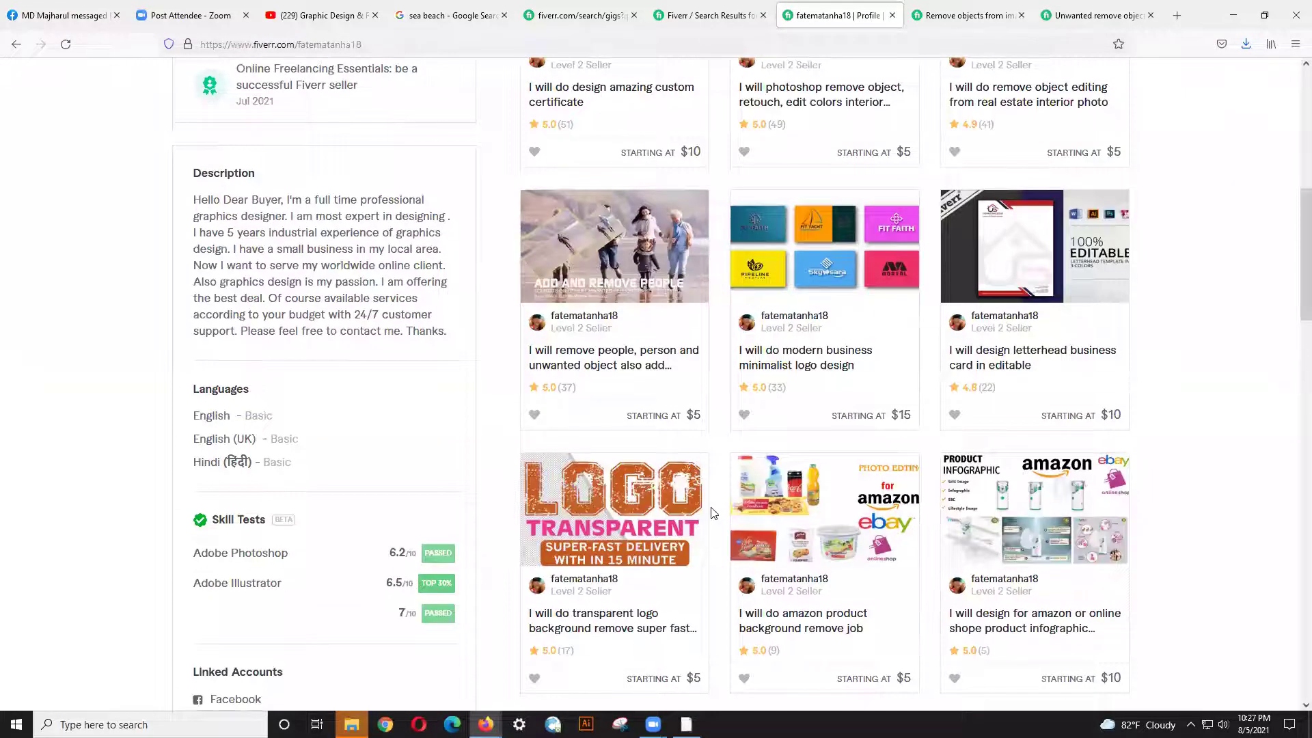
{"action": "scroll", "coordinate": [711, 511], "scroll_direction": "down", "scroll_amount": 3}
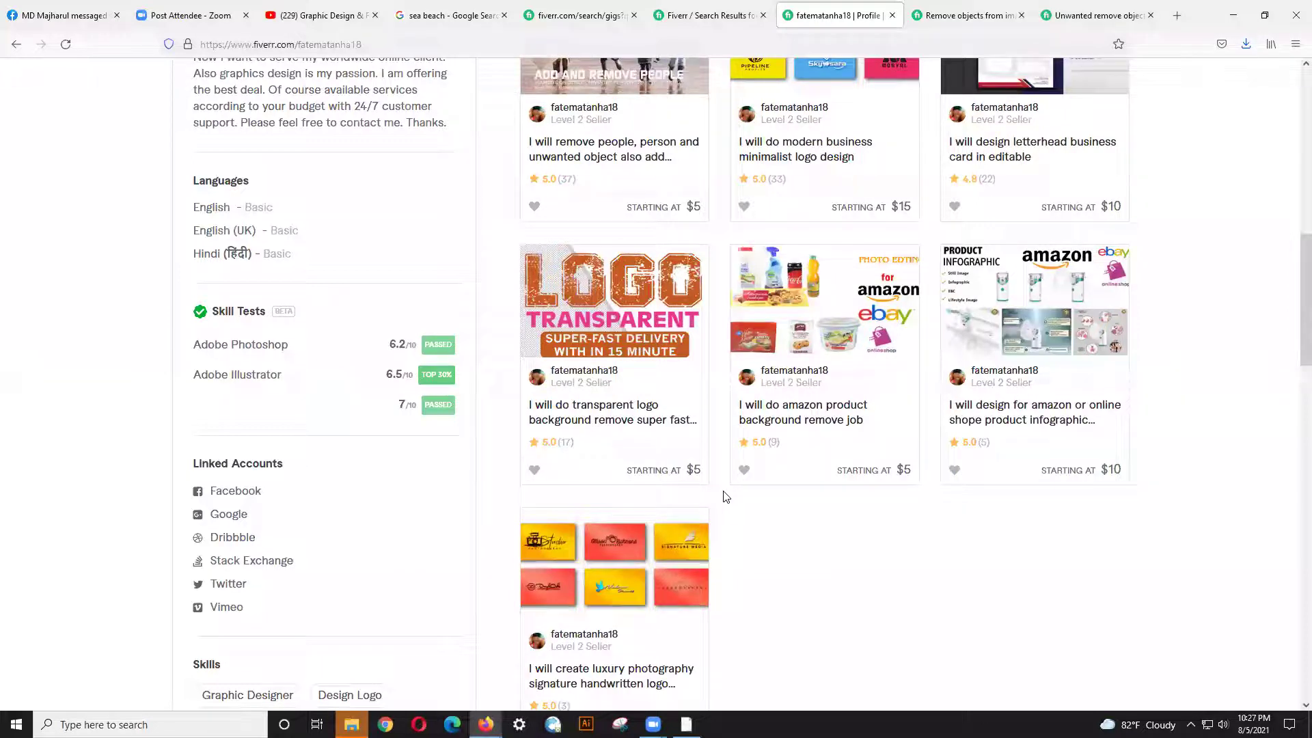
{"action": "scroll", "coordinate": [725, 497], "scroll_direction": "down", "scroll_amount": 1}
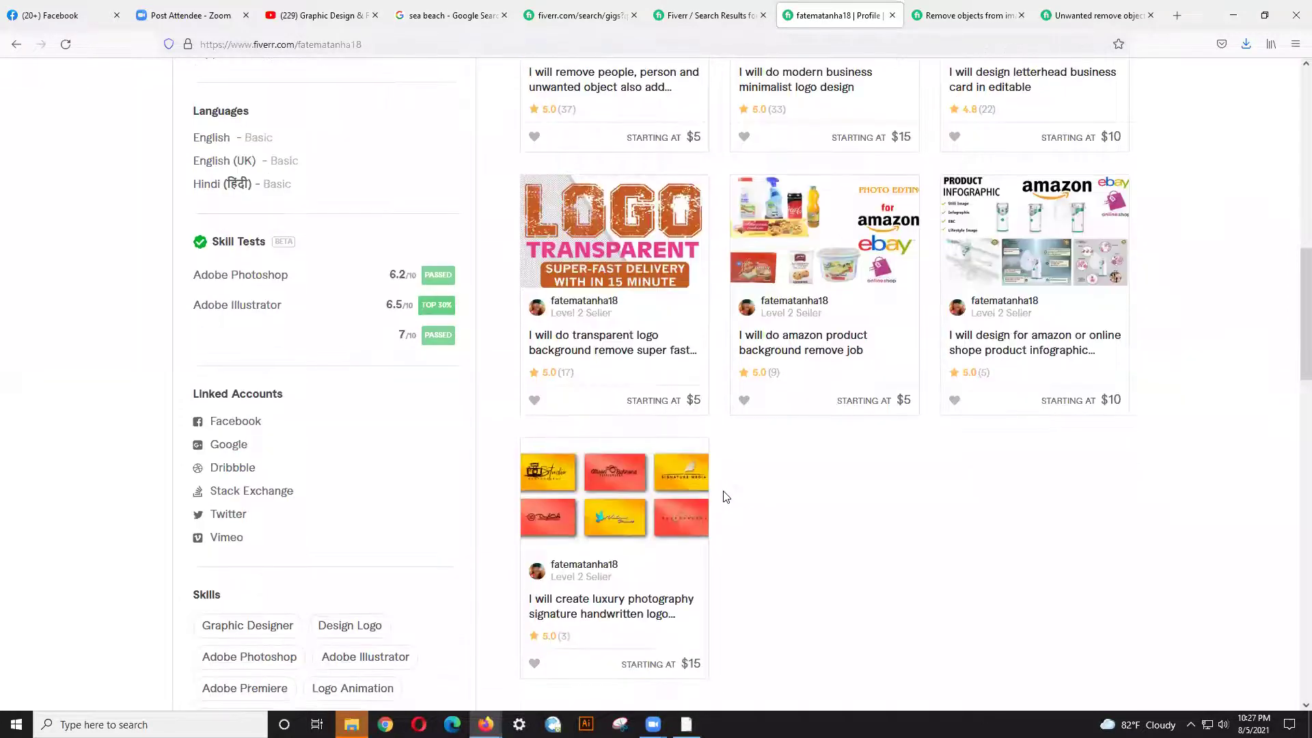
{"action": "scroll", "coordinate": [726, 497], "scroll_direction": "down", "scroll_amount": 2}
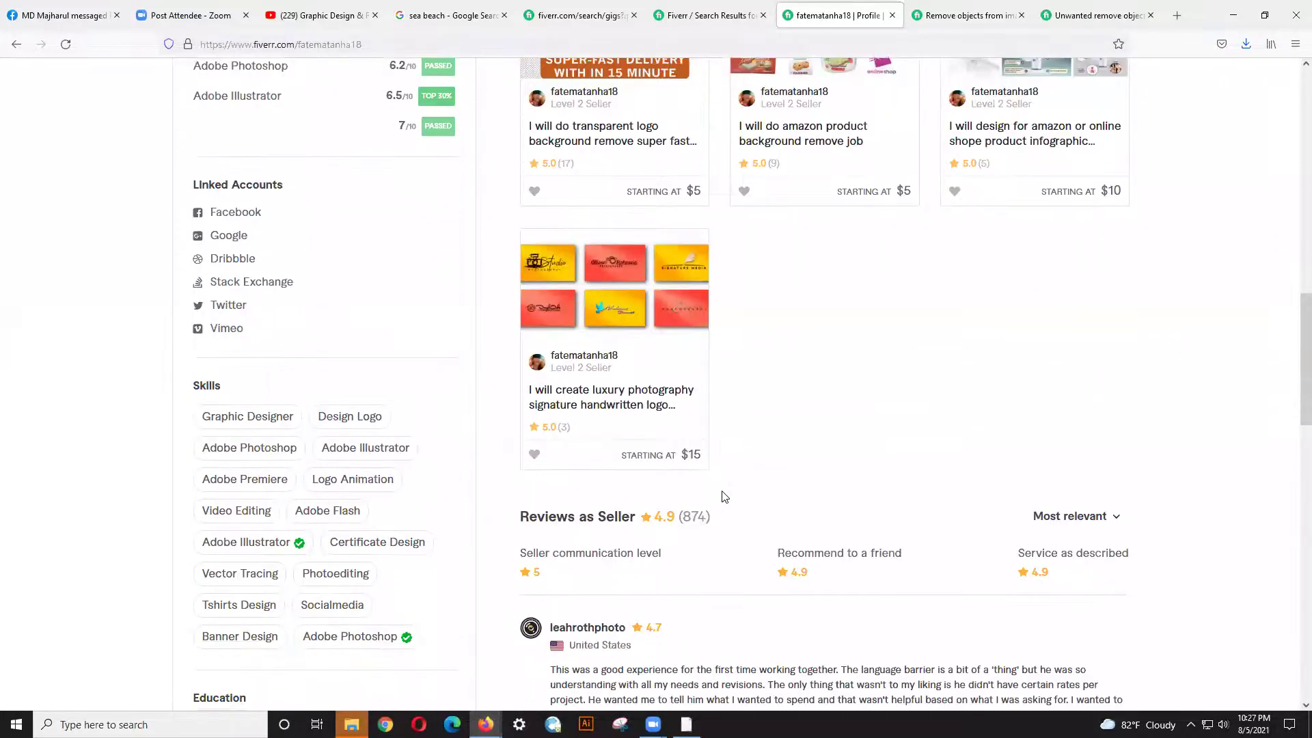
{"action": "scroll", "coordinate": [726, 496], "scroll_direction": "up", "scroll_amount": 14}
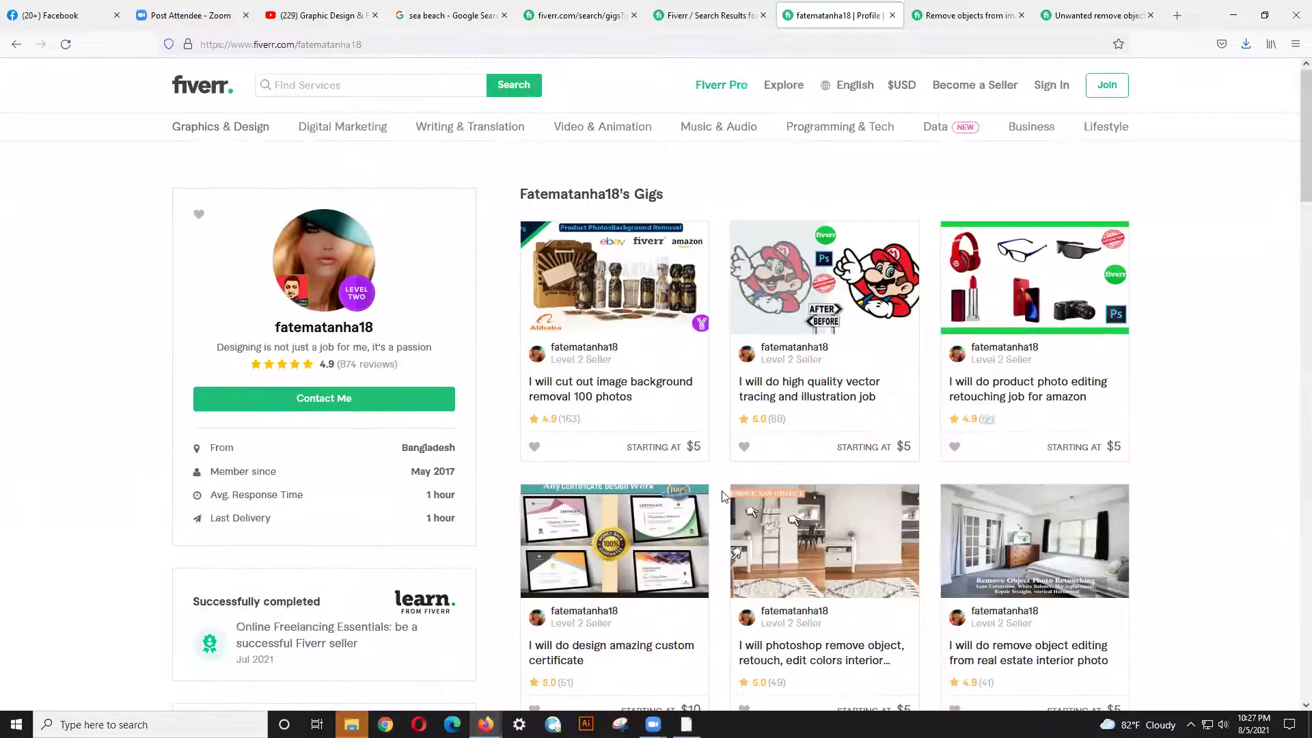
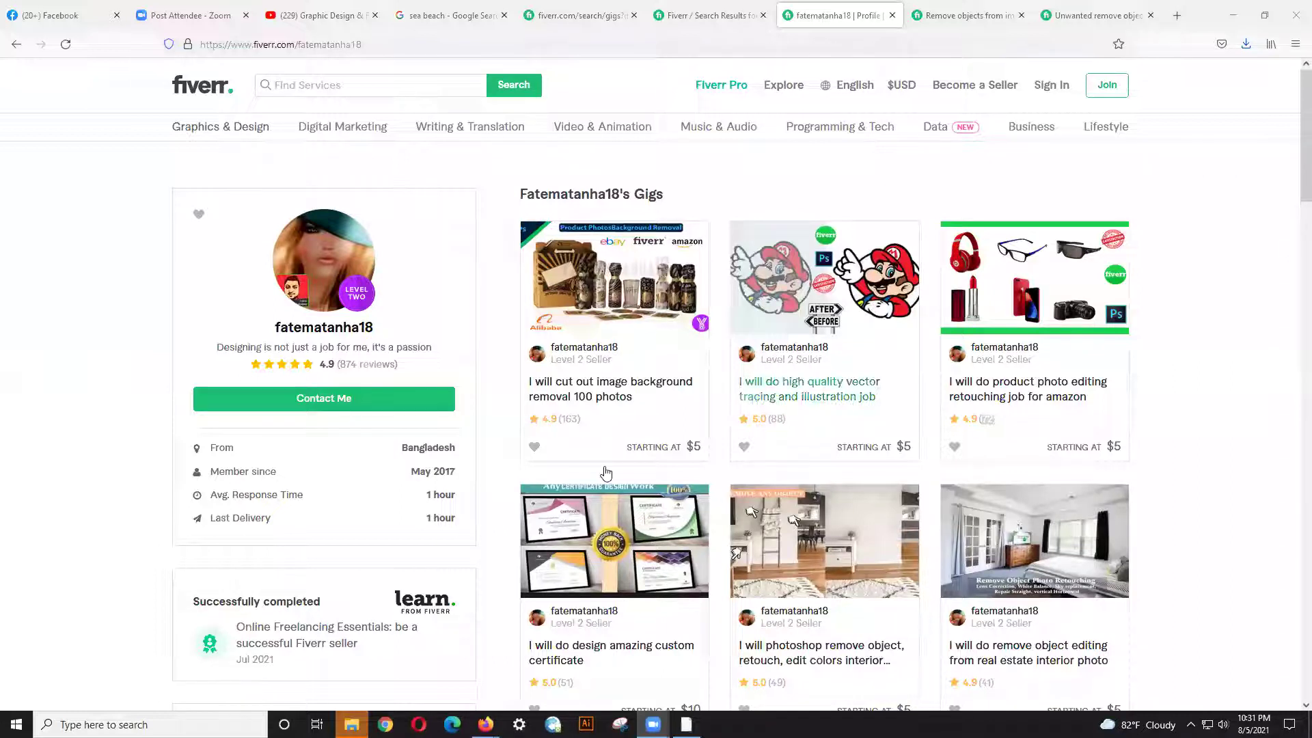
- Open a new blank tab beside the Fiverr seller profile
{"action": "left_click", "coordinate": [1177, 15]}
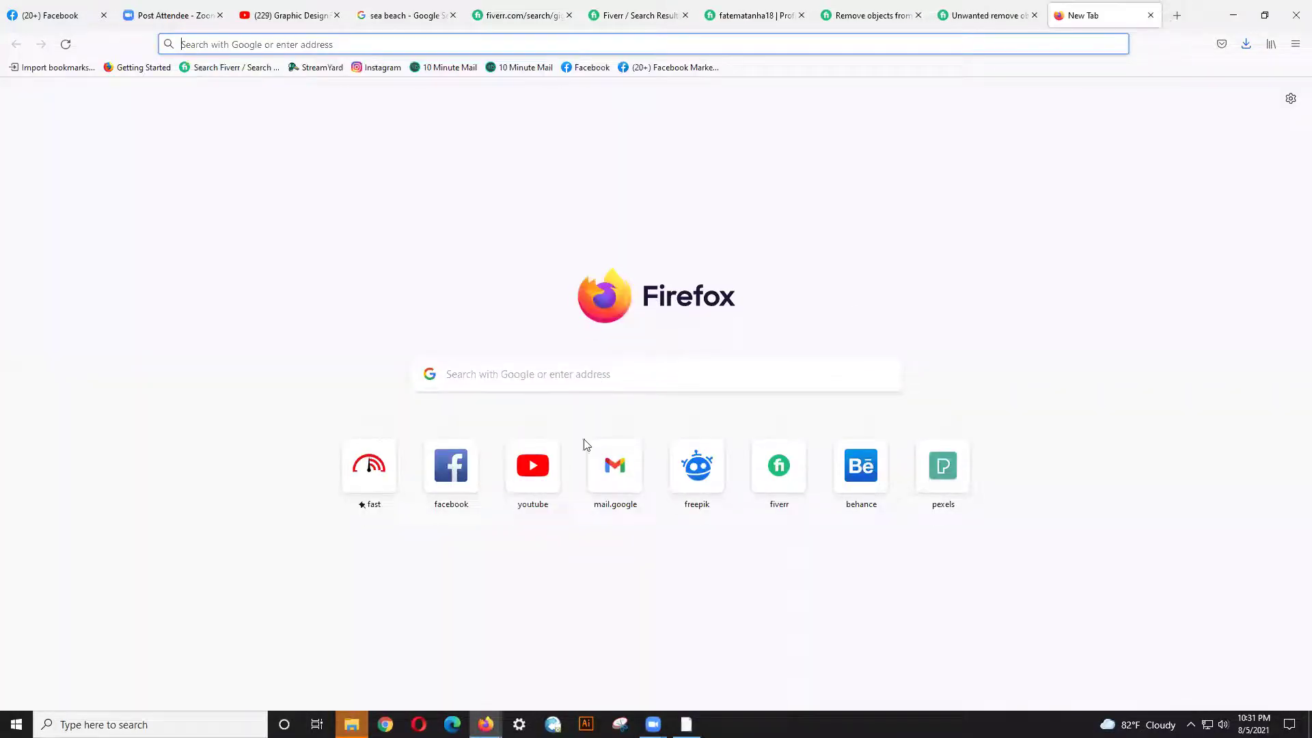
- Load Fast.com from its shortcut tile and rerun the speed test until it shows 20 Mbps
{"action": "left_click", "coordinate": [369, 481]}
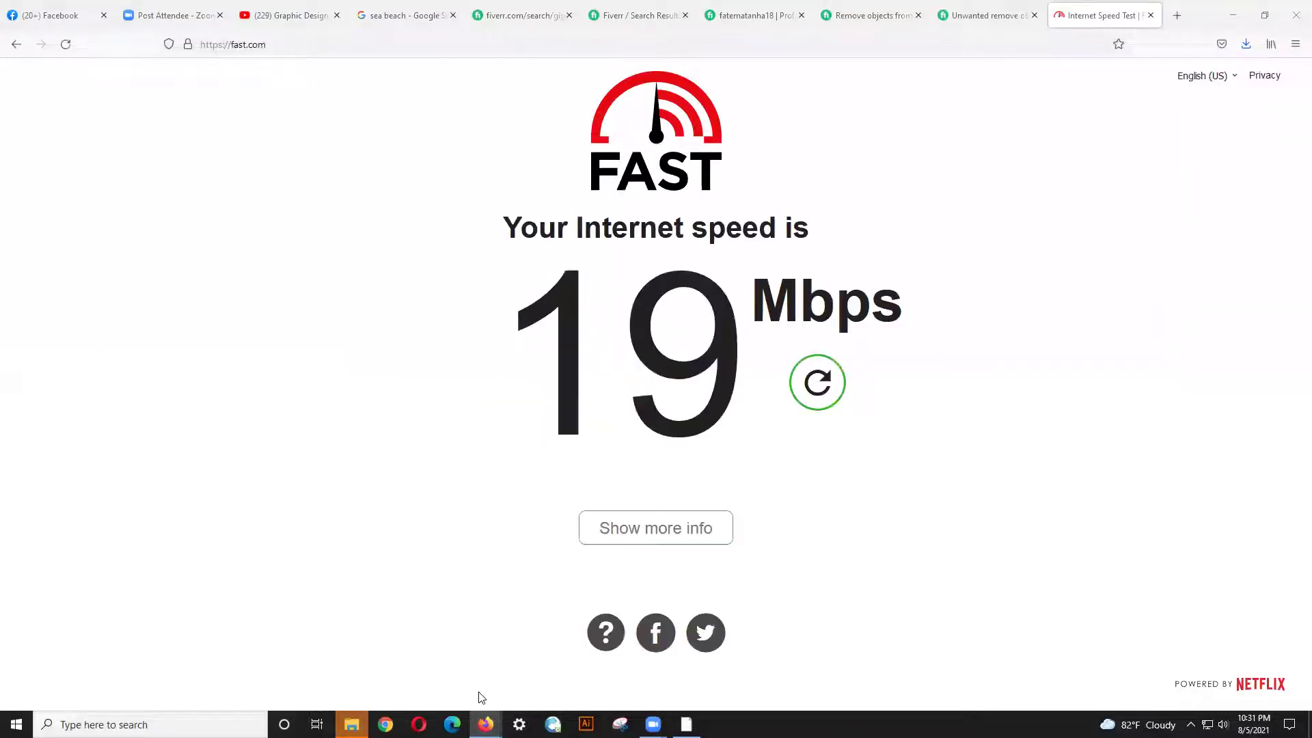
{"action": "left_click", "coordinate": [829, 383]}
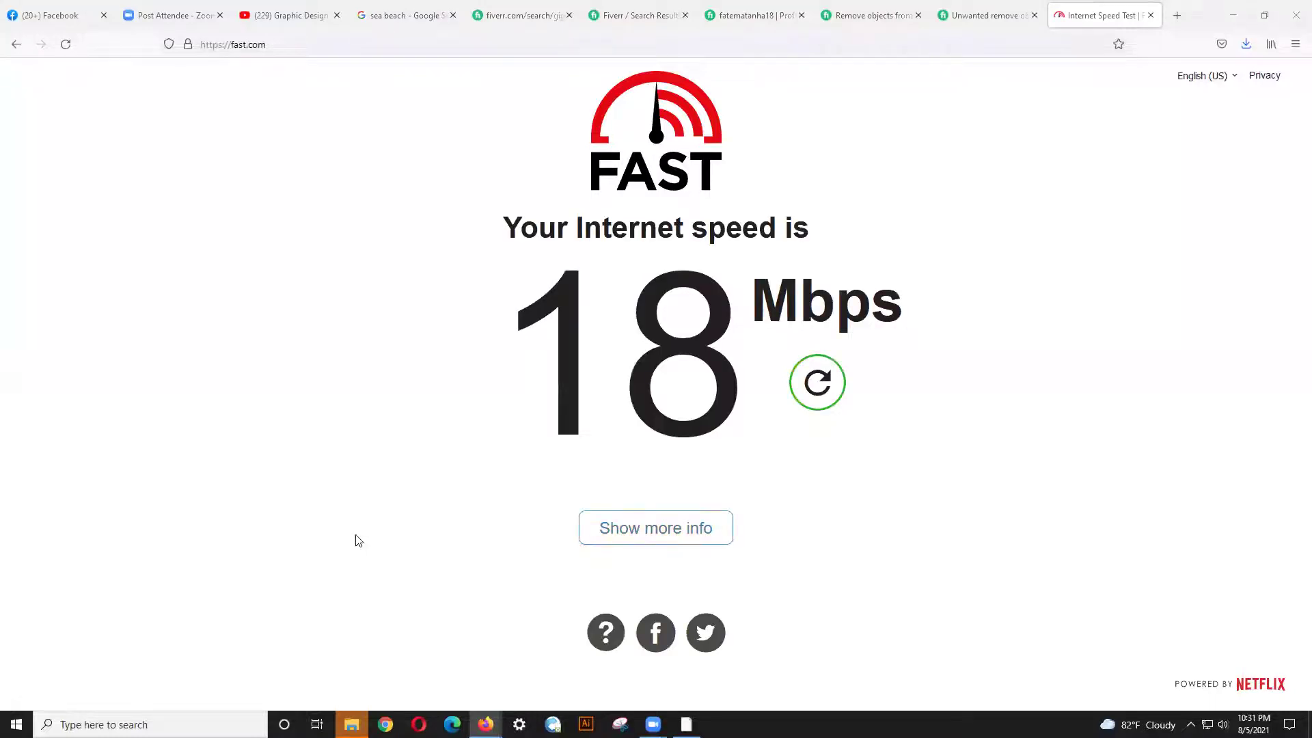
{"action": "left_click", "coordinate": [798, 396]}
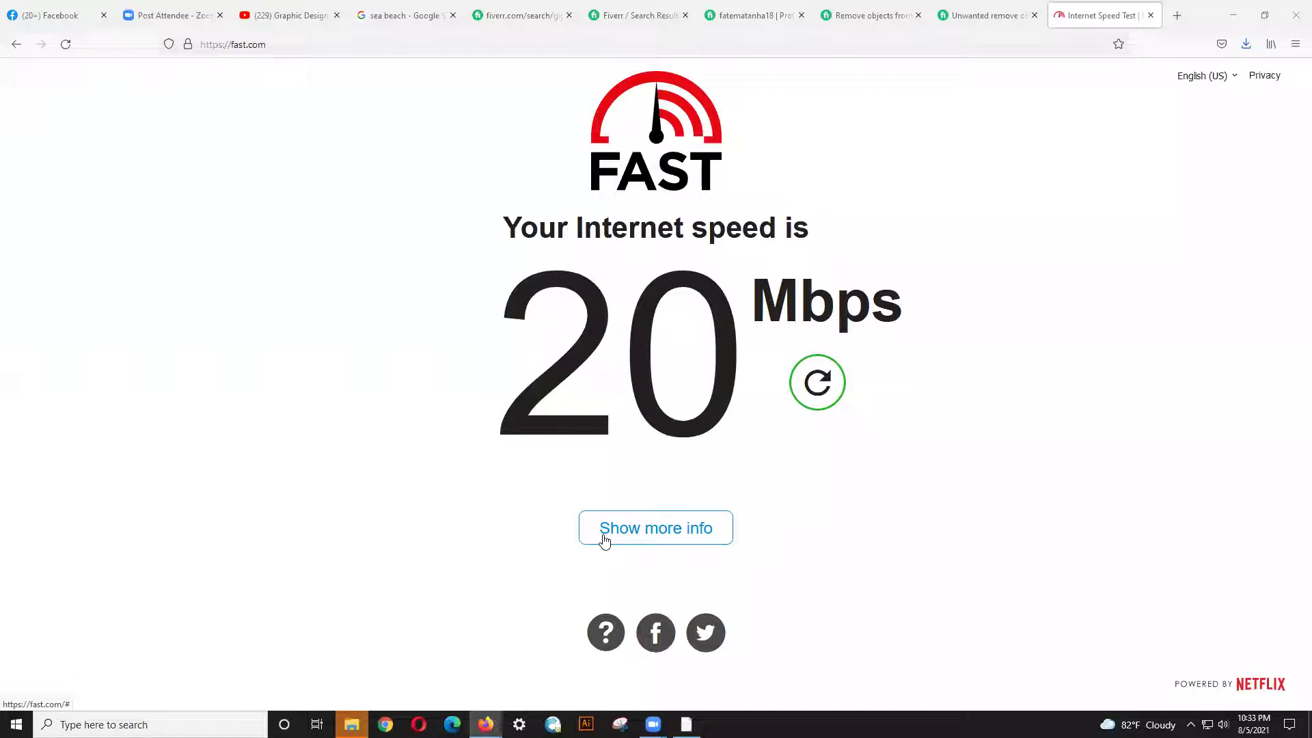
{"action": "left_click", "coordinate": [1187, 17]}
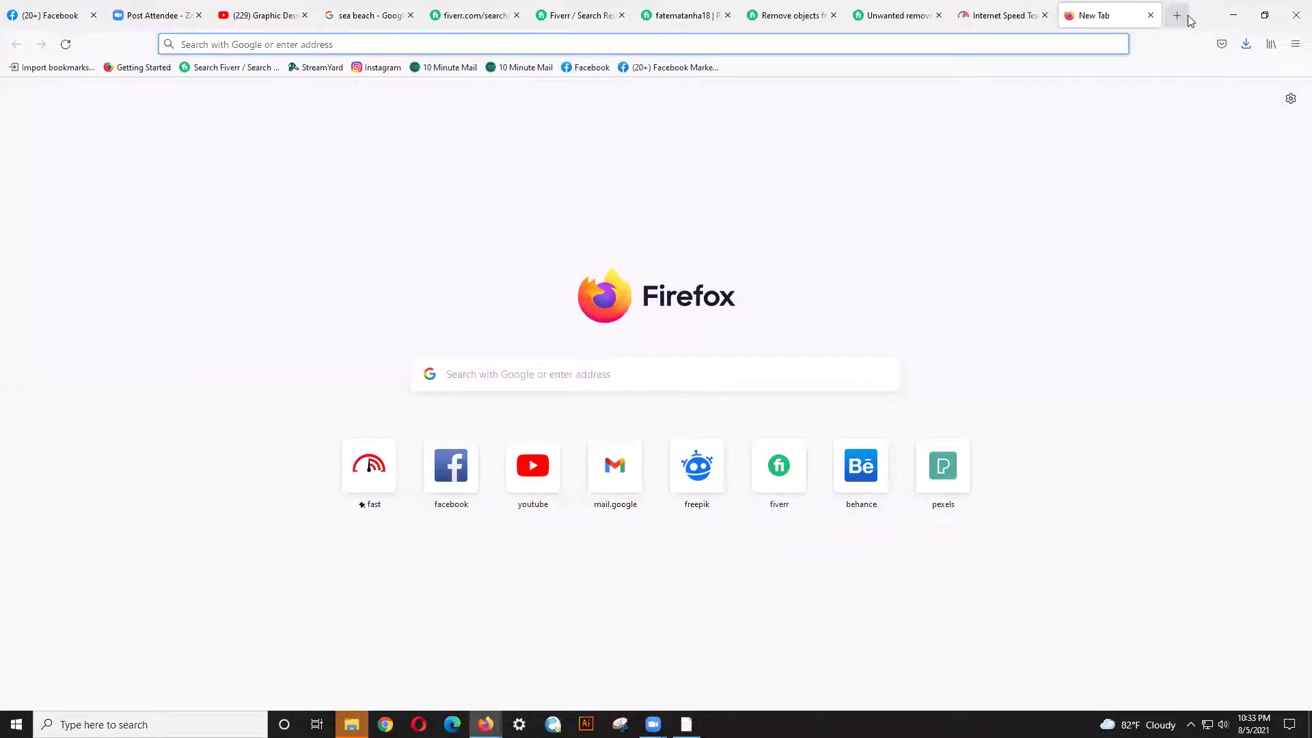
- Go to behance.net, search for the Bangladeshi designer's name, and show People results
{"action": "type", "text": "be"}
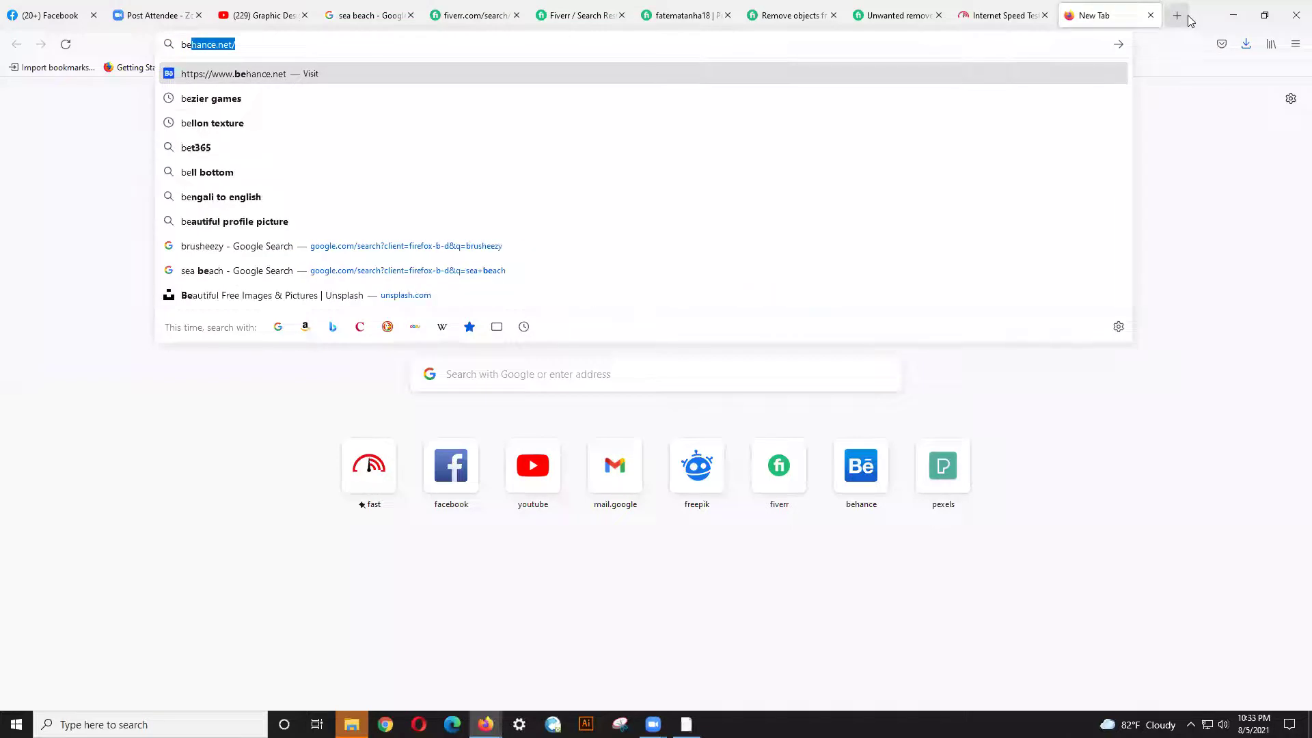
{"action": "key", "text": "Return"}
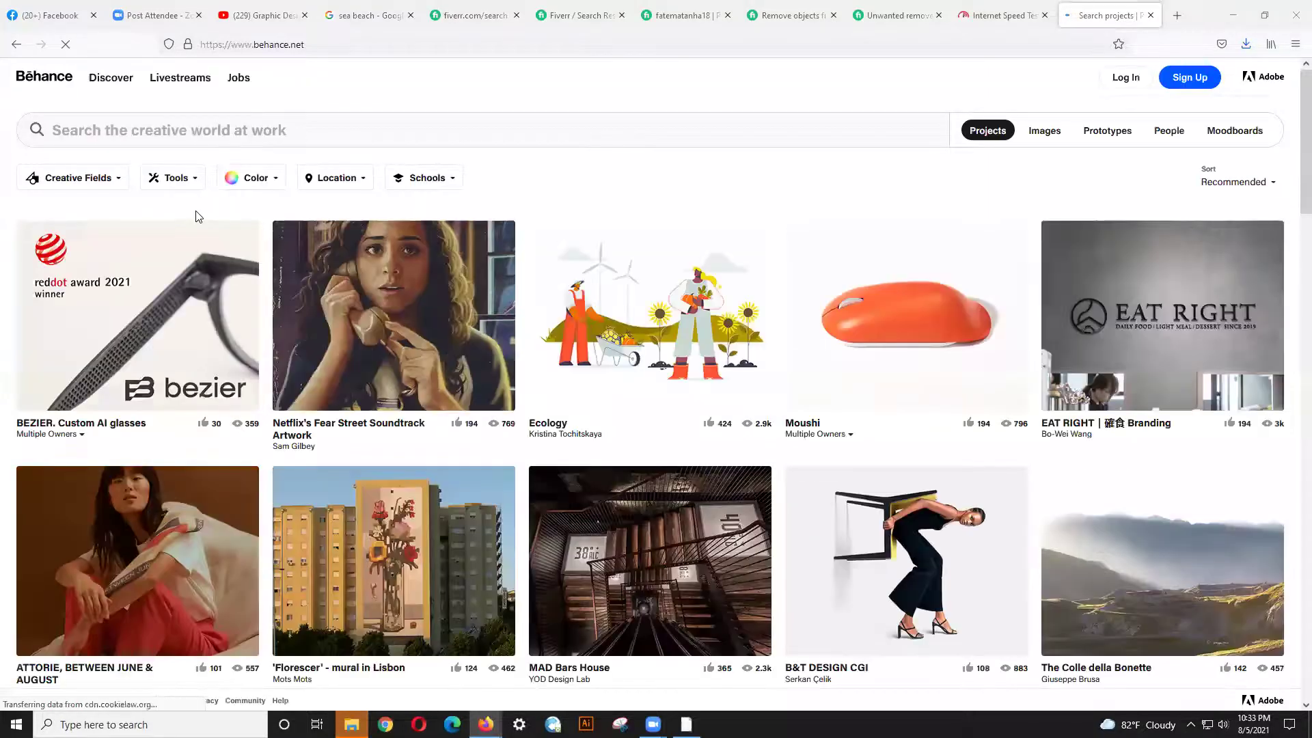
{"action": "left_click", "coordinate": [250, 129]}
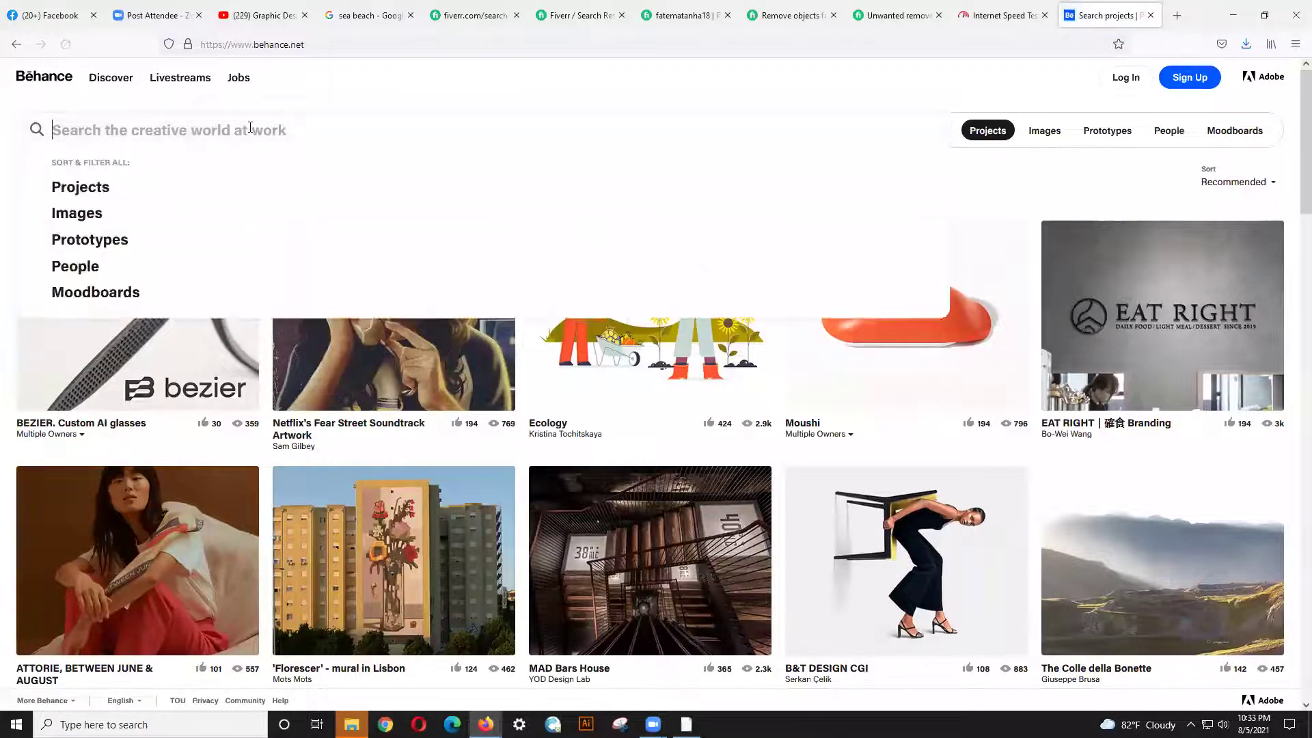
{"action": "type", "text": "m"}
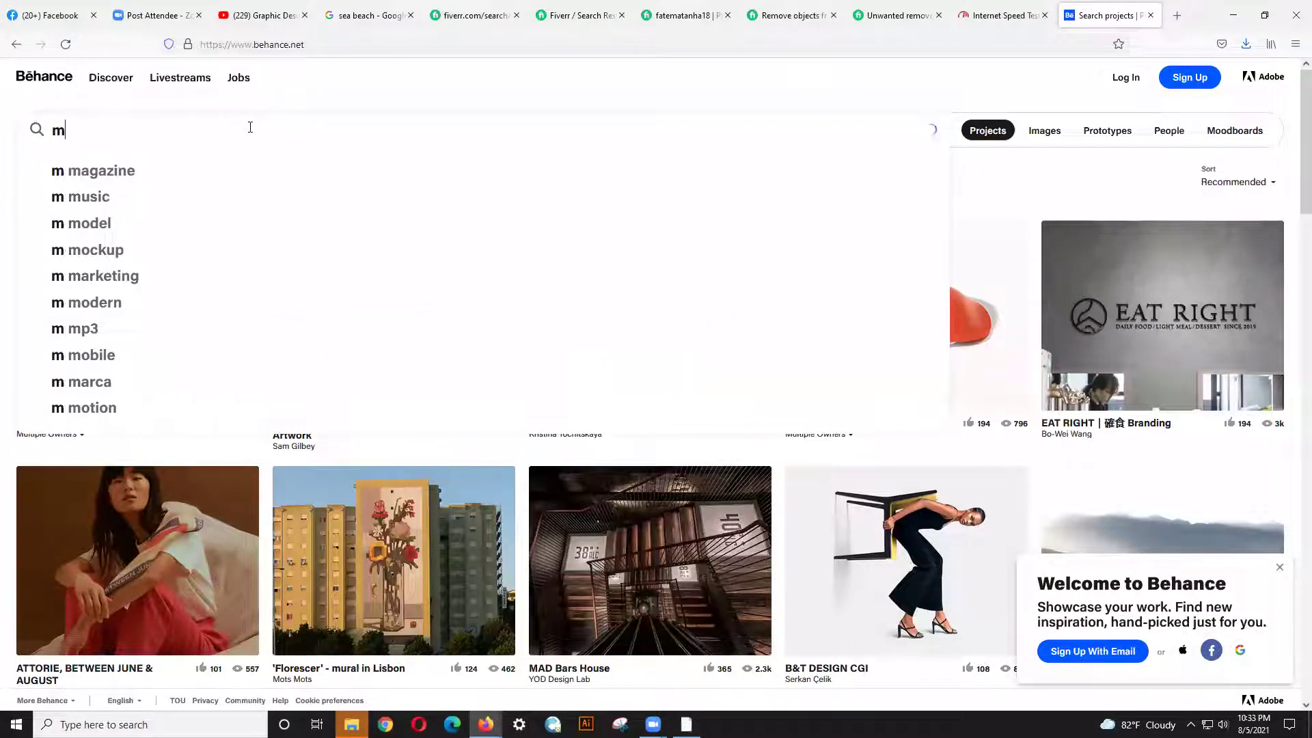
{"action": "key", "text": "BackSpace"}
{"action": "type", "text": "d jakari"}
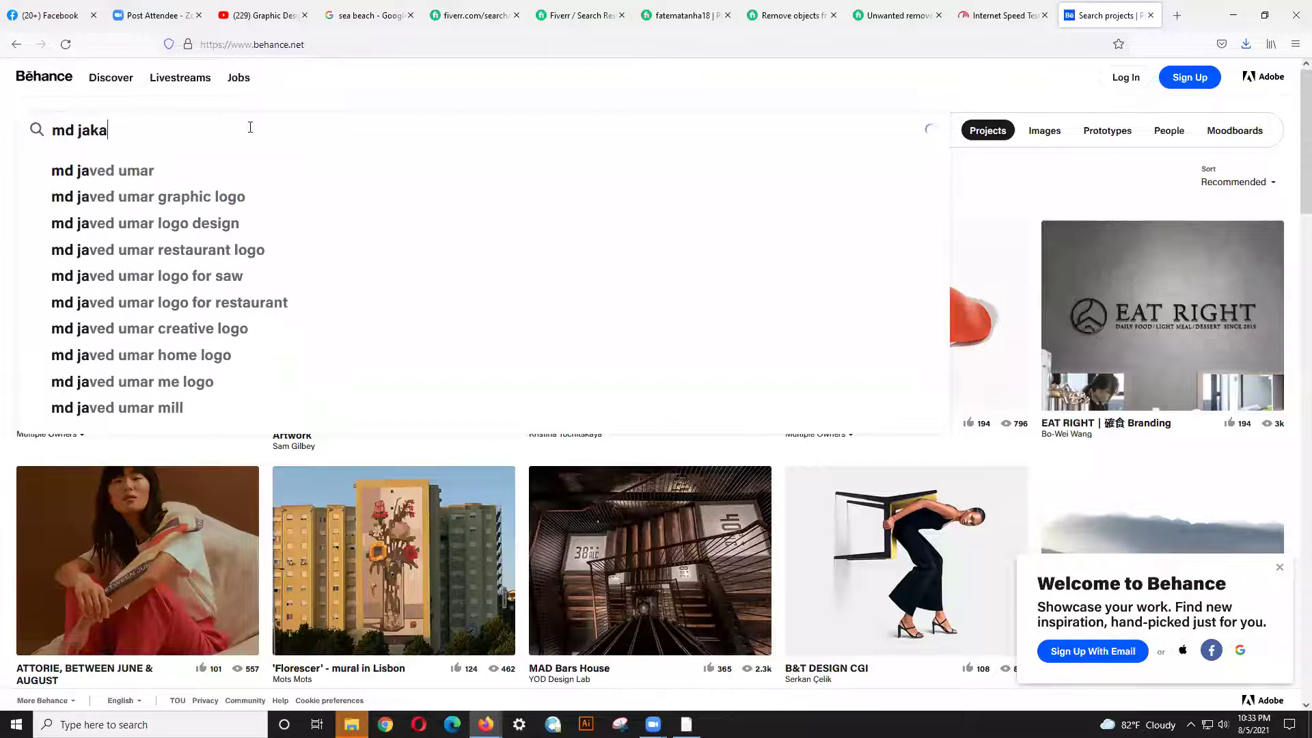
{"action": "type", "text": "a"}
{"action": "key", "text": "Return"}
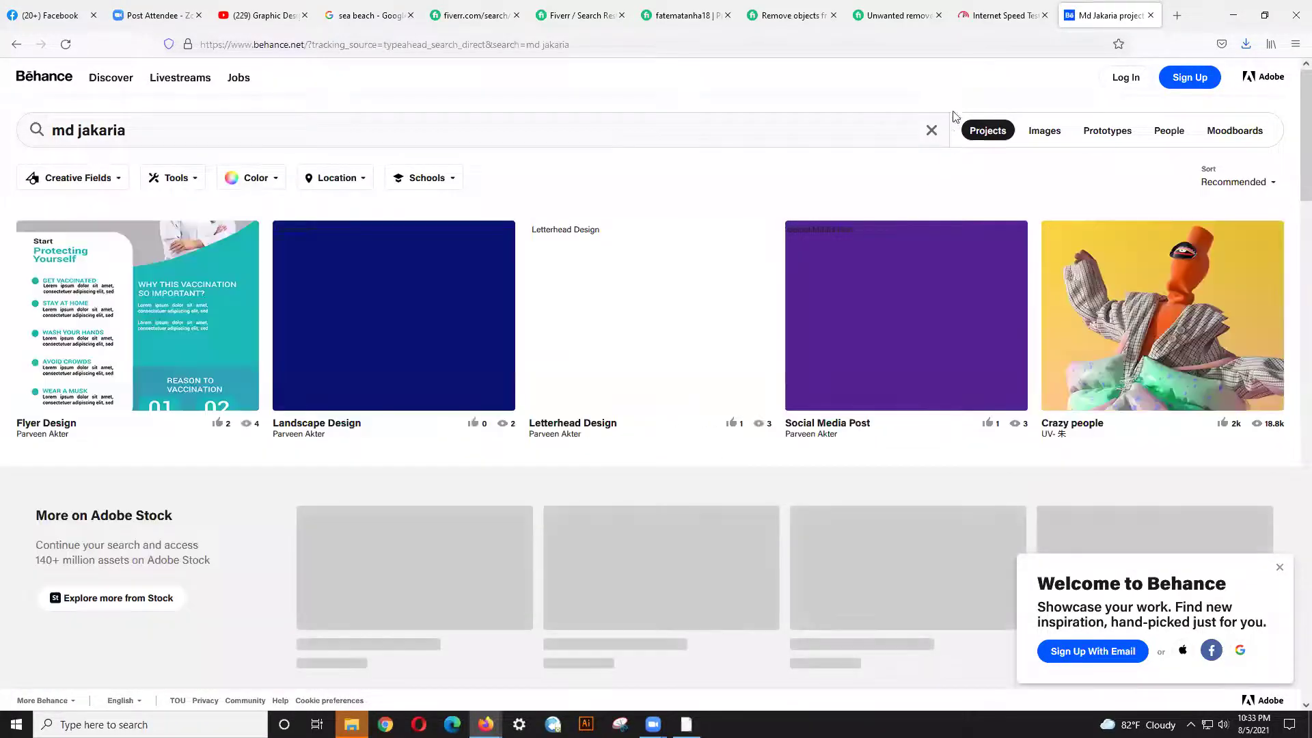
{"action": "left_click", "coordinate": [1169, 134]}
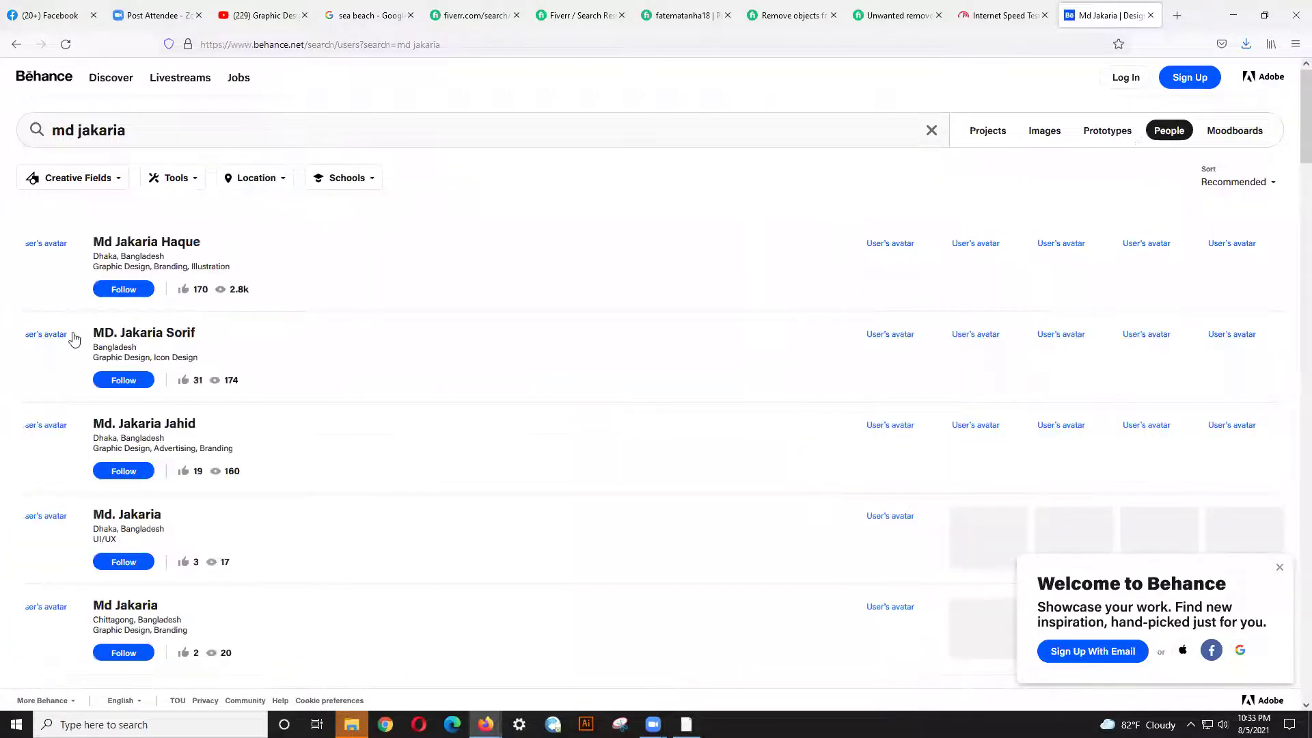
- Open the first Dhaka designer's profile and pick the Product Packaging & label design project
{"action": "left_click", "coordinate": [137, 244]}
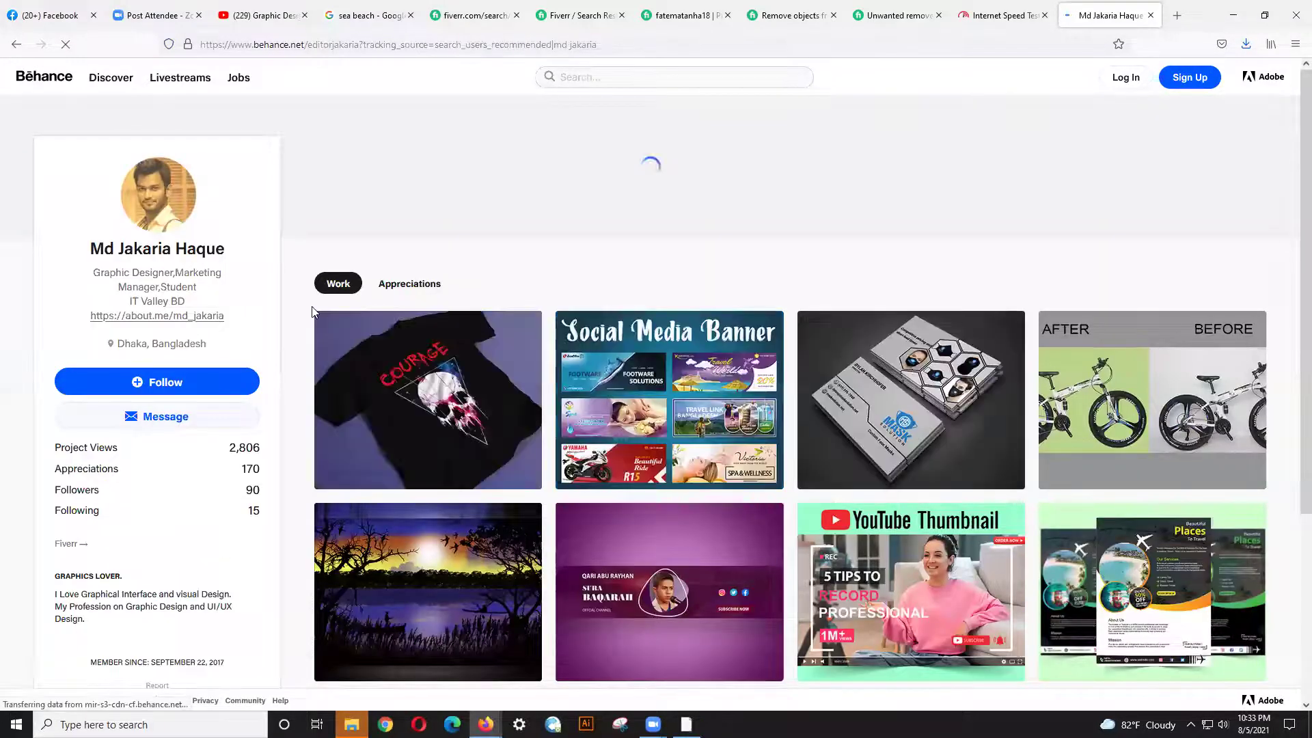
{"action": "scroll", "coordinate": [745, 447], "scroll_direction": "down", "scroll_amount": 3}
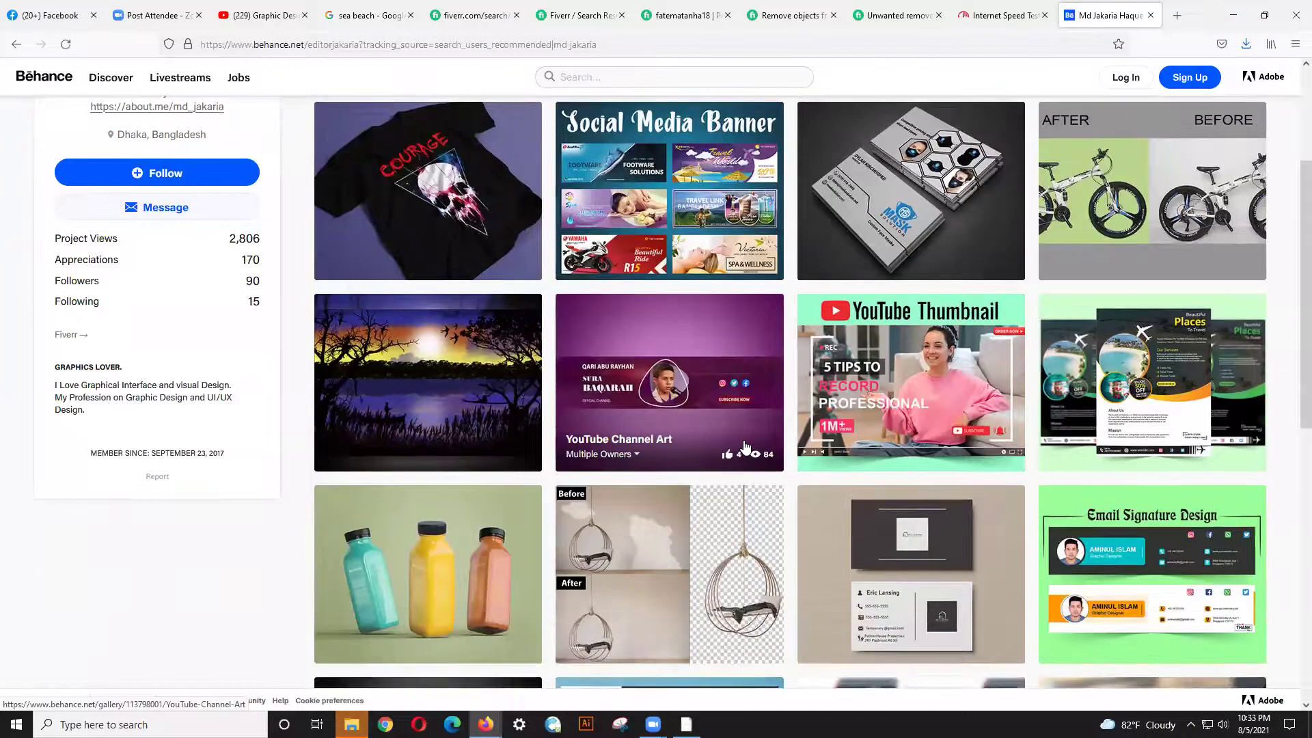
{"action": "scroll", "coordinate": [752, 451], "scroll_direction": "up", "scroll_amount": 1}
{"action": "scroll", "coordinate": [957, 458], "scroll_direction": "down", "scroll_amount": 1}
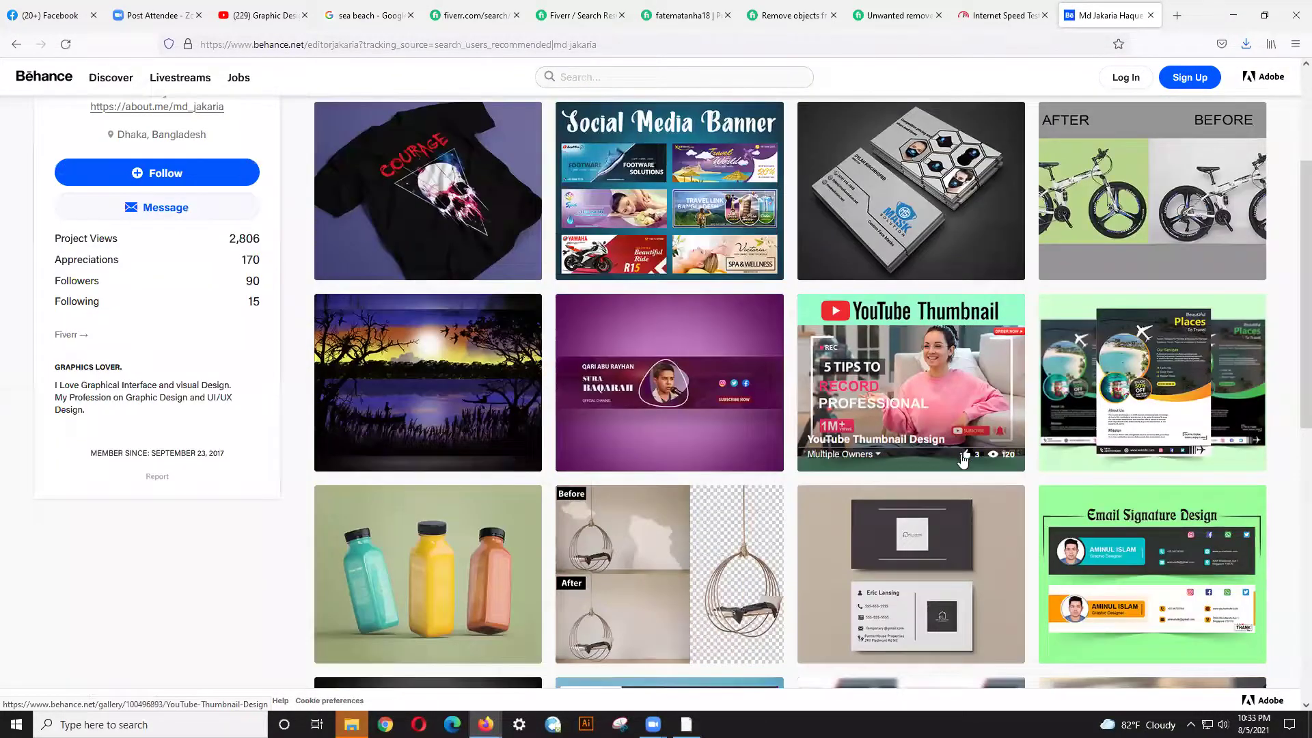
{"action": "scroll", "coordinate": [962, 459], "scroll_direction": "down", "scroll_amount": 3}
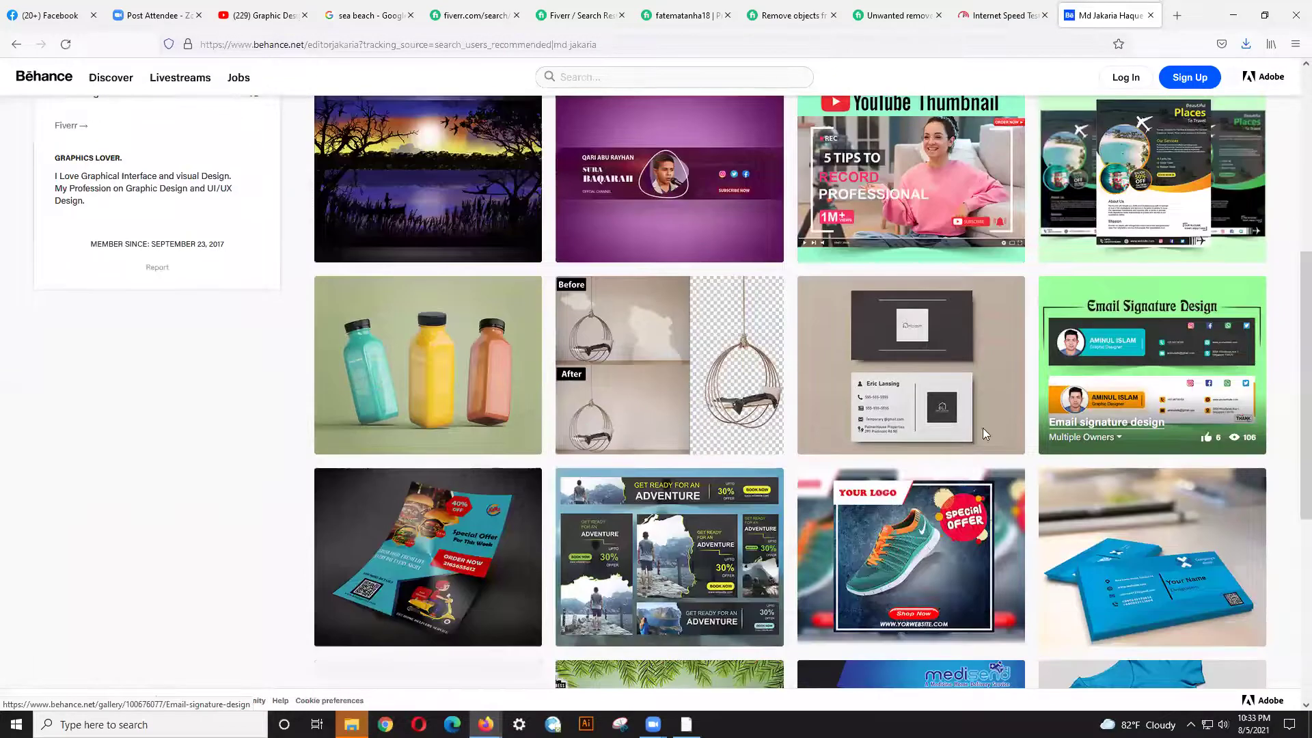
{"action": "left_click", "coordinate": [403, 390]}
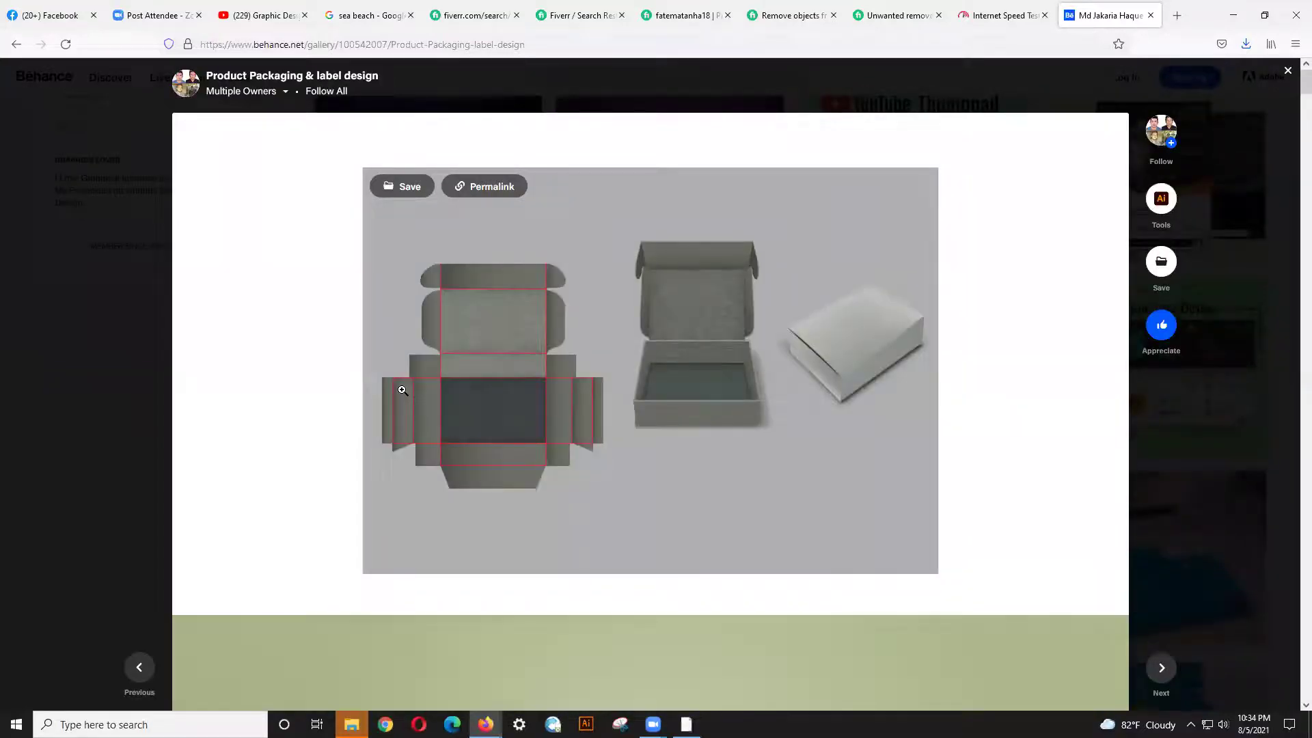
- Scroll past the chocolate, pizza box, tissue and soap mockups to the Wine ink bottles
{"action": "scroll", "coordinate": [393, 404], "scroll_direction": "down", "scroll_amount": 8}
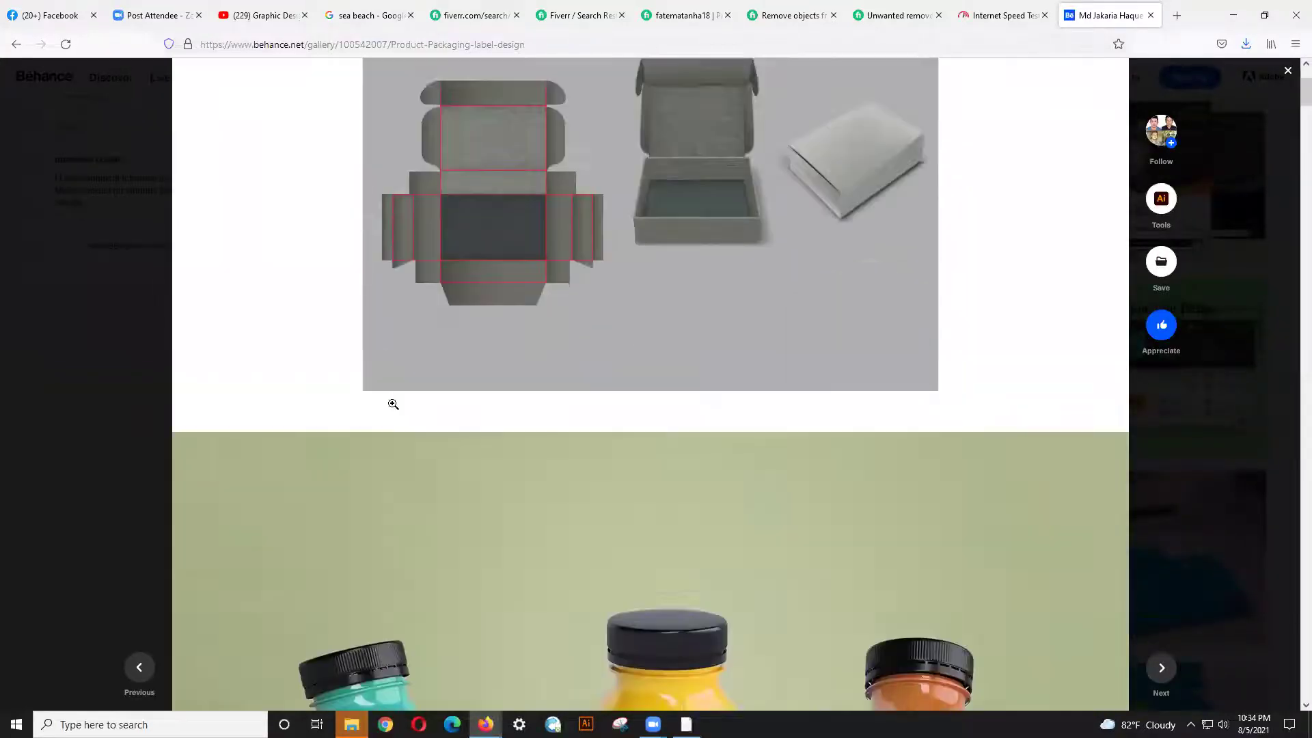
{"action": "scroll", "coordinate": [394, 407], "scroll_direction": "down", "scroll_amount": 15}
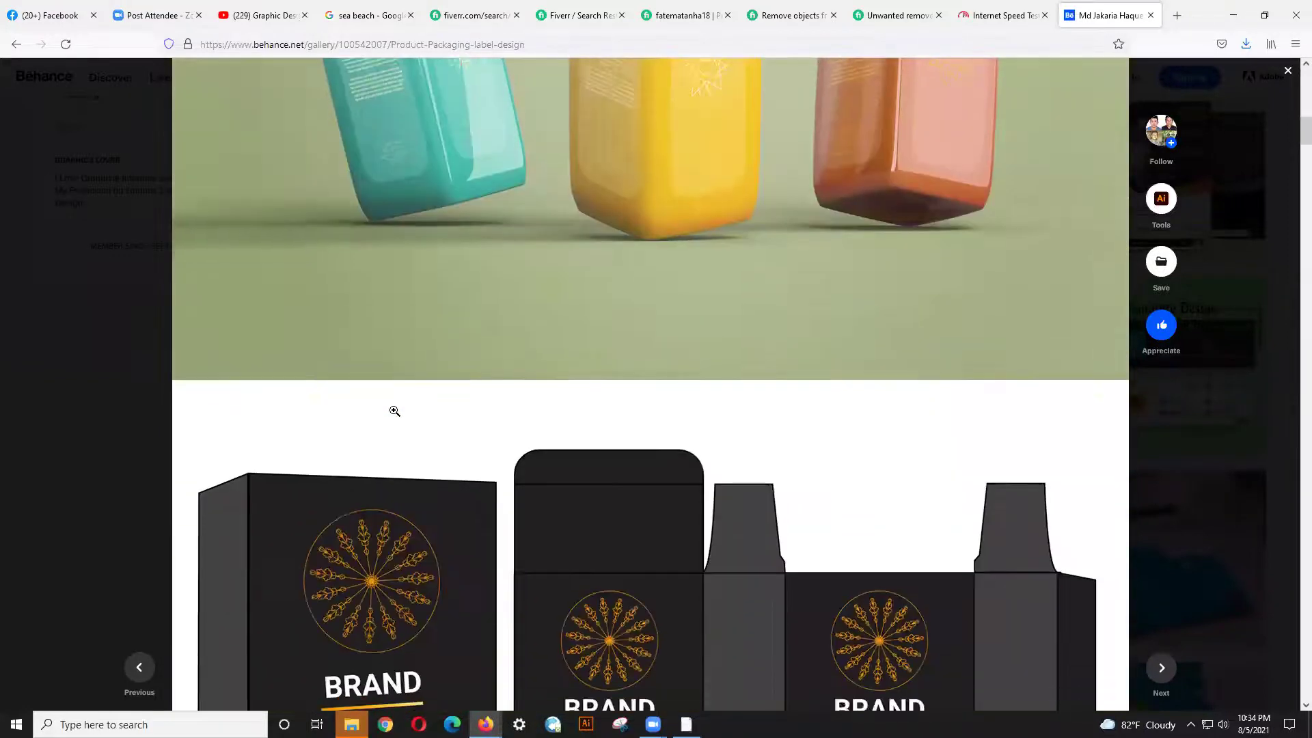
{"action": "scroll", "coordinate": [395, 410], "scroll_direction": "down", "scroll_amount": 6}
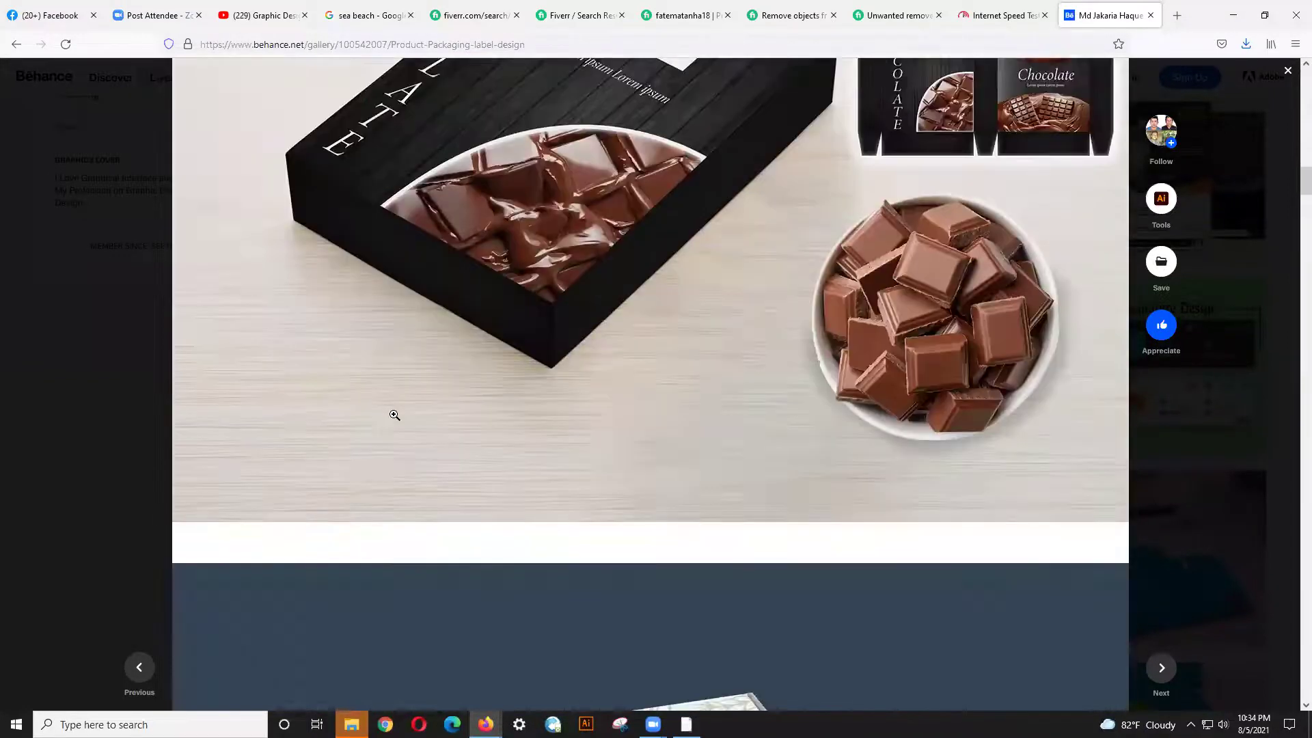
{"action": "scroll", "coordinate": [395, 415], "scroll_direction": "down", "scroll_amount": 10}
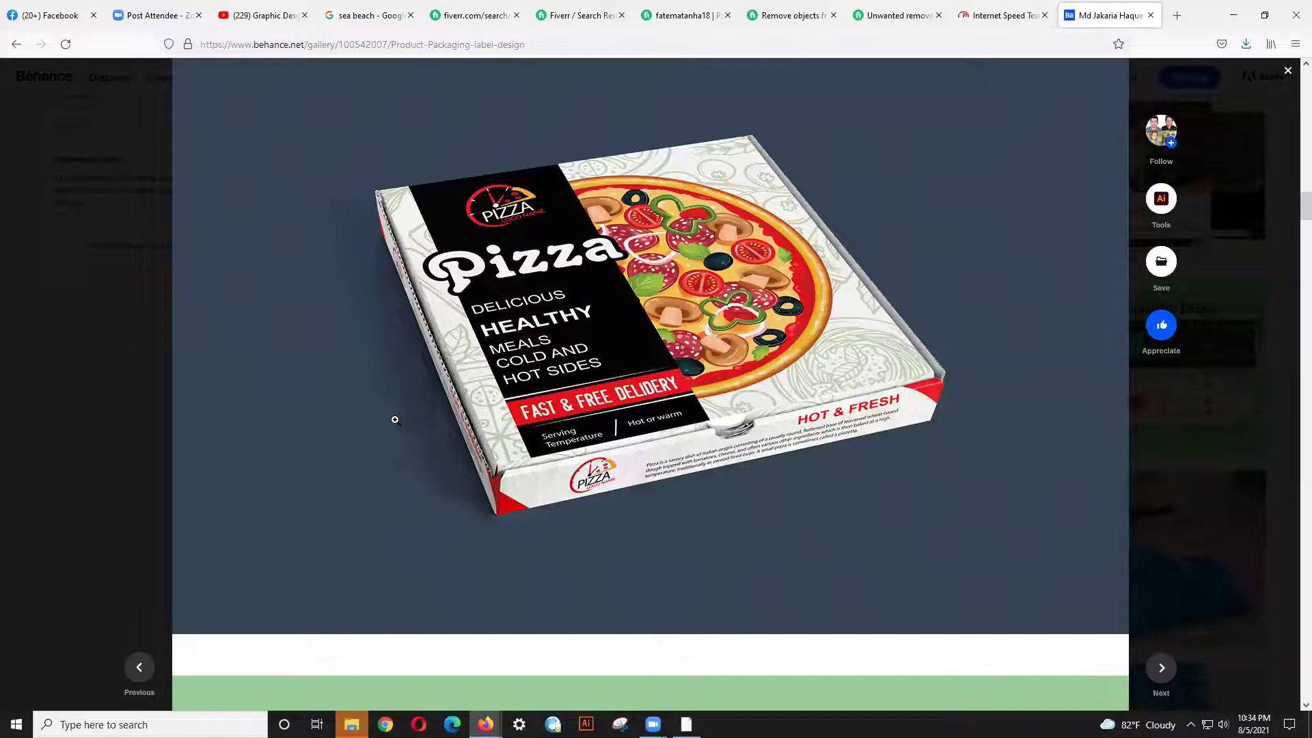
{"action": "scroll", "coordinate": [394, 419], "scroll_direction": "down", "scroll_amount": 8}
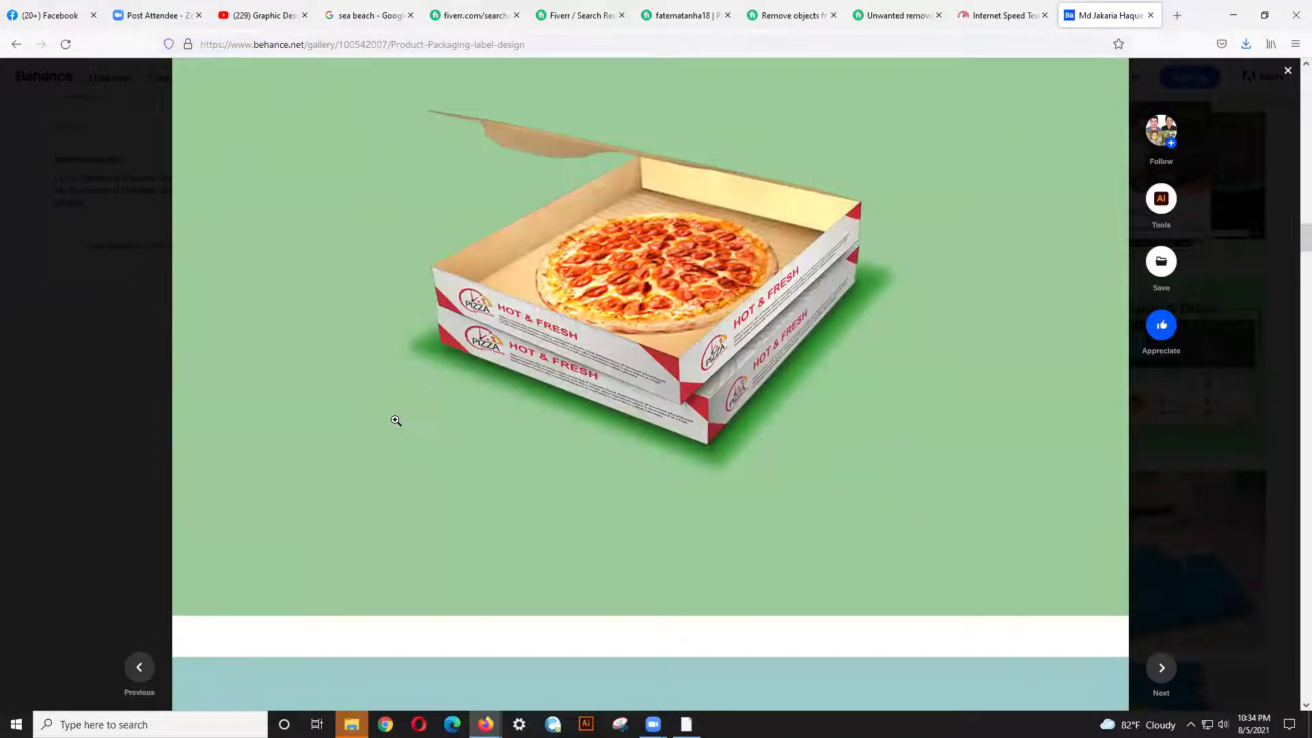
{"action": "scroll", "coordinate": [395, 421], "scroll_direction": "down", "scroll_amount": 2}
{"action": "scroll", "coordinate": [395, 420], "scroll_direction": "down", "scroll_amount": 11}
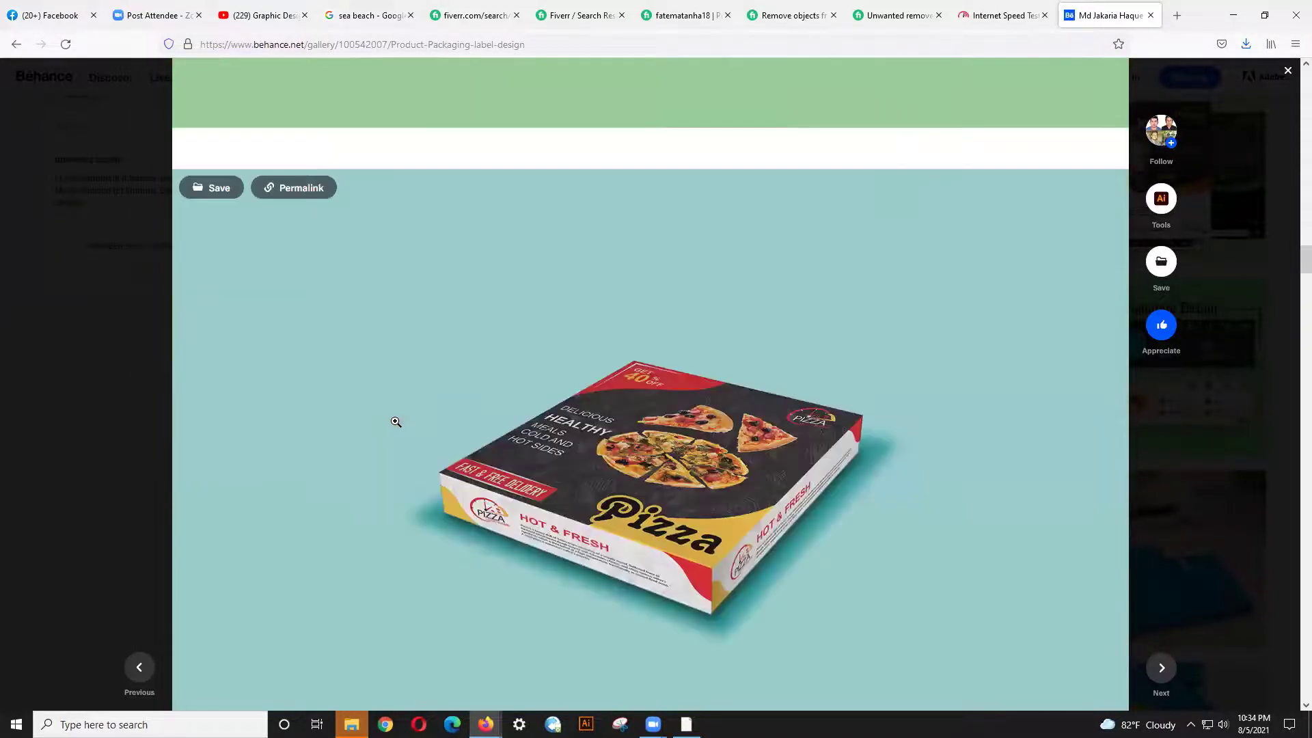
{"action": "scroll", "coordinate": [395, 421], "scroll_direction": "down", "scroll_amount": 3}
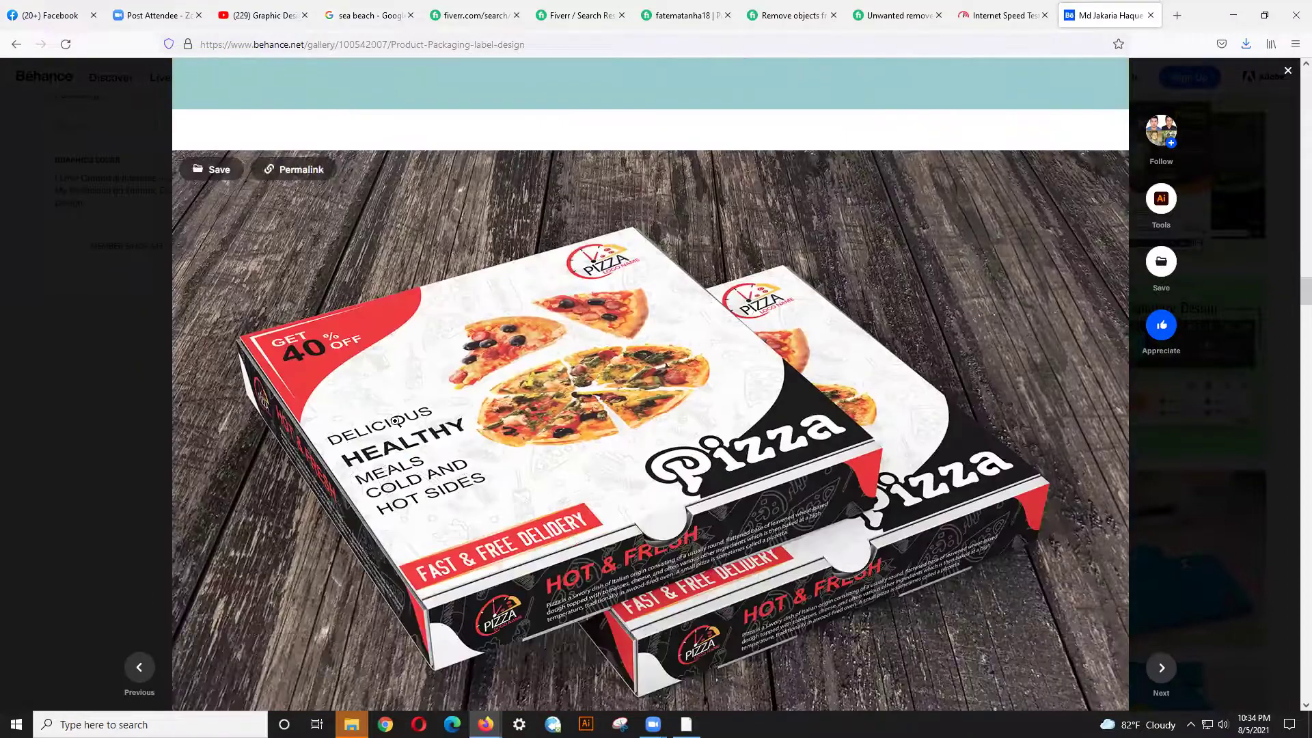
{"action": "scroll", "coordinate": [420, 461], "scroll_direction": "down", "scroll_amount": 3}
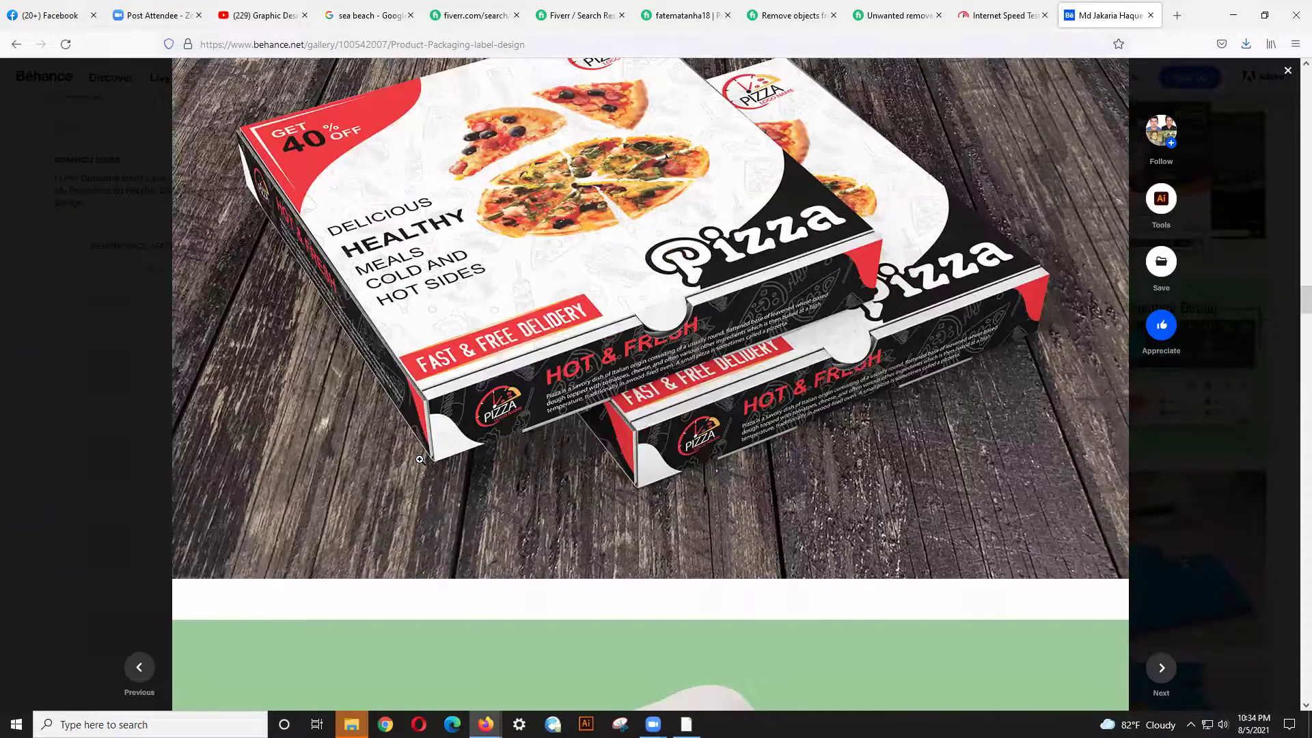
{"action": "scroll", "coordinate": [420, 461], "scroll_direction": "down", "scroll_amount": 5}
{"action": "scroll", "coordinate": [420, 461], "scroll_direction": "down", "scroll_amount": 15}
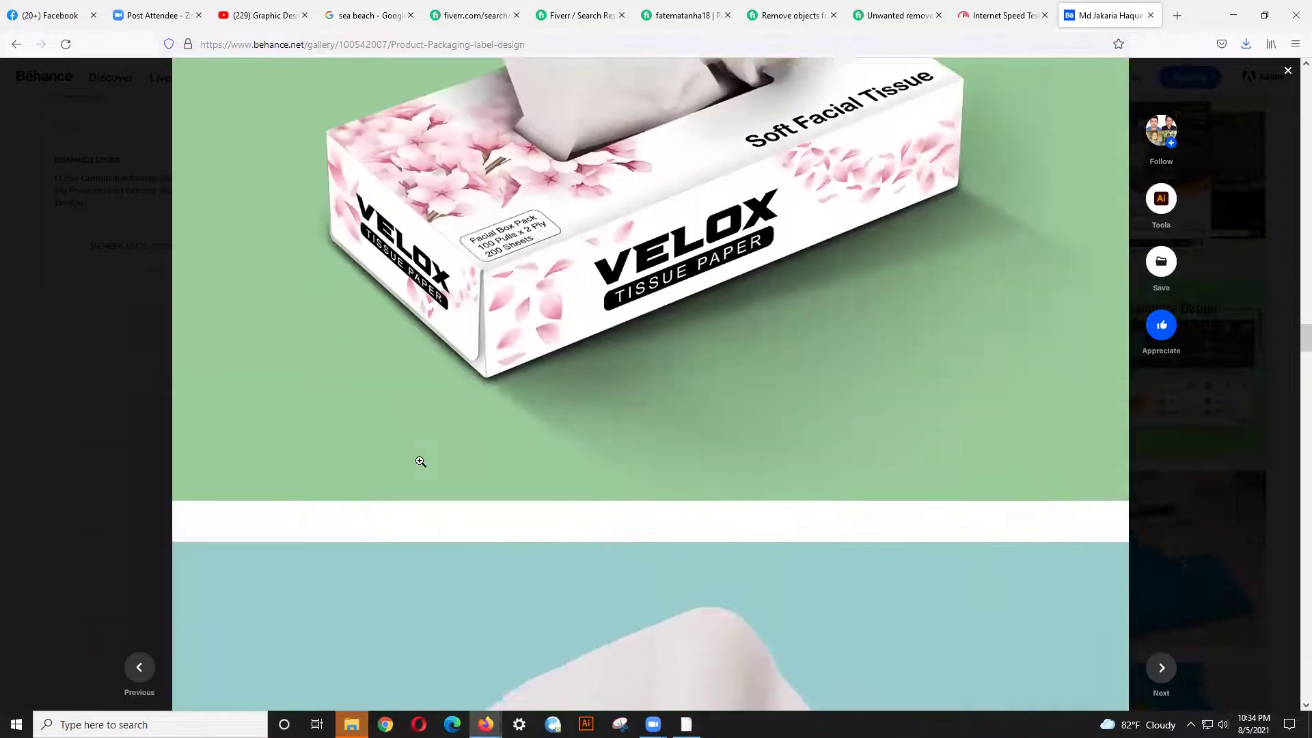
{"action": "scroll", "coordinate": [420, 462], "scroll_direction": "down", "scroll_amount": 10}
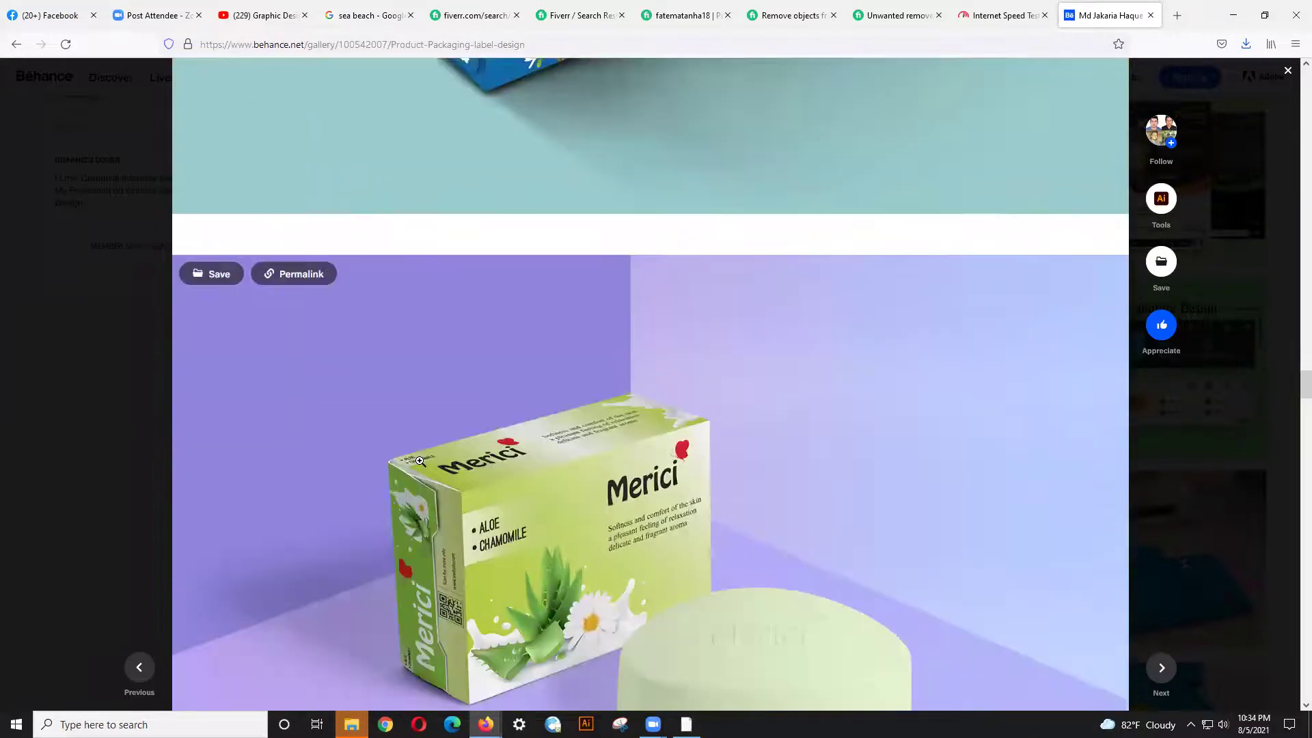
{"action": "scroll", "coordinate": [420, 462], "scroll_direction": "down", "scroll_amount": 5}
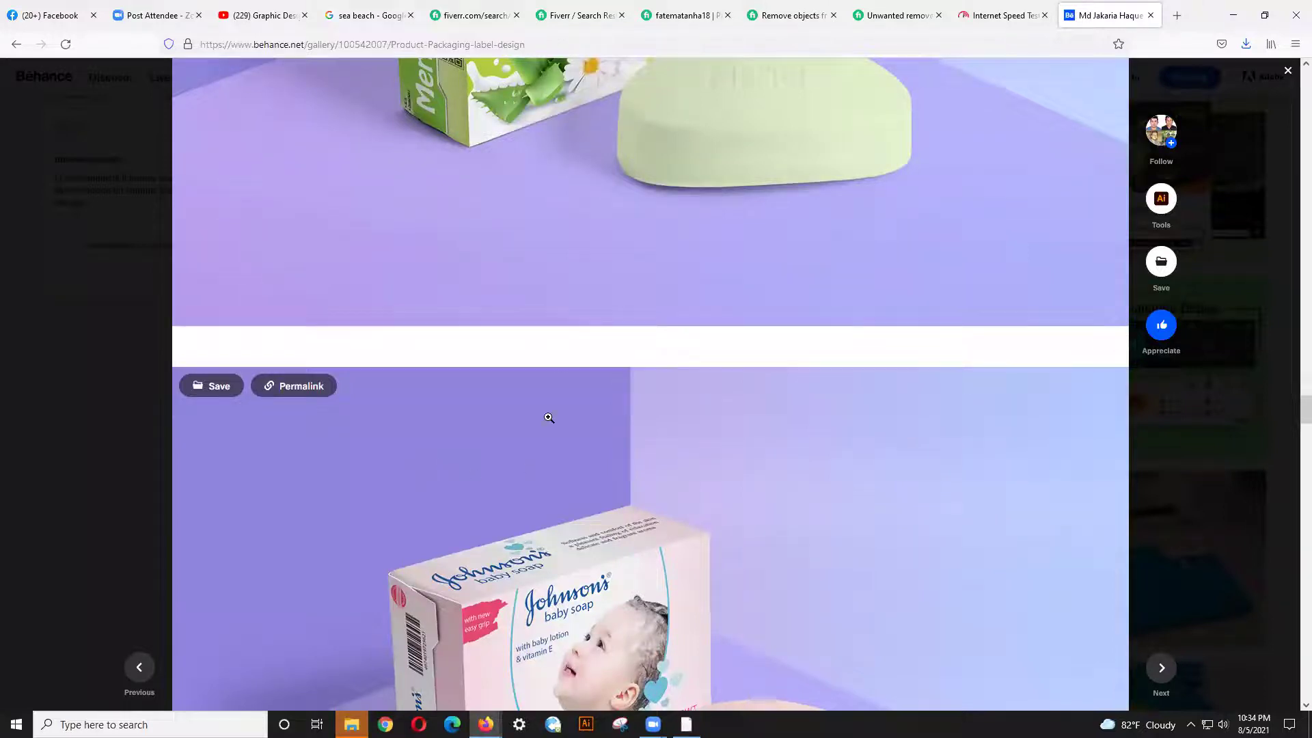
{"action": "scroll", "coordinate": [532, 406], "scroll_direction": "up", "scroll_amount": 2}
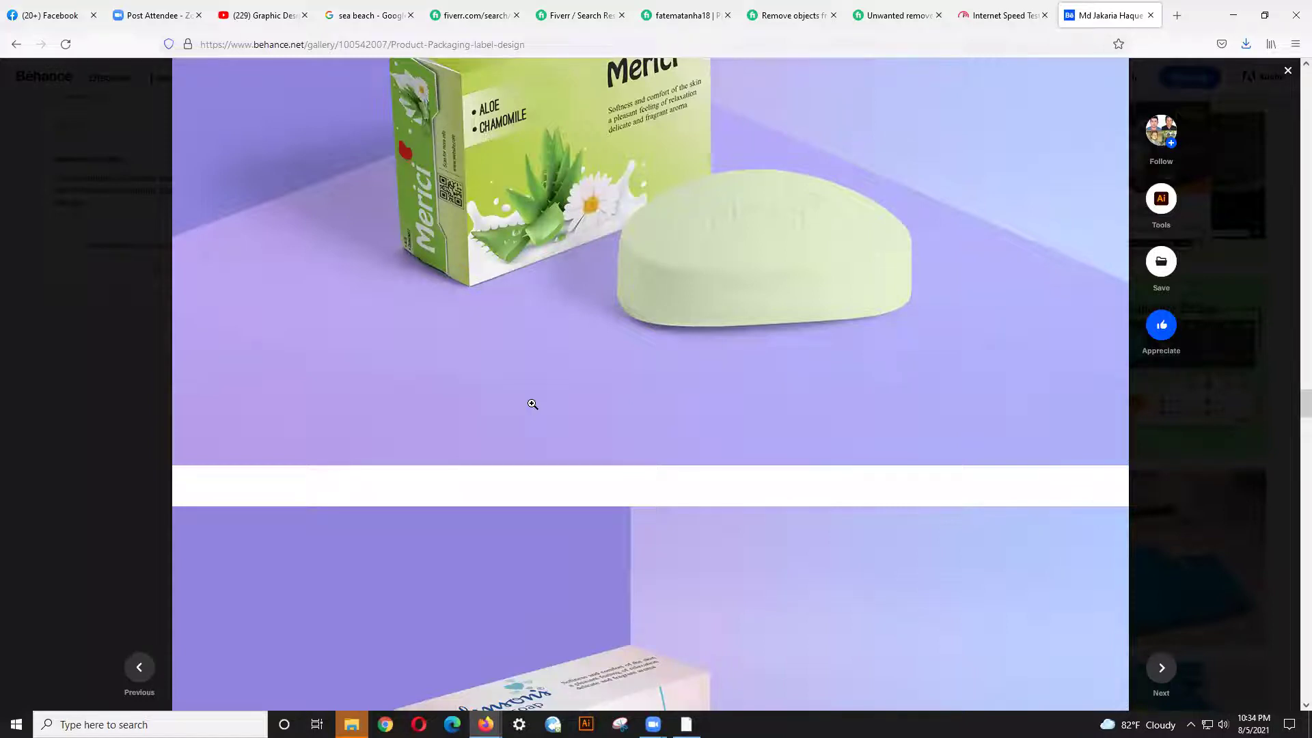
{"action": "scroll", "coordinate": [532, 405], "scroll_direction": "down", "scroll_amount": 15}
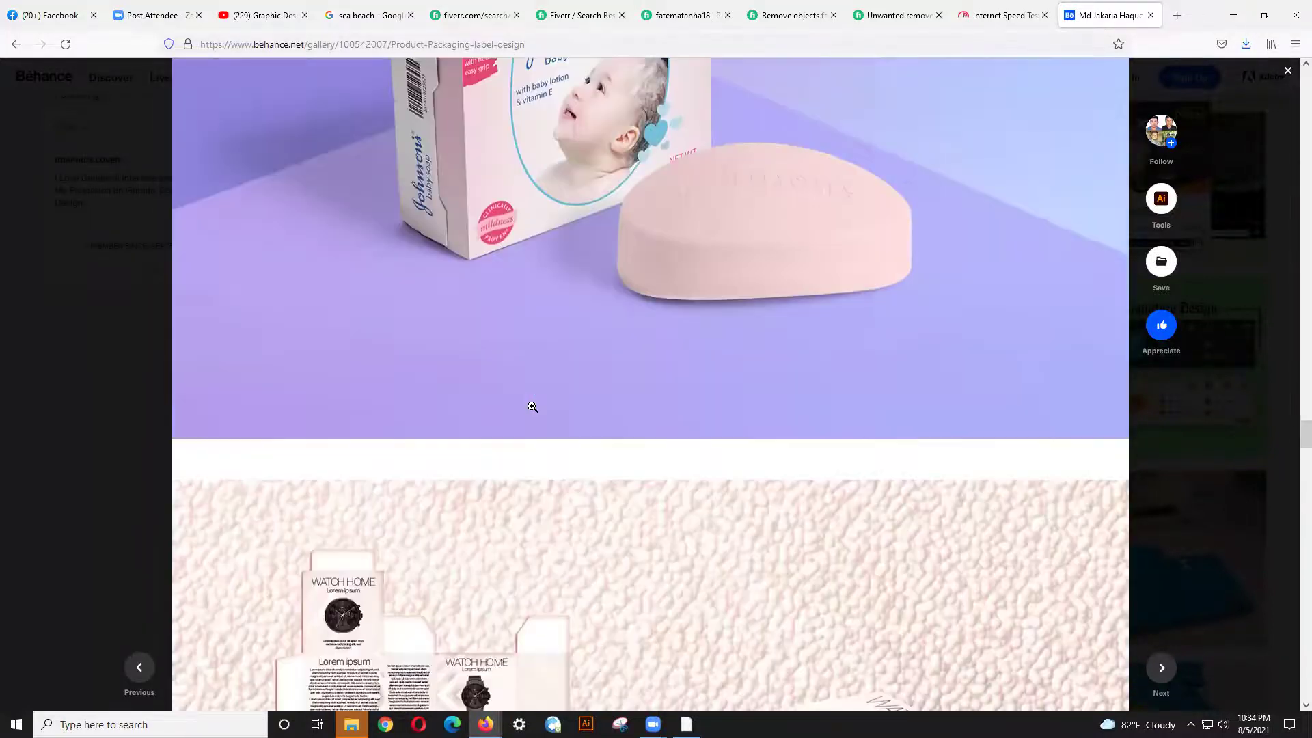
{"action": "scroll", "coordinate": [532, 406], "scroll_direction": "down", "scroll_amount": 15}
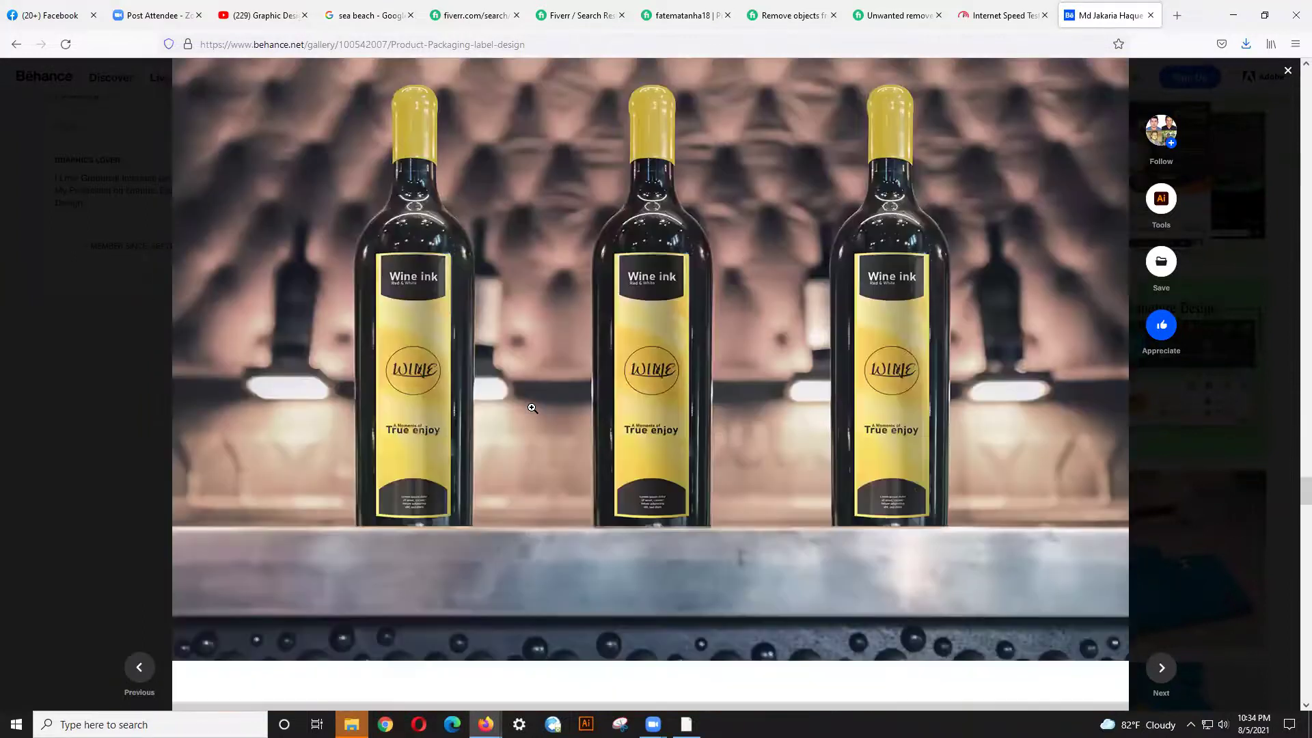
- Scroll past the matchbox and pill box mockups and enlarge the DVD Packet image
{"action": "scroll", "coordinate": [532, 411], "scroll_direction": "down", "scroll_amount": 3}
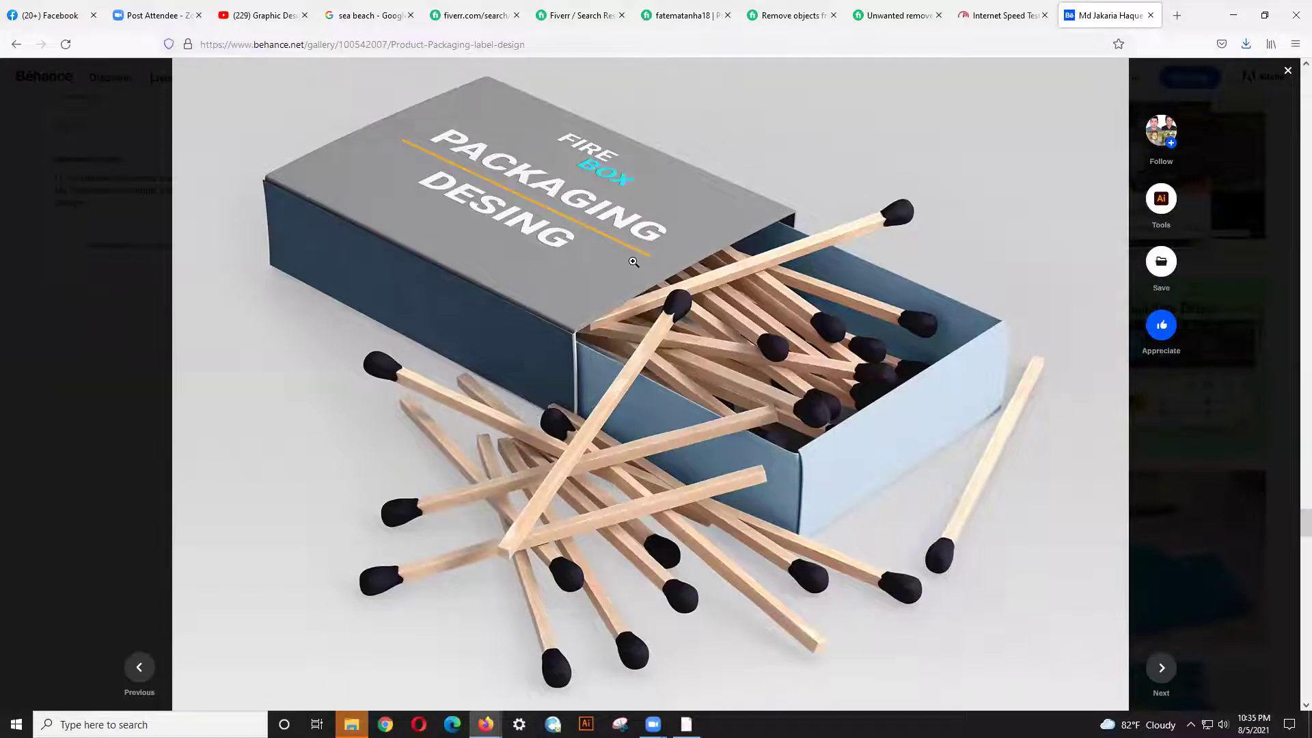
{"action": "scroll", "coordinate": [626, 307], "scroll_direction": "down", "scroll_amount": 10}
{"action": "scroll", "coordinate": [627, 308], "scroll_direction": "up", "scroll_amount": 2}
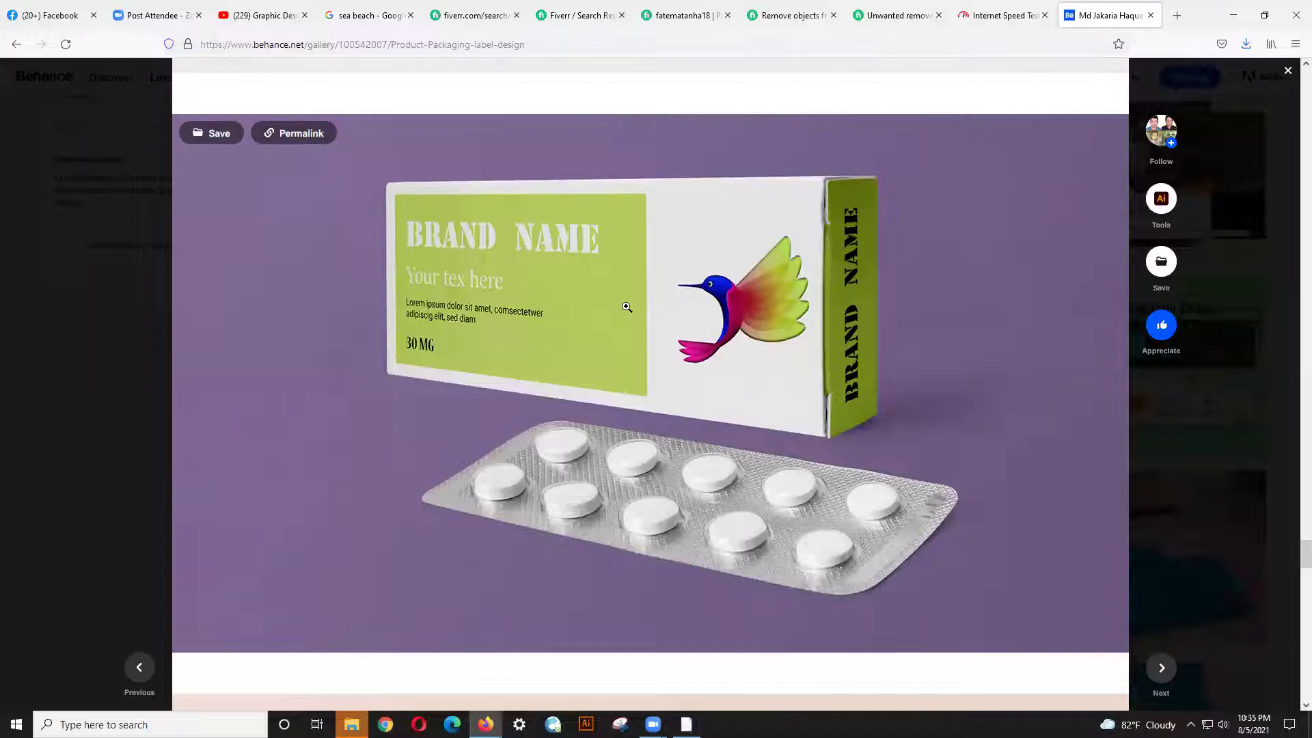
{"action": "scroll", "coordinate": [626, 308], "scroll_direction": "down", "scroll_amount": 8}
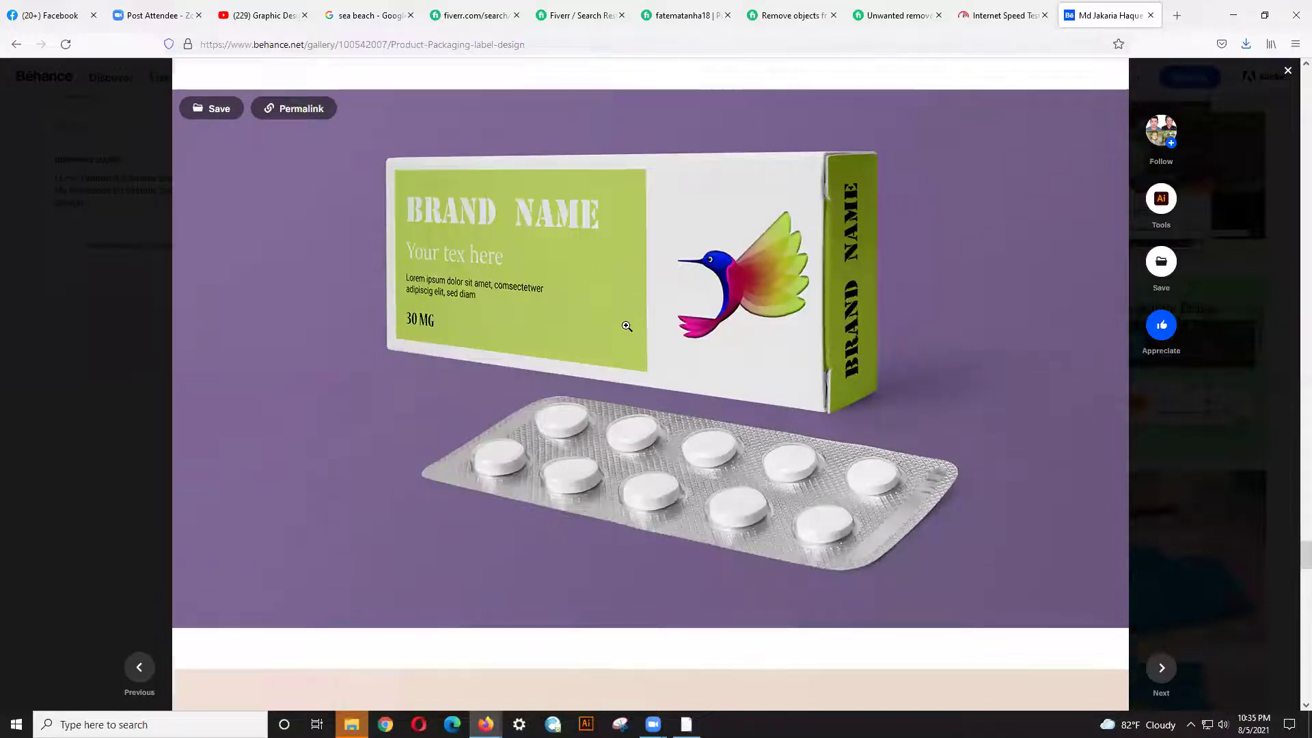
{"action": "scroll", "coordinate": [624, 340], "scroll_direction": "down", "scroll_amount": 5}
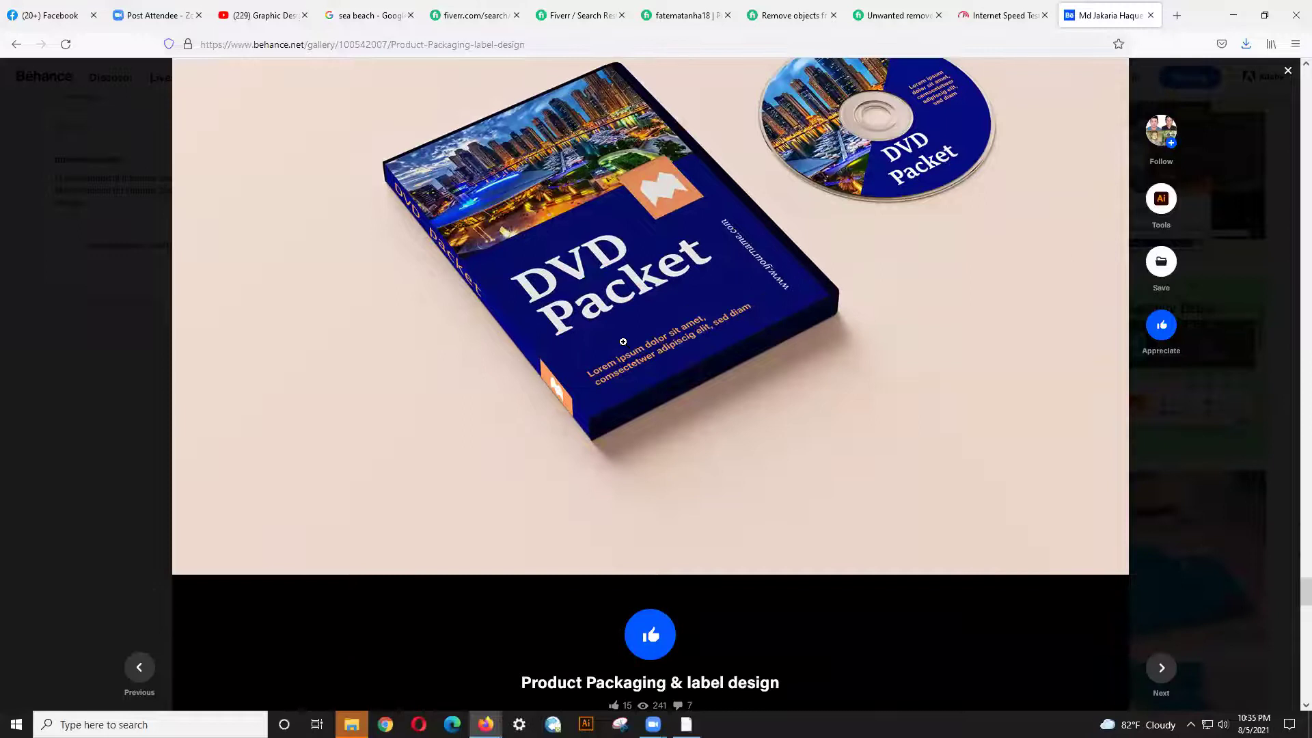
{"action": "scroll", "coordinate": [623, 342], "scroll_direction": "up", "scroll_amount": 2}
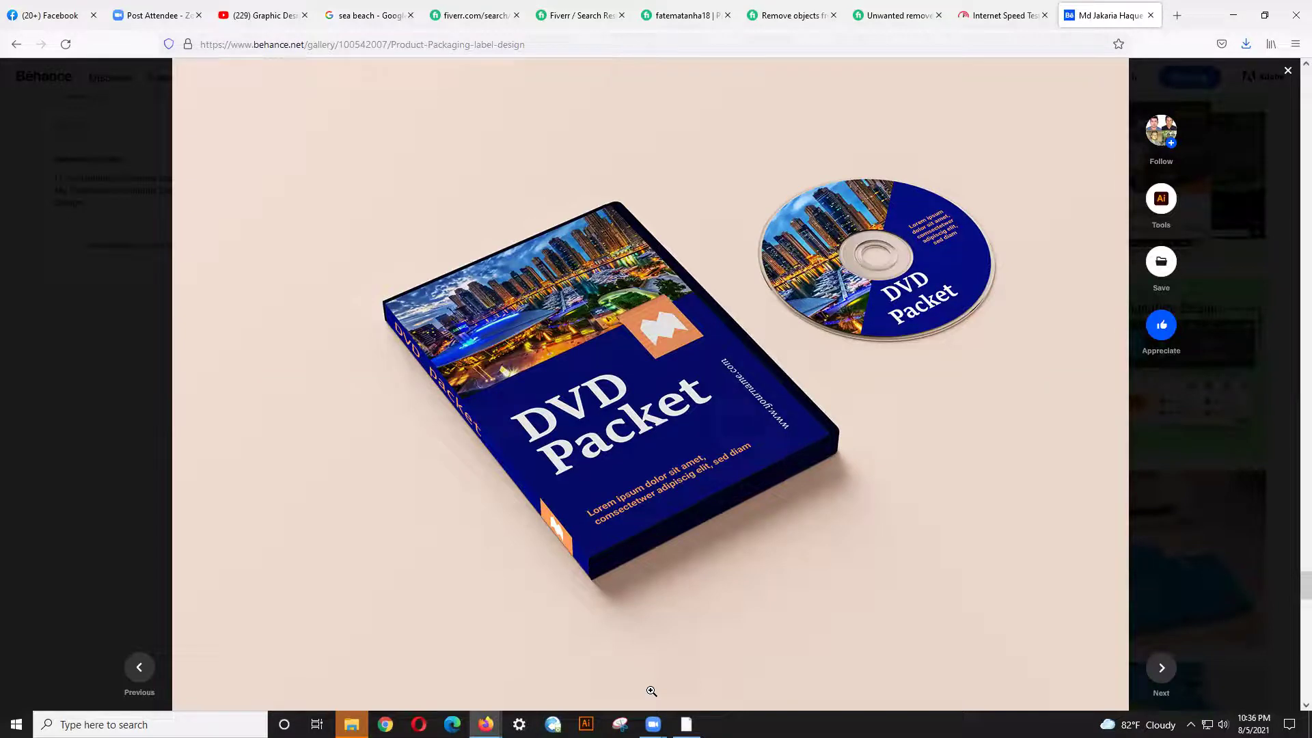
{"action": "left_click", "coordinate": [604, 526]}
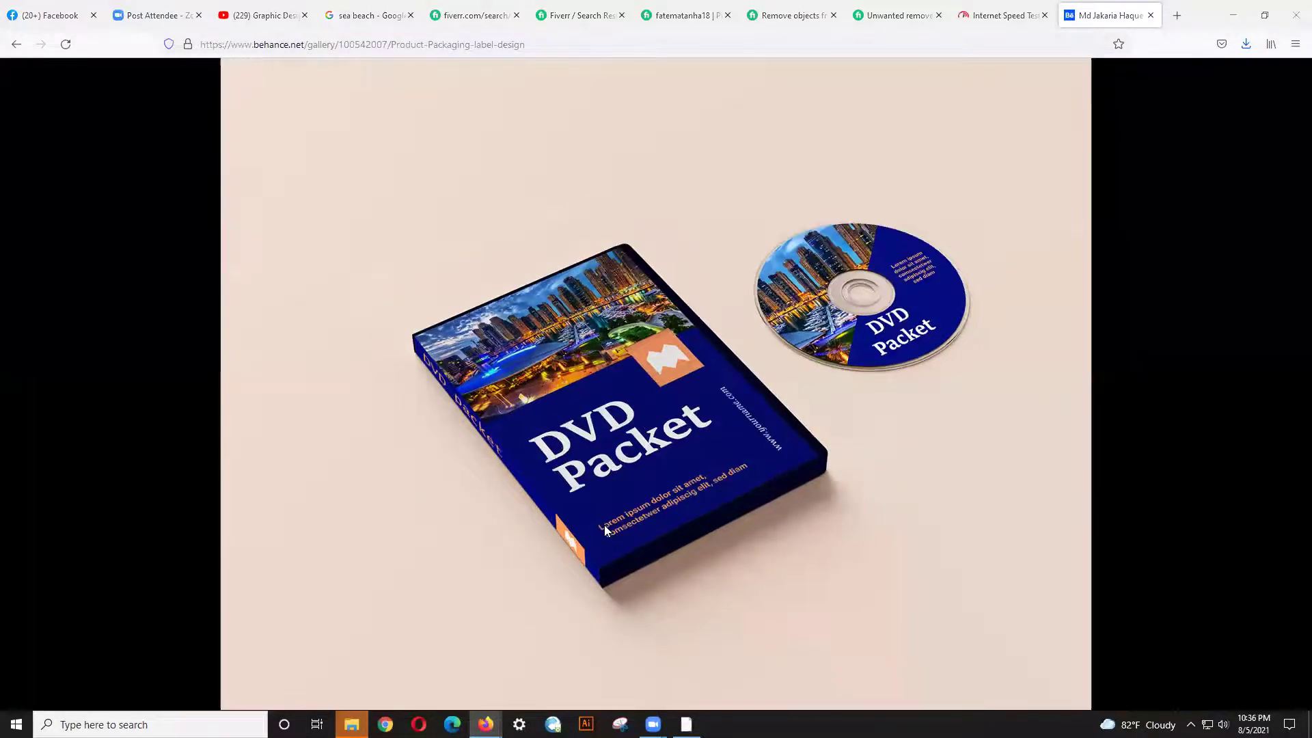